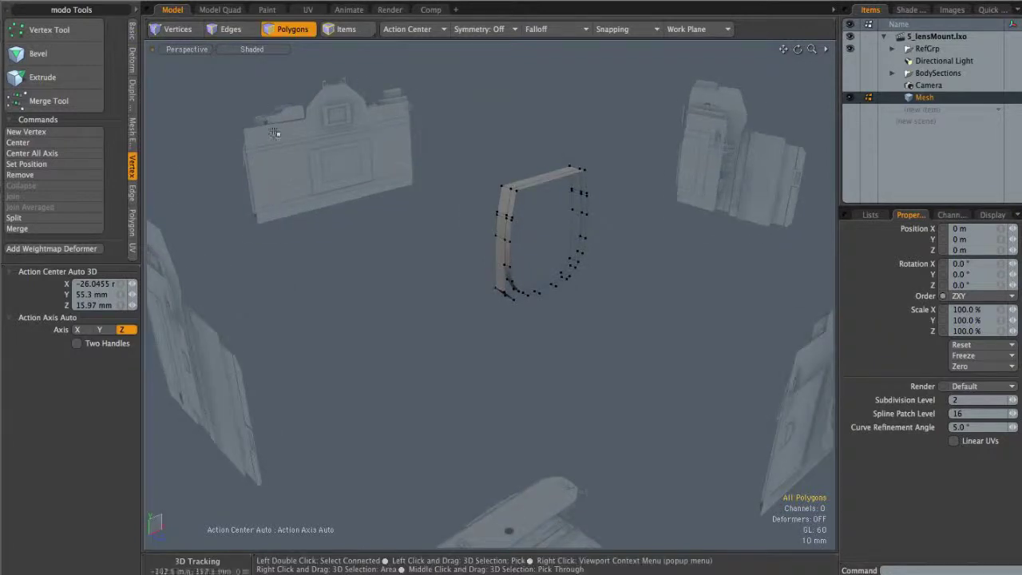
# - Cut the connected curved front strip out of the Mesh item and paste it into a new mesh item
pyautogui.keyDown('ctrl'); pyautogui.keyDown('alt'); pyautogui.moveTo(474, 196); pyautogui.dragTo(581, 211); pyautogui.keyUp('alt'); pyautogui.keyUp('ctrl')
pyautogui.doubleClick(473, 196)
pyautogui.keyDown('alt'); pyautogui.moveTo(595, 169); pyautogui.dragTo(522, 200); pyautogui.keyUp('alt')
pyautogui.keyDown('ctrl'); pyautogui.keyDown('alt'); pyautogui.moveTo(523, 199); pyautogui.dragTo(467, 183); pyautogui.keyUp('alt'); pyautogui.keyUp('ctrl')
pyautogui.keyDown('alt'); pyautogui.moveTo(465, 293); pyautogui.dragTo(428, 346); pyautogui.keyUp('alt')
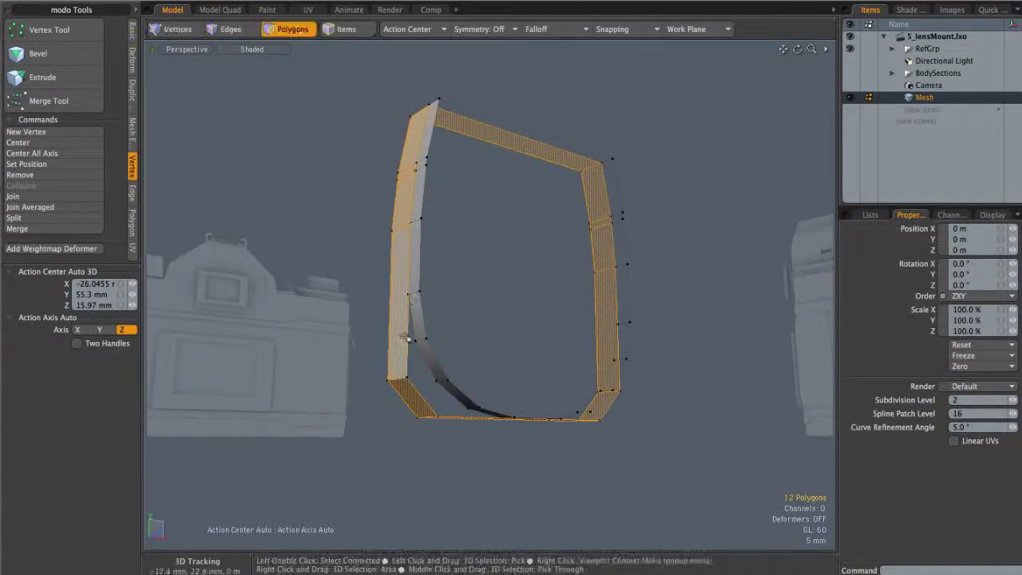
pyautogui.keyDown('alt'); pyautogui.moveTo(485, 398); pyautogui.dragTo(490, 196); pyautogui.keyUp('alt')
pyautogui.keyDown('alt'); pyautogui.moveTo(459, 319); pyautogui.dragTo(599, 312); pyautogui.keyUp('alt')
pyautogui.keyDown('alt'); pyautogui.moveTo(504, 263); pyautogui.dragTo(642, 215); pyautogui.keyUp('alt')
pyautogui.click(493, 217)
pyautogui.doubleClick(493, 217)
pyautogui.press('super+x')
pyautogui.click(922, 110)
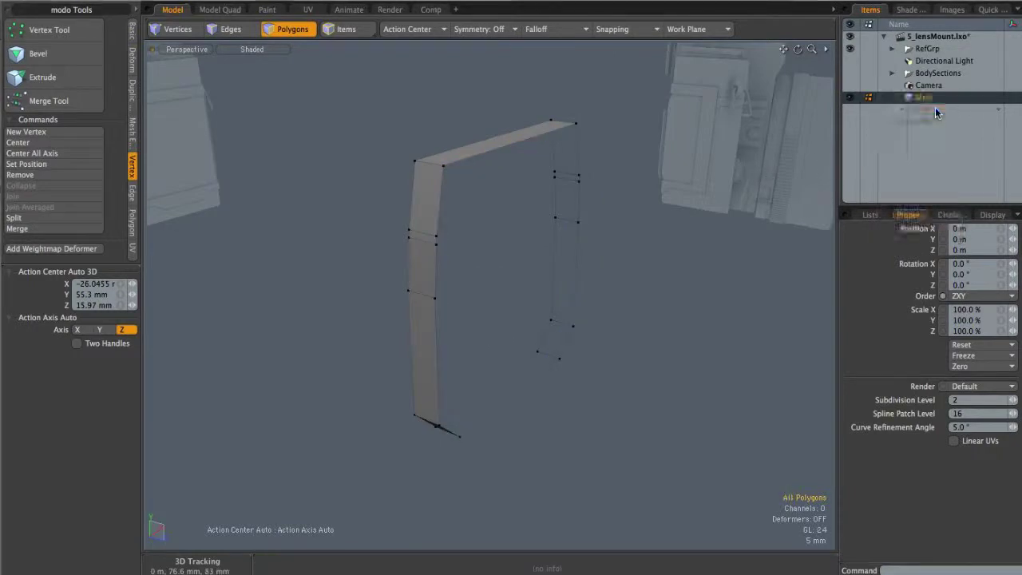
pyautogui.click(935, 109)
# - Rename the new mesh item Front and the original Mesh item Back
pyautogui.rightClick(930, 113)
pyautogui.click(929, 114)
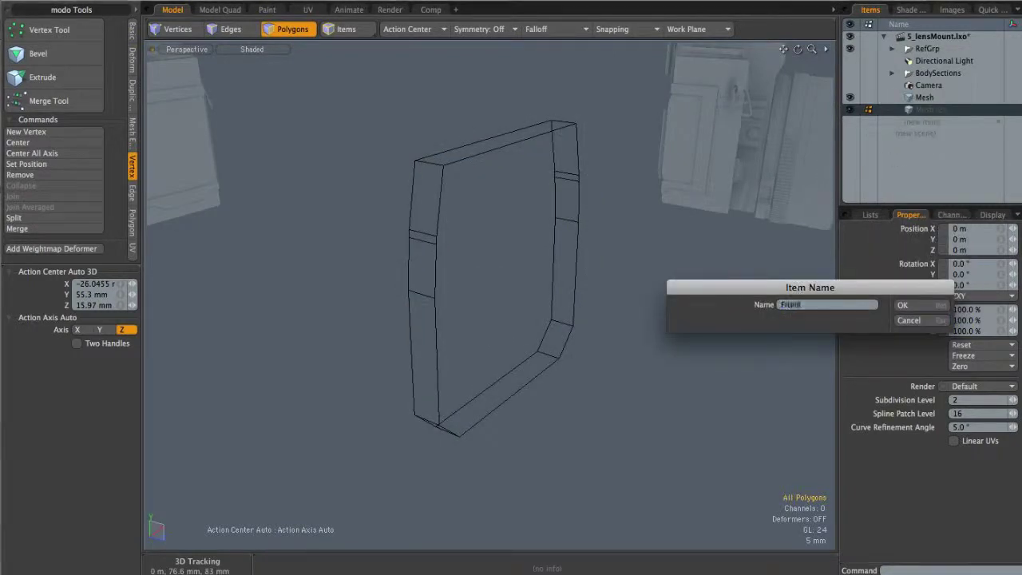
pyautogui.write('Front')
pyautogui.press('Return')
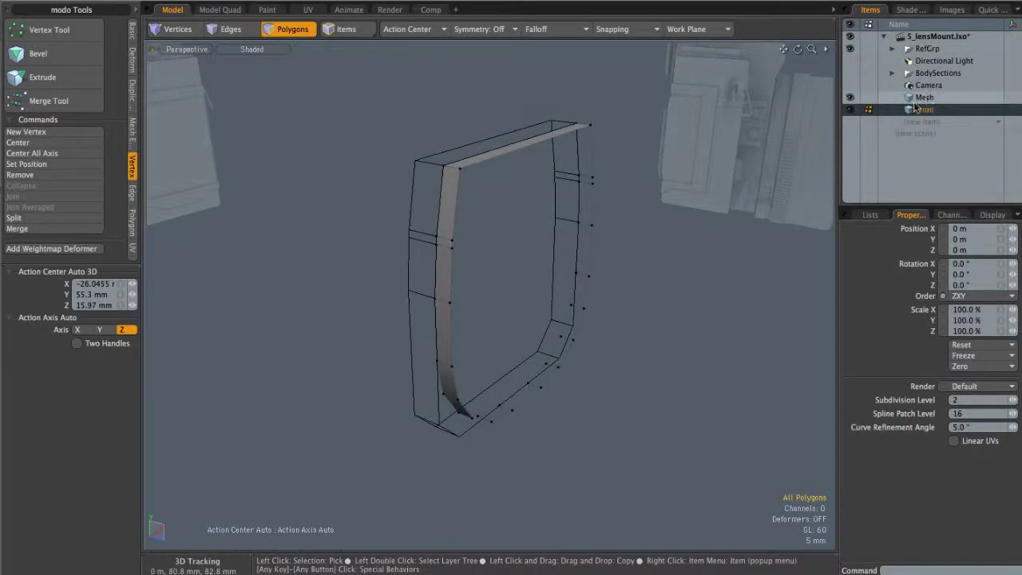
pyautogui.click(928, 97)
pyautogui.rightClick(929, 98)
pyautogui.click(932, 107)
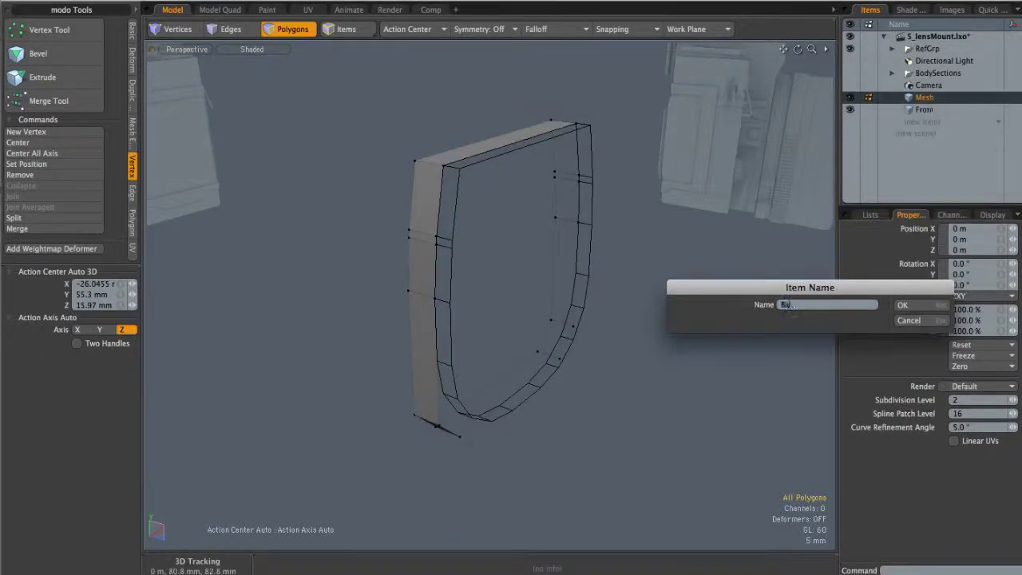
pyautogui.press('Return')
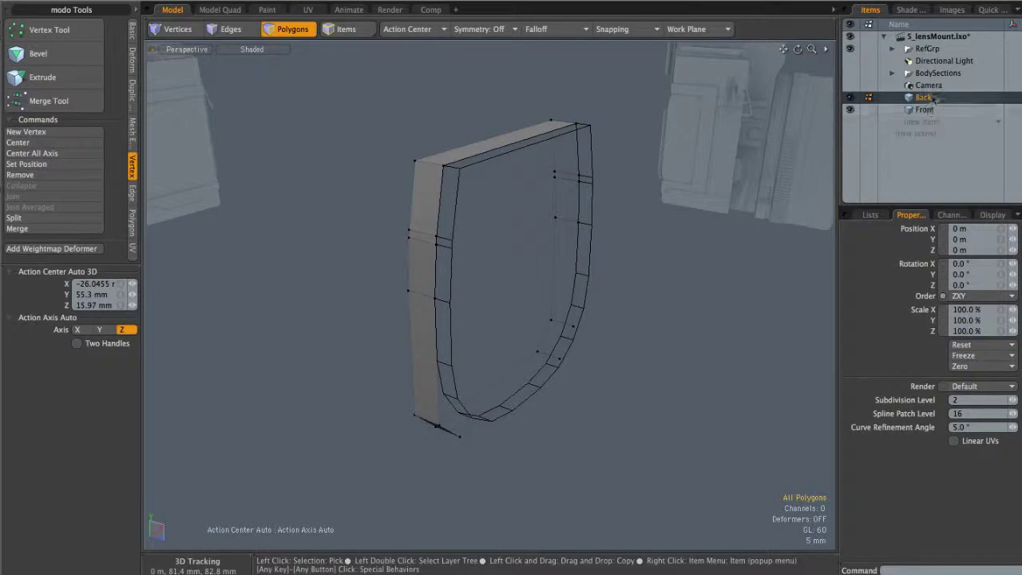
# - In the Left view, move the uppermost polygons of the Back mesh, down to the lower of the two close edges, into the Front mesh
pyautogui.keyDown('alt'); pyautogui.moveTo(666, 228); pyautogui.dragTo(555, 200); pyautogui.keyUp('alt')
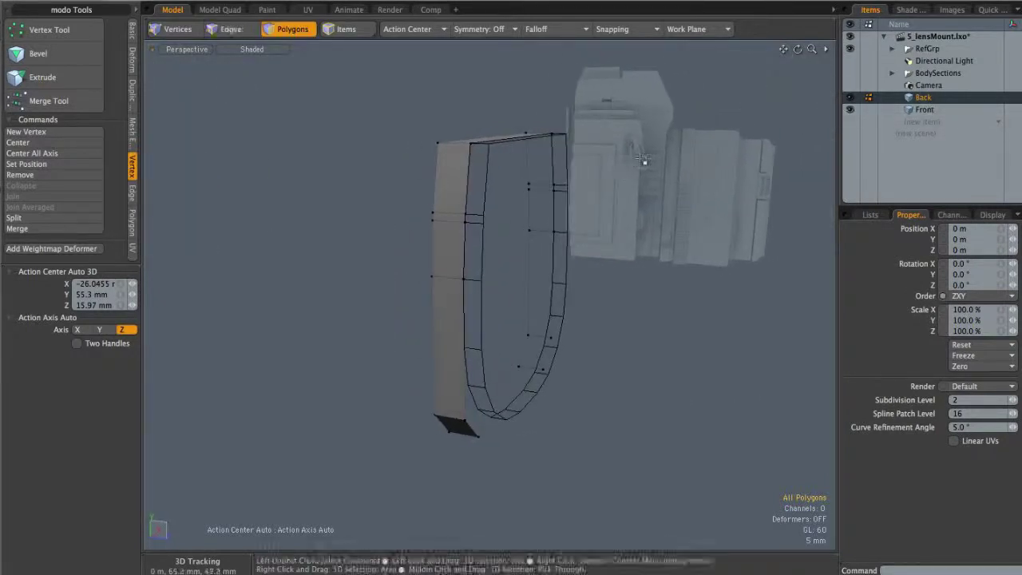
pyautogui.hotkey('ctrl', 'space')
pyautogui.click(597, 182)
pyautogui.keyDown('alt'); pyautogui.moveTo(489, 190); pyautogui.dragTo(615, 210, button='right'); pyautogui.keyUp('alt')
pyautogui.keyDown('alt'); pyautogui.keyDown('shift'); pyautogui.moveTo(614, 210); pyautogui.dragTo(613, 162); pyautogui.keyUp('shift'); pyautogui.keyUp('alt')
pyautogui.keyDown('alt'); pyautogui.moveTo(503, 205); pyautogui.dragTo(534, 187, button='right'); pyautogui.keyUp('alt')
pyautogui.press('2')
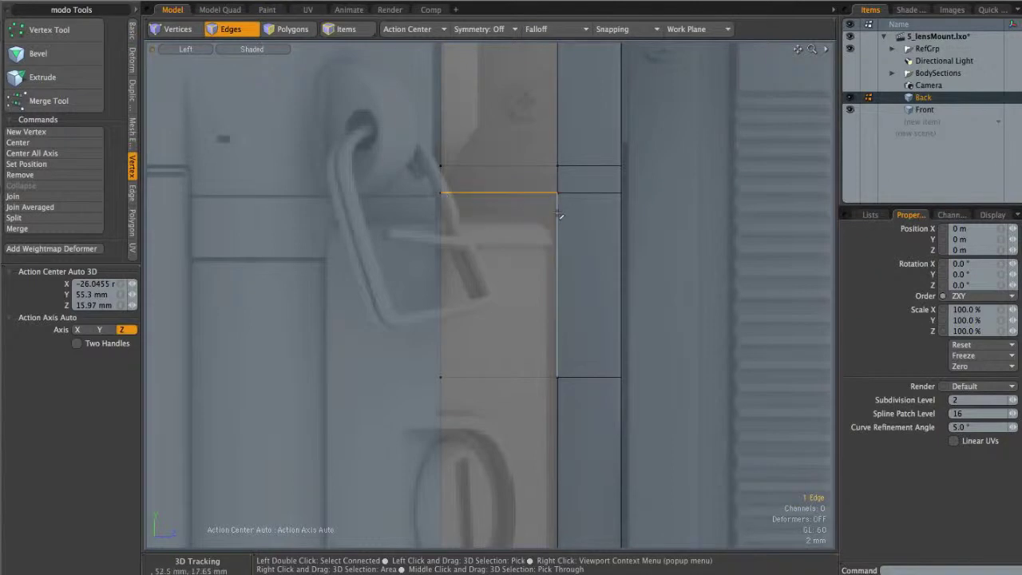
pyautogui.scroll(-2, 543, 359)
pyautogui.keyDown('alt'); pyautogui.keyDown('shift'); pyautogui.moveTo(533, 276); pyautogui.dragTo(523, 367); pyautogui.keyUp('shift'); pyautogui.keyUp('alt')
pyautogui.press('3')
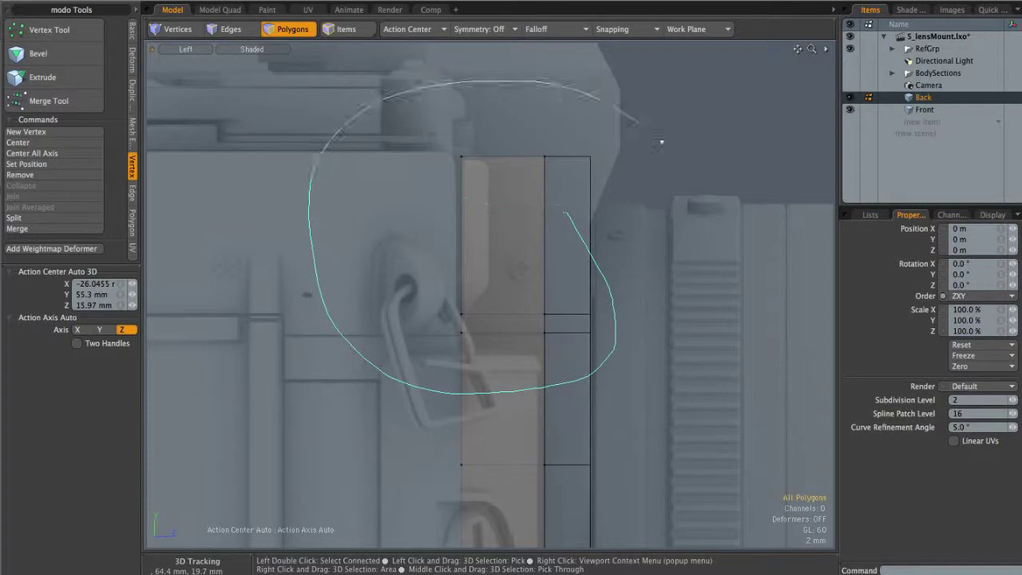
pyautogui.moveTo(627, 119); pyautogui.dragTo(643, 146, button='right')
pyautogui.press('Delete')
pyautogui.click(928, 110)
pyautogui.hotkey('ctrl', 'v')
# - Merge the Front mesh's overlapping vertices with the Automatic range to join the added polygons to the strip
pyautogui.doubleClick(570, 175)
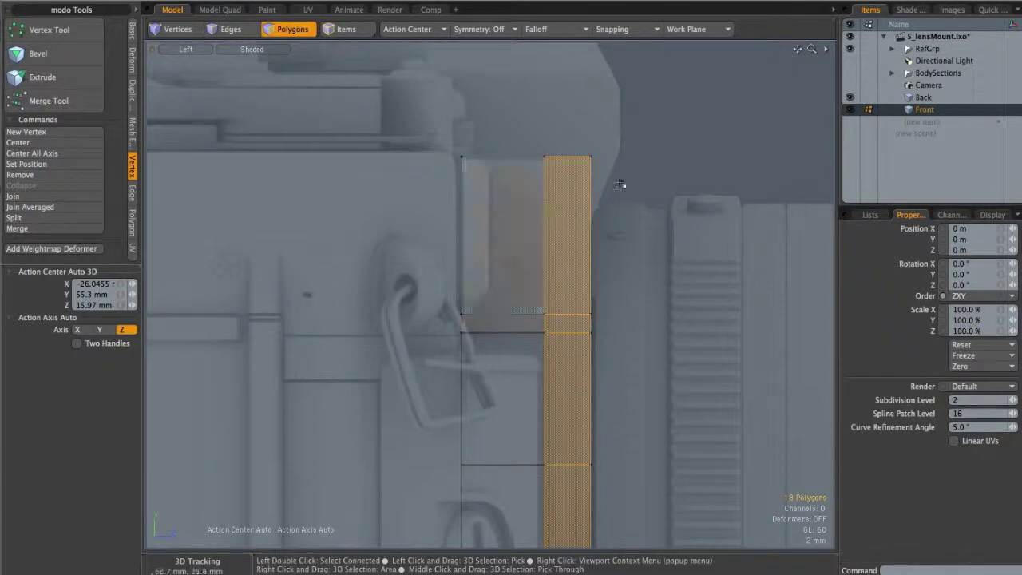
pyautogui.click(641, 173)
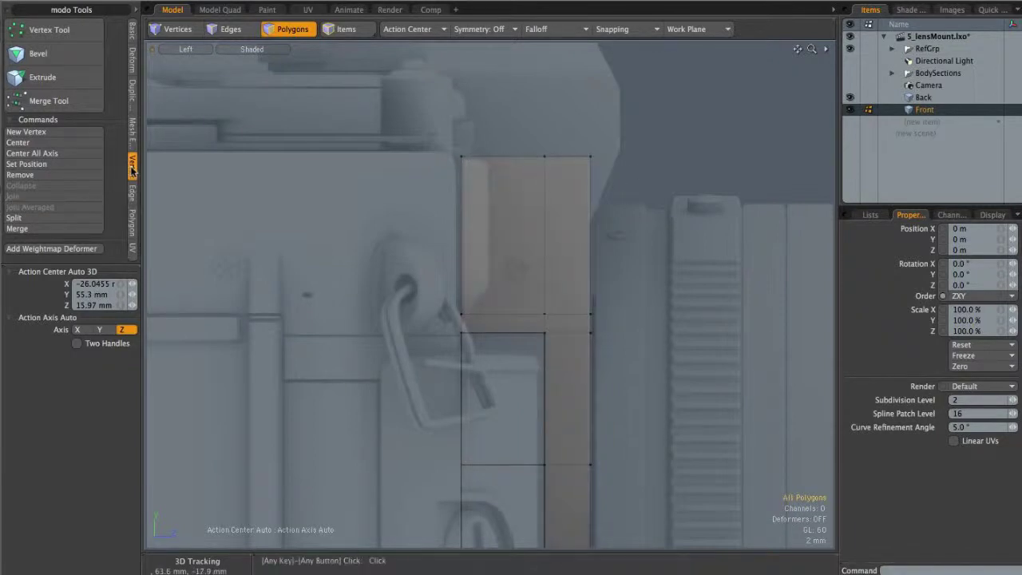
pyautogui.click(59, 230)
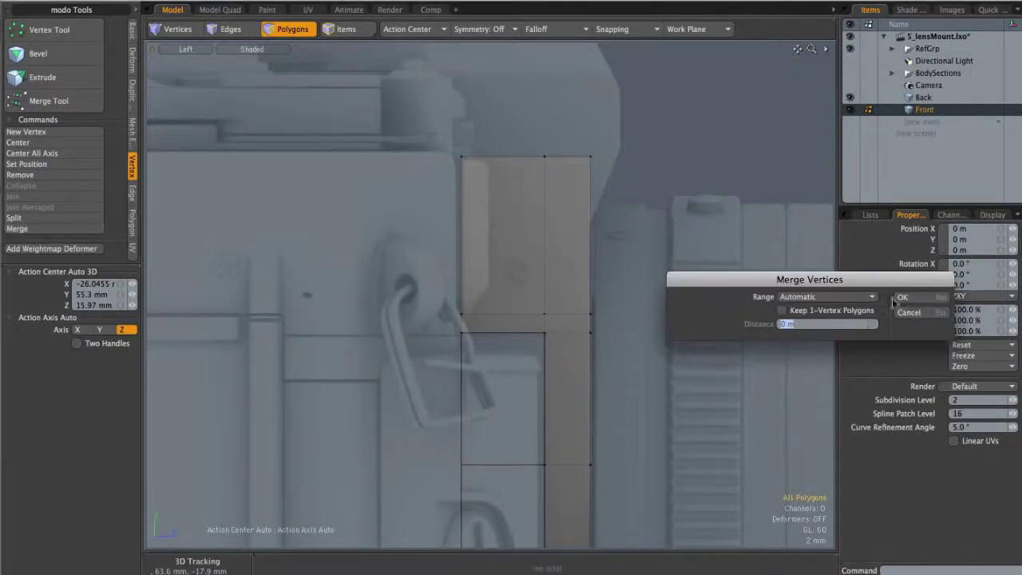
pyautogui.click(895, 298)
pyautogui.click(858, 312)
# - Preview the Back and Front meshes as subdivision surfaces in the Perspective view, examining the corners and the seam between them
pyautogui.keyDown('alt'); pyautogui.keyDown('shift'); pyautogui.moveTo(588, 247); pyautogui.dragTo(447, 183); pyautogui.keyUp('shift'); pyautogui.keyUp('alt')
pyautogui.click(517, 189)
pyautogui.hotkey('ctrl', 'space')
pyautogui.click(520, 186)
pyautogui.keyDown('alt'); pyautogui.moveTo(520, 231); pyautogui.dragTo(391, 257); pyautogui.keyUp('alt')
pyautogui.press('Delete')
pyautogui.keyDown('alt'); pyautogui.moveTo(538, 260); pyautogui.dragTo(500, 262); pyautogui.keyUp('alt')
pyautogui.click(924, 96)
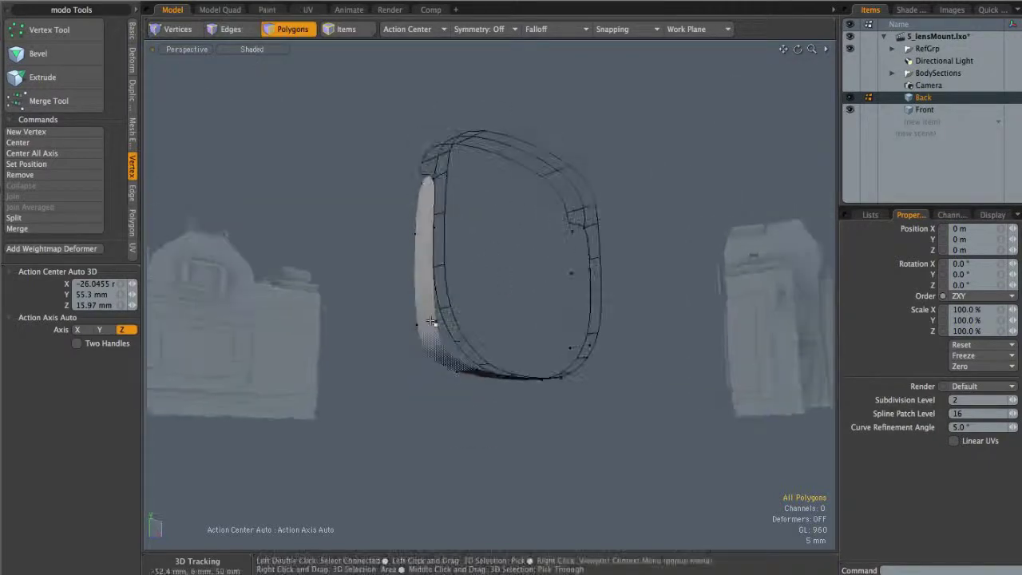
pyautogui.keyDown('alt'); pyautogui.moveTo(444, 359); pyautogui.dragTo(460, 391); pyautogui.keyUp('alt')
pyautogui.keyDown('alt'); pyautogui.moveTo(491, 313); pyautogui.dragTo(512, 363); pyautogui.keyUp('alt')
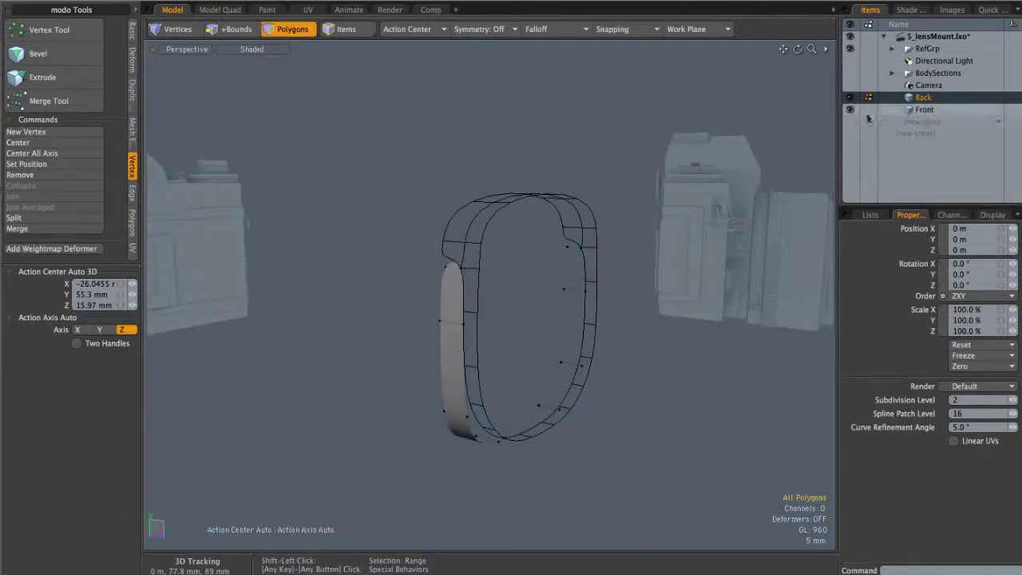
# - Make the Back and Front meshes active together and turn off their subdivision display
pyautogui.keyDown('shift'); pyautogui.click(928, 110); pyautogui.keyUp('shift')
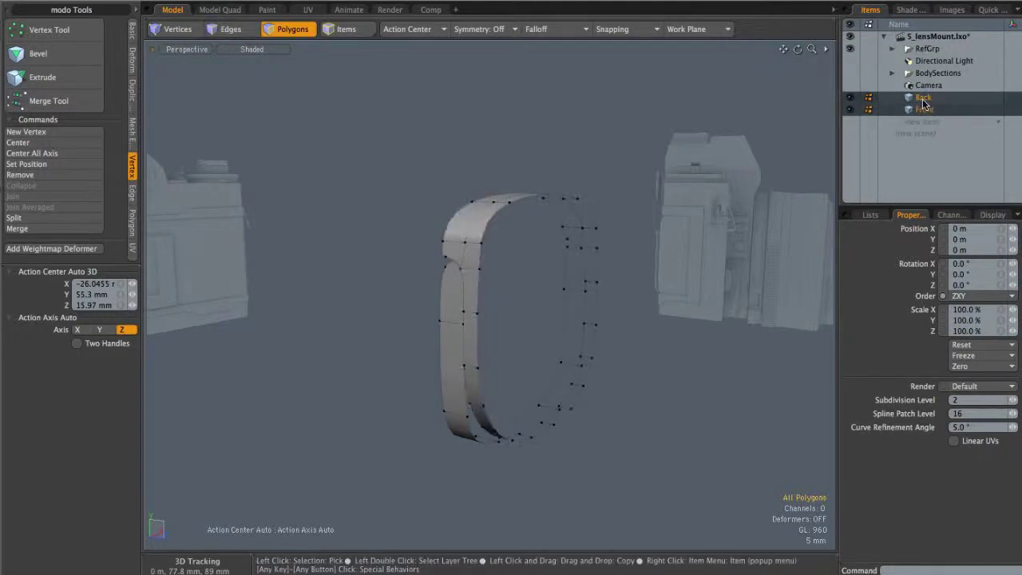
pyautogui.keyDown('alt'); pyautogui.moveTo(443, 254); pyautogui.dragTo(453, 262); pyautogui.keyUp('alt')
pyautogui.keyDown('alt'); pyautogui.moveTo(523, 261); pyautogui.dragTo(503, 181); pyautogui.keyUp('alt')
pyautogui.press('Tab')
# - Select the hard corner edges at the top and bottom of both meshes and bevel them with a 400 um inset
pyautogui.keyDown('shift'); pyautogui.moveTo(625, 211); pyautogui.dragTo(604, 152, button='right'); pyautogui.keyUp('shift')
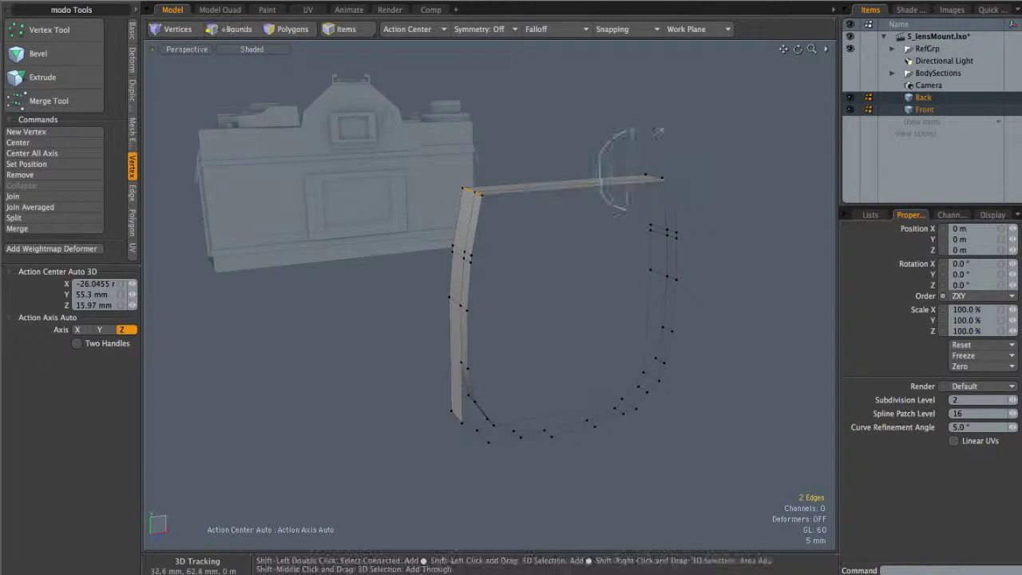
pyautogui.moveTo(556, 199)
pyautogui.keyDown('alt'); pyautogui.mouseDown()
pyautogui.moveTo(524, 261)
pyautogui.moveTo(511, 348)
pyautogui.mouseUp(); pyautogui.keyUp('alt')
pyautogui.keyDown('shift'); pyautogui.moveTo(458, 261); pyautogui.dragTo(429, 289, button='right'); pyautogui.keyUp('shift')
pyautogui.keyDown('shift'); pyautogui.moveTo(517, 326); pyautogui.dragTo(494, 353, button='right'); pyautogui.keyUp('shift')
pyautogui.moveTo(559, 333)
pyautogui.keyDown('alt'); pyautogui.mouseDown()
pyautogui.moveTo(656, 308)
pyautogui.moveTo(627, 286)
pyautogui.moveTo(605, 301)
pyautogui.mouseUp(); pyautogui.keyUp('alt')
pyautogui.keyDown('shift'); pyautogui.click(645, 250); pyautogui.keyUp('shift')
pyautogui.keyDown('alt'); pyautogui.moveTo(645, 250); pyautogui.dragTo(515, 261); pyautogui.keyUp('alt')
pyautogui.press('b')
pyautogui.click(457, 177)
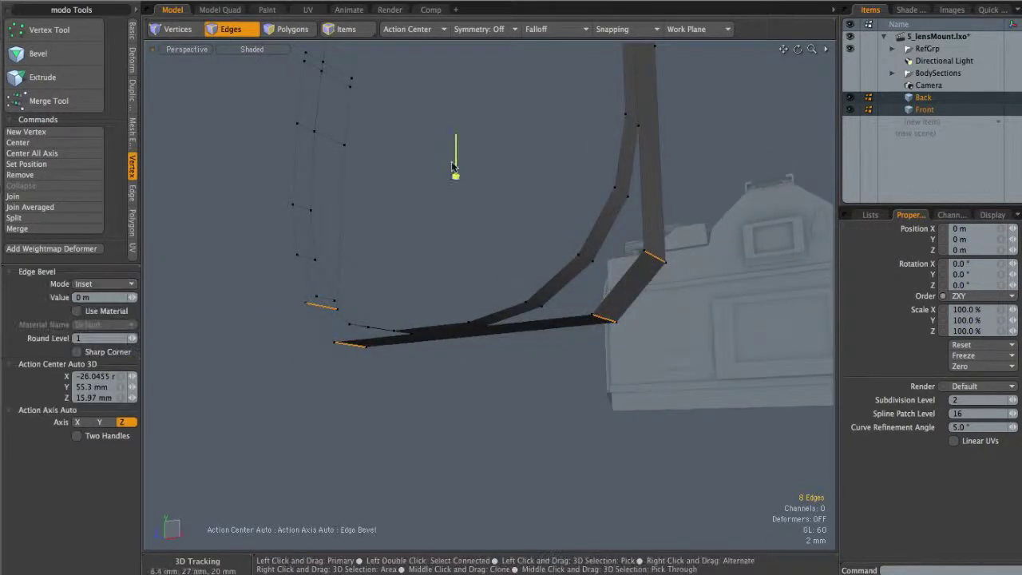
pyautogui.moveTo(454, 177); pyautogui.dragTo(458, 169)
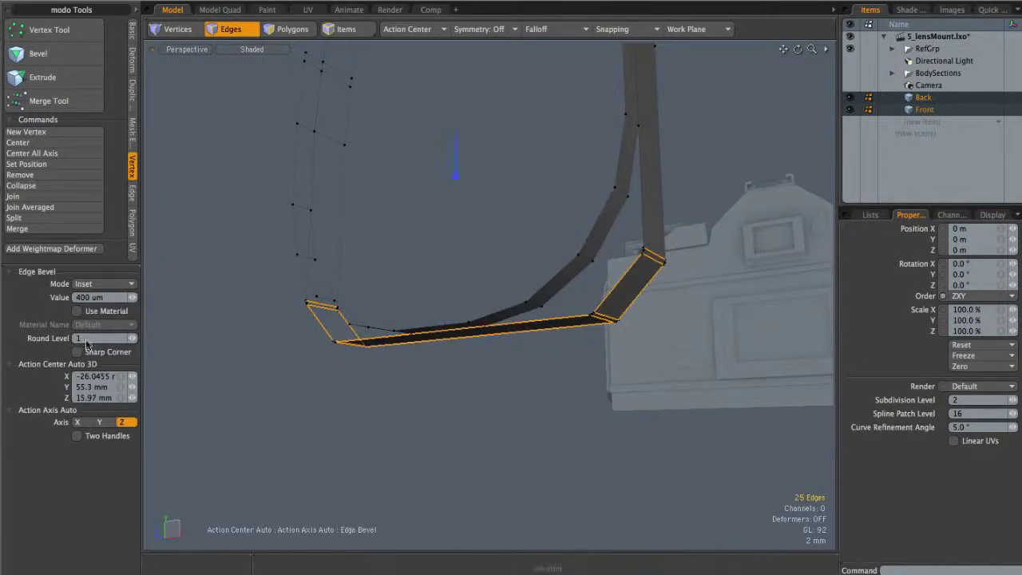
# - Reduce the corner edge bevel's inset value to 150 um
pyautogui.keyDown('alt'); pyautogui.moveTo(644, 231); pyautogui.dragTo(598, 228); pyautogui.keyUp('alt')
pyautogui.keyDown('alt'); pyautogui.moveTo(633, 242); pyautogui.dragTo(720, 258, button='right'); pyautogui.keyUp('alt')
pyautogui.keyDown('alt'); pyautogui.moveTo(706, 253); pyautogui.dragTo(607, 230); pyautogui.keyUp('alt')
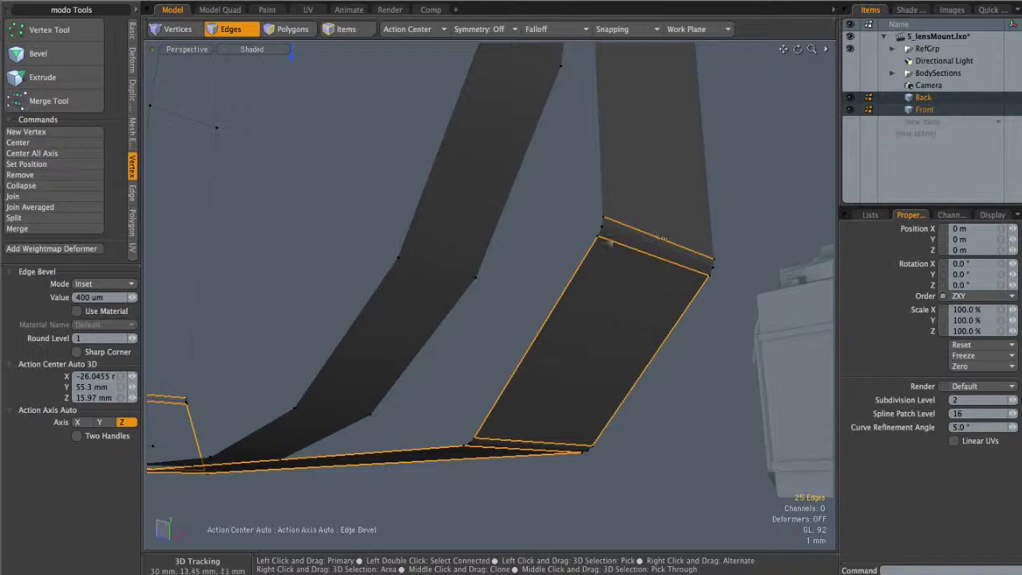
pyautogui.keyDown('ctrl'); pyautogui.keyDown('alt'); pyautogui.moveTo(360, 190); pyautogui.dragTo(322, 144); pyautogui.keyUp('alt'); pyautogui.keyUp('ctrl')
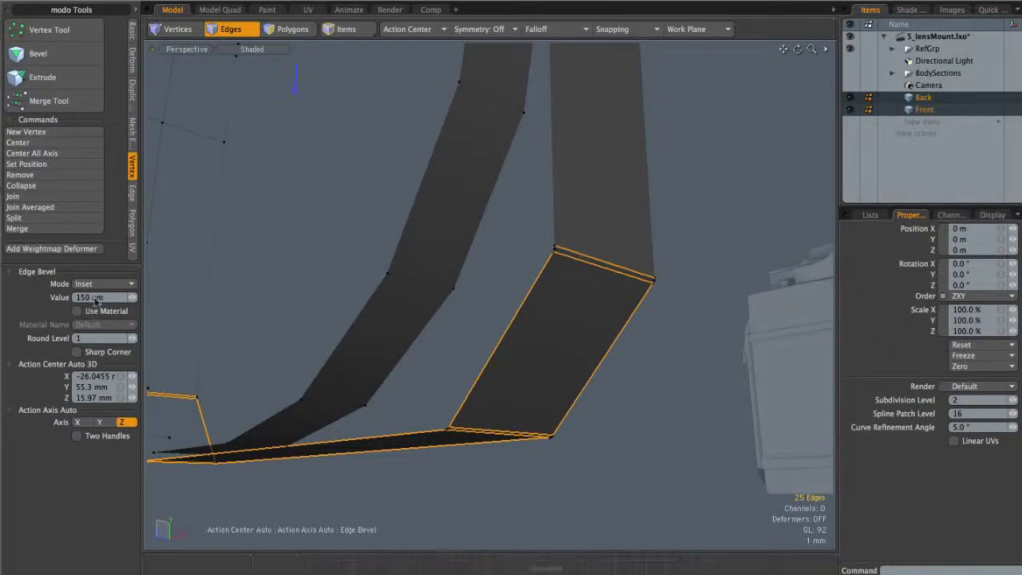
pyautogui.press('space')
# - Turn subdivision back on for both meshes and examine the beveled corners from all around
pyautogui.click(512, 272)
pyautogui.keyDown('alt'); pyautogui.moveTo(645, 221); pyautogui.dragTo(504, 209, button='right'); pyautogui.keyUp('alt')
pyautogui.keyDown('alt'); pyautogui.moveTo(504, 209); pyautogui.dragTo(514, 213); pyautogui.keyUp('alt')
pyautogui.keyDown('alt'); pyautogui.moveTo(665, 203); pyautogui.dragTo(405, 228); pyautogui.keyUp('alt')
pyautogui.keyDown('alt'); pyautogui.moveTo(579, 186); pyautogui.dragTo(447, 196); pyautogui.keyUp('alt')
pyautogui.keyDown('alt'); pyautogui.moveTo(428, 244); pyautogui.dragTo(376, 262); pyautogui.keyUp('alt')
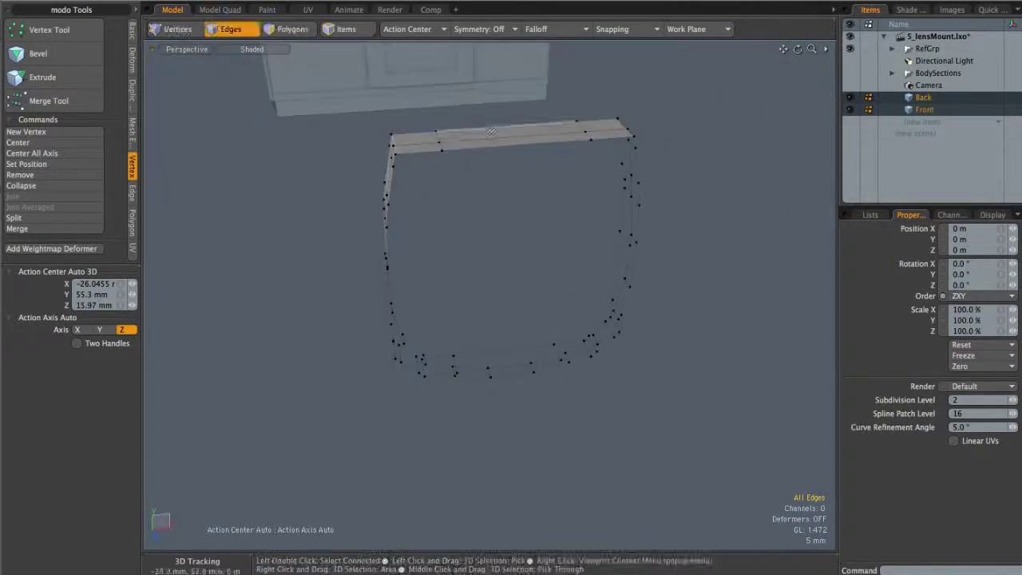
pyautogui.keyDown('alt'); pyautogui.moveTo(617, 197); pyautogui.dragTo(551, 212); pyautogui.keyUp('alt')
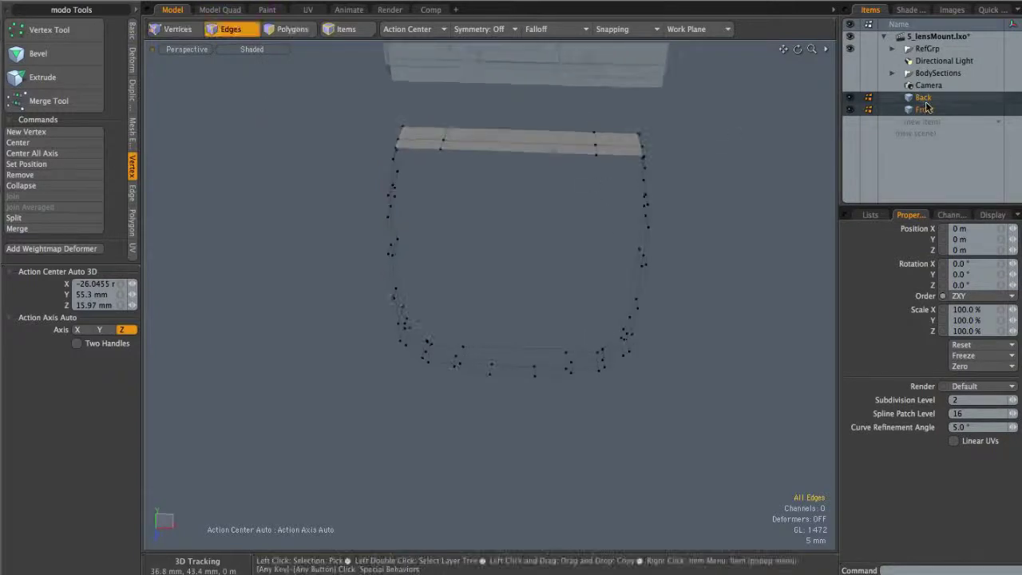
# - Loop slice the middle spans along the top and underside of both meshes at the 50% position
pyautogui.keyDown('alt'); pyautogui.moveTo(491, 177); pyautogui.dragTo(522, 185); pyautogui.keyUp('alt')
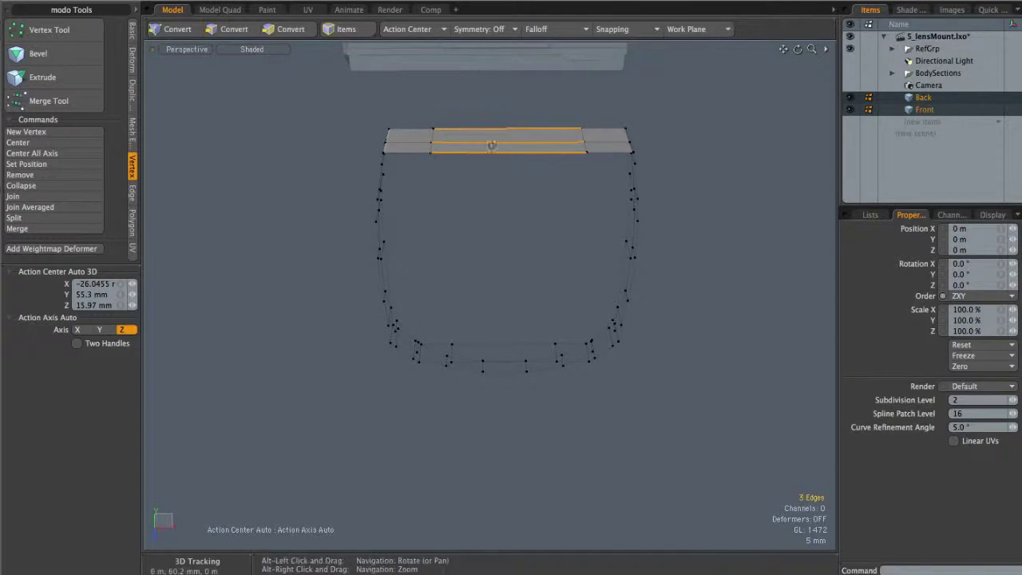
pyautogui.hotkey('alt', 'c')
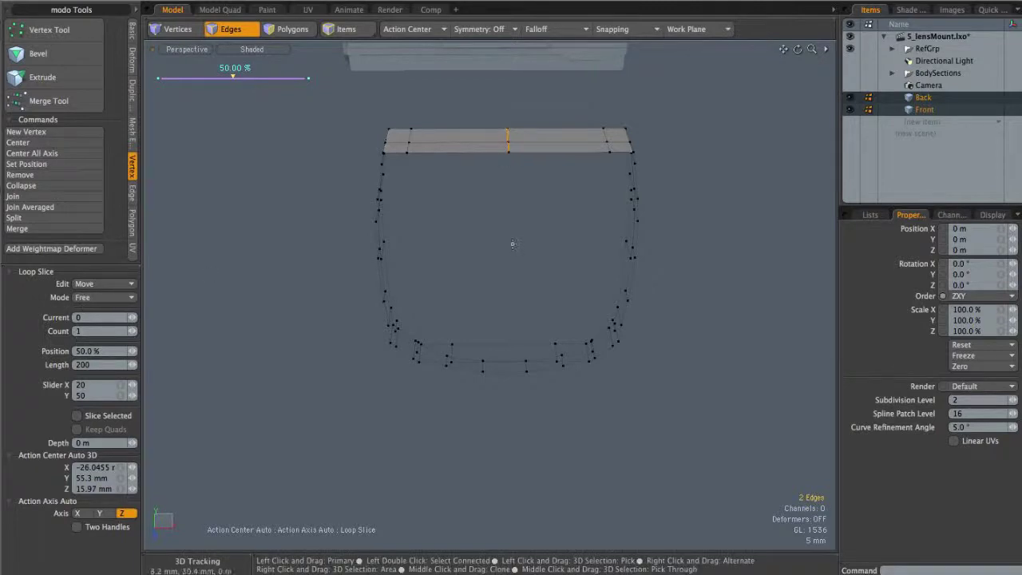
pyautogui.press('space')
pyautogui.keyDown('alt'); pyautogui.moveTo(514, 275); pyautogui.dragTo(505, 309); pyautogui.keyUp('alt')
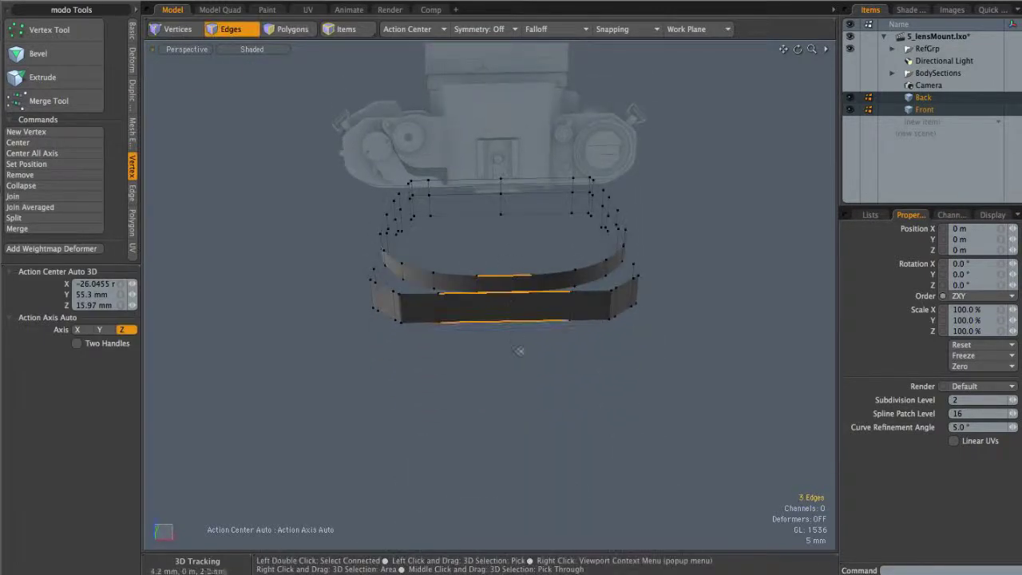
pyautogui.hotkey('alt', 'c')
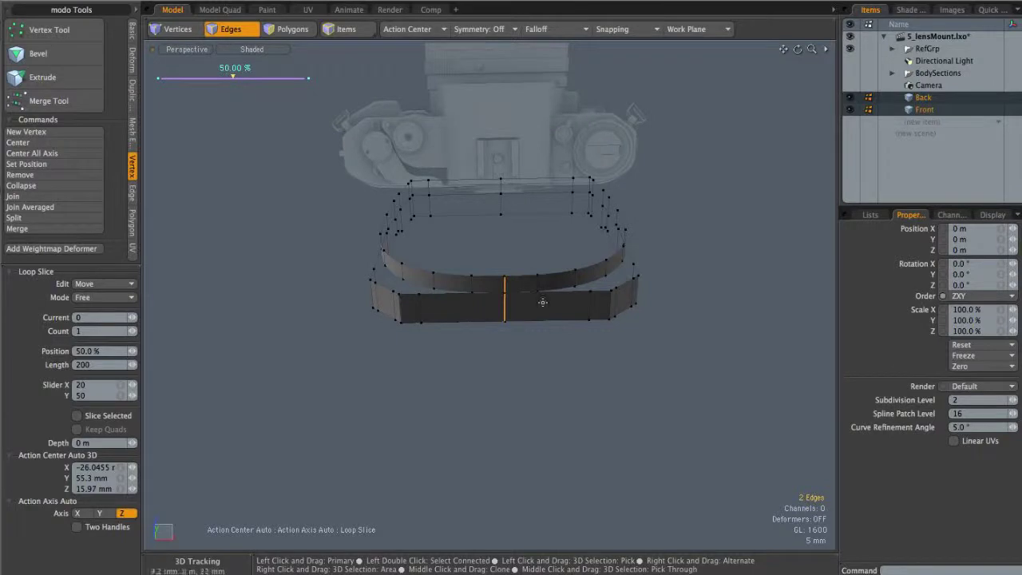
pyautogui.press('Escape')
# - Delete all Back and Front polygons on one side of the new centre edges, keeping half of the lens mount
pyautogui.keyDown('alt'); pyautogui.moveTo(554, 240); pyautogui.dragTo(543, 232); pyautogui.keyUp('alt')
pyautogui.press('3')
pyautogui.press('Escape')
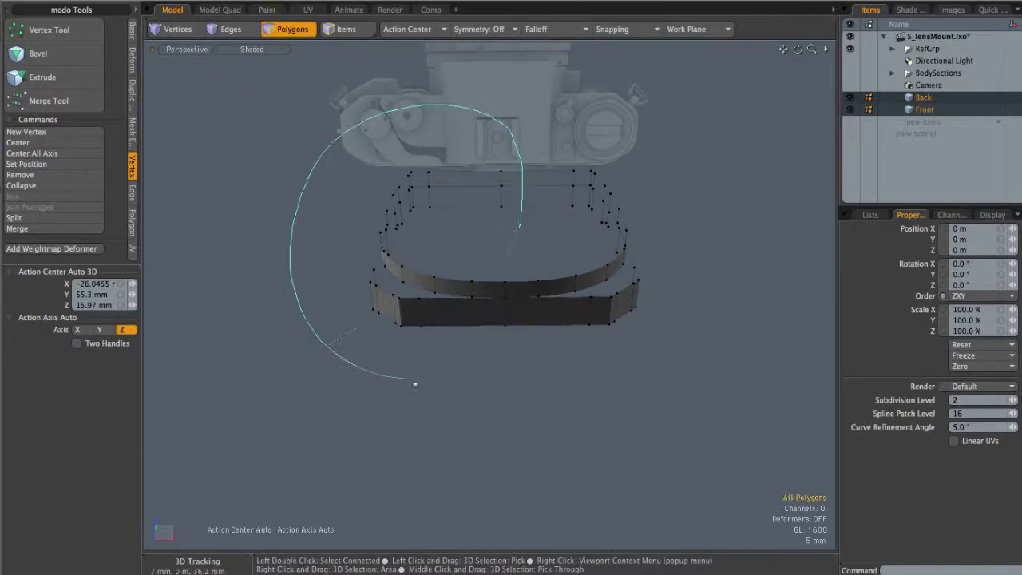
pyautogui.moveTo(516, 371); pyautogui.dragTo(526, 364, button='right')
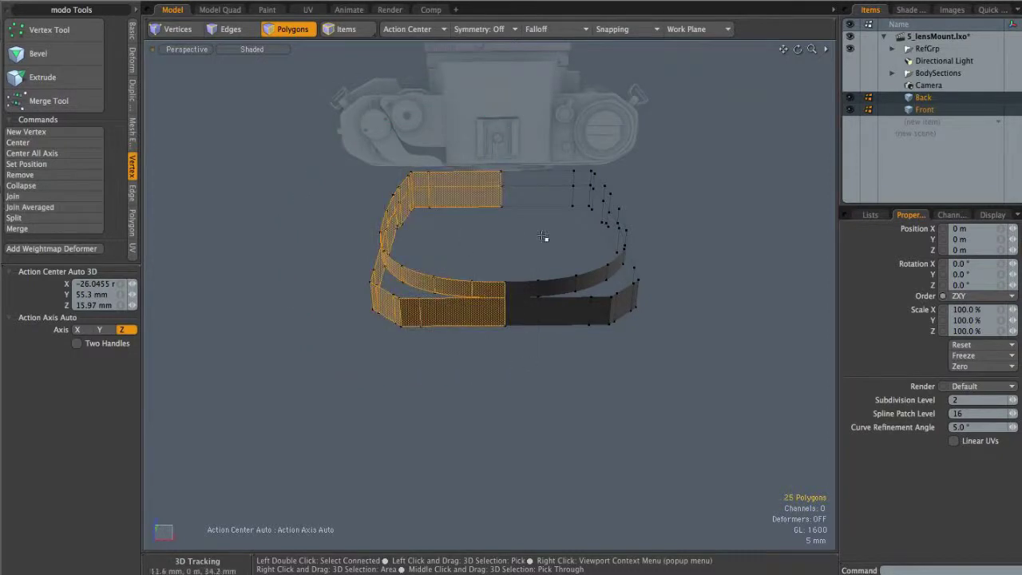
pyautogui.press('Delete')
pyautogui.keyDown('alt'); pyautogui.moveTo(405, 199); pyautogui.dragTo(536, 288); pyautogui.keyUp('alt')
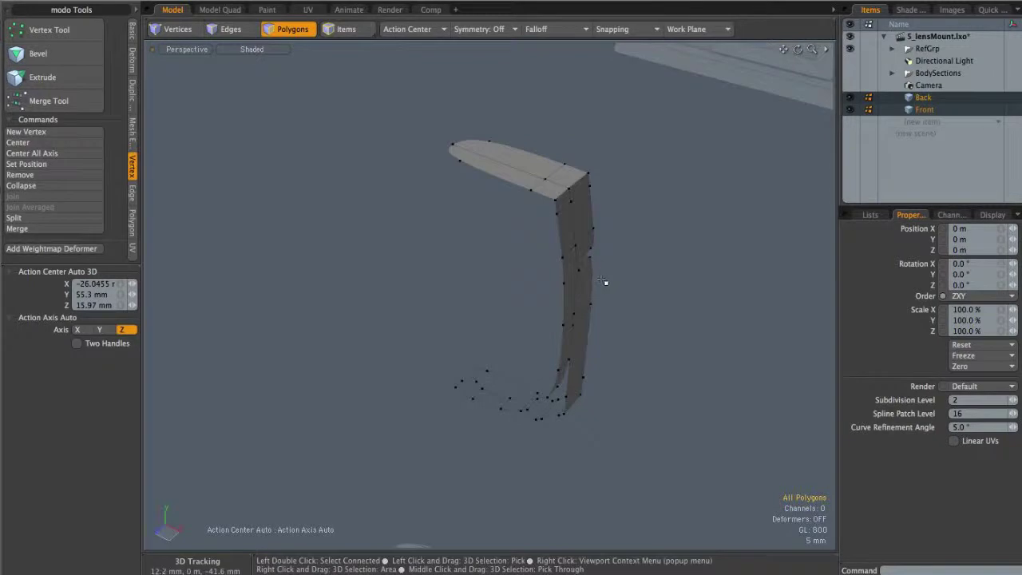
# - Inspect the side seam between the two meshes, switch to the Right view, and make only the Back mesh active
pyautogui.moveTo(557, 568)
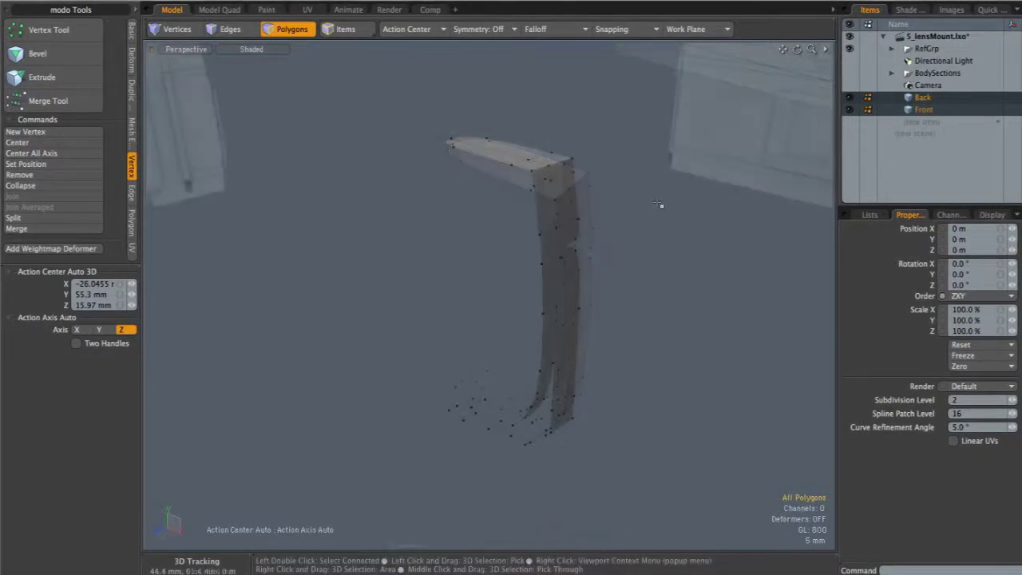
pyautogui.keyDown('alt'); pyautogui.moveTo(659, 205); pyautogui.dragTo(481, 216); pyautogui.keyUp('alt')
pyautogui.keyDown('alt'); pyautogui.moveTo(481, 216); pyautogui.dragTo(542, 226, button='right'); pyautogui.keyUp('alt')
pyautogui.keyDown('alt'); pyautogui.moveTo(542, 226); pyautogui.dragTo(441, 182); pyautogui.keyUp('alt')
pyautogui.click(460, 186)
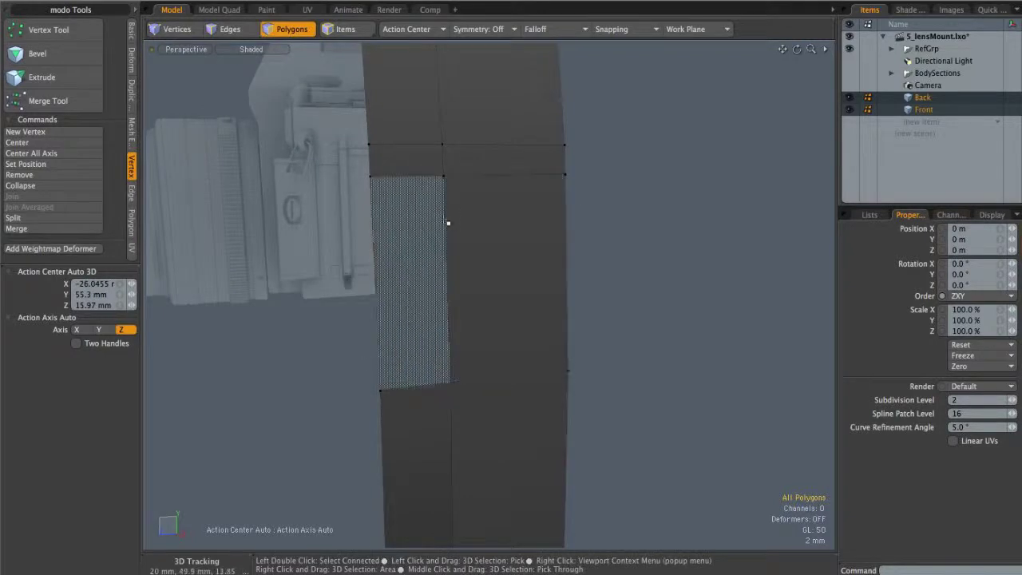
pyautogui.keyDown('alt'); pyautogui.moveTo(566, 177); pyautogui.dragTo(561, 245); pyautogui.keyUp('alt')
pyautogui.hotkey('ctrl', 'space')
pyautogui.click(590, 185)
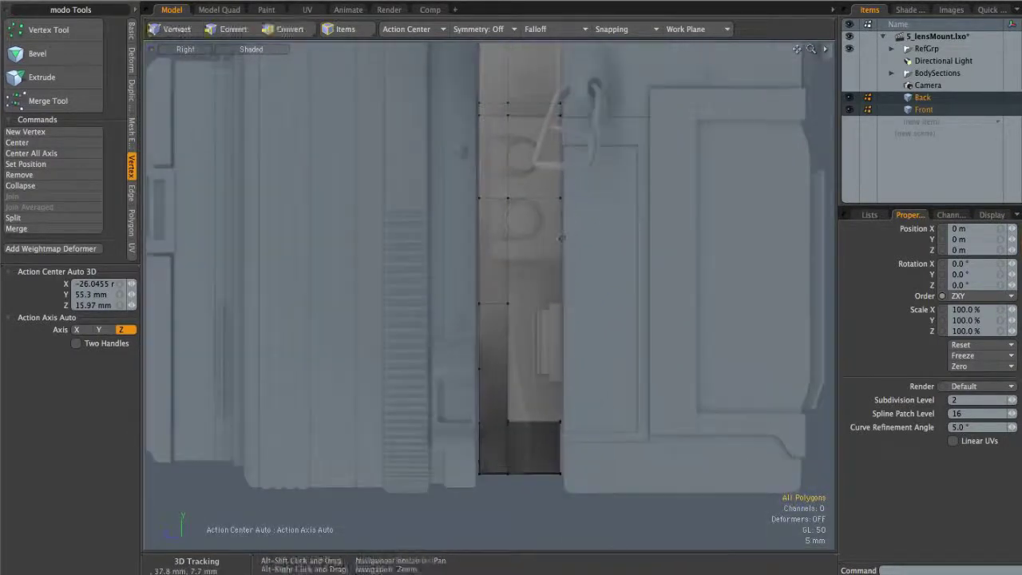
pyautogui.click(927, 99)
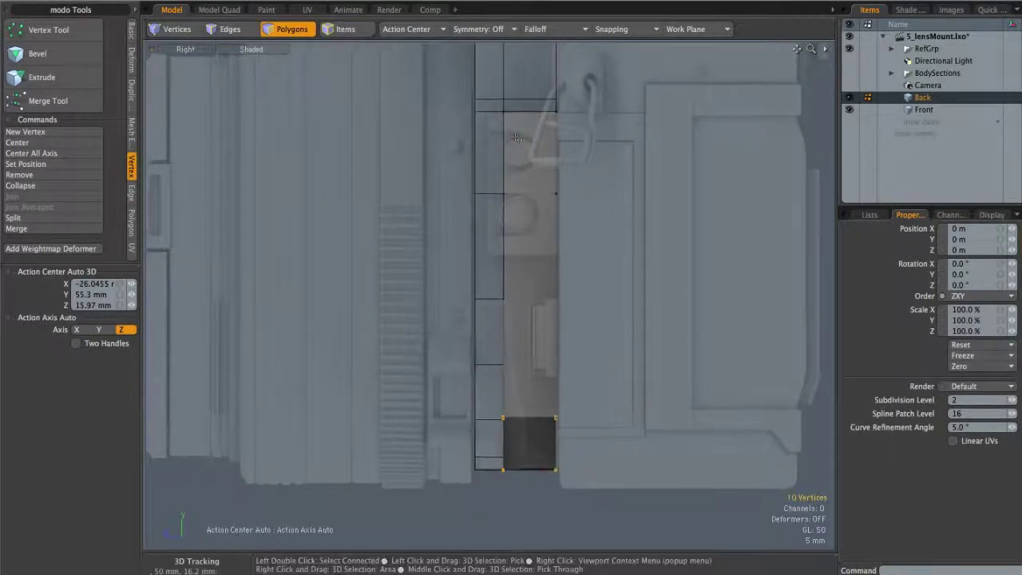
# - Select the Back mesh's vertices along its seam with Front and move them slightly away from the Front mesh
pyautogui.press('1')
pyautogui.moveTo(517, 135); pyautogui.dragTo(493, 510, button='right')
pyautogui.keyDown('alt'); pyautogui.keyDown('shift'); pyautogui.moveTo(506, 120); pyautogui.dragTo(506, 213); pyautogui.keyUp('shift'); pyautogui.keyUp('alt')
pyautogui.keyDown('alt'); pyautogui.moveTo(503, 213); pyautogui.dragTo(695, 212, button='right'); pyautogui.keyUp('alt')
pyautogui.moveTo(557, 158)
pyautogui.keyDown('alt'); pyautogui.keyDown('shift'); pyautogui.mouseDown()
pyautogui.moveTo(502, 203)
pyautogui.moveTo(453, 193)
pyautogui.moveTo(498, 223)
pyautogui.mouseUp(); pyautogui.keyUp('shift'); pyautogui.keyUp('alt')
pyautogui.press('w')
pyautogui.click(449, 194)
pyautogui.press('q')
pyautogui.click(470, 218)
# - Select the two Back vertices along the top of the step and move them -25 um in Y, away from Front
pyautogui.keyDown('alt'); pyautogui.moveTo(498, 223); pyautogui.dragTo(343, 205, button='right'); pyautogui.keyUp('alt')
pyautogui.keyDown('alt'); pyautogui.keyDown('shift'); pyautogui.moveTo(407, 161); pyautogui.dragTo(344, 162); pyautogui.keyUp('shift'); pyautogui.keyUp('alt')
pyautogui.moveTo(345, 161)
pyautogui.mouseDown(button='right')
pyautogui.moveTo(293, 170)
pyautogui.moveTo(561, 247)
pyautogui.mouseUp(button='right')
pyautogui.keyDown('alt'); pyautogui.moveTo(316, 205); pyautogui.dragTo(391, 210, button='right'); pyautogui.keyUp('alt')
pyautogui.keyDown('alt'); pyautogui.keyDown('shift'); pyautogui.moveTo(417, 208); pyautogui.dragTo(410, 210); pyautogui.keyUp('shift'); pyautogui.keyUp('alt')
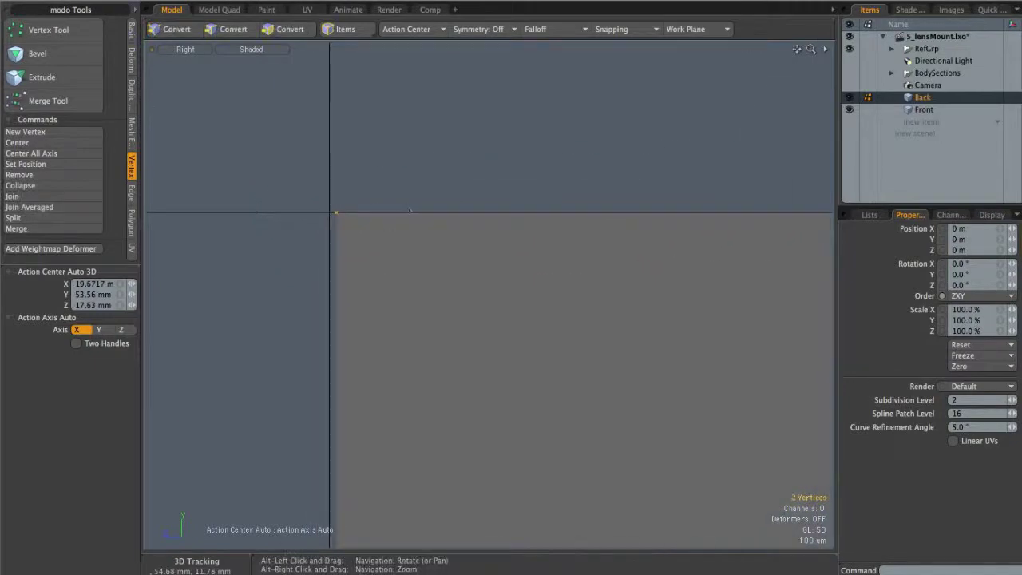
pyautogui.press('w')
pyautogui.click(345, 211)
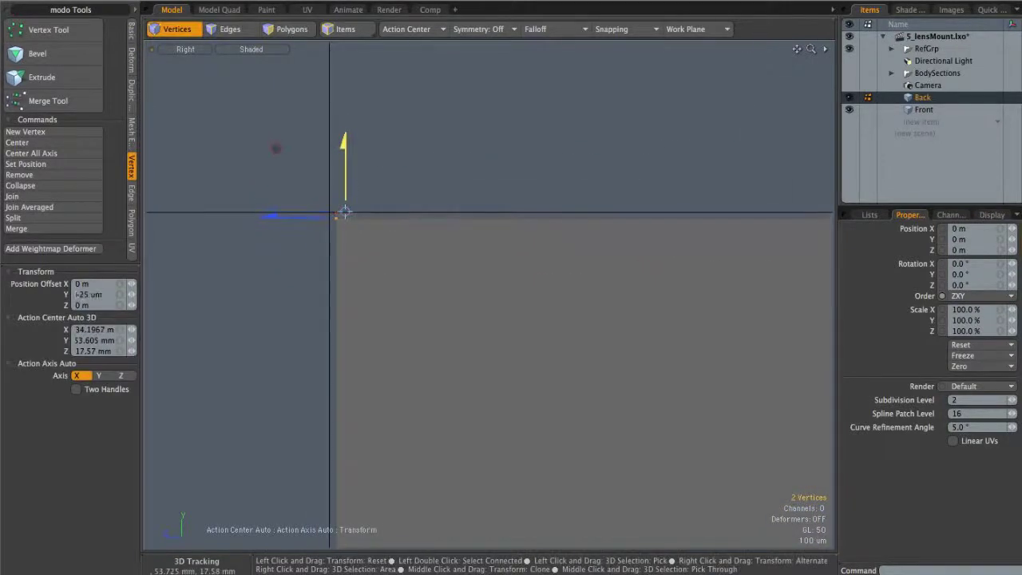
pyautogui.press('q')
pyautogui.click(390, 197)
# - Switch to the Perspective view, frame the side of the Back mesh, and set selection to edges
pyautogui.keyDown('ctrl'); pyautogui.keyDown('alt'); pyautogui.moveTo(390, 196); pyautogui.dragTo(323, 226); pyautogui.keyUp('alt'); pyautogui.keyUp('ctrl')
pyautogui.keyDown('alt'); pyautogui.keyDown('shift'); pyautogui.moveTo(553, 255); pyautogui.dragTo(459, 248); pyautogui.keyUp('shift'); pyautogui.keyUp('alt')
pyautogui.hotkey('ctrl', 'space')
pyautogui.click(426, 185)
pyautogui.moveTo(459, 247)
pyautogui.keyDown('alt'); pyautogui.mouseDown()
pyautogui.moveTo(438, 236)
pyautogui.moveTo(472, 226)
pyautogui.moveTo(486, 263)
pyautogui.moveTo(511, 247)
pyautogui.moveTo(474, 249)
pyautogui.mouseUp(); pyautogui.keyUp('alt')
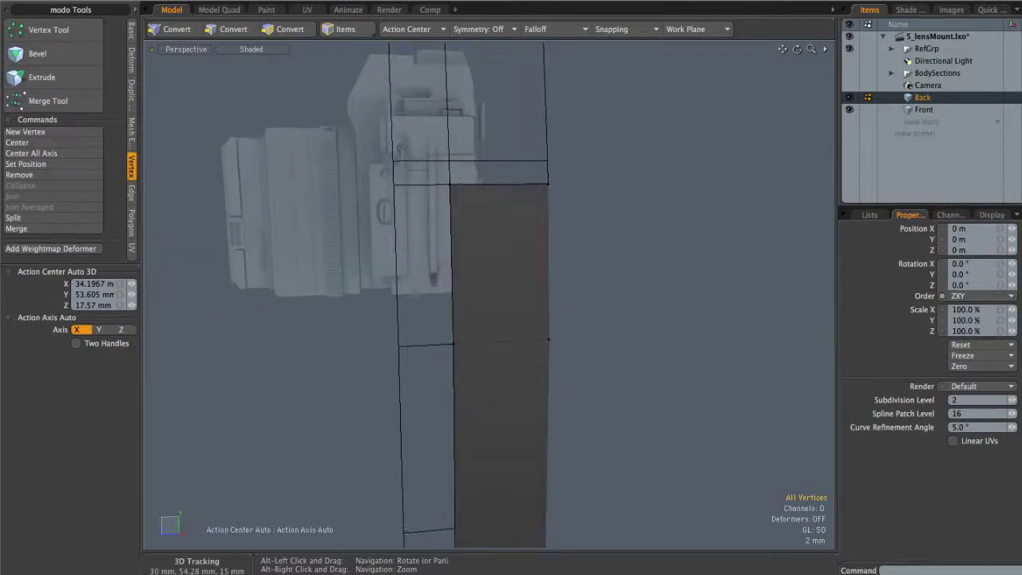
pyautogui.keyDown('alt'); pyautogui.moveTo(519, 298); pyautogui.dragTo(517, 275); pyautogui.keyUp('alt')
pyautogui.press('2')
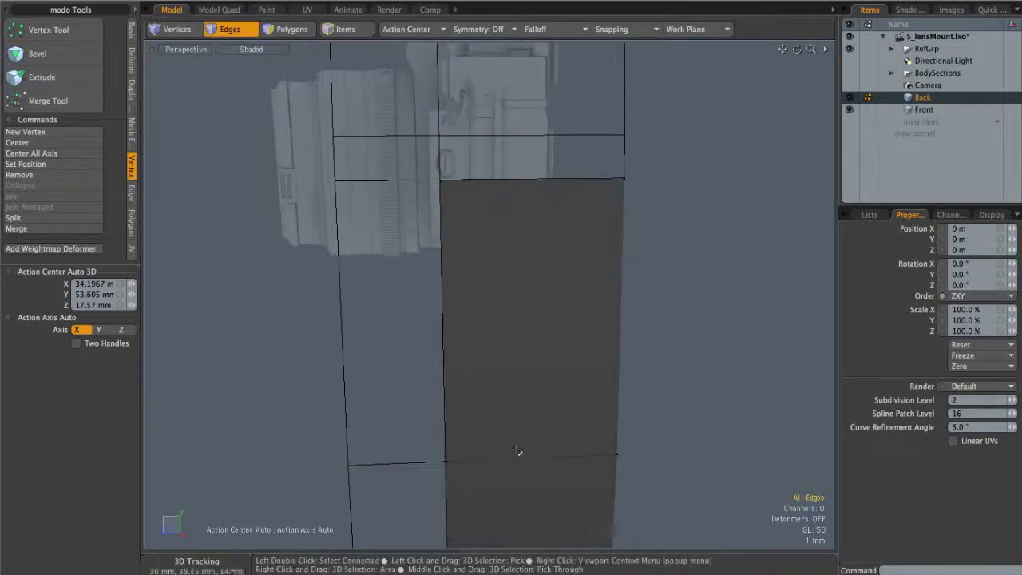
pyautogui.keyDown('alt'); pyautogui.moveTo(518, 491); pyautogui.dragTo(517, 340); pyautogui.keyUp('alt')
# - Loop slice the Back mesh lengthwise in Symmetry mode with a count of 2 at 2%, close to its two sides
pyautogui.hotkey('alt', 'c')
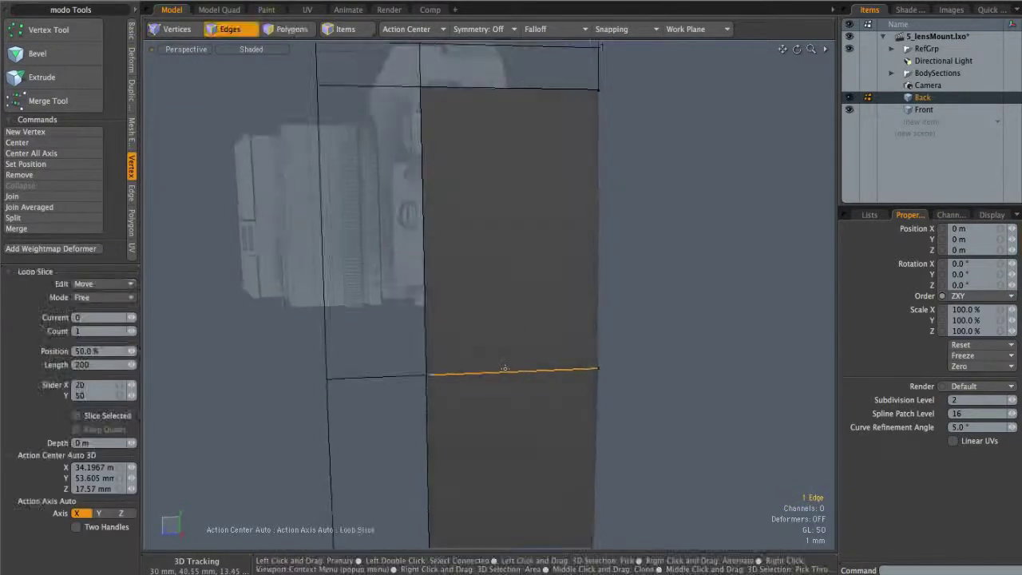
pyautogui.click(88, 298)
pyautogui.click(88, 333)
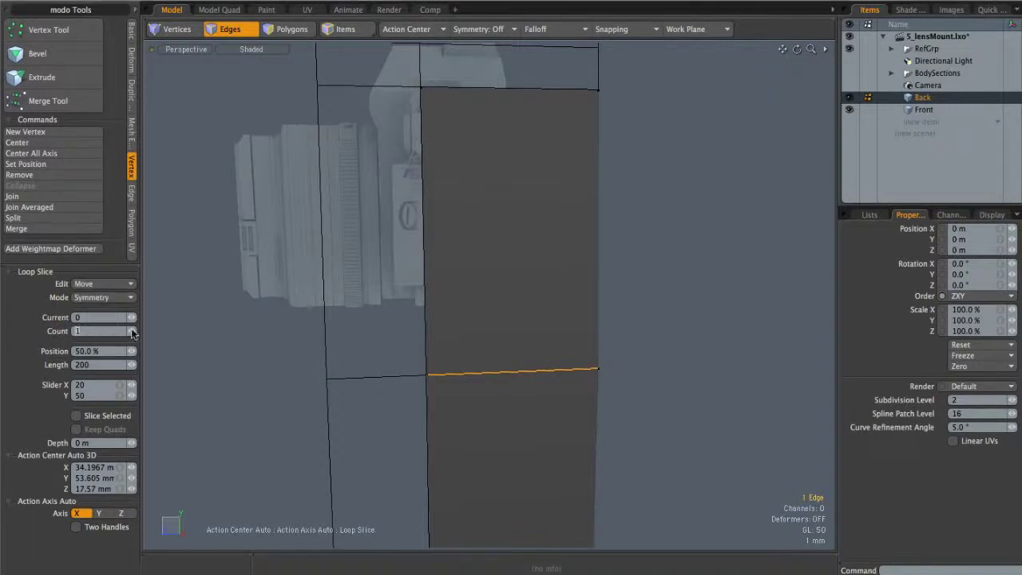
pyautogui.moveTo(510, 288); pyautogui.dragTo(461, 285)
pyautogui.moveTo(462, 389); pyautogui.dragTo(455, 387)
pyautogui.keyDown('alt'); pyautogui.moveTo(454, 181); pyautogui.dragTo(435, 207); pyautogui.keyUp('alt')
pyautogui.keyDown('alt'); pyautogui.keyDown('shift'); pyautogui.moveTo(435, 208); pyautogui.dragTo(483, 248); pyautogui.keyUp('shift'); pyautogui.keyUp('alt')
pyautogui.keyDown('alt'); pyautogui.moveTo(484, 248); pyautogui.dragTo(548, 192, button='right'); pyautogui.keyUp('alt')
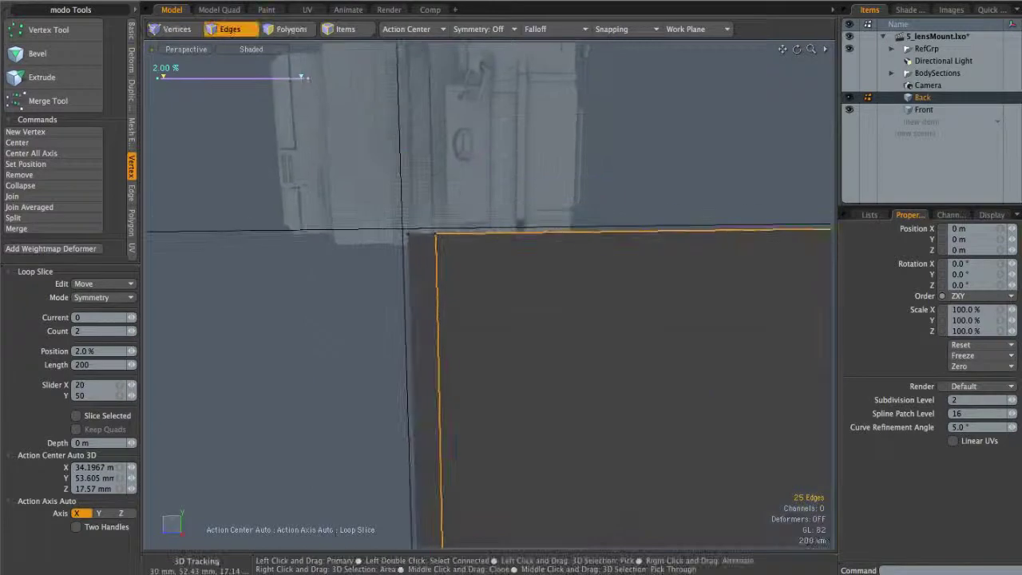
pyautogui.keyDown('alt'); pyautogui.moveTo(383, 199); pyautogui.dragTo(415, 200); pyautogui.keyUp('alt')
# - Loop slice the topmost span of the Back side wall once in Free mode at 99.5%, close to the corner
pyautogui.press('q')
pyautogui.click(398, 210)
pyautogui.click(410, 209)
pyautogui.hotkey('alt', 'c')
pyautogui.click(413, 218)
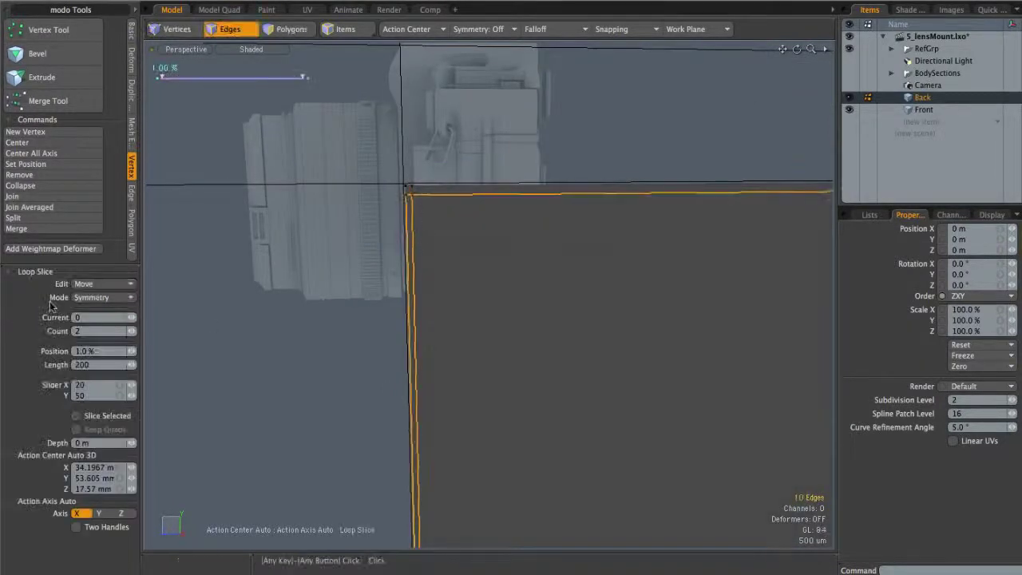
pyautogui.click(97, 301)
pyautogui.click(87, 285)
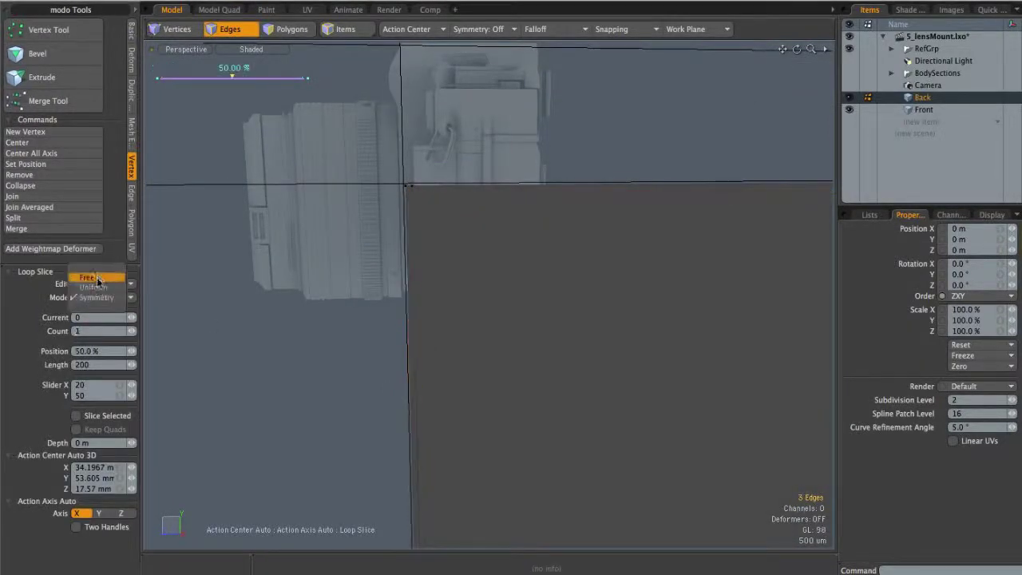
pyautogui.keyDown('ctrl'); pyautogui.keyDown('alt'); pyautogui.moveTo(404, 185); pyautogui.dragTo(473, 204); pyautogui.keyUp('alt'); pyautogui.keyUp('ctrl')
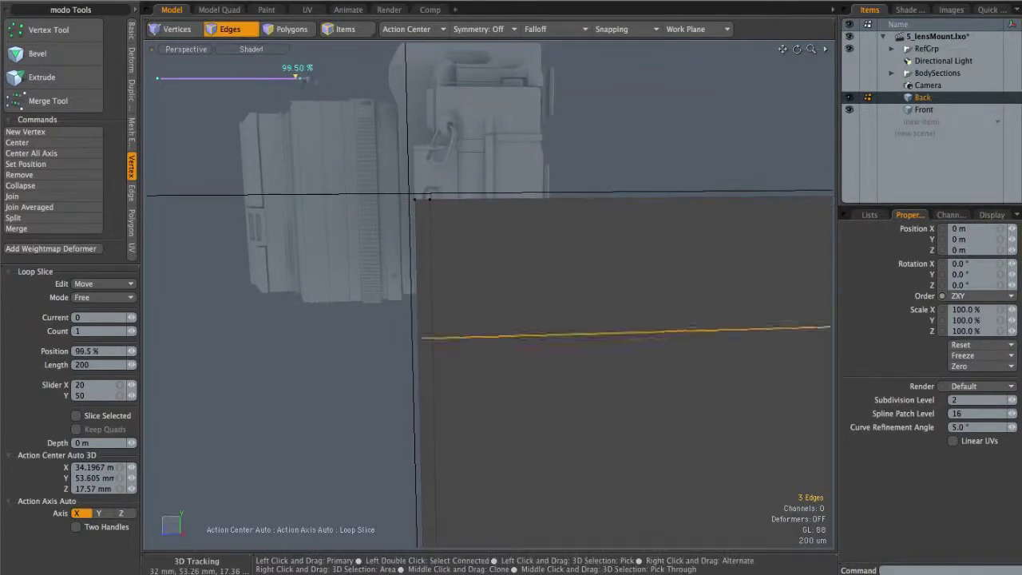
pyautogui.moveTo(293, 78); pyautogui.dragTo(303, 77)
# - Turn on subdivision for the Back mesh and check the shape of its tightened corner
pyautogui.press('space')
pyautogui.click(486, 160)
pyautogui.keyDown('alt'); pyautogui.keyDown('shift'); pyautogui.moveTo(463, 203); pyautogui.dragTo(424, 172); pyautogui.keyUp('shift'); pyautogui.keyUp('alt')
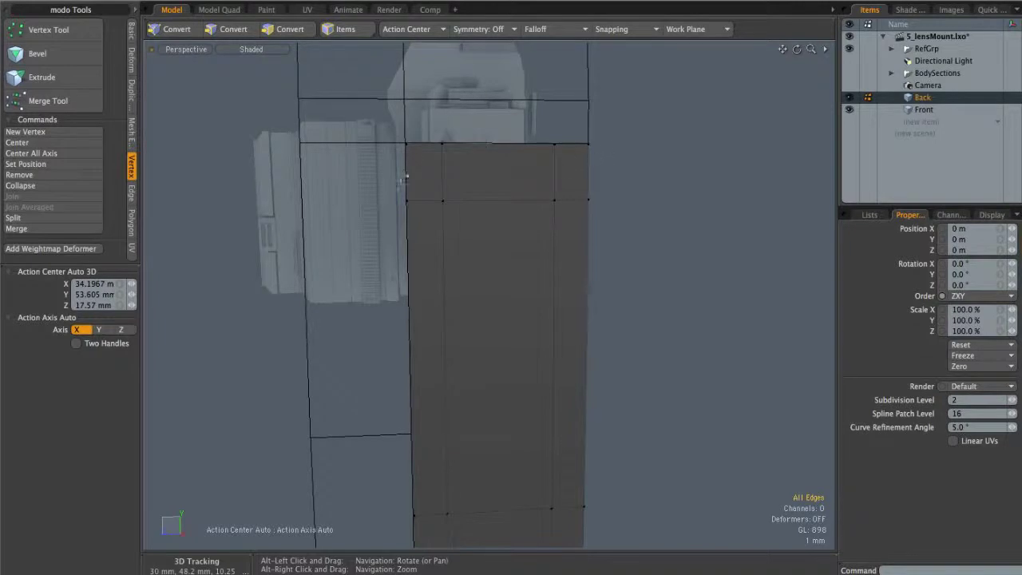
pyautogui.keyDown('alt'); pyautogui.moveTo(566, 157); pyautogui.dragTo(529, 148); pyautogui.keyUp('alt')
# - Make Front active and loop slice the part above the step in Symmetry mode with a count of 2 at 1%
pyautogui.click(924, 112)
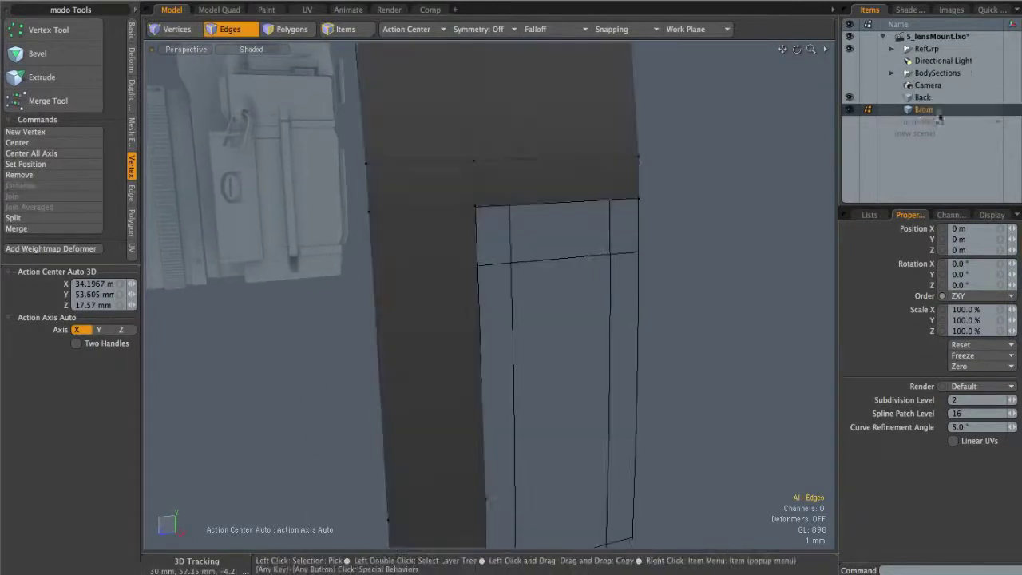
pyautogui.keyDown('alt'); pyautogui.moveTo(641, 178); pyautogui.dragTo(531, 175); pyautogui.keyUp('alt')
pyautogui.click(491, 132)
pyautogui.hotkey('alt', 'c')
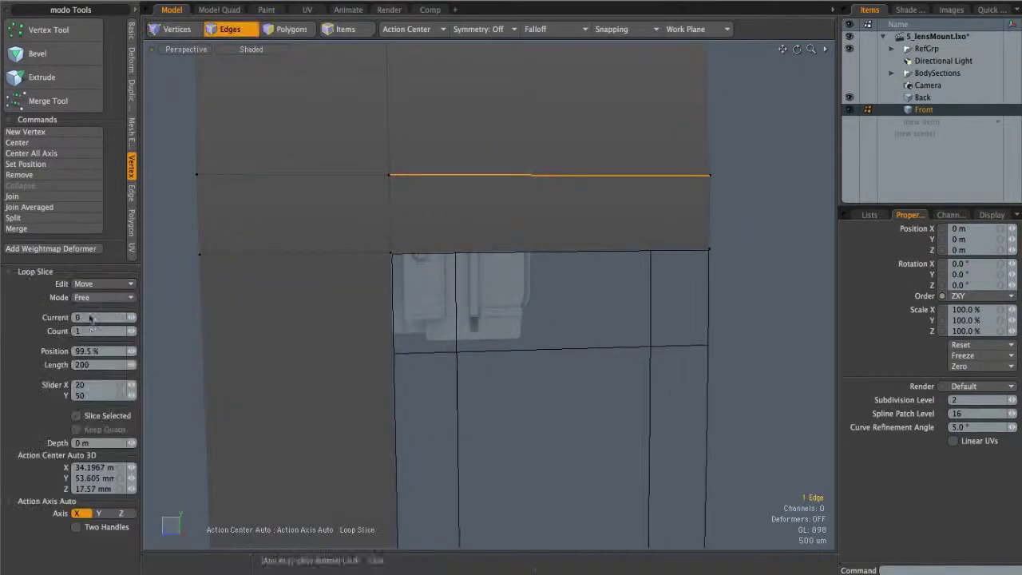
pyautogui.click(94, 301)
pyautogui.click(94, 319)
pyautogui.keyDown('alt'); pyautogui.moveTo(516, 167); pyautogui.dragTo(388, 189); pyautogui.keyUp('alt')
pyautogui.click(495, 187)
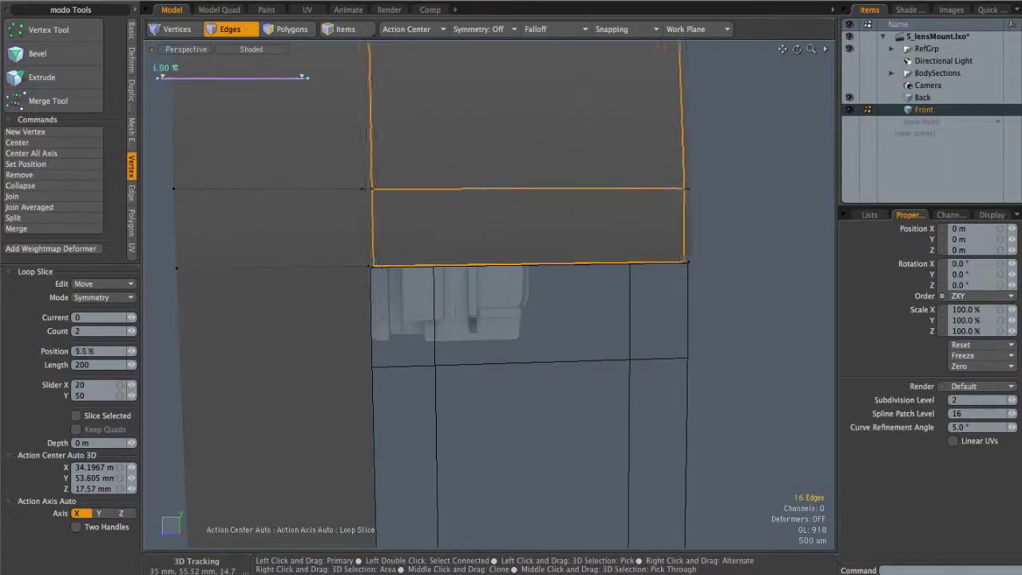
pyautogui.scroll(5, 438, 250)
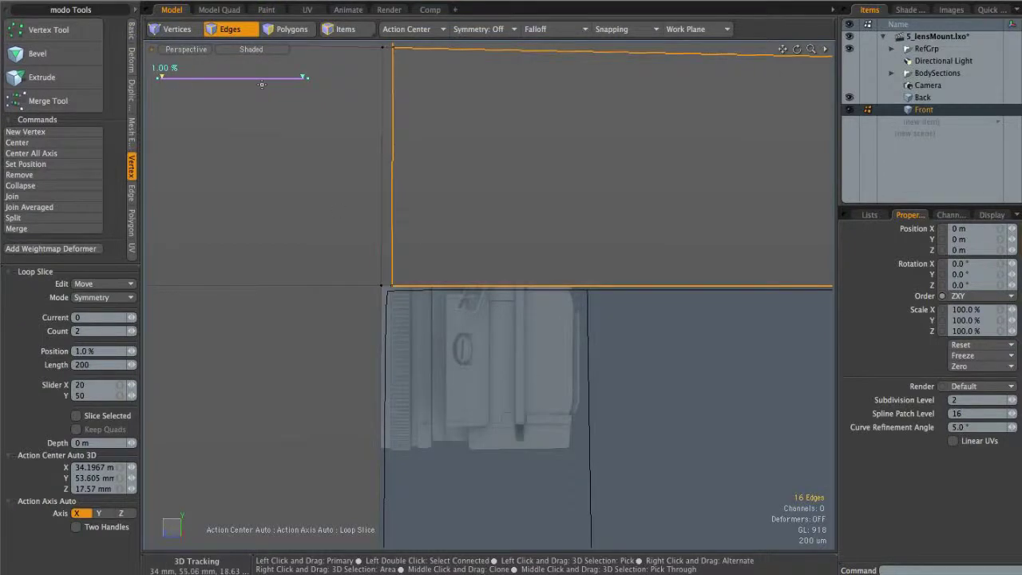
pyautogui.scroll(-4, 438, 251)
pyautogui.keyDown('alt'); pyautogui.moveTo(467, 196); pyautogui.dragTo(743, 209); pyautogui.keyUp('alt')
pyautogui.press('space')
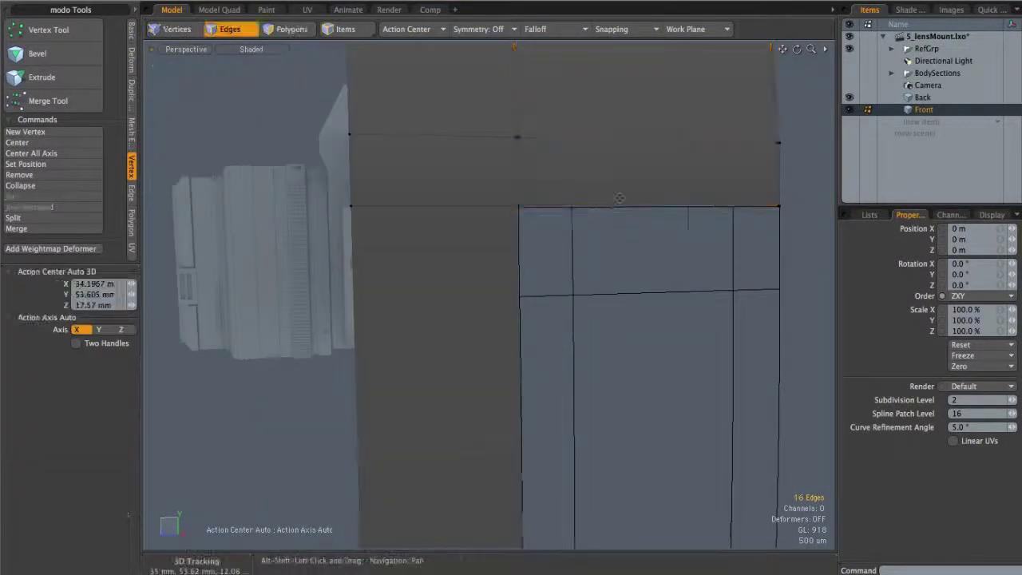
pyautogui.press('Escape')
# - Loop slice the vertical Front edge above the step corner in Free mode with a count of 1, placing the cut just above the corner
pyautogui.scroll(5, 516, 198)
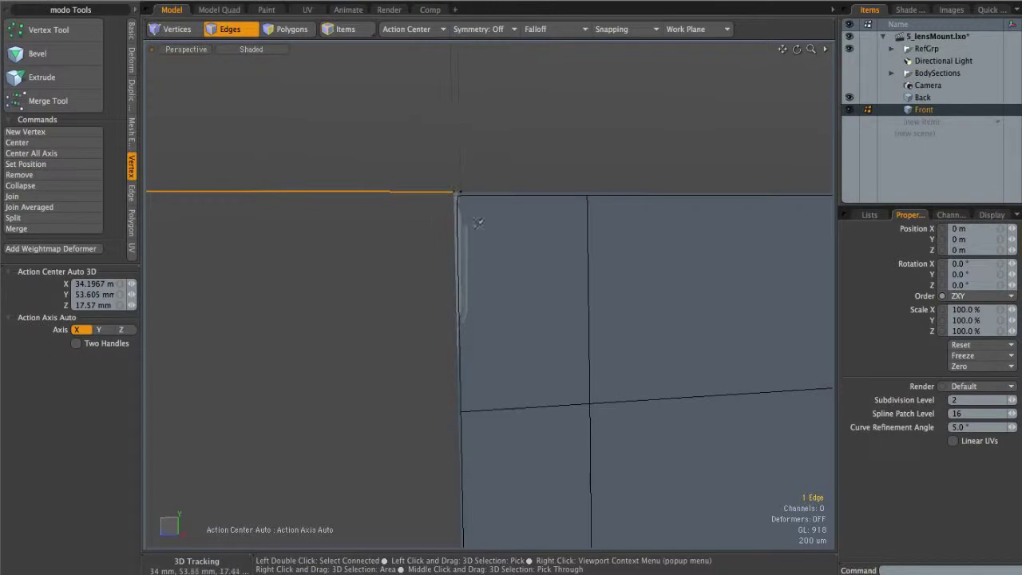
pyautogui.click(459, 182)
pyautogui.keyDown('alt'); pyautogui.moveTo(472, 173); pyautogui.dragTo(479, 171); pyautogui.keyUp('alt')
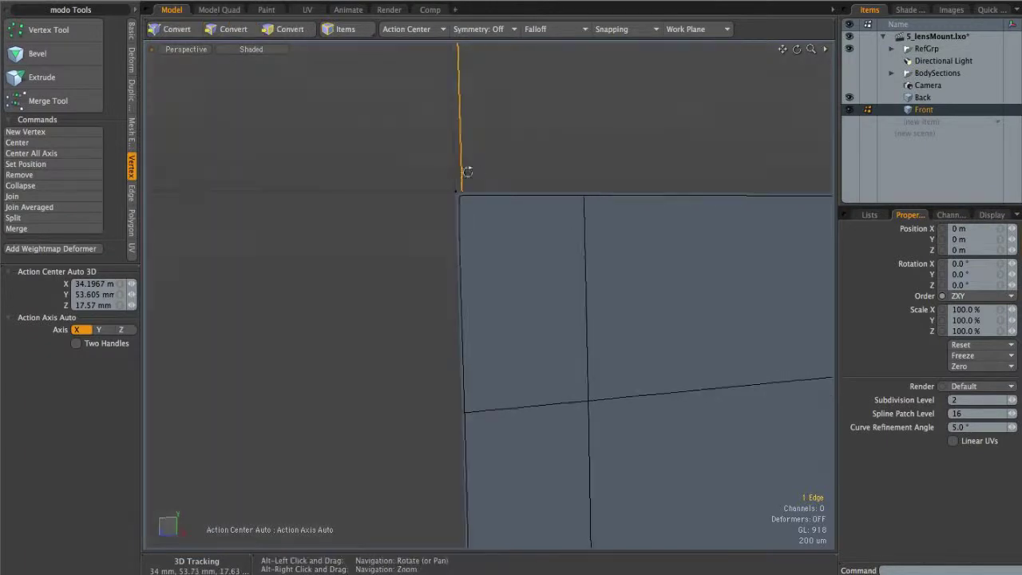
pyautogui.hotkey('alt', 'c')
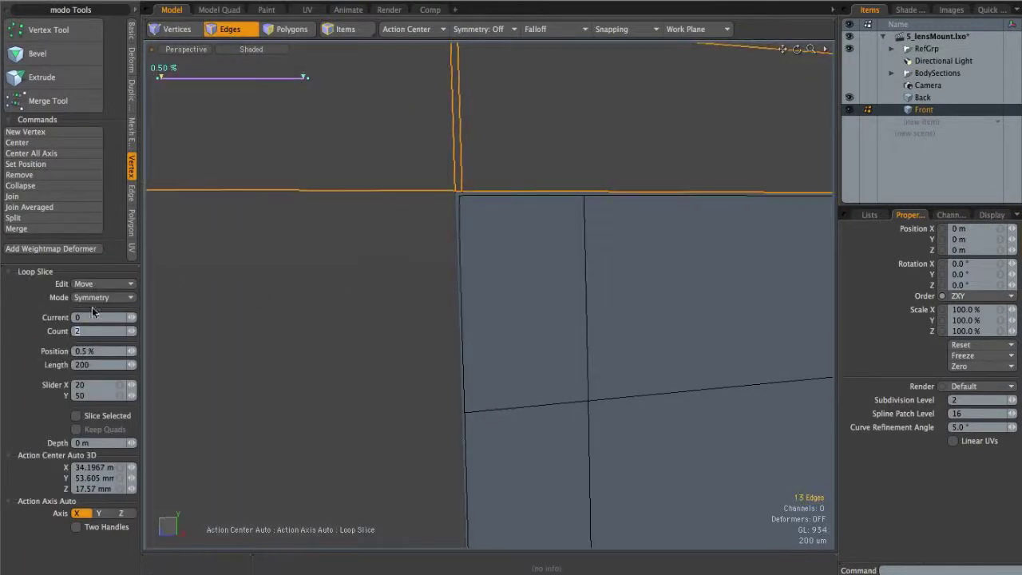
pyautogui.write('1')
pyautogui.click(98, 297)
pyautogui.click(91, 282)
pyautogui.moveTo(182, 233)
pyautogui.mouseDown()
pyautogui.moveTo(165, 234)
pyautogui.moveTo(202, 234)
pyautogui.mouseUp()
pyautogui.moveTo(263, 76); pyautogui.dragTo(297, 76)
pyautogui.press('Escape')
# - Loop slice the Front mesh just below the step corner and again on the rim section beside it, the latter at 2%
pyautogui.keyDown('alt'); pyautogui.moveTo(490, 235); pyautogui.dragTo(450, 193); pyautogui.keyUp('alt')
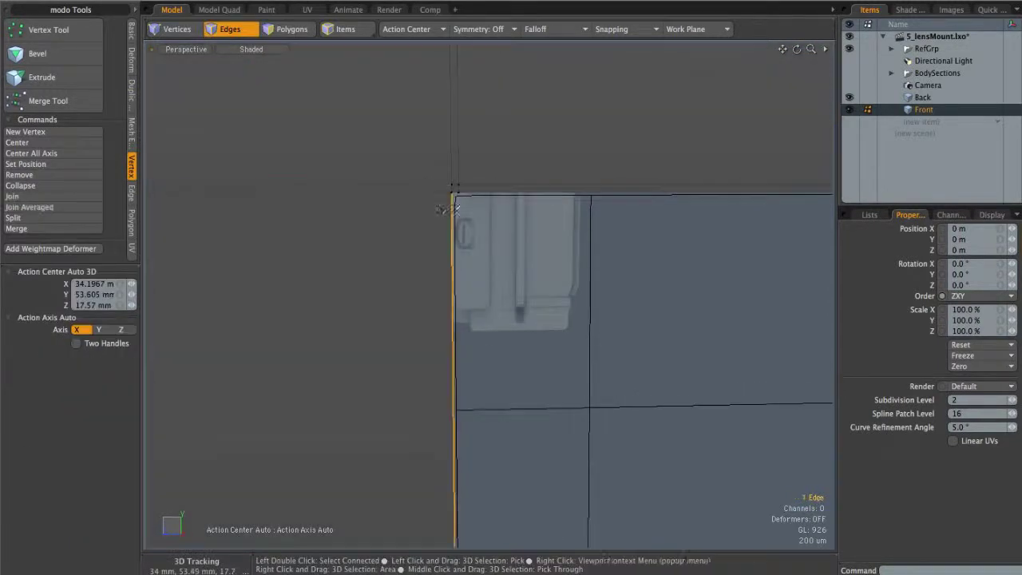
pyautogui.hotkey('alt', 'c')
pyautogui.press('space')
pyautogui.hotkey('alt', 'c')
pyautogui.moveTo(306, 77); pyautogui.dragTo(163, 77)
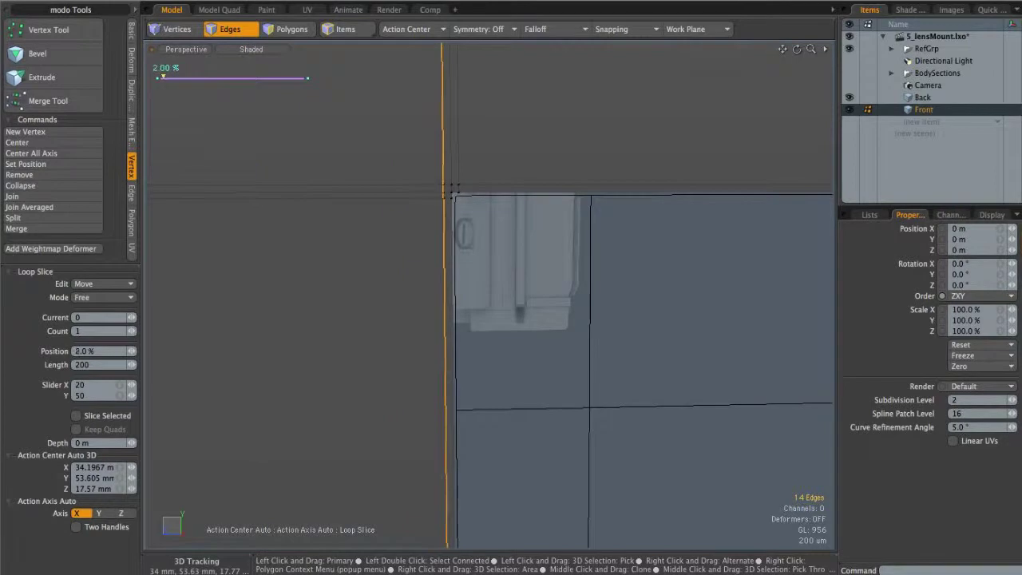
pyautogui.press('space')
# - Examine the new support loops around the Front mesh's step corner from several angles
pyautogui.keyDown('ctrl'); pyautogui.keyDown('alt'); pyautogui.moveTo(433, 187); pyautogui.dragTo(435, 230); pyautogui.keyUp('alt'); pyautogui.keyUp('ctrl')
pyautogui.press('space')
pyautogui.click(456, 186)
pyautogui.click(564, 216)
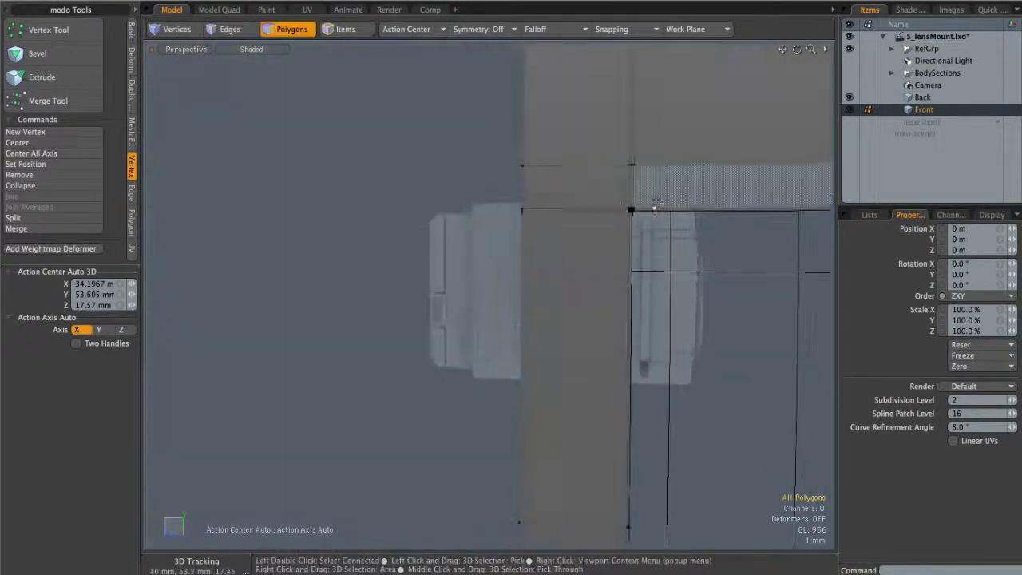
pyautogui.keyDown('alt'); pyautogui.keyDown('shift'); pyautogui.moveTo(663, 190); pyautogui.dragTo(436, 209); pyautogui.keyUp('shift'); pyautogui.keyUp('alt')
pyautogui.press('1')
pyautogui.keyDown('alt'); pyautogui.moveTo(441, 220); pyautogui.dragTo(479, 223, button='right'); pyautogui.keyUp('alt')
pyautogui.click(479, 224)
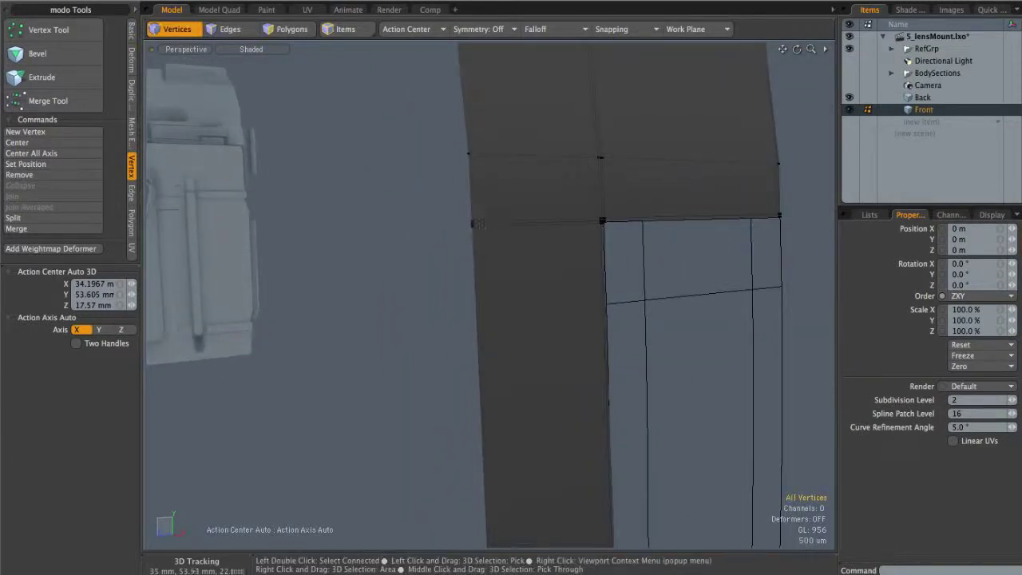
pyautogui.keyDown('alt'); pyautogui.moveTo(479, 233); pyautogui.dragTo(531, 223); pyautogui.keyUp('alt')
pyautogui.keyDown('alt'); pyautogui.moveTo(595, 197); pyautogui.dragTo(750, 210, button='right'); pyautogui.keyUp('alt')
pyautogui.keyDown('alt'); pyautogui.moveTo(610, 195); pyautogui.dragTo(570, 192); pyautogui.keyUp('alt')
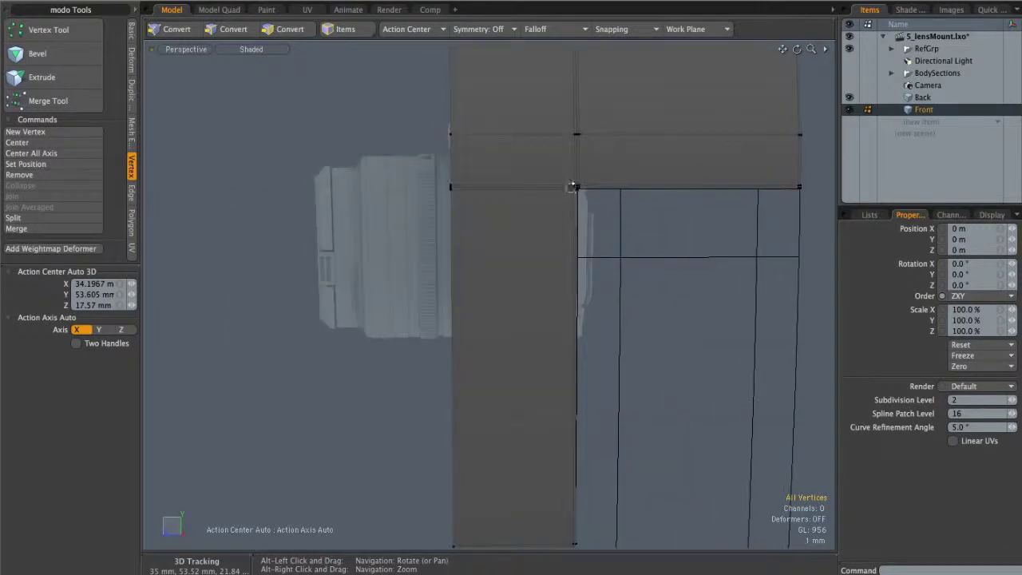
pyautogui.keyDown('alt'); pyautogui.moveTo(570, 192); pyautogui.dragTo(645, 196, button='right'); pyautogui.keyUp('alt')
pyautogui.keyDown('alt'); pyautogui.moveTo(598, 193); pyautogui.dragTo(558, 192); pyautogui.keyUp('alt')
pyautogui.keyDown('alt'); pyautogui.moveTo(557, 191); pyautogui.dragTo(607, 189, button='right'); pyautogui.keyUp('alt')
pyautogui.keyDown('alt'); pyautogui.moveTo(606, 189); pyautogui.dragTo(547, 220); pyautogui.keyUp('alt')
pyautogui.moveTo(546, 219)
pyautogui.keyDown('alt'); pyautogui.mouseDown()
pyautogui.moveTo(566, 219)
pyautogui.moveTo(547, 226)
pyautogui.mouseUp(); pyautogui.keyUp('alt')
pyautogui.hotkey('alt', 'c')
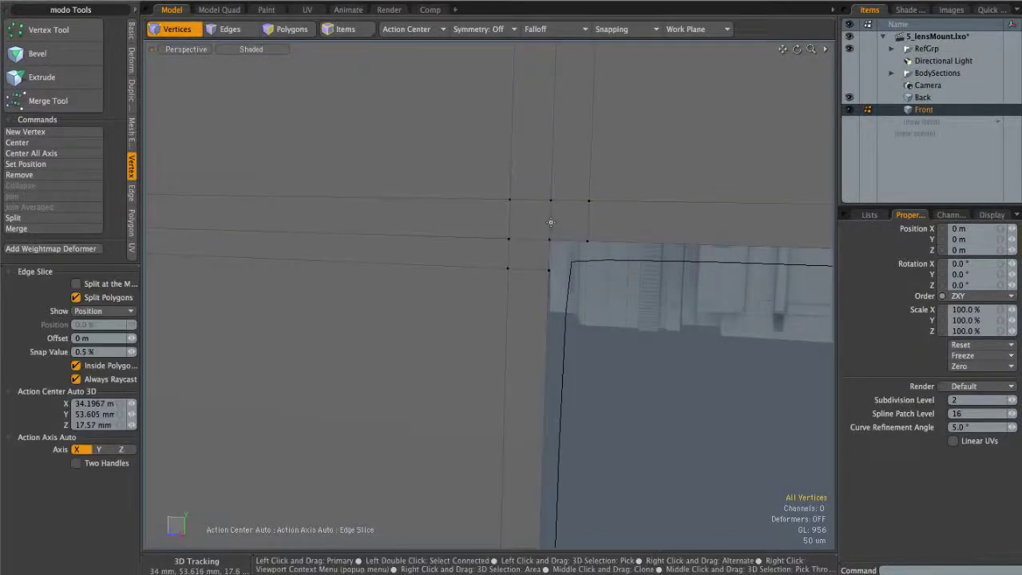
pyautogui.click(549, 237)
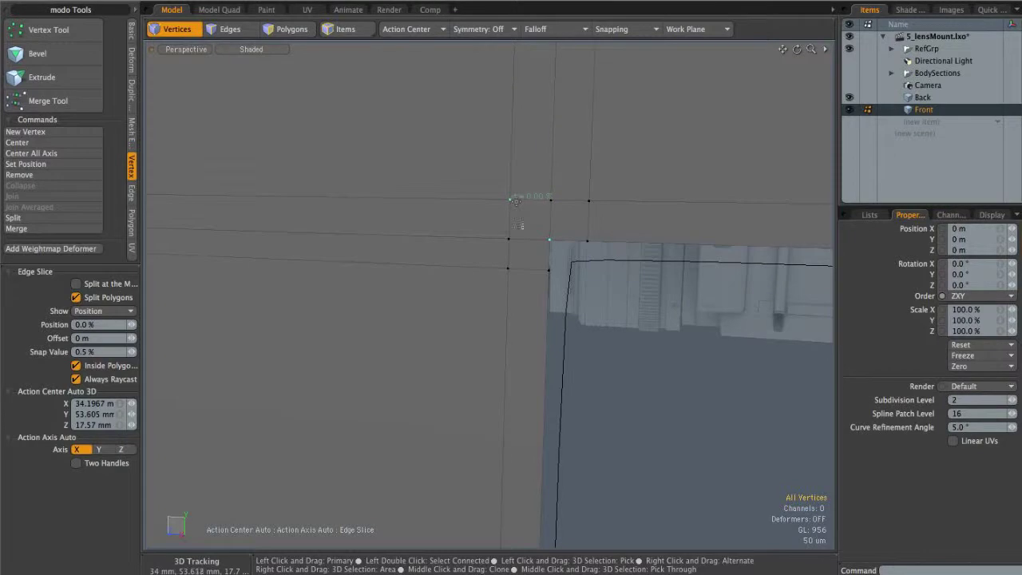
# - Delete the original Front edge lines running horizontally and vertically away from the step corner, keeping the support loops around them
pyautogui.press('2')
pyautogui.click(552, 219)
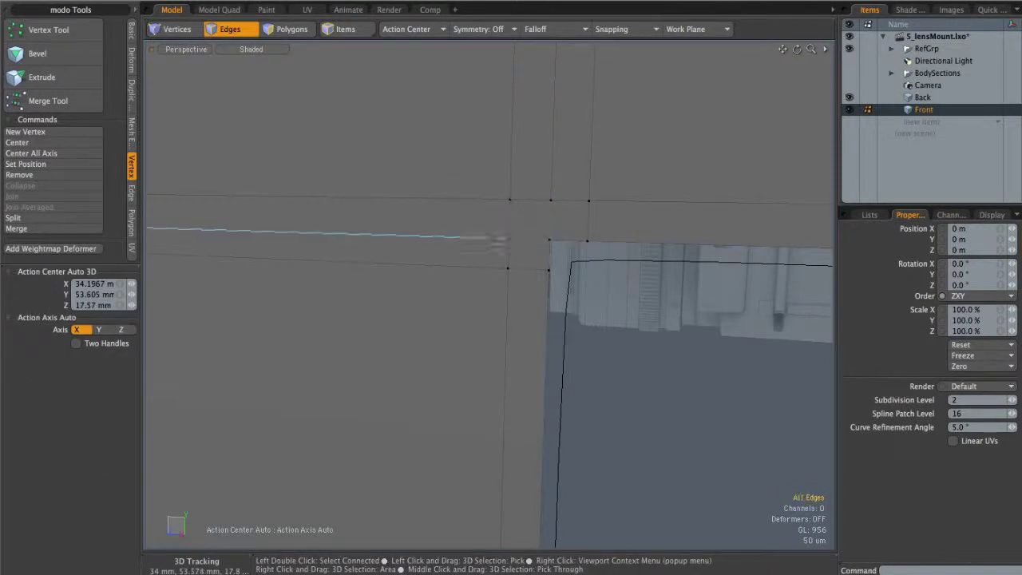
pyautogui.scroll(-3, 566, 237)
pyautogui.keyDown('alt'); pyautogui.keyDown('shift'); pyautogui.moveTo(533, 233); pyautogui.dragTo(593, 232); pyautogui.keyUp('shift'); pyautogui.keyUp('alt')
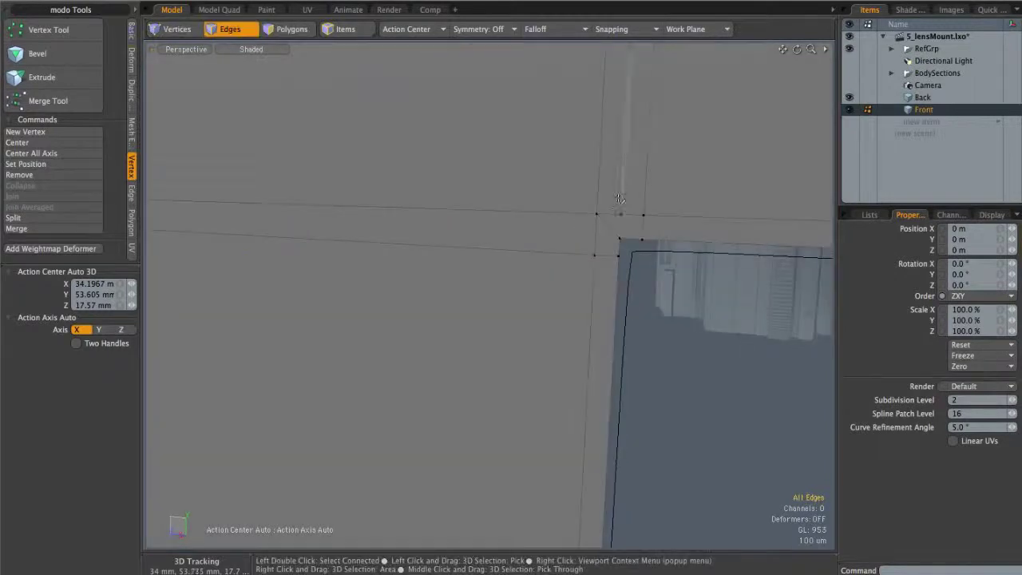
pyautogui.keyDown('alt'); pyautogui.keyDown('shift'); pyautogui.moveTo(656, 184); pyautogui.dragTo(504, 297); pyautogui.keyUp('shift'); pyautogui.keyUp('alt')
# - Select the four-edge horizontal loop above the Front step and Slide it 6.35 mm further up the side wall
pyautogui.keyDown('alt'); pyautogui.moveTo(656, 171); pyautogui.dragTo(668, 297); pyautogui.keyUp('alt')
pyautogui.keyDown('alt'); pyautogui.moveTo(534, 267); pyautogui.dragTo(375, 264); pyautogui.keyUp('alt')
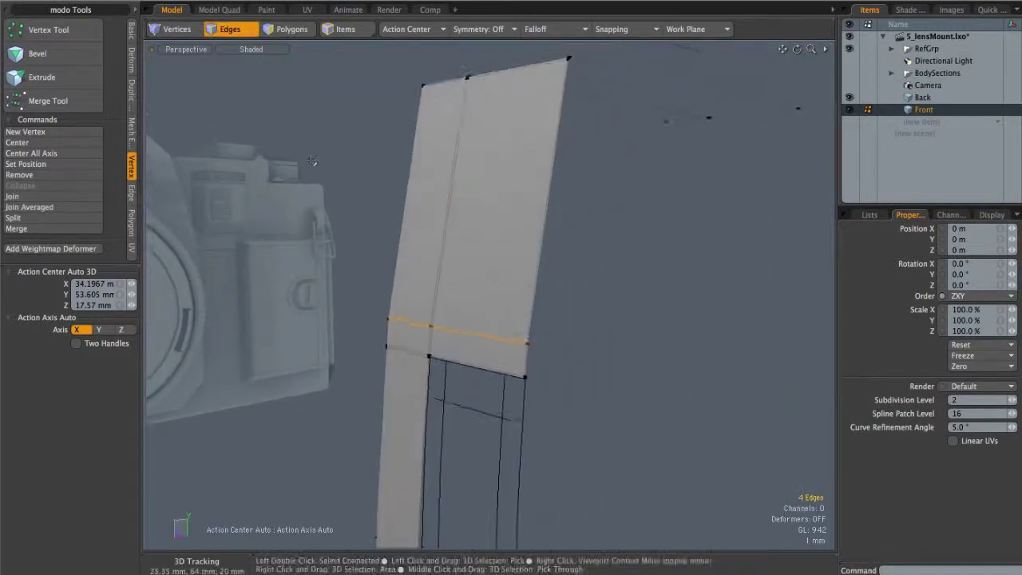
pyautogui.click(133, 192)
pyautogui.click(40, 130)
pyautogui.keyDown('alt'); pyautogui.keyDown('shift'); pyautogui.moveTo(418, 266); pyautogui.dragTo(434, 312); pyautogui.keyUp('shift'); pyautogui.keyUp('alt')
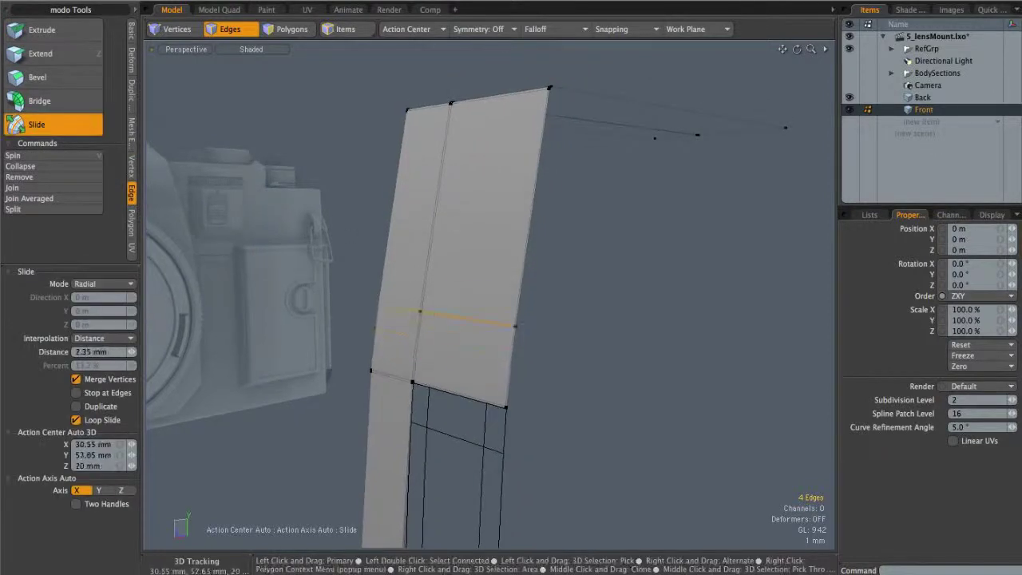
pyautogui.moveTo(471, 265); pyautogui.dragTo(490, 261)
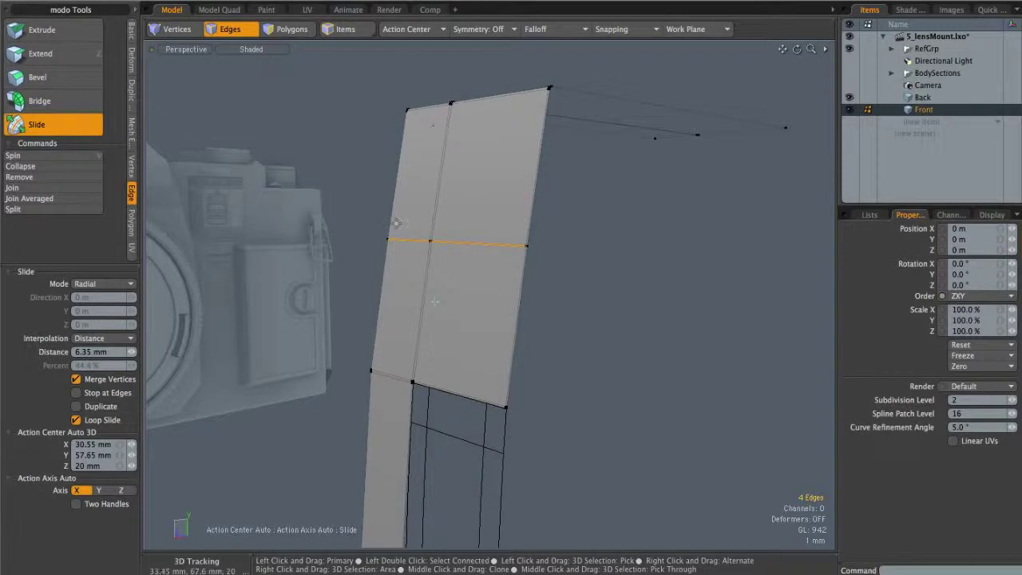
pyautogui.keyDown('alt'); pyautogui.moveTo(435, 302); pyautogui.dragTo(477, 347); pyautogui.keyUp('alt')
pyautogui.press('q')
pyautogui.click(555, 273)
# - Turn on subdivision for the Front mesh, make Back and Front both active, and view the lower half of the mount
pyautogui.keyDown('shift'); pyautogui.click(926, 100); pyautogui.keyUp('shift')
pyautogui.scroll(5, 499, 255)
pyautogui.scroll(-3, 465, 287)
pyautogui.keyDown('alt'); pyautogui.moveTo(593, 261); pyautogui.dragTo(538, 230); pyautogui.keyUp('alt')
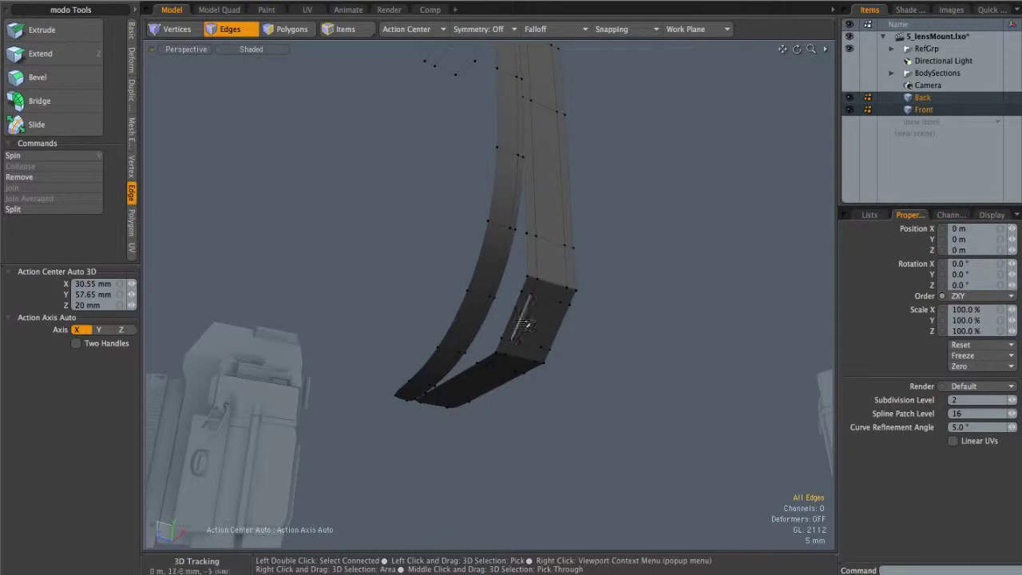
# - Make only the Back mesh active and examine the edges around its lower angled section
pyautogui.click(926, 98)
pyautogui.keyDown('alt'); pyautogui.moveTo(673, 213); pyautogui.dragTo(559, 287); pyautogui.keyUp('alt')
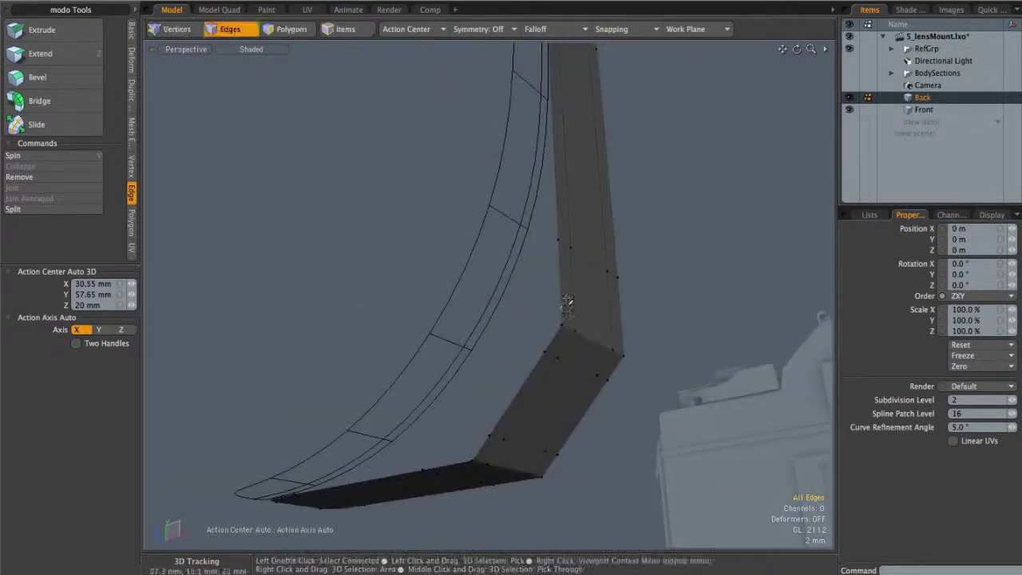
pyautogui.click(536, 365)
pyautogui.keyDown('alt'); pyautogui.moveTo(536, 365); pyautogui.dragTo(511, 317); pyautogui.keyUp('alt')
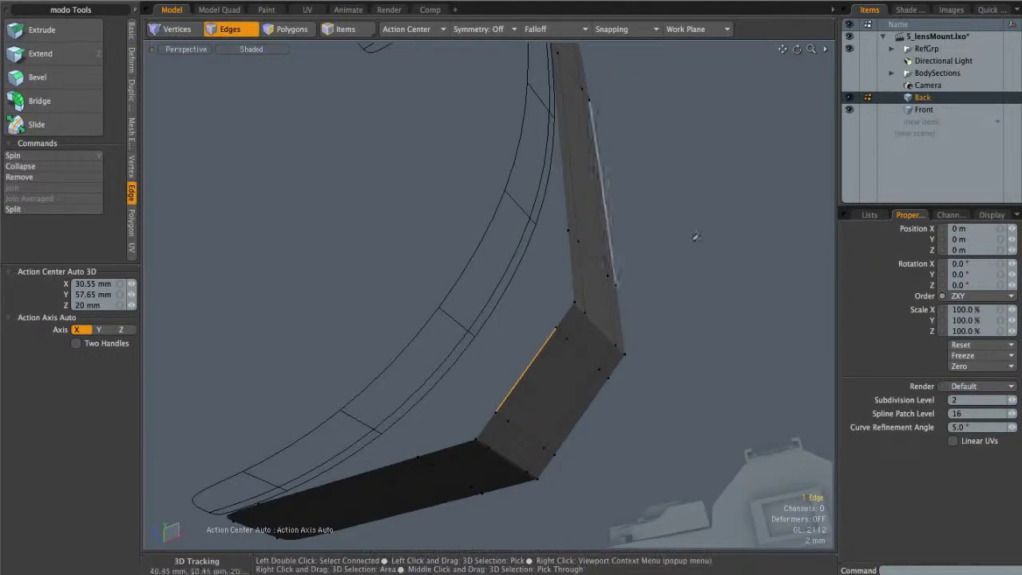
pyautogui.click(616, 258)
# - Make the Front mesh active and select the narrow 11-polygon strip along its rear rim
pyautogui.click(924, 111)
pyautogui.keyDown('alt'); pyautogui.moveTo(592, 245); pyautogui.dragTo(532, 380); pyautogui.keyUp('alt')
pyautogui.press('3')
pyautogui.moveTo(521, 247); pyautogui.dragTo(512, 279)
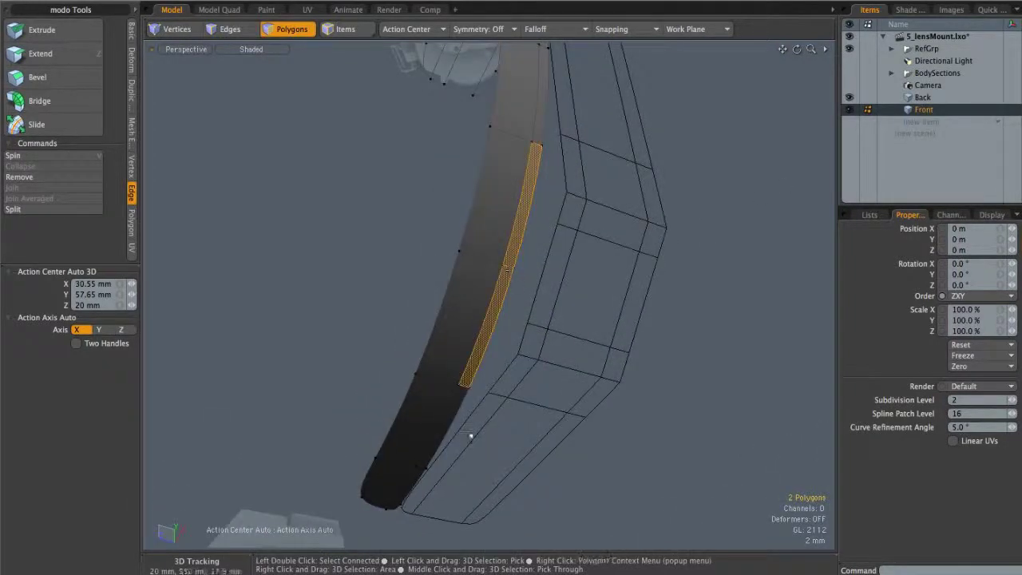
pyautogui.moveTo(471, 391); pyautogui.dragTo(444, 456)
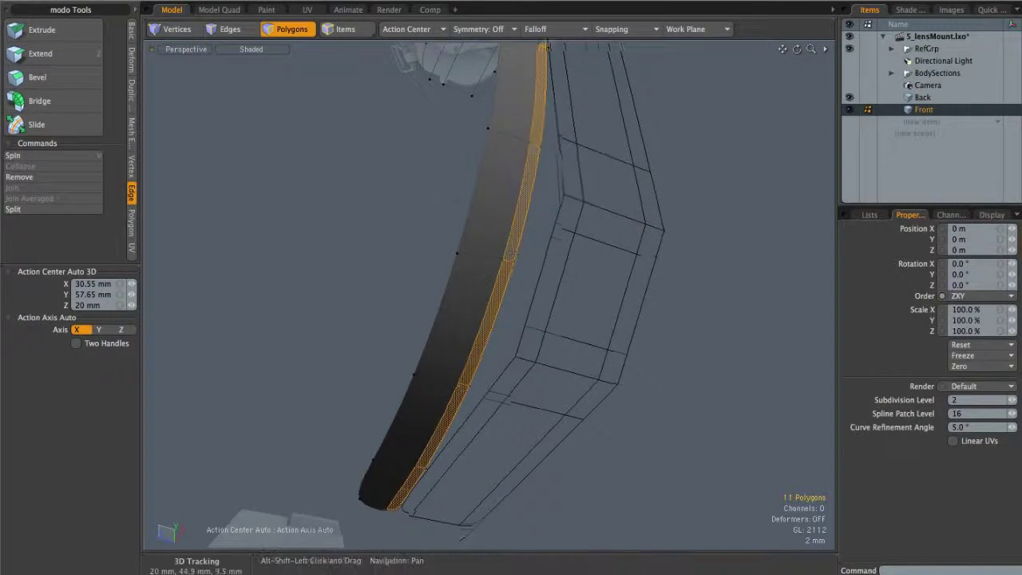
# - Copy the selected strip into the Back mesh and hide the Front mesh
pyautogui.keyDown('alt'); pyautogui.keyDown('shift'); pyautogui.moveTo(554, 119); pyautogui.dragTo(734, 132); pyautogui.keyUp('shift'); pyautogui.keyUp('alt')
pyautogui.click(923, 97)
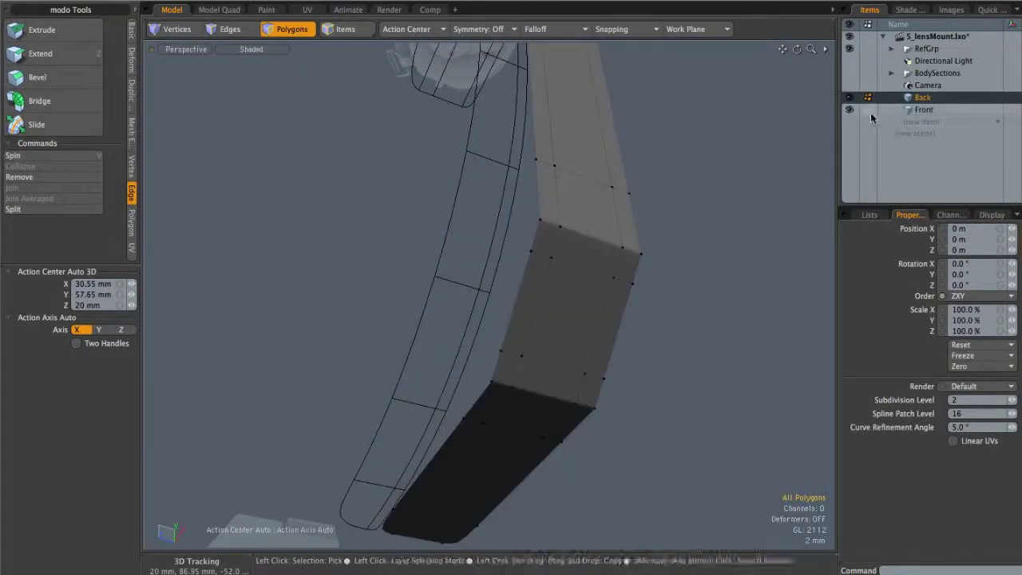
pyautogui.click(849, 110)
pyautogui.keyDown('alt'); pyautogui.moveTo(582, 301); pyautogui.dragTo(659, 187); pyautogui.keyUp('alt')
pyautogui.keyDown('alt'); pyautogui.moveTo(517, 295); pyautogui.dragTo(512, 173); pyautogui.keyUp('alt')
pyautogui.press('3')
# - Trim the pasted strip to seven connected polygons, show the rest of the Back mesh, and select the strip
pyautogui.keyDown('alt'); pyautogui.moveTo(515, 251); pyautogui.dragTo(607, 168); pyautogui.keyUp('alt')
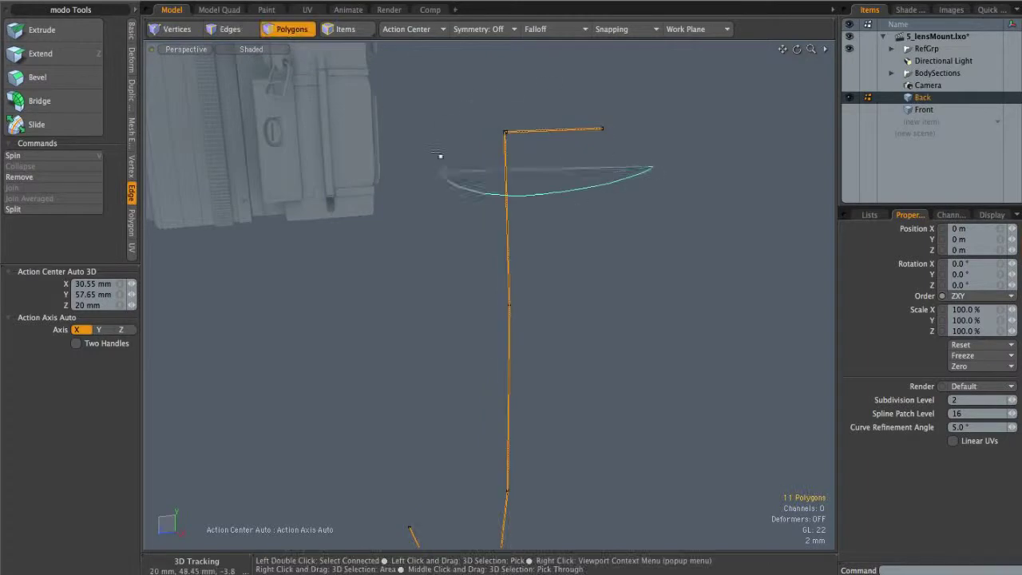
pyautogui.keyDown('alt'); pyautogui.keyDown('shift'); pyautogui.moveTo(509, 278); pyautogui.dragTo(506, 237); pyautogui.keyUp('shift'); pyautogui.keyUp('alt')
pyautogui.keyDown('alt'); pyautogui.moveTo(551, 294); pyautogui.dragTo(530, 288); pyautogui.keyUp('alt')
pyautogui.doubleClick(518, 311)
# - View the gap between the selected strip and the Back mesh from the Right view, with the move transform ready
pyautogui.hotkey('ctrl', 'space')
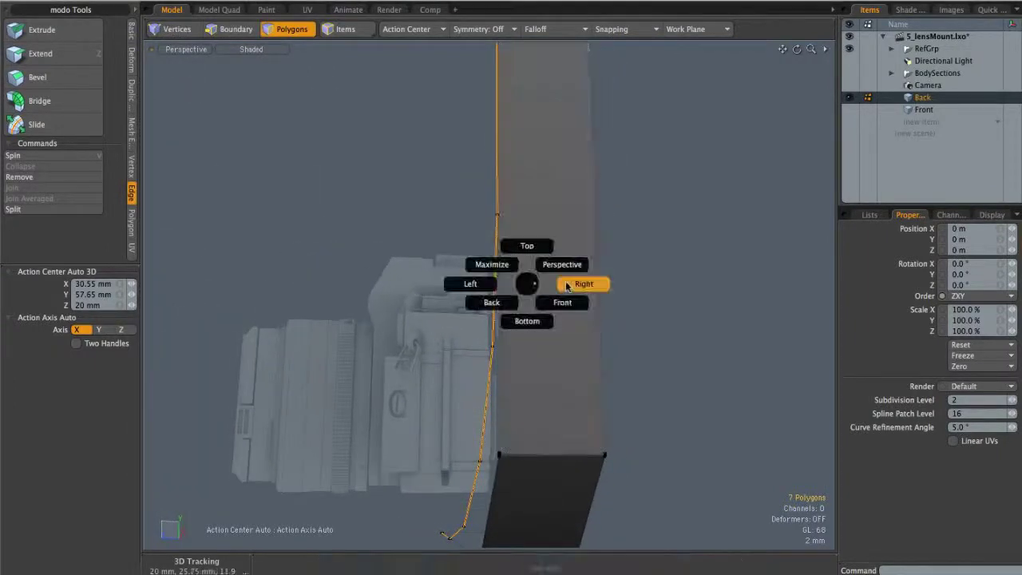
pyautogui.click(566, 286)
pyautogui.keyDown('alt'); pyautogui.moveTo(477, 282); pyautogui.dragTo(598, 278, button='right'); pyautogui.keyUp('alt')
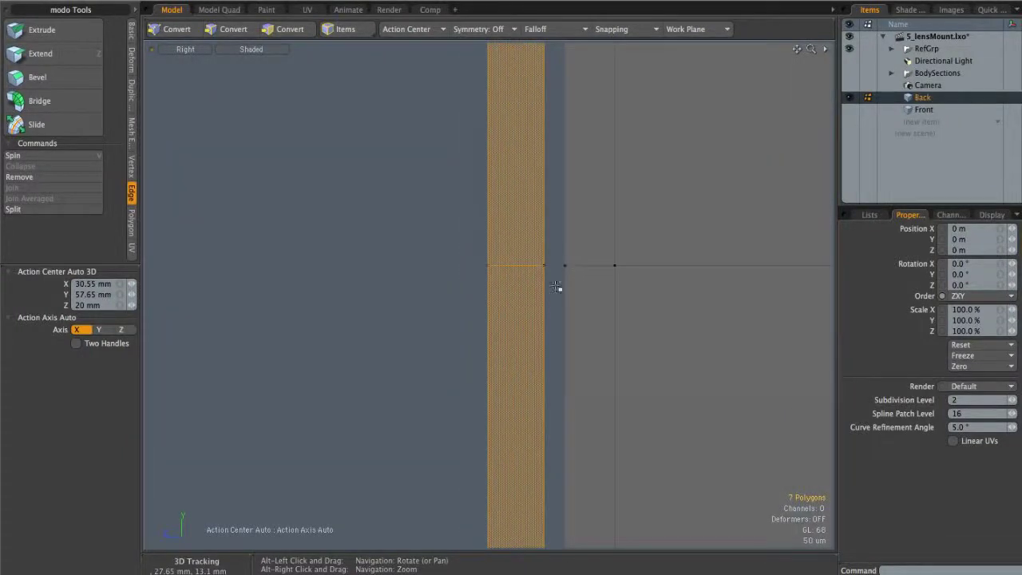
pyautogui.keyDown('alt'); pyautogui.moveTo(554, 269); pyautogui.dragTo(476, 253); pyautogui.keyUp('alt')
pyautogui.scroll(4, 479, 252)
pyautogui.press('w')
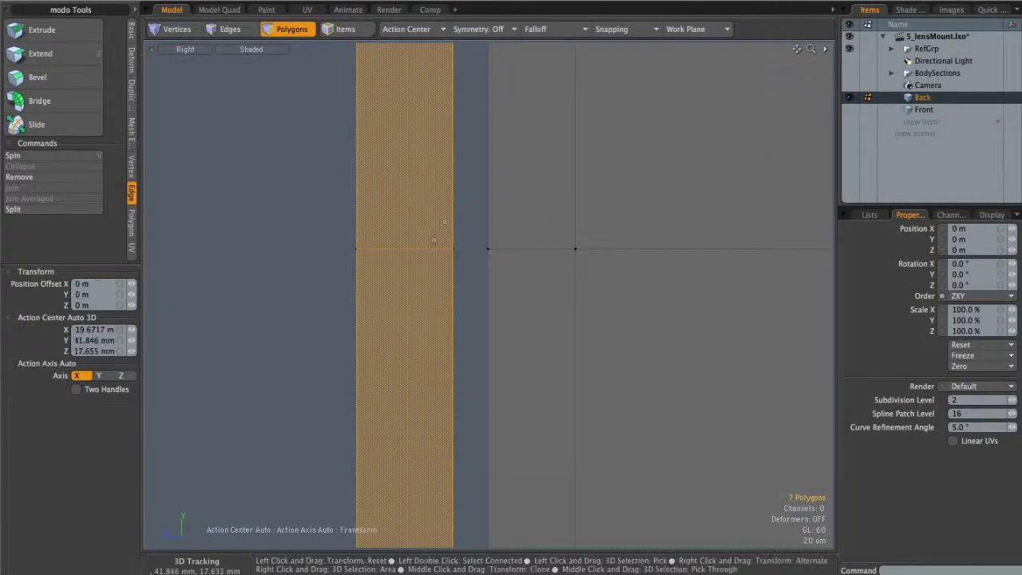
pyautogui.click(464, 196)
pyautogui.click(408, 33)
pyautogui.click(398, 34)
pyautogui.click(399, 31)
pyautogui.click(385, 31)
pyautogui.press('space')
pyautogui.press('w')
pyautogui.press('q')
pyautogui.press('w')
# - Move the seven-polygon strip -30 um in Z so it meets the Back mesh's front edge
pyautogui.click(487, 161)
pyautogui.scroll(-10, 490, 162)
pyautogui.keyDown('alt'); pyautogui.moveTo(490, 162); pyautogui.dragTo(479, 268); pyautogui.keyUp('alt')
pyautogui.scroll(-5, 605, 167)
pyautogui.keyDown('alt'); pyautogui.moveTo(479, 268); pyautogui.dragTo(702, 120, button='right'); pyautogui.keyUp('alt')
pyautogui.keyDown('alt'); pyautogui.moveTo(703, 119); pyautogui.dragTo(613, 258); pyautogui.keyUp('alt')
pyautogui.keyDown('alt'); pyautogui.moveTo(511, 222); pyautogui.dragTo(541, 132); pyautogui.keyUp('alt')
pyautogui.keyDown('alt'); pyautogui.moveTo(540, 131); pyautogui.dragTo(522, 198, button='right'); pyautogui.keyUp('alt')
pyautogui.moveTo(428, 231); pyautogui.dragTo(434, 231)
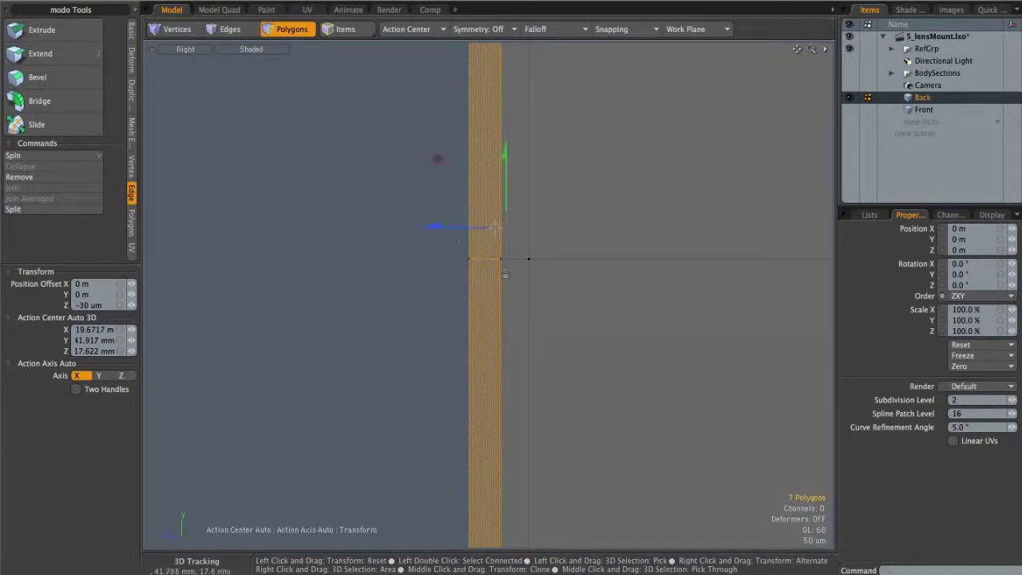
# - Delete the topmost polygon of the strip and select the two overlapping vertices at its upper end
pyautogui.scroll(-10, 543, 257)
pyautogui.press('space')
pyautogui.click(458, 260)
pyautogui.hotkey('ctrl', 'space')
pyautogui.click(618, 220)
pyautogui.keyDown('alt'); pyautogui.moveTo(618, 220); pyautogui.dragTo(630, 268); pyautogui.keyUp('alt')
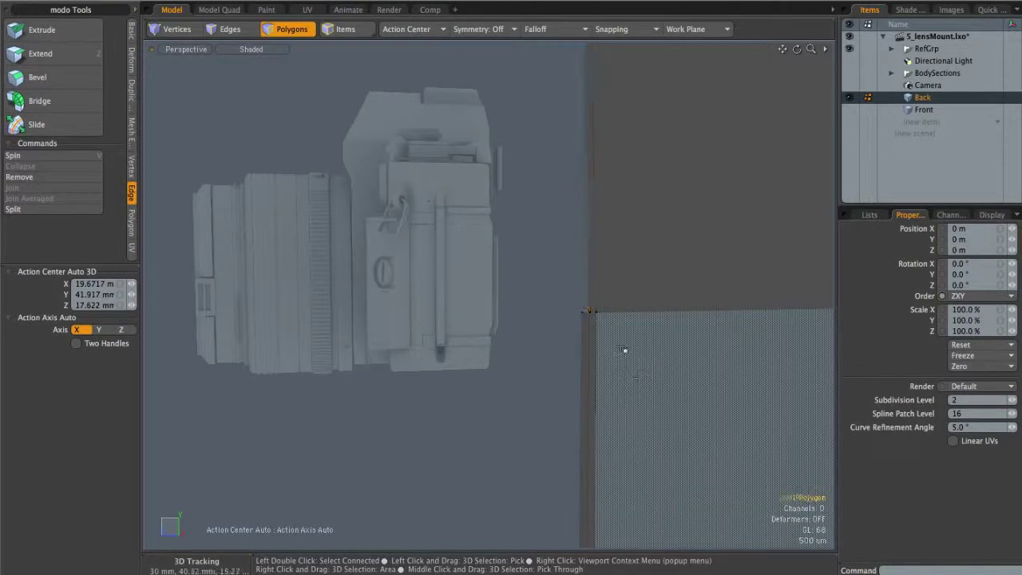
pyautogui.keyDown('alt'); pyautogui.moveTo(588, 314); pyautogui.dragTo(554, 208); pyautogui.keyUp('alt')
pyautogui.press('1')
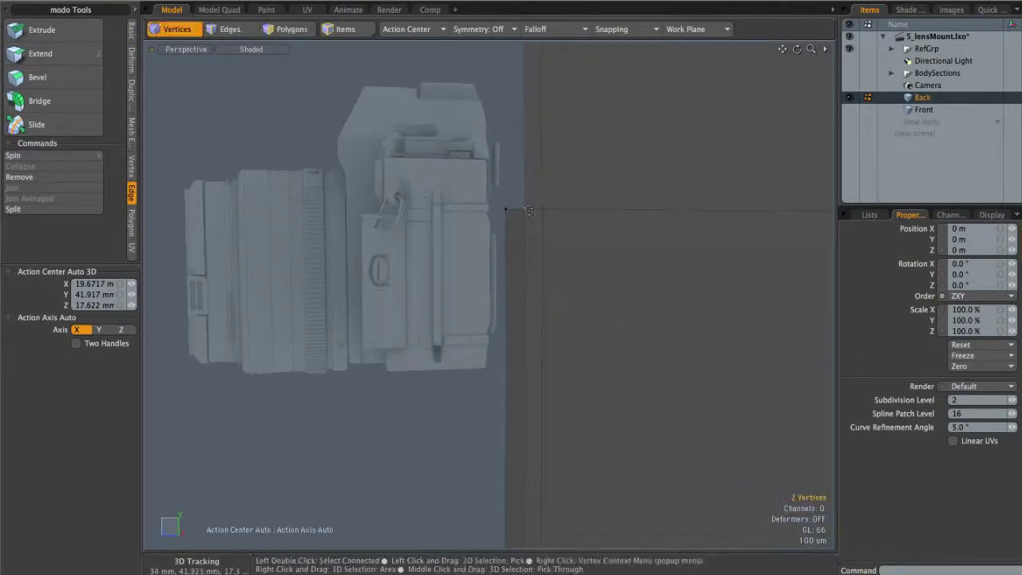
pyautogui.click(594, 276)
# - Select the strip vertex where it starts diverging from the Back's straight front edge and examine that junction up close
pyautogui.keyDown('ctrl'); pyautogui.keyDown('alt'); pyautogui.moveTo(659, 276); pyautogui.dragTo(602, 279); pyautogui.keyUp('alt'); pyautogui.keyUp('ctrl')
pyautogui.keyDown('alt'); pyautogui.keyDown('shift'); pyautogui.moveTo(602, 280); pyautogui.dragTo(514, 155); pyautogui.keyUp('shift'); pyautogui.keyUp('alt')
pyautogui.keyDown('ctrl'); pyautogui.keyDown('alt'); pyautogui.moveTo(515, 155); pyautogui.dragTo(531, 231); pyautogui.keyUp('alt'); pyautogui.keyUp('ctrl')
pyautogui.keyDown('alt'); pyautogui.moveTo(531, 232); pyautogui.dragTo(588, 252); pyautogui.keyUp('alt')
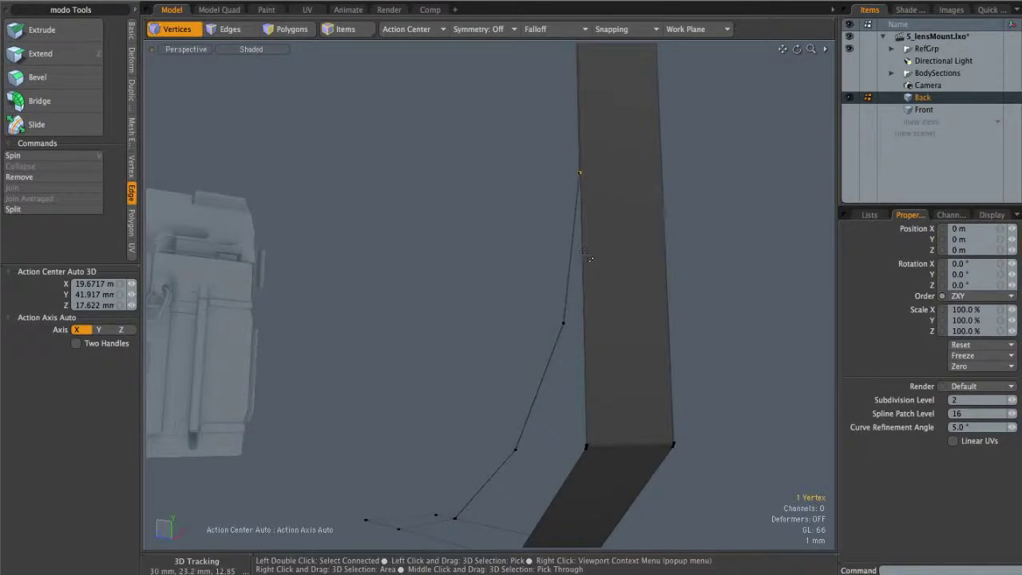
pyautogui.press('shift')
pyautogui.keyDown('alt'); pyautogui.moveTo(607, 234); pyautogui.dragTo(498, 225); pyautogui.keyUp('alt')
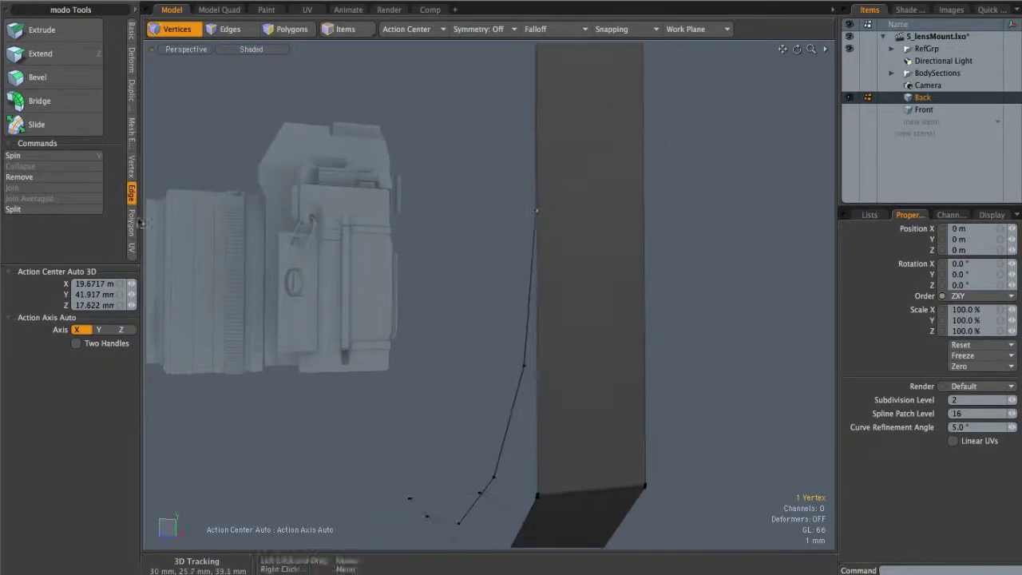
pyautogui.keyDown('alt'); pyautogui.moveTo(538, 214); pyautogui.dragTo(632, 214, button='right'); pyautogui.keyUp('alt')
pyautogui.keyDown('alt'); pyautogui.moveTo(632, 214); pyautogui.dragTo(636, 213); pyautogui.keyUp('alt')
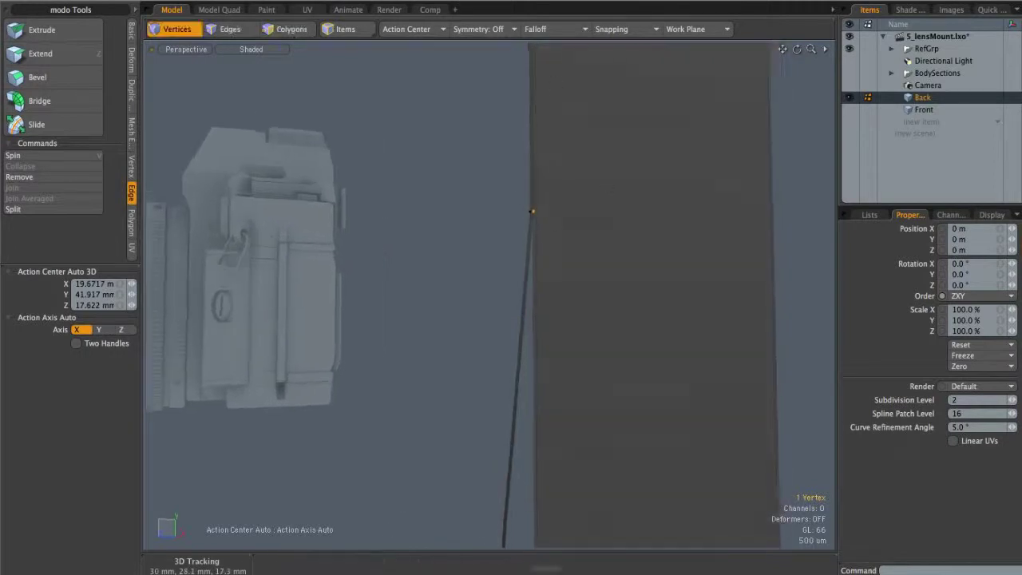
pyautogui.keyDown('alt'); pyautogui.keyDown('shift'); pyautogui.moveTo(542, 206); pyautogui.dragTo(495, 201); pyautogui.keyUp('shift'); pyautogui.keyUp('alt')
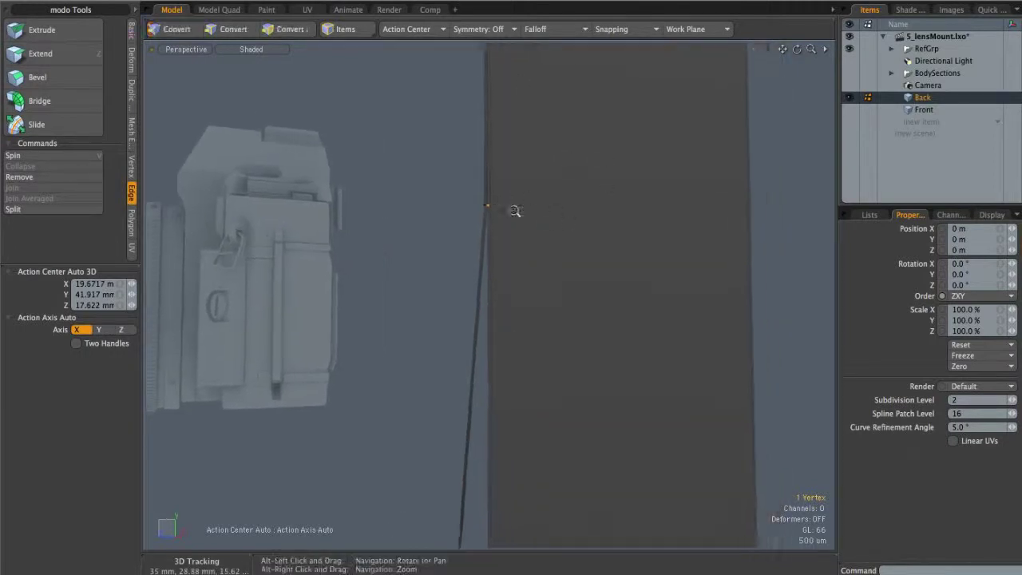
pyautogui.keyDown('alt'); pyautogui.moveTo(495, 201); pyautogui.dragTo(527, 209, button='right'); pyautogui.keyUp('alt')
pyautogui.keyDown('alt'); pyautogui.moveTo(527, 209); pyautogui.dragTo(507, 224); pyautogui.keyUp('alt')
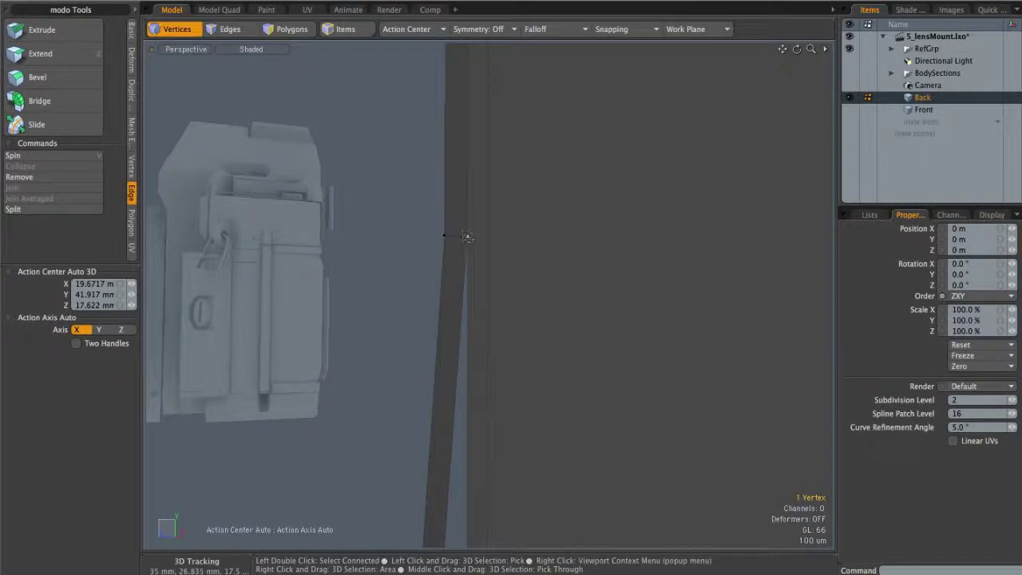
pyautogui.keyDown('alt'); pyautogui.moveTo(503, 238); pyautogui.dragTo(421, 249); pyautogui.keyUp('alt')
# - Add a loop slice at 52.5% across the Back's side wall beside the strip vertex
pyautogui.press('2')
pyautogui.click(493, 244)
pyautogui.moveTo(542, 242)
pyautogui.keyDown('alt'); pyautogui.mouseDown()
pyautogui.moveTo(529, 235)
pyautogui.moveTo(559, 234)
pyautogui.mouseUp(); pyautogui.keyUp('alt')
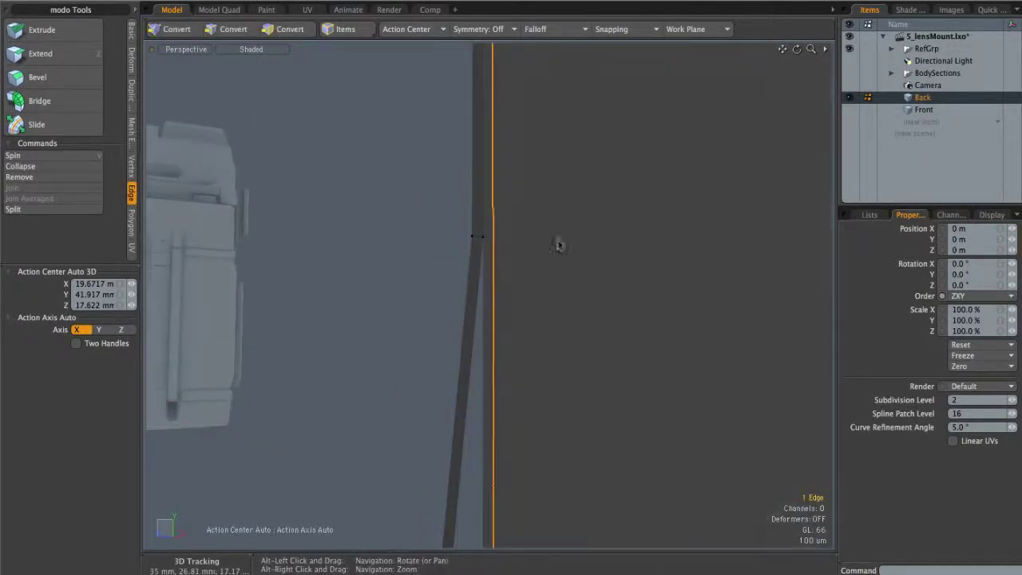
pyautogui.hotkey('alt', 'c')
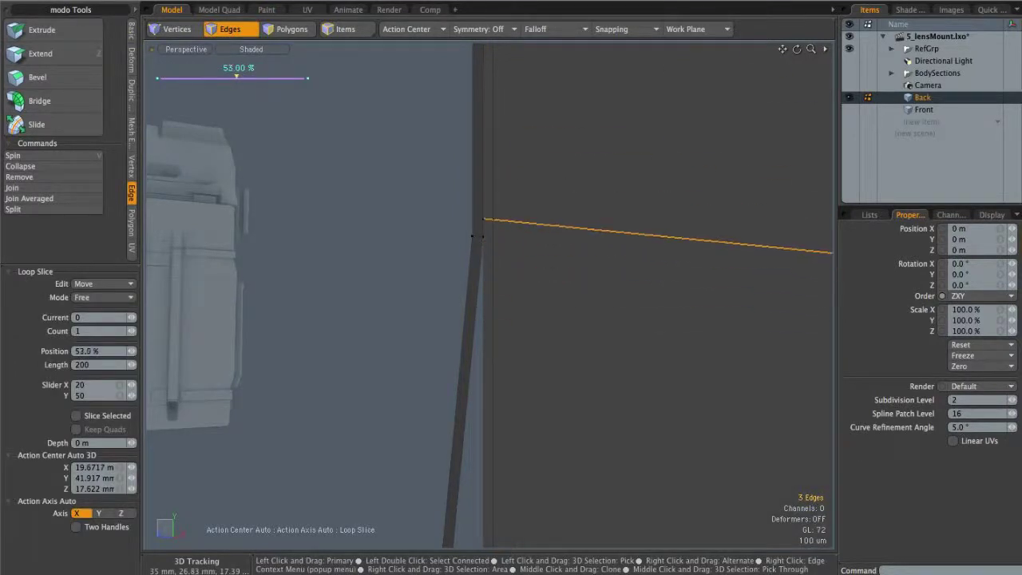
pyautogui.keyDown('alt'); pyautogui.moveTo(576, 224); pyautogui.dragTo(624, 270); pyautogui.keyUp('alt')
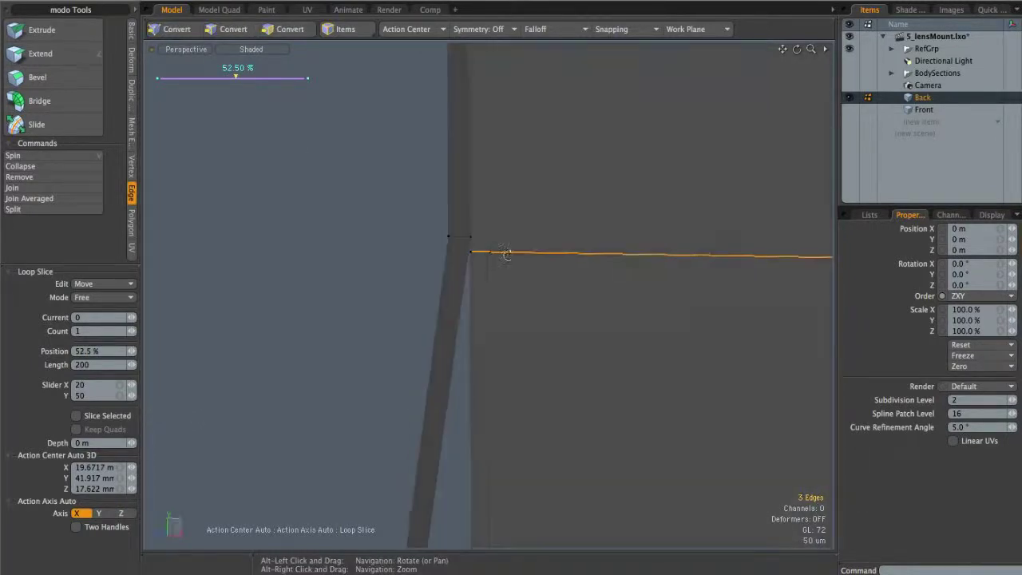
# - Slide the new three-edge loop 38 um along the side wall to line it up with the strip vertex
pyautogui.click(67, 125)
pyautogui.moveTo(542, 211); pyautogui.dragTo(543, 212)
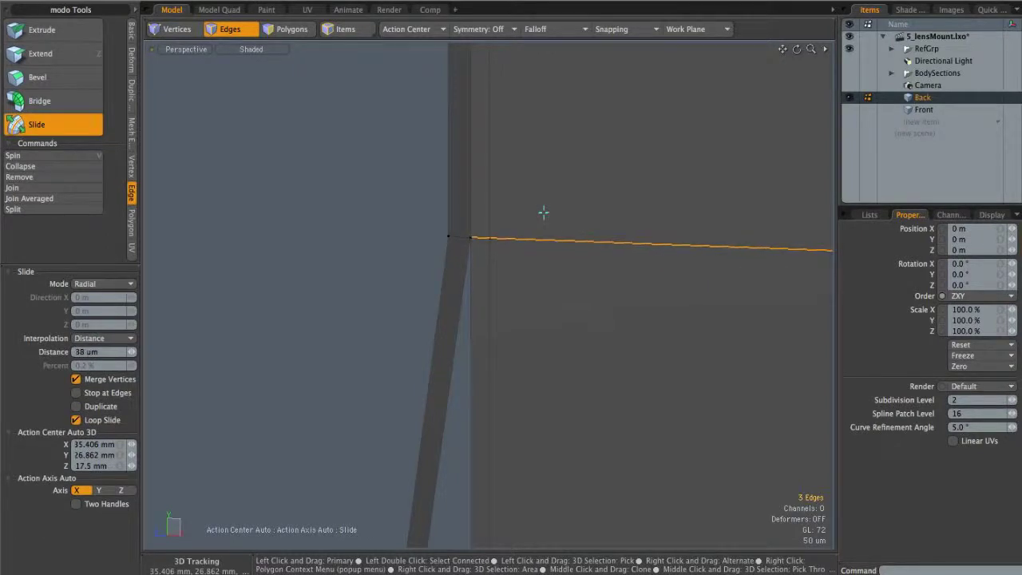
pyautogui.press('q')
pyautogui.click(402, 232)
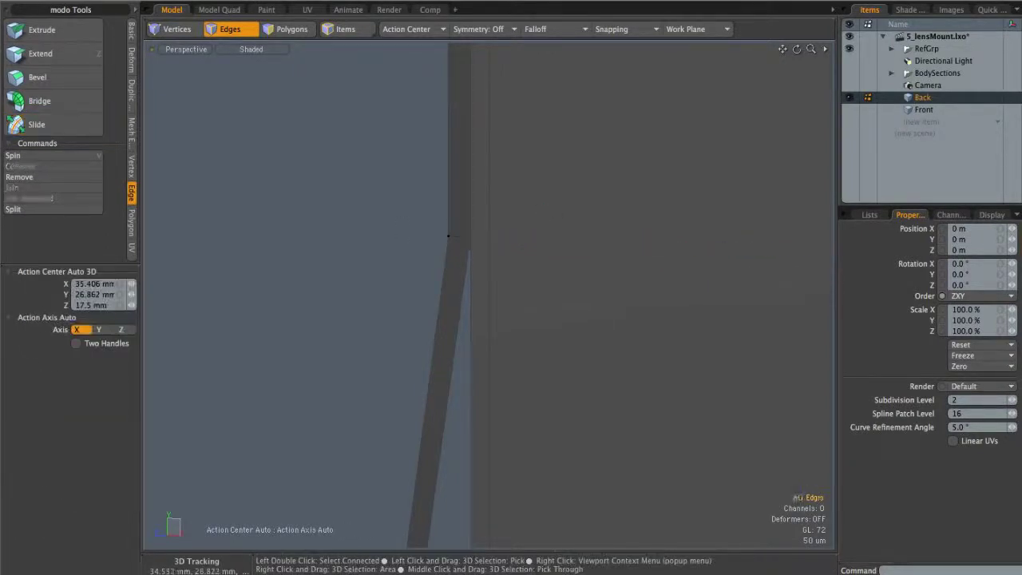
pyautogui.click(583, 274)
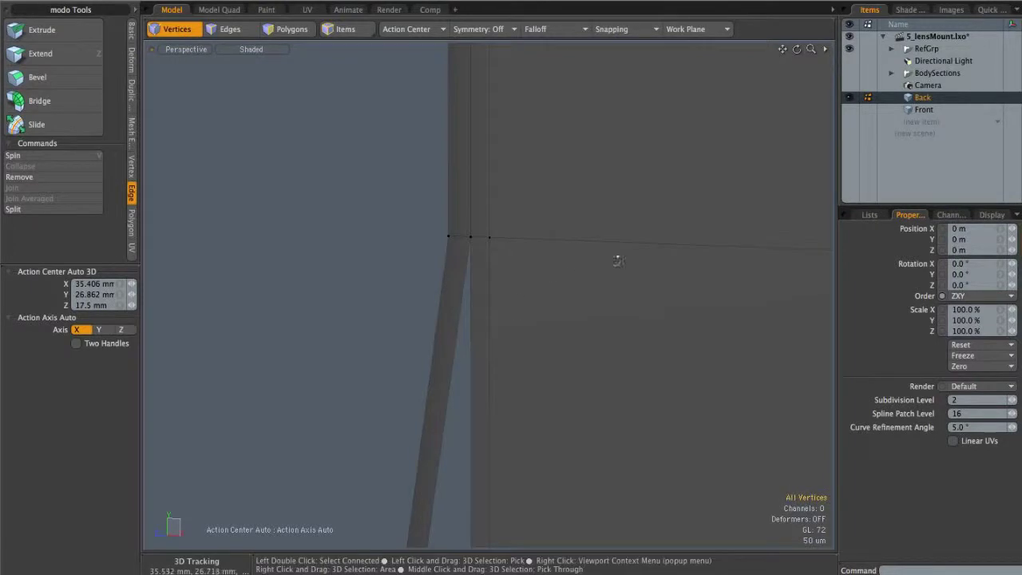
# - Add a loop slice at 44.5% across the lower part of the Back's side wall, level with the strip's next vertex
pyautogui.keyDown('alt'); pyautogui.moveTo(608, 254); pyautogui.dragTo(544, 254, button='right'); pyautogui.keyUp('alt')
pyautogui.keyDown('alt'); pyautogui.moveTo(607, 254); pyautogui.dragTo(412, 277, button='right'); pyautogui.keyUp('alt')
pyautogui.keyDown('alt'); pyautogui.keyDown('shift'); pyautogui.moveTo(479, 367); pyautogui.dragTo(492, 258); pyautogui.keyUp('shift'); pyautogui.keyUp('alt')
pyautogui.keyDown('alt'); pyautogui.moveTo(493, 258); pyautogui.dragTo(508, 259, button='right'); pyautogui.keyUp('alt')
pyautogui.keyDown('alt'); pyautogui.moveTo(508, 260); pyautogui.dragTo(548, 283); pyautogui.keyUp('alt')
pyautogui.press('2')
pyautogui.hotkey('alt', 'c')
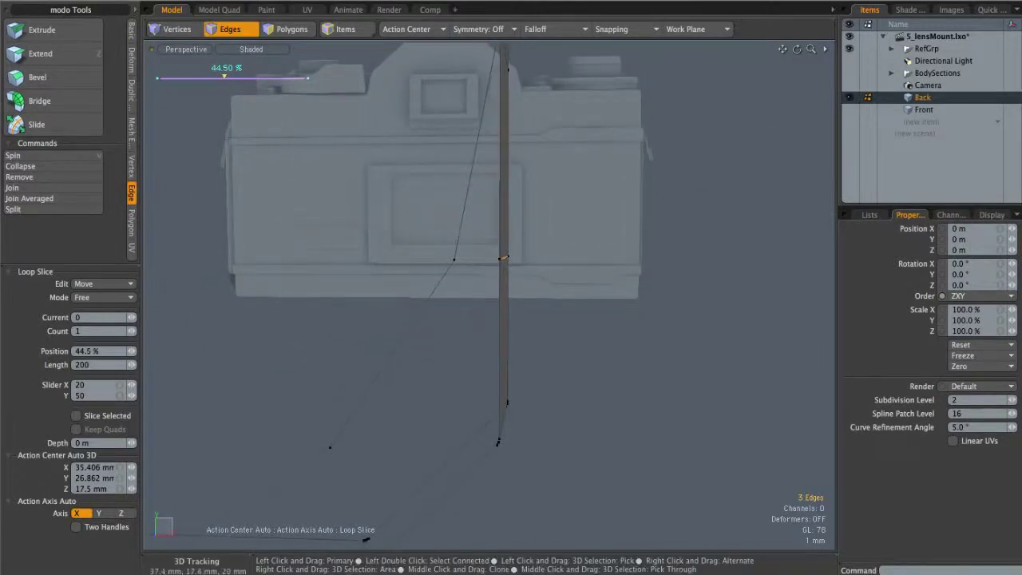
pyautogui.press('q')
pyautogui.click(547, 257)
# - Add a loop slice at 71% across the Back's bottom wall, beside the strip vertex nearest the centre end
pyautogui.keyDown('alt'); pyautogui.moveTo(544, 260); pyautogui.dragTo(535, 133); pyautogui.keyUp('alt')
pyautogui.scroll(3, 524, 170)
pyautogui.keyDown('alt'); pyautogui.moveTo(535, 133); pyautogui.dragTo(447, 335, button='right'); pyautogui.keyUp('alt')
pyautogui.keyDown('alt'); pyautogui.keyDown('shift'); pyautogui.moveTo(447, 336); pyautogui.dragTo(558, 132); pyautogui.keyUp('shift'); pyautogui.keyUp('alt')
pyautogui.keyDown('alt'); pyautogui.moveTo(559, 132); pyautogui.dragTo(503, 249, button='right'); pyautogui.keyUp('alt')
pyautogui.keyDown('alt'); pyautogui.moveTo(501, 248); pyautogui.dragTo(338, 428); pyautogui.keyUp('alt')
pyautogui.keyDown('alt'); pyautogui.moveTo(492, 325); pyautogui.dragTo(397, 237); pyautogui.keyUp('alt')
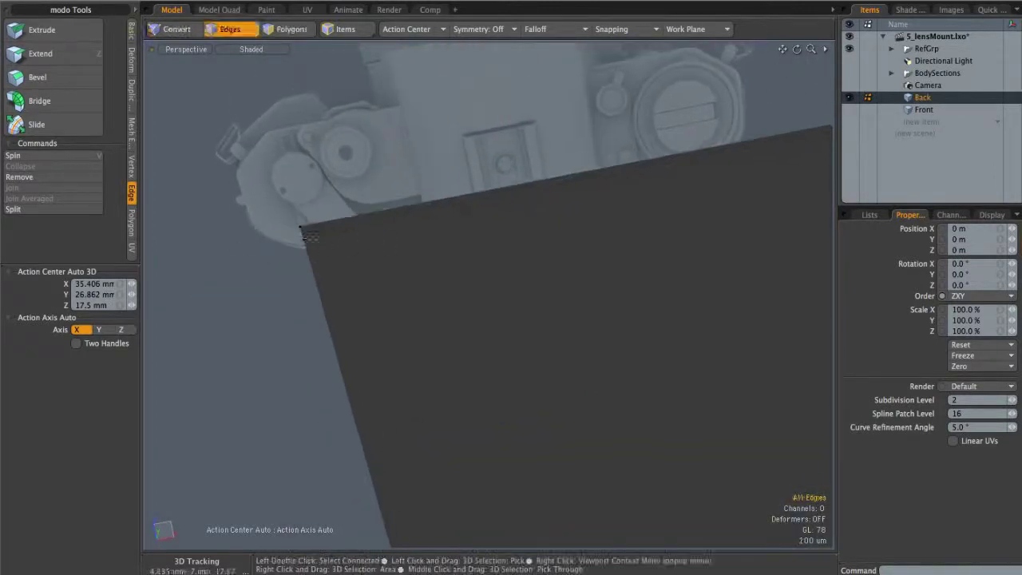
pyautogui.hotkey('ctrl', 'z')
pyautogui.keyDown('alt'); pyautogui.moveTo(512, 233); pyautogui.dragTo(497, 200); pyautogui.keyUp('alt')
pyautogui.press('2')
pyautogui.click(501, 388)
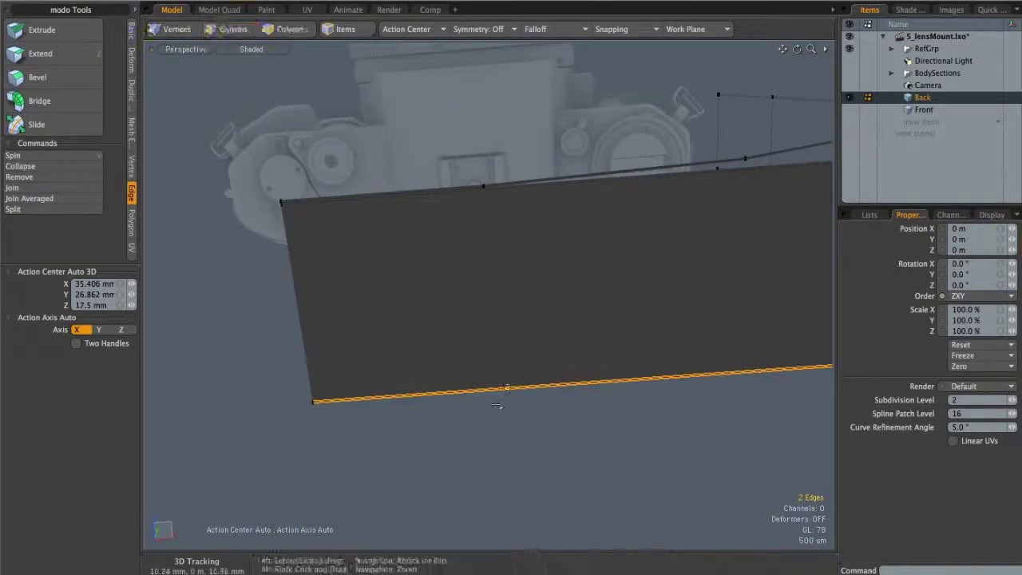
pyautogui.hotkey('alt', 'c')
pyautogui.moveTo(504, 389); pyautogui.dragTo(459, 387)
pyautogui.moveTo(203, 75); pyautogui.dragTo(256, 75)
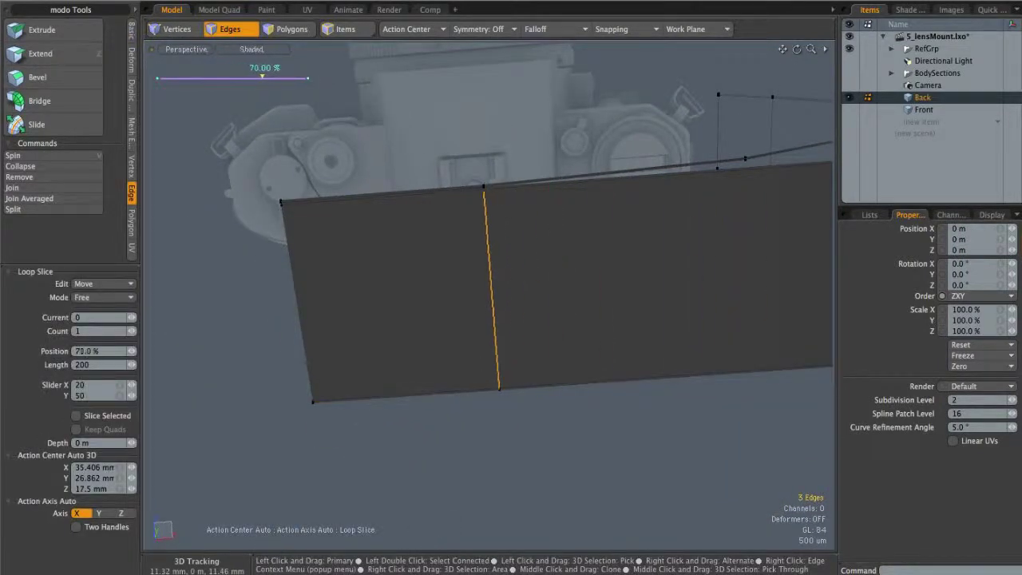
# - Slide the bottom wall's new loop 14 um so it lines up with the strip vertex
pyautogui.keyDown('ctrl'); pyautogui.keyDown('alt'); pyautogui.moveTo(485, 189); pyautogui.dragTo(593, 208); pyautogui.keyUp('alt'); pyautogui.keyUp('ctrl')
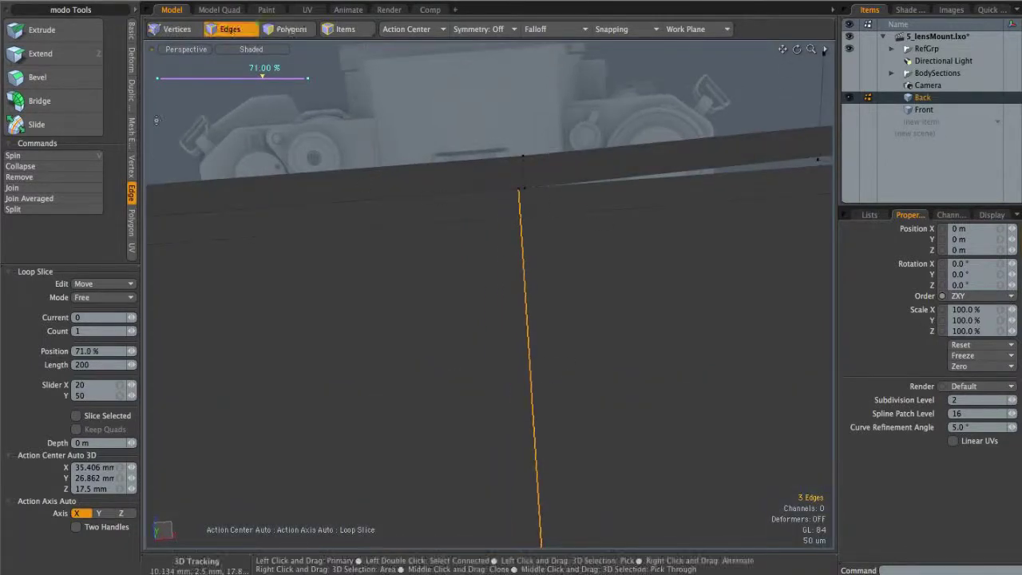
pyautogui.click(37, 124)
pyautogui.moveTo(531, 228); pyautogui.dragTo(533, 231)
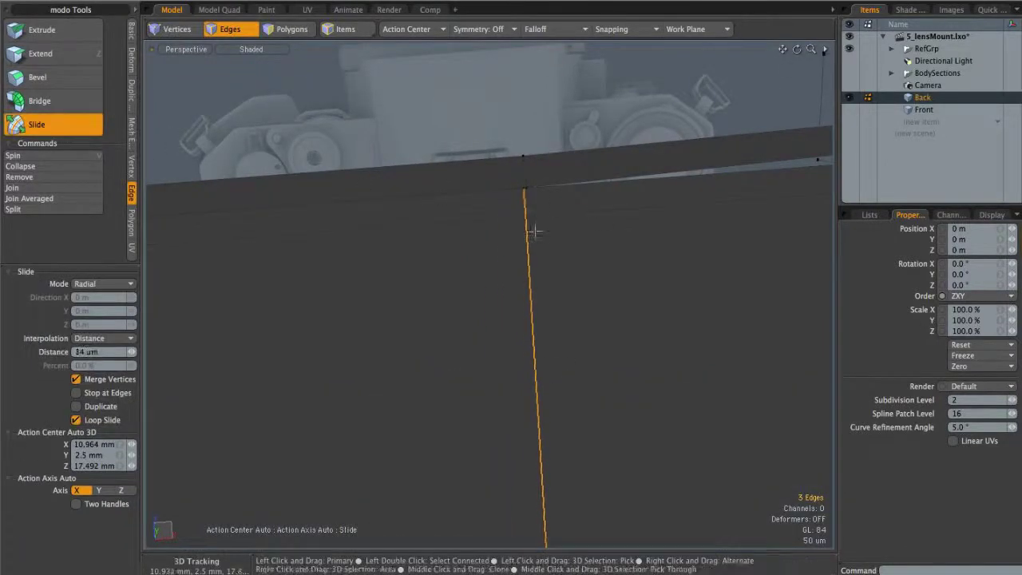
pyautogui.press('1')
pyautogui.click(676, 221)
# - Add another loop slice across the Back's bottom wall, between the first slice and the corner, near the next strip vertex
pyautogui.keyDown('ctrl'); pyautogui.keyDown('alt'); pyautogui.moveTo(675, 222); pyautogui.dragTo(590, 219); pyautogui.keyUp('alt'); pyautogui.keyUp('ctrl')
pyautogui.keyDown('alt'); pyautogui.keyDown('shift'); pyautogui.moveTo(591, 220); pyautogui.dragTo(399, 215); pyautogui.keyUp('shift'); pyautogui.keyUp('alt')
pyautogui.press('2')
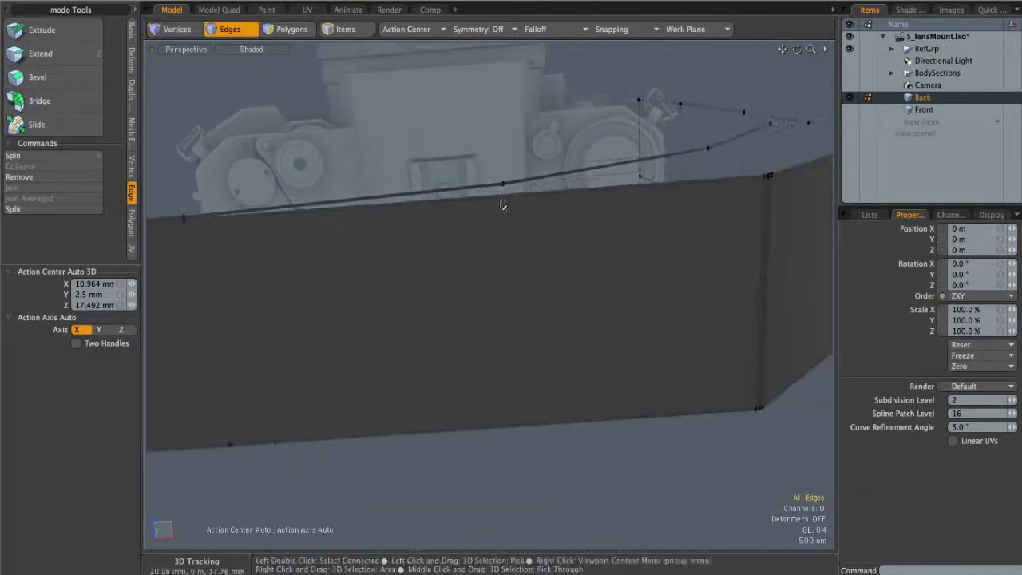
pyautogui.hotkey('alt', 'c')
pyautogui.click(505, 201)
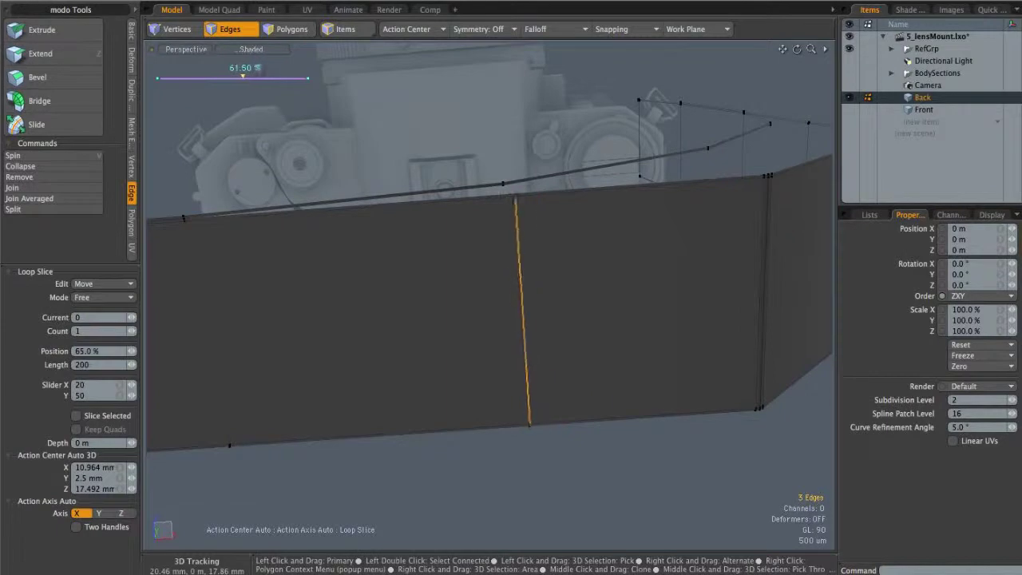
pyautogui.press('q')
pyautogui.keyDown('ctrl'); pyautogui.keyDown('alt'); pyautogui.moveTo(517, 299); pyautogui.dragTo(447, 299); pyautogui.keyUp('alt'); pyautogui.keyUp('ctrl')
pyautogui.keyDown('alt'); pyautogui.moveTo(447, 300); pyautogui.dragTo(508, 346); pyautogui.keyUp('alt')
# - Select the 12 front-edge vertices at the Back's two angled corners and move them -3.1 mm in Z
pyautogui.press('1')
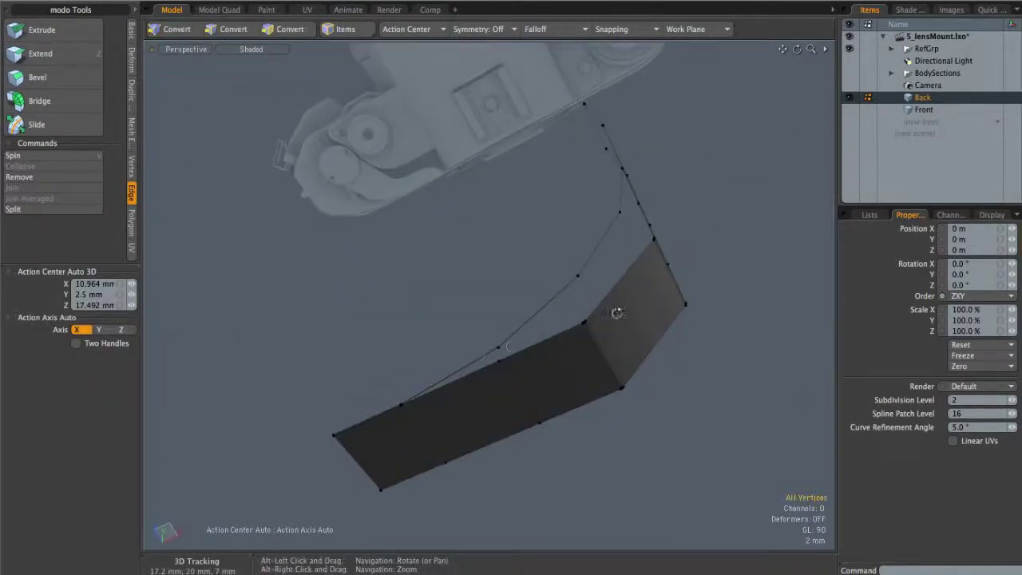
pyautogui.keyDown('alt'); pyautogui.moveTo(568, 329); pyautogui.dragTo(537, 363); pyautogui.keyUp('alt')
pyautogui.click(607, 205)
pyautogui.keyDown('shift'); pyautogui.moveTo(570, 337); pyautogui.dragTo(569, 327, button='right'); pyautogui.keyUp('shift')
pyautogui.moveTo(573, 326)
pyautogui.keyDown('alt'); pyautogui.mouseDown()
pyautogui.moveTo(615, 260)
pyautogui.moveTo(570, 276)
pyautogui.moveTo(556, 330)
pyautogui.mouseUp(); pyautogui.keyUp('alt')
pyautogui.hotkey('ctrl', 'space')
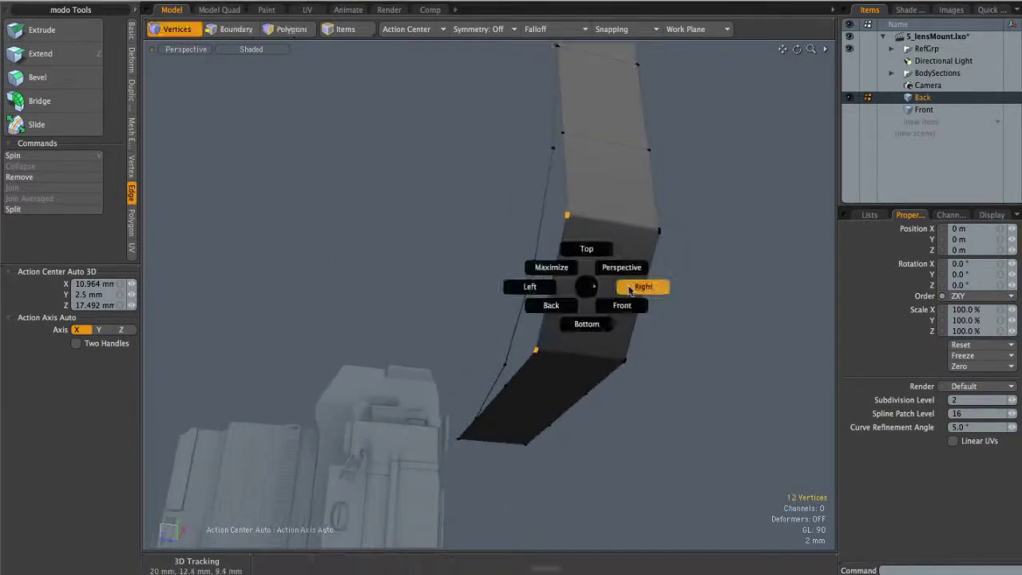
pyautogui.click(643, 288)
pyautogui.scroll(4, 519, 257)
pyautogui.press('w')
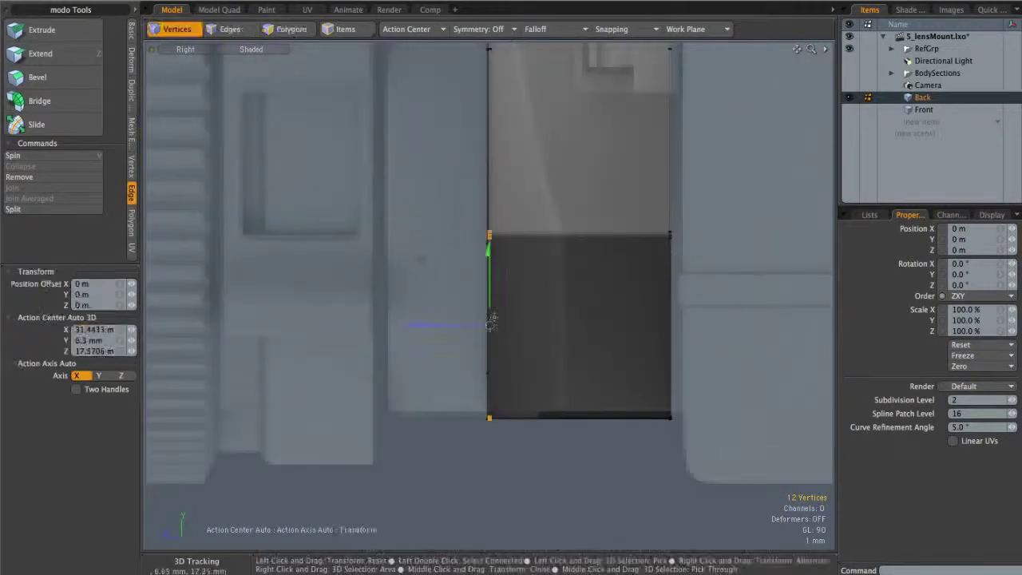
pyautogui.moveTo(490, 325); pyautogui.dragTo(490, 325)
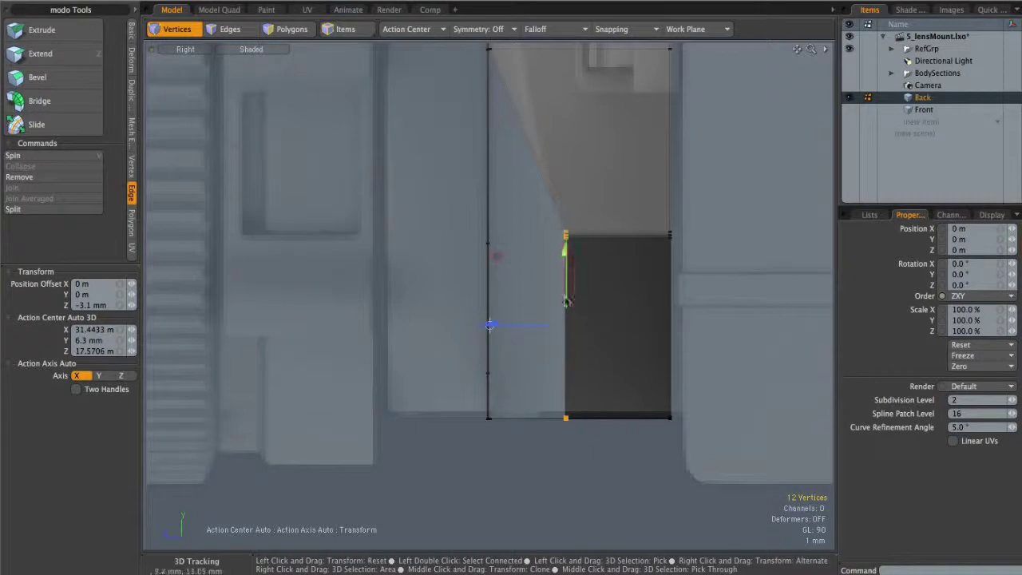
# - Select the Back's two front-edge vertices at the slice above the angled corners and move them about -1.15 mm in Z
pyautogui.hotkey('ctrl', 'space')
pyautogui.click(587, 250)
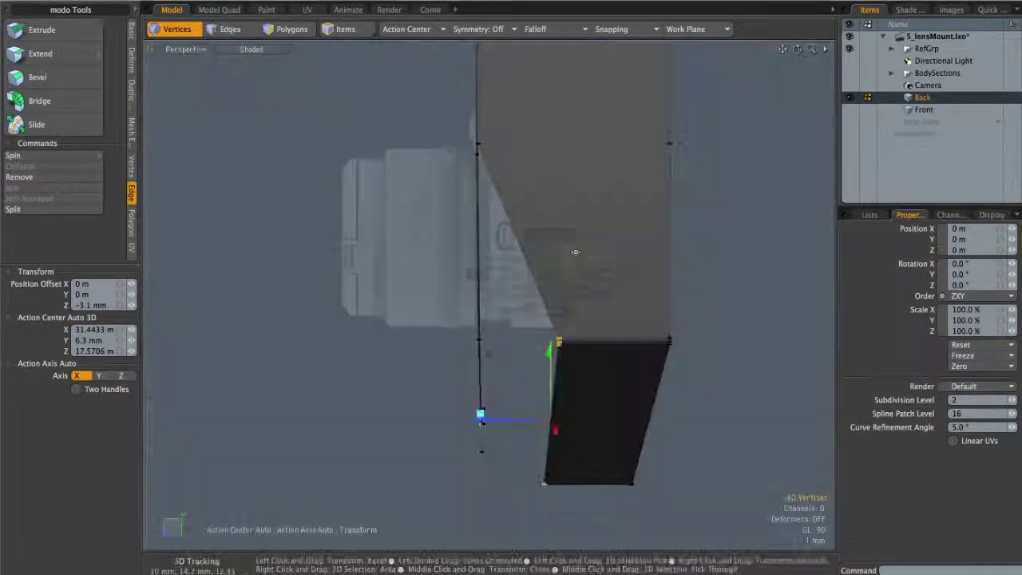
pyautogui.press('space')
pyautogui.moveTo(554, 238)
pyautogui.keyDown('alt'); pyautogui.mouseDown()
pyautogui.moveTo(636, 223)
pyautogui.moveTo(630, 145)
pyautogui.moveTo(613, 180)
pyautogui.moveTo(549, 238)
pyautogui.mouseUp(); pyautogui.keyUp('alt')
pyautogui.hotkey('ctrl', 'space')
pyautogui.click(650, 187)
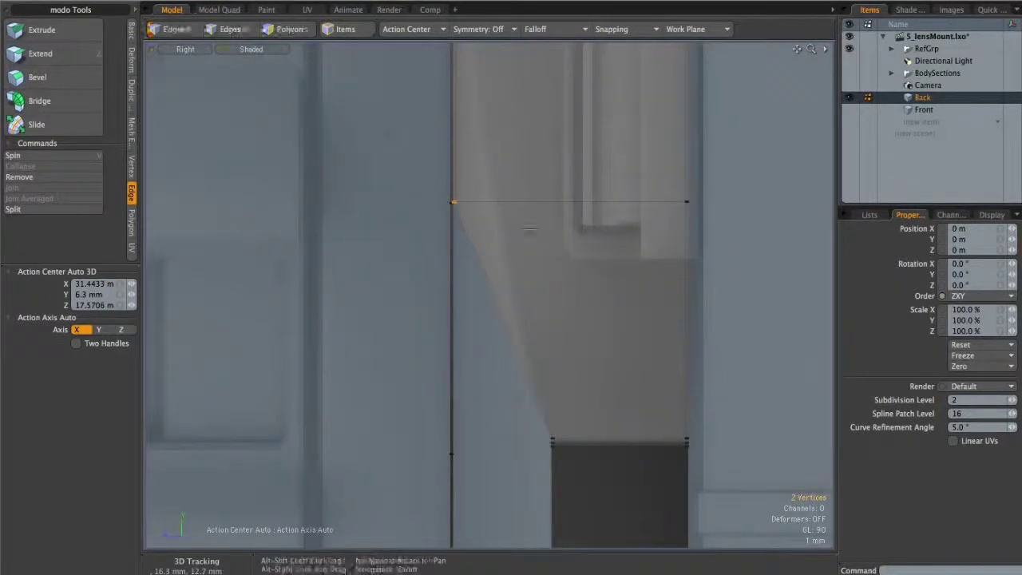
pyautogui.press('w')
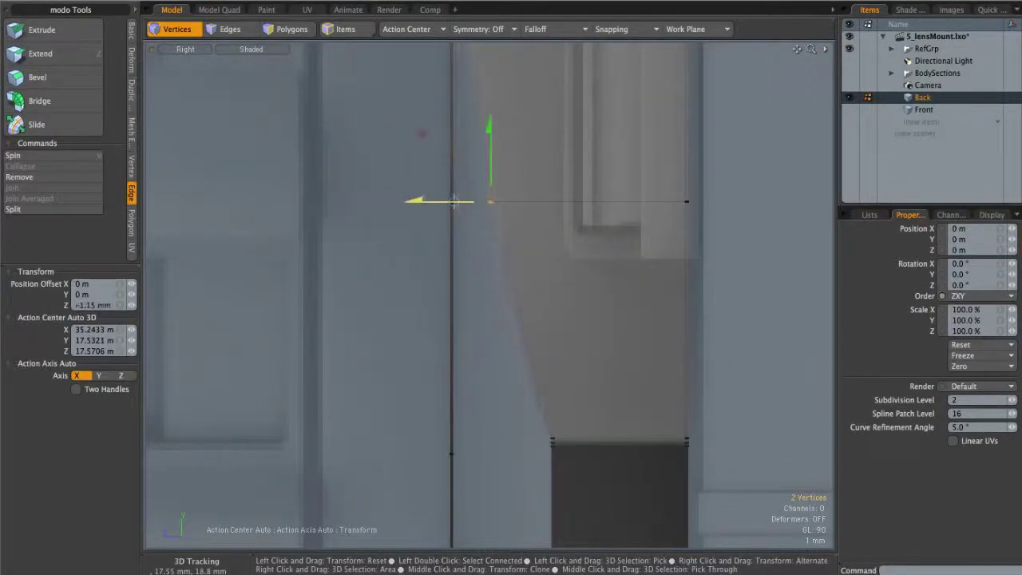
pyautogui.scroll(-5, 489, 202)
pyautogui.press('q')
pyautogui.click(510, 200)
pyautogui.keyDown('alt'); pyautogui.keyDown('shift'); pyautogui.moveTo(510, 201); pyautogui.dragTo(490, 250); pyautogui.keyUp('shift'); pyautogui.keyUp('alt')
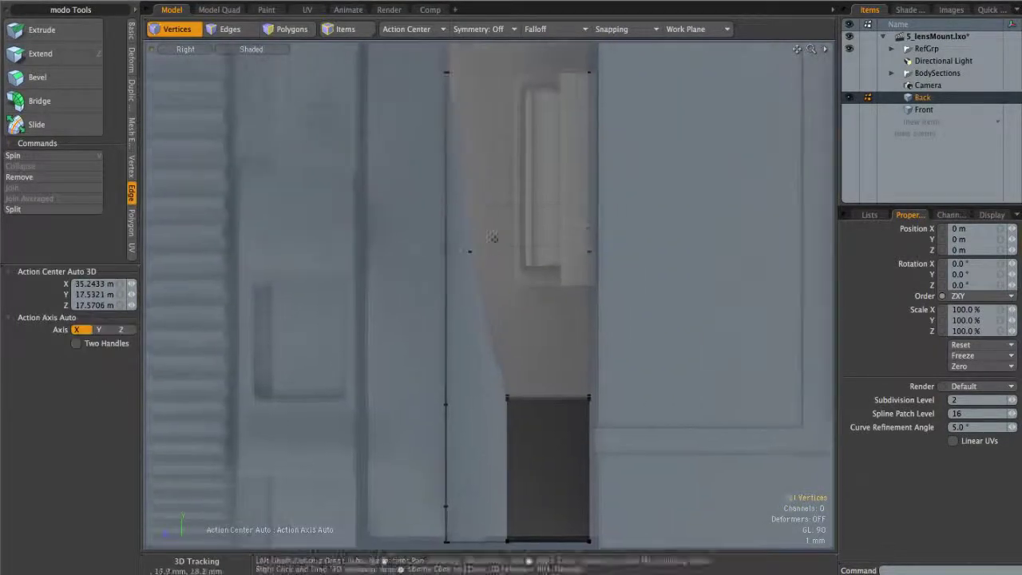
# - Preview the Back with subdivision smoothing and examine how the recessed walls flow around the angled corners
pyautogui.press('Tab')
pyautogui.keyDown('alt'); pyautogui.keyDown('shift'); pyautogui.moveTo(457, 192); pyautogui.dragTo(468, 156); pyautogui.keyUp('shift'); pyautogui.keyUp('alt')
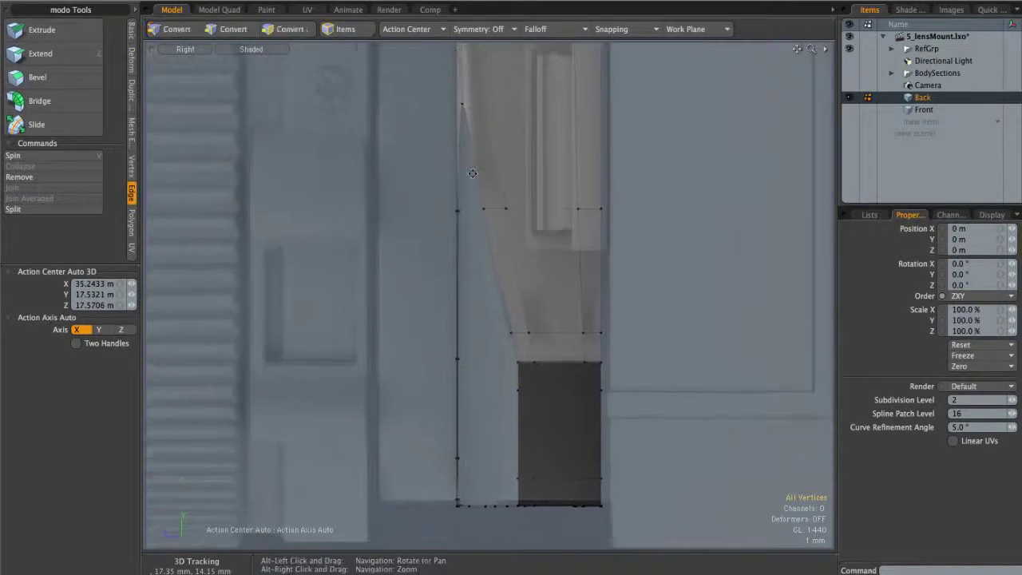
pyautogui.keyDown('alt'); pyautogui.keyDown('shift'); pyautogui.moveTo(492, 199); pyautogui.dragTo(509, 116); pyautogui.keyUp('shift'); pyautogui.keyUp('alt')
pyautogui.press('3')
pyautogui.click(523, 112)
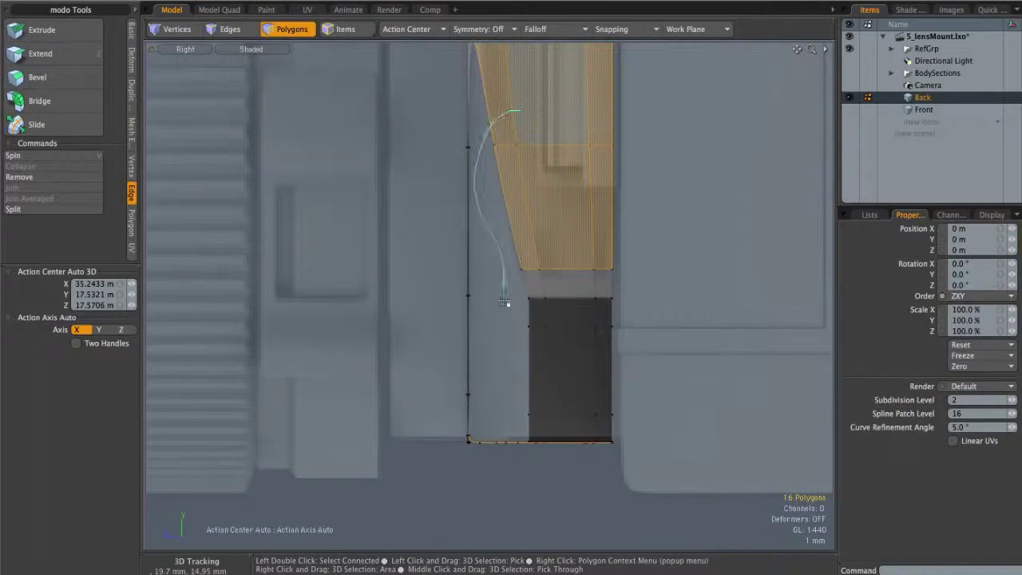
pyautogui.moveTo(672, 214); pyautogui.dragTo(489, 122, button='right')
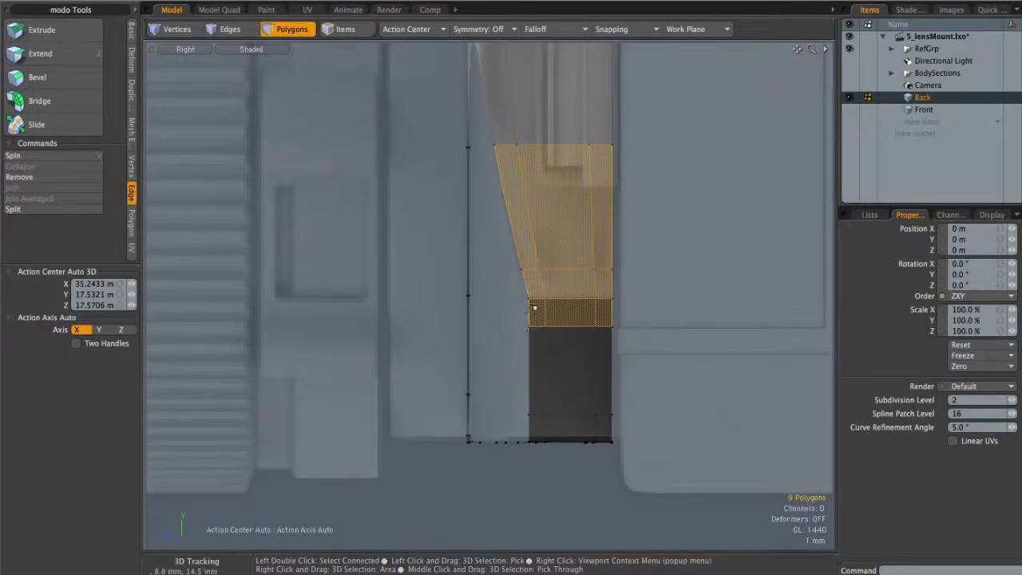
pyautogui.keyDown('alt'); pyautogui.moveTo(547, 333); pyautogui.dragTo(643, 222); pyautogui.keyUp('alt')
pyautogui.keyDown('alt'); pyautogui.moveTo(597, 326); pyautogui.dragTo(706, 291); pyautogui.keyUp('alt')
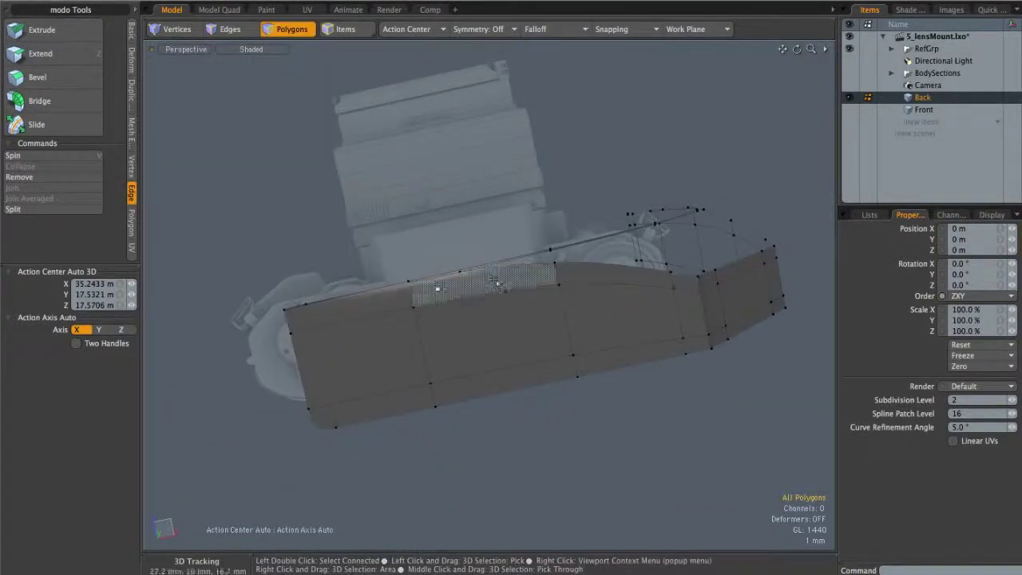
pyautogui.keyDown('alt'); pyautogui.moveTo(339, 308); pyautogui.dragTo(359, 294); pyautogui.keyUp('alt')
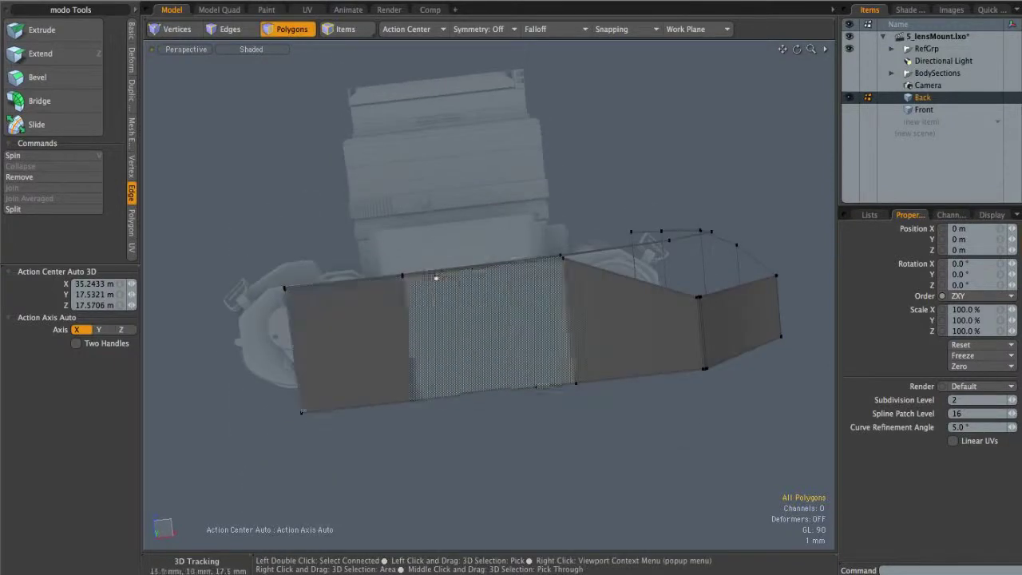
# - Select the Back's two front-edge vertices at the bottom wall's slice near the angled corner and move them -900 um in Z
pyautogui.moveTo(588, 279)
pyautogui.keyDown('alt'); pyautogui.mouseDown()
pyautogui.moveTo(577, 299)
pyautogui.moveTo(601, 272)
pyautogui.mouseUp(); pyautogui.keyUp('alt')
pyautogui.keyDown('alt'); pyautogui.moveTo(577, 311); pyautogui.dragTo(569, 209); pyautogui.keyUp('alt')
pyautogui.press('w')
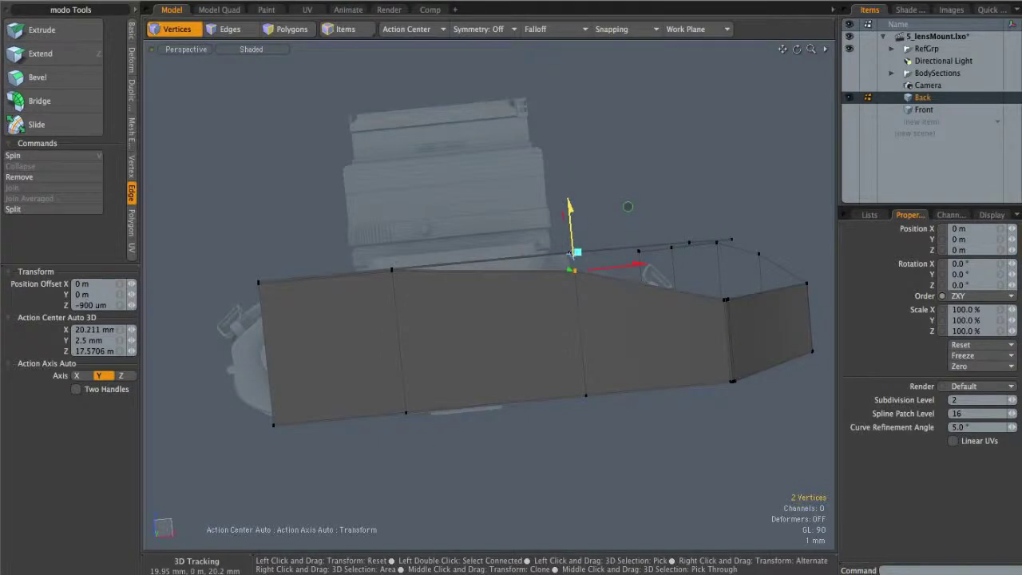
pyautogui.hotkey('ctrl', 'space')
pyautogui.click(568, 300)
pyautogui.keyDown('alt'); pyautogui.keyDown('shift'); pyautogui.moveTo(561, 301); pyautogui.dragTo(520, 279); pyautogui.keyUp('shift'); pyautogui.keyUp('alt')
pyautogui.keyDown('alt'); pyautogui.keyDown('shift'); pyautogui.moveTo(520, 279); pyautogui.dragTo(586, 278); pyautogui.keyUp('shift'); pyautogui.keyUp('alt')
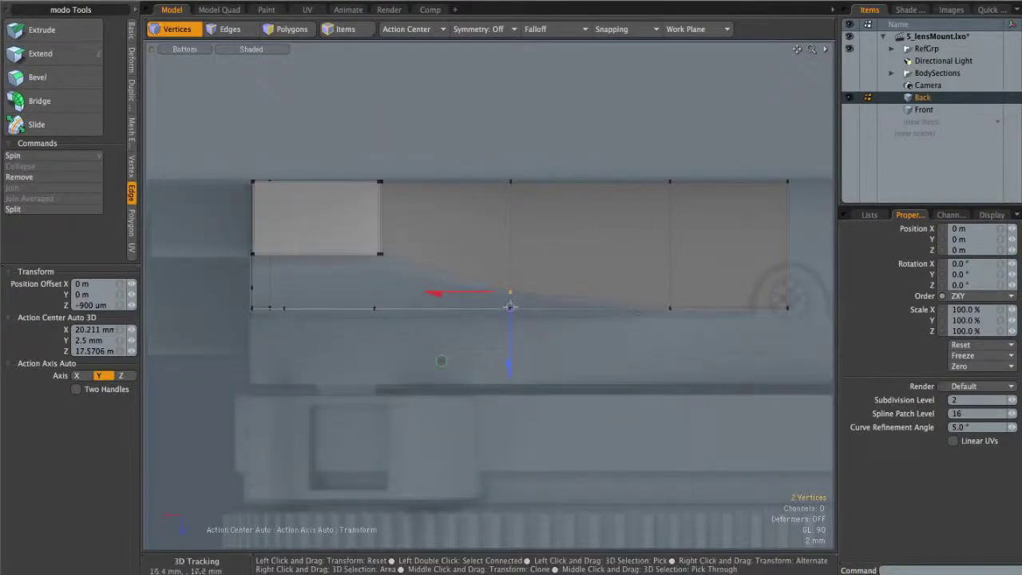
pyautogui.hotkey('ctrl', 'space')
pyautogui.click(559, 230)
pyautogui.moveTo(557, 232)
pyautogui.keyDown('alt'); pyautogui.mouseDown()
pyautogui.moveTo(590, 233)
pyautogui.moveTo(558, 237)
pyautogui.mouseUp(); pyautogui.keyUp('alt')
pyautogui.press('q')
# - Fill the narrow wedge at the side wall's end, between the strip and the Back's recessed front edge, with a polygon
pyautogui.keyDown('alt'); pyautogui.moveTo(734, 365); pyautogui.dragTo(668, 292); pyautogui.keyUp('alt')
pyautogui.keyDown('alt'); pyautogui.moveTo(618, 264); pyautogui.dragTo(630, 325); pyautogui.keyUp('alt')
pyautogui.keyDown('alt'); pyautogui.moveTo(478, 273); pyautogui.dragTo(578, 237); pyautogui.keyUp('alt')
pyautogui.keyDown('alt'); pyautogui.moveTo(551, 304); pyautogui.dragTo(568, 264); pyautogui.keyUp('alt')
pyautogui.press('Tab')
pyautogui.keyDown('alt'); pyautogui.moveTo(564, 121); pyautogui.dragTo(609, 141, button='right'); pyautogui.keyUp('alt')
pyautogui.keyDown('alt'); pyautogui.moveTo(528, 161); pyautogui.dragTo(569, 138, button='right'); pyautogui.keyUp('alt')
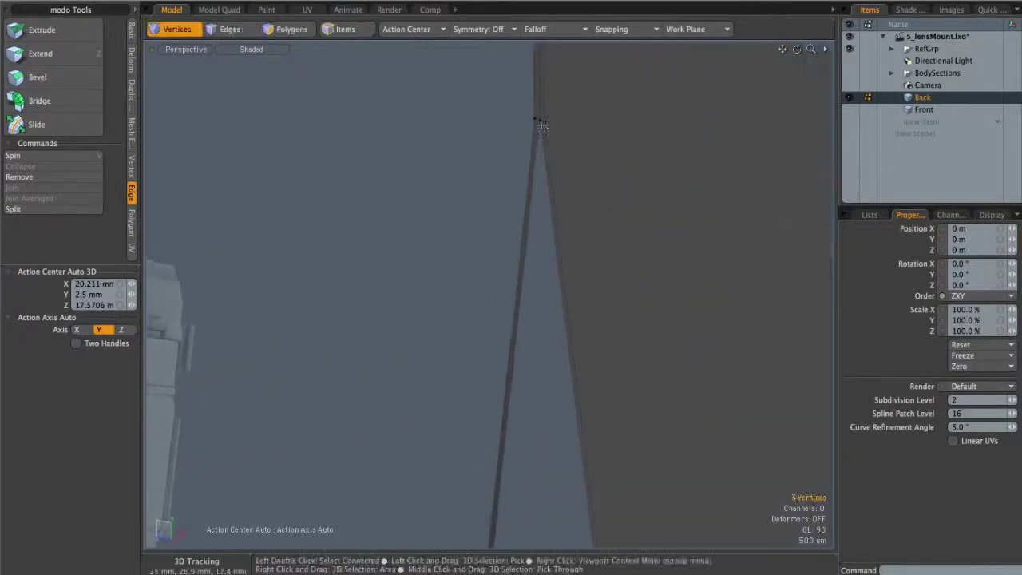
pyautogui.keyDown('alt'); pyautogui.moveTo(541, 132); pyautogui.dragTo(607, 340); pyautogui.keyUp('alt')
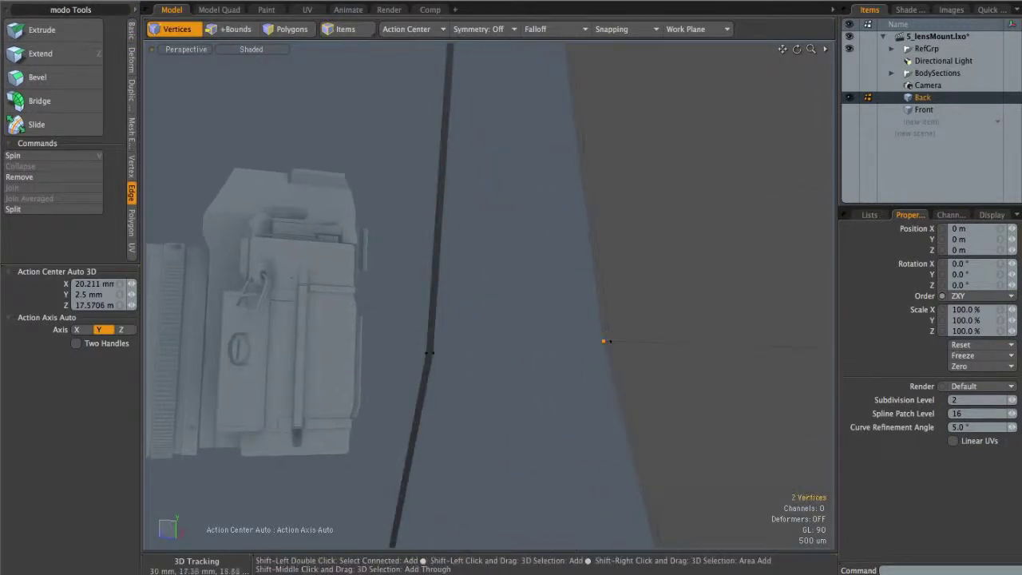
pyautogui.press('p')
# - Fill the matching narrow wedge at the bottom wall's end, between the strip and the recessed front edge, with a polygon
pyautogui.keyDown('alt'); pyautogui.moveTo(655, 288); pyautogui.dragTo(600, 292); pyautogui.keyUp('alt')
pyautogui.keyDown('alt'); pyautogui.moveTo(600, 293); pyautogui.dragTo(479, 463, button='right'); pyautogui.keyUp('alt')
pyautogui.keyDown('alt'); pyautogui.keyDown('shift'); pyautogui.moveTo(479, 463); pyautogui.dragTo(566, 224); pyautogui.keyUp('shift'); pyautogui.keyUp('alt')
pyautogui.keyDown('alt'); pyautogui.moveTo(566, 224); pyautogui.dragTo(574, 362, button='right'); pyautogui.keyUp('alt')
pyautogui.keyDown('alt'); pyautogui.moveTo(575, 362); pyautogui.dragTo(484, 327); pyautogui.keyUp('alt')
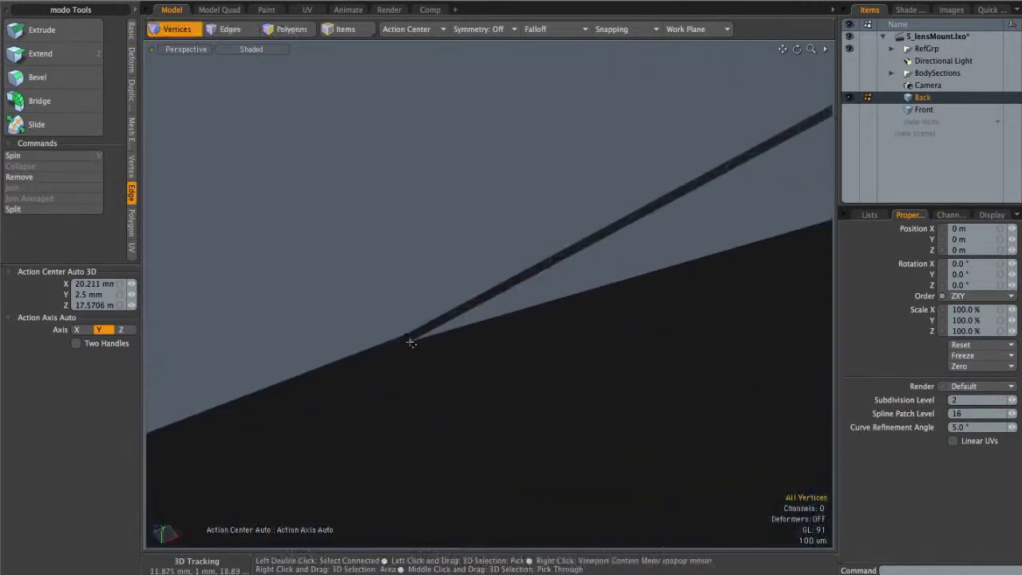
pyautogui.keyDown('alt'); pyautogui.moveTo(518, 300); pyautogui.dragTo(435, 300, button='right'); pyautogui.keyUp('alt')
pyautogui.keyDown('alt'); pyautogui.keyDown('shift'); pyautogui.moveTo(638, 207); pyautogui.dragTo(239, 360); pyautogui.keyUp('shift'); pyautogui.keyUp('alt')
pyautogui.keyDown('alt'); pyautogui.moveTo(523, 187); pyautogui.dragTo(600, 184, button='right'); pyautogui.keyUp('alt')
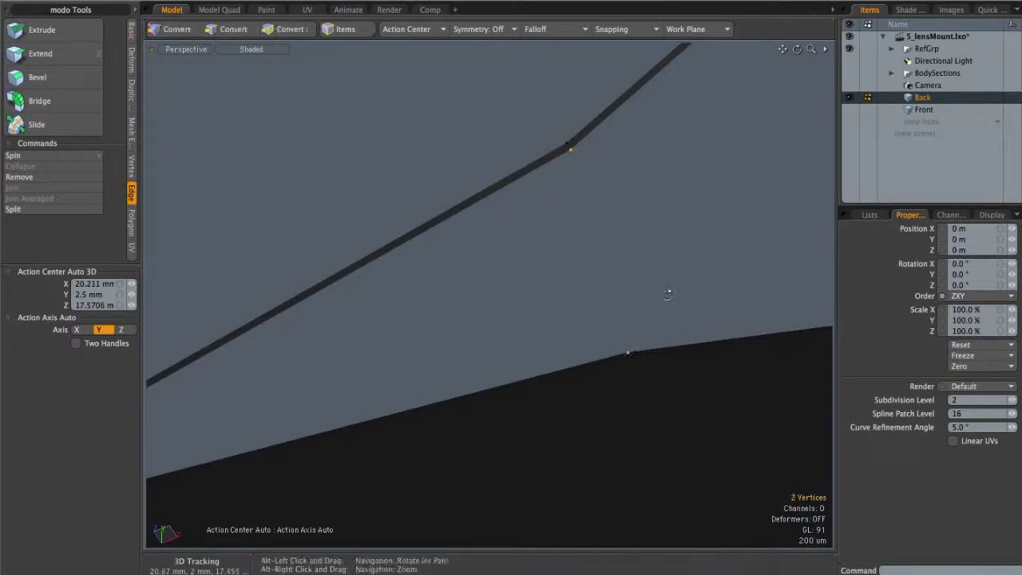
pyautogui.keyDown('shift'); pyautogui.click(630, 352); pyautogui.keyUp('shift')
pyautogui.keyDown('alt'); pyautogui.moveTo(629, 350); pyautogui.dragTo(520, 280, button='right'); pyautogui.keyUp('alt')
pyautogui.keyDown('alt'); pyautogui.keyDown('shift'); pyautogui.moveTo(521, 280); pyautogui.dragTo(452, 298); pyautogui.keyUp('shift'); pyautogui.keyUp('alt')
pyautogui.press('p')
# - Add a loop slice at 50.5% across the Back's angled wall between the two corners
pyautogui.keyDown('alt'); pyautogui.moveTo(691, 246); pyautogui.dragTo(610, 243, button='right'); pyautogui.keyUp('alt')
pyautogui.keyDown('alt'); pyautogui.keyDown('shift'); pyautogui.moveTo(746, 228); pyautogui.dragTo(529, 196); pyautogui.keyUp('shift'); pyautogui.keyUp('alt')
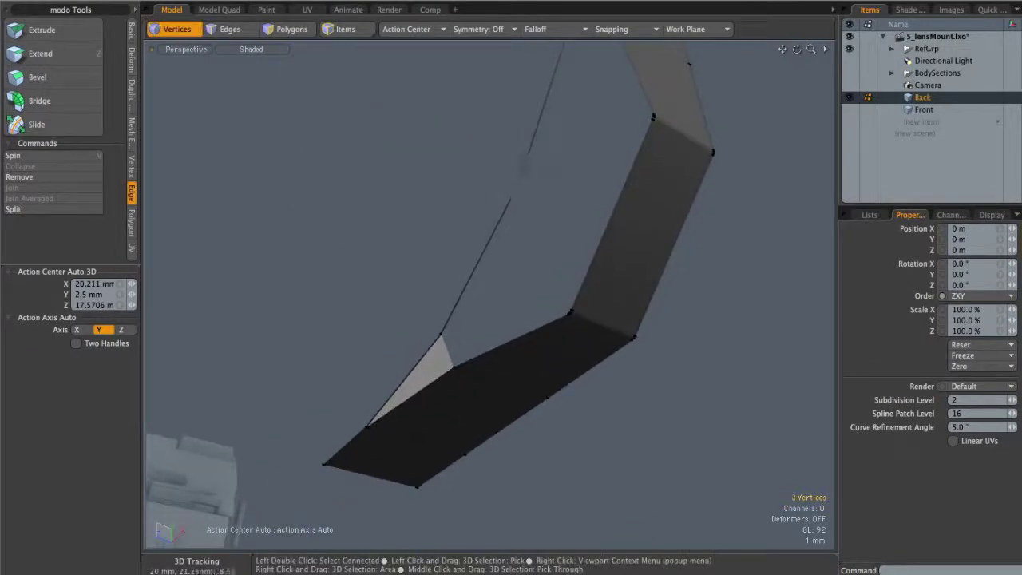
pyautogui.moveTo(520, 202); pyautogui.dragTo(537, 179, button='right')
pyautogui.keyDown('alt'); pyautogui.keyDown('shift'); pyautogui.moveTo(537, 178); pyautogui.dragTo(530, 189); pyautogui.keyUp('shift'); pyautogui.keyUp('alt')
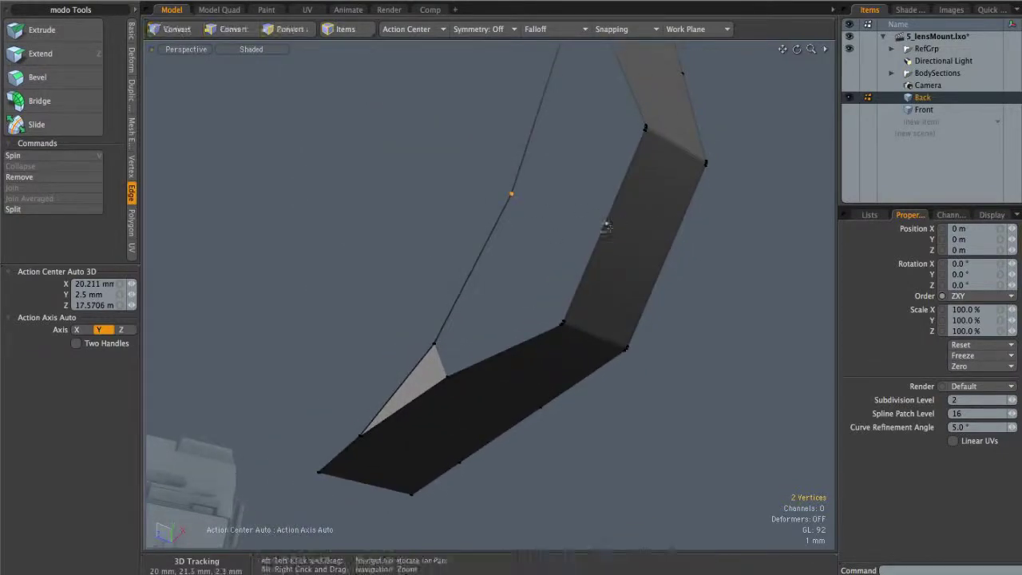
pyautogui.keyDown('alt'); pyautogui.moveTo(615, 227); pyautogui.dragTo(614, 230); pyautogui.keyUp('alt')
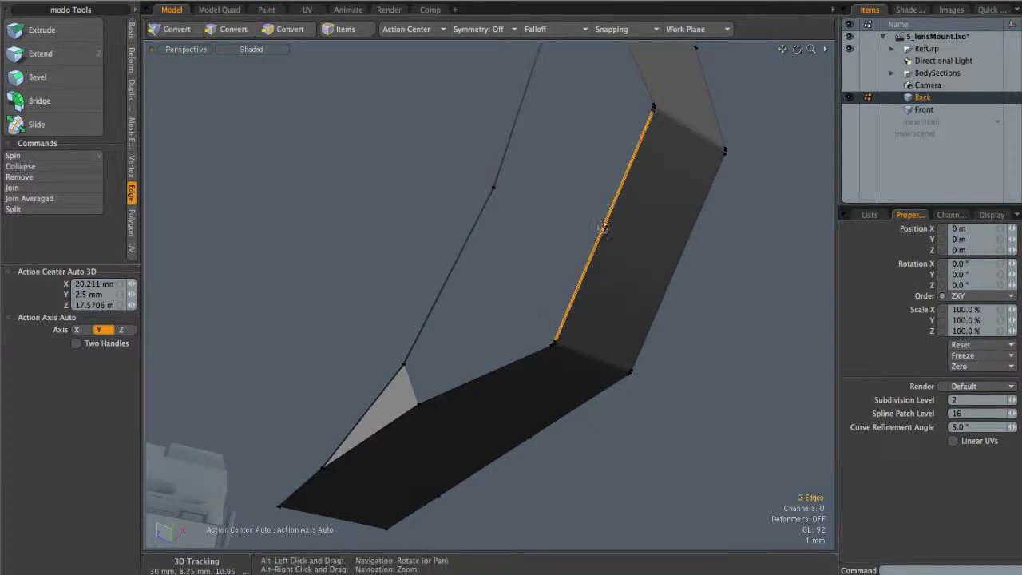
pyautogui.hotkey('alt', 'c')
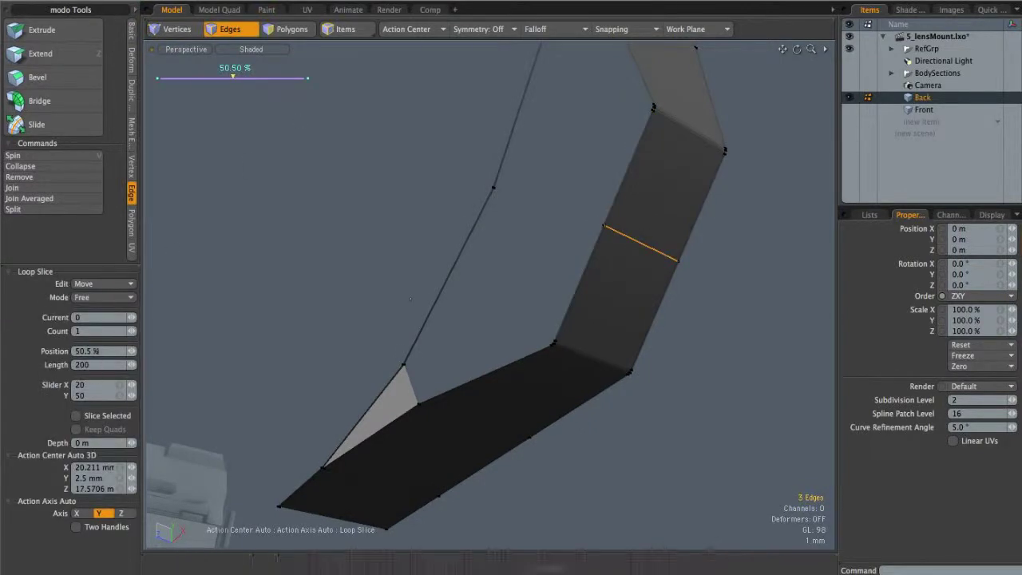
pyautogui.press('space')
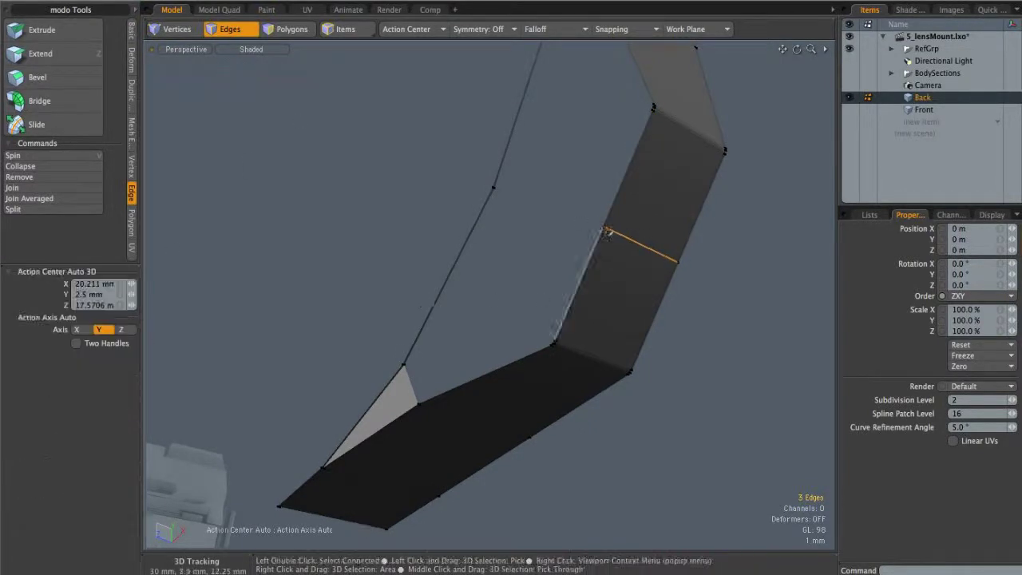
# - Select the border edges of the remaining opening between the strip and the Back's front edge and fill it with a polygon
pyautogui.click(700, 310)
pyautogui.keyDown('alt'); pyautogui.moveTo(606, 249); pyautogui.dragTo(567, 289); pyautogui.keyUp('alt')
pyautogui.keyDown('alt'); pyautogui.scroll(5, 664, 287); pyautogui.keyUp('alt')
pyautogui.scroll(-5, 628, 277)
pyautogui.press('p')
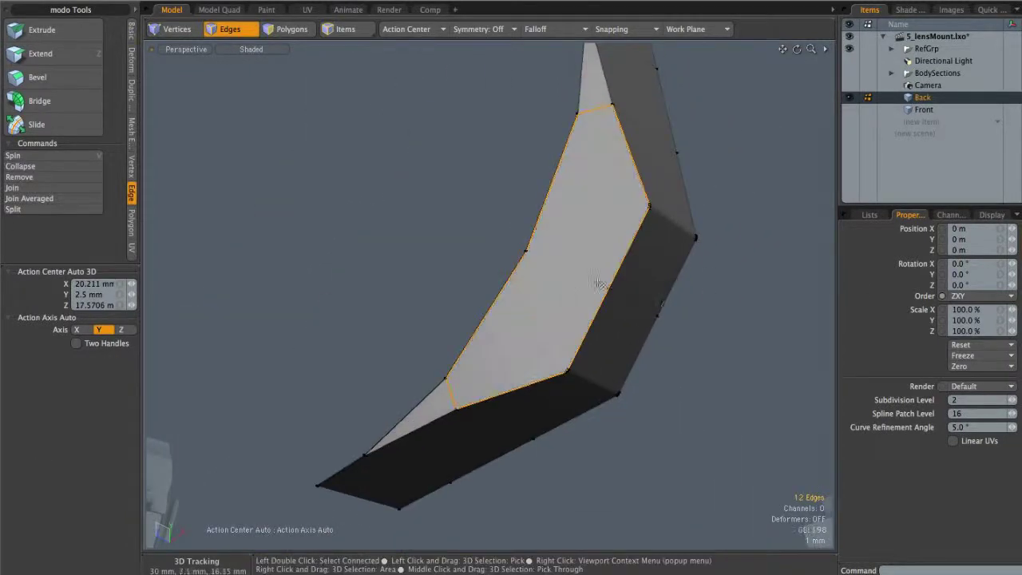
# - Cut the new front face with Edge Slice from the angled wall's mid-slice vertex to the strip's middle vertex
pyautogui.keyDown('alt'); pyautogui.moveTo(689, 271); pyautogui.dragTo(729, 248); pyautogui.keyUp('alt')
pyautogui.click(730, 248)
pyautogui.keyDown('alt'); pyautogui.scroll(5, 713, 311); pyautogui.keyUp('alt')
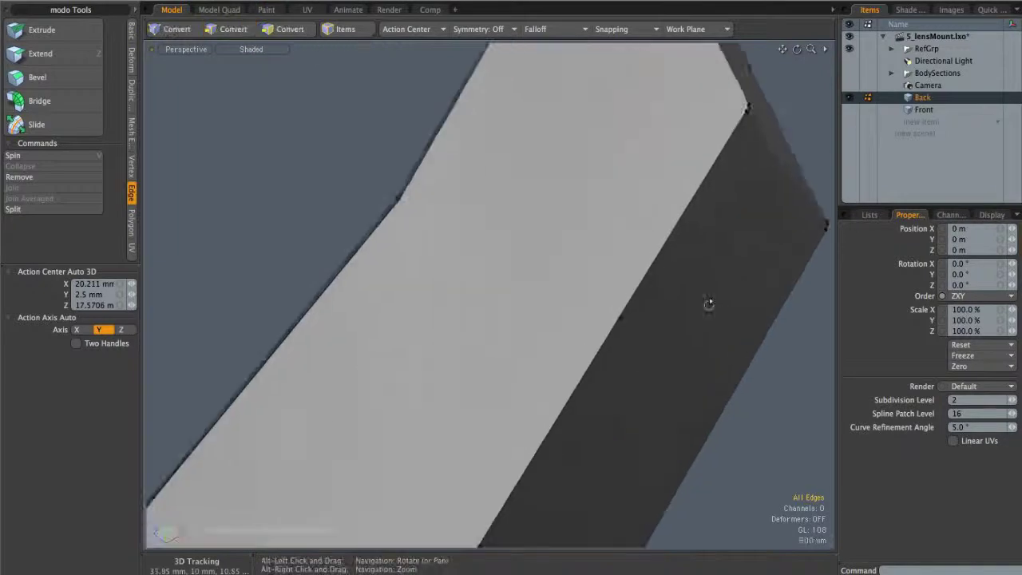
pyautogui.hotkey('alt', 'c')
pyautogui.keyDown('alt'); pyautogui.keyDown('shift'); pyautogui.moveTo(548, 247); pyautogui.dragTo(619, 316); pyautogui.keyUp('shift'); pyautogui.keyUp('alt')
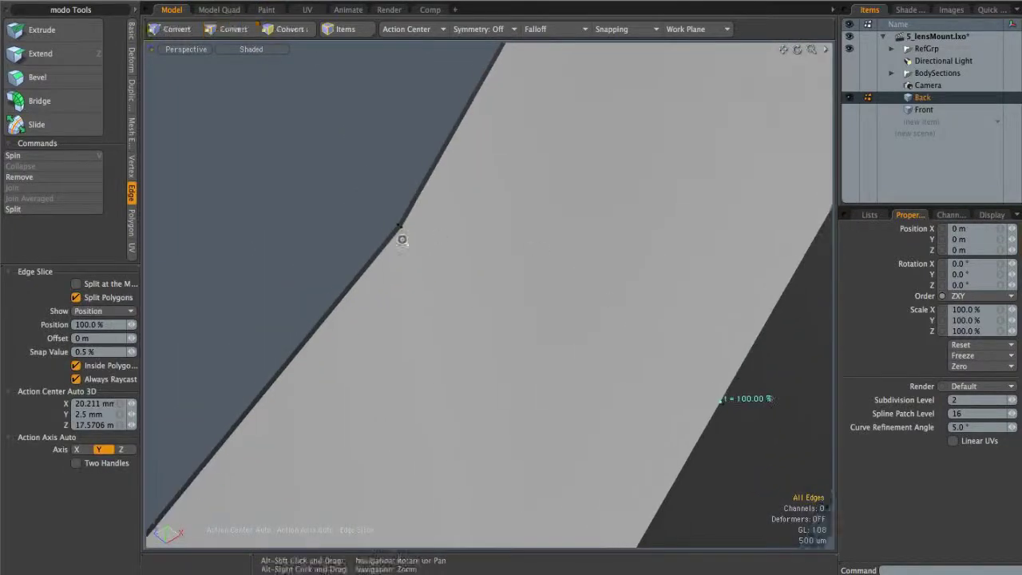
pyautogui.scroll(3, 391, 230)
pyautogui.click(404, 217)
pyautogui.press('space')
# - Cut the front face with Edge Slice from the lower angled corner to the strip's middle vertex
pyautogui.keyDown('alt'); pyautogui.scroll(-5, 509, 233); pyautogui.keyUp('alt')
pyautogui.keyDown('alt'); pyautogui.moveTo(517, 211); pyautogui.dragTo(403, 300); pyautogui.keyUp('alt')
pyautogui.keyDown('alt'); pyautogui.moveTo(505, 296); pyautogui.dragTo(700, 338); pyautogui.keyUp('alt')
pyautogui.hotkey('alt', 'c')
pyautogui.keyDown('alt'); pyautogui.moveTo(685, 306); pyautogui.dragTo(487, 297, button='right'); pyautogui.keyUp('alt')
pyautogui.keyDown('alt'); pyautogui.keyDown('shift'); pyautogui.moveTo(487, 297); pyautogui.dragTo(620, 261); pyautogui.keyUp('shift'); pyautogui.keyUp('alt')
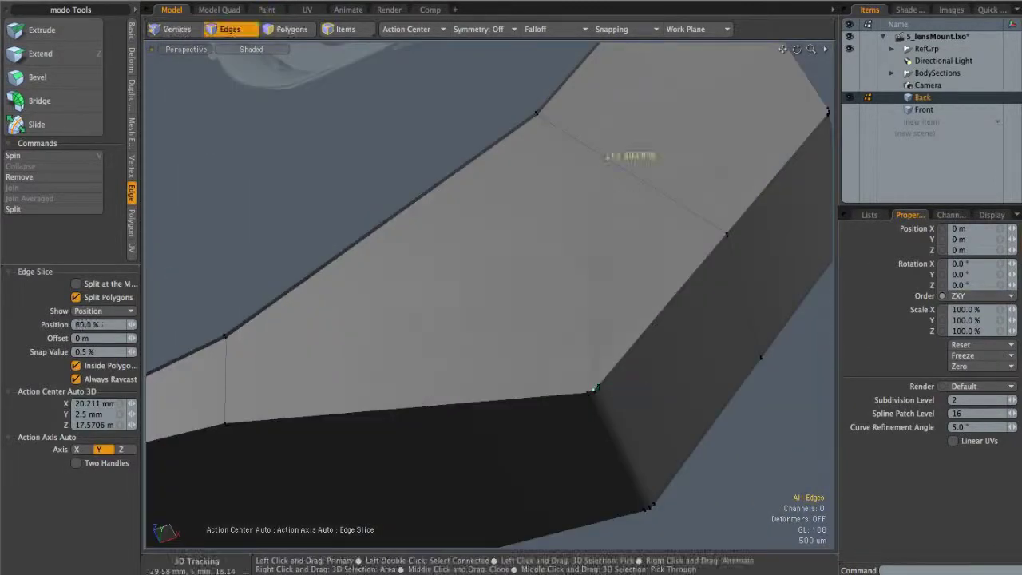
pyautogui.keyDown('alt'); pyautogui.moveTo(537, 140); pyautogui.dragTo(437, 239); pyautogui.keyUp('alt')
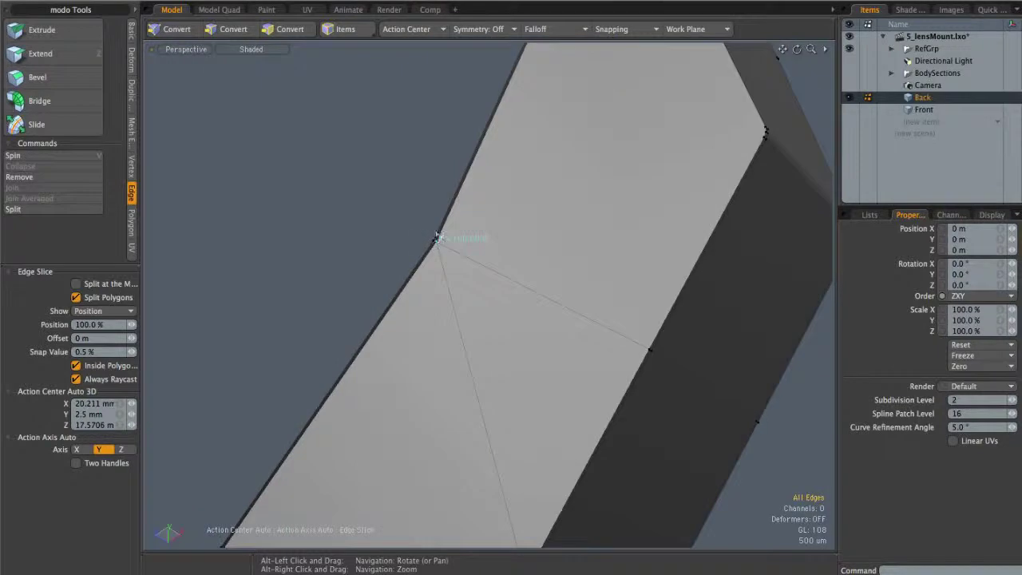
# - Cut the front face with Edge Slice from the upper angled corner to the strip's middle vertex
pyautogui.keyDown('alt'); pyautogui.moveTo(554, 236); pyautogui.dragTo(359, 299); pyautogui.keyUp('alt')
pyautogui.keyDown('alt'); pyautogui.moveTo(433, 299); pyautogui.dragTo(475, 257); pyautogui.keyUp('alt')
pyautogui.keyDown('alt'); pyautogui.moveTo(612, 206); pyautogui.dragTo(669, 197, button='right'); pyautogui.keyUp('alt')
pyautogui.keyDown('alt'); pyautogui.moveTo(669, 197); pyautogui.dragTo(641, 196); pyautogui.keyUp('alt')
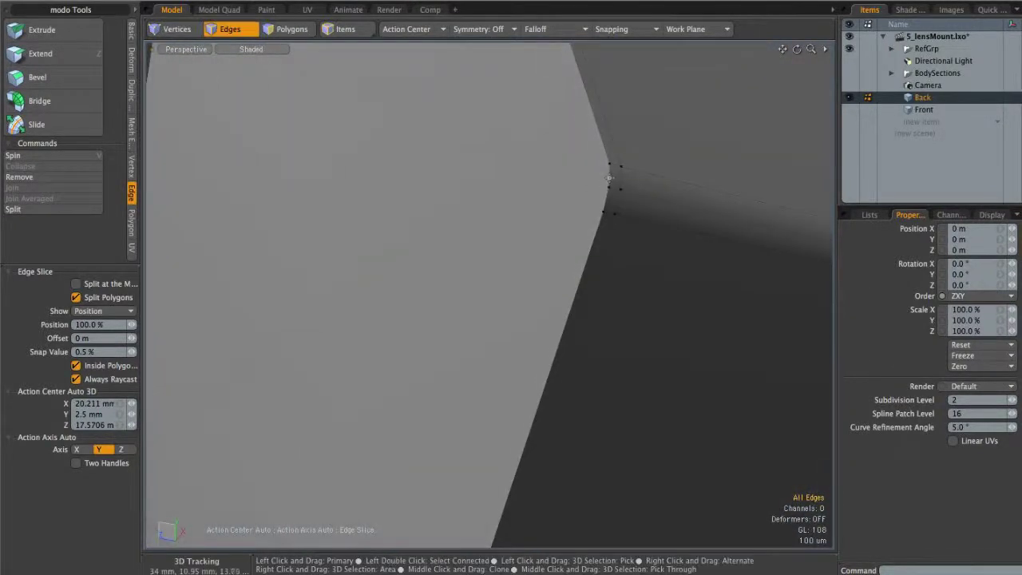
pyautogui.keyDown('alt'); pyautogui.moveTo(735, 299); pyautogui.dragTo(495, 242, button='right'); pyautogui.keyUp('alt')
pyautogui.press('space')
# - Preview the Back with subdivision smoothing and examine the rounding where the new front face meets the walls
pyautogui.moveTo(572, 246)
pyautogui.keyDown('alt'); pyautogui.mouseDown()
pyautogui.moveTo(582, 256)
pyautogui.moveTo(573, 247)
pyautogui.mouseUp(); pyautogui.keyUp('alt')
pyautogui.keyDown('alt'); pyautogui.moveTo(593, 161); pyautogui.dragTo(617, 143); pyautogui.keyUp('alt')
pyautogui.press('3')
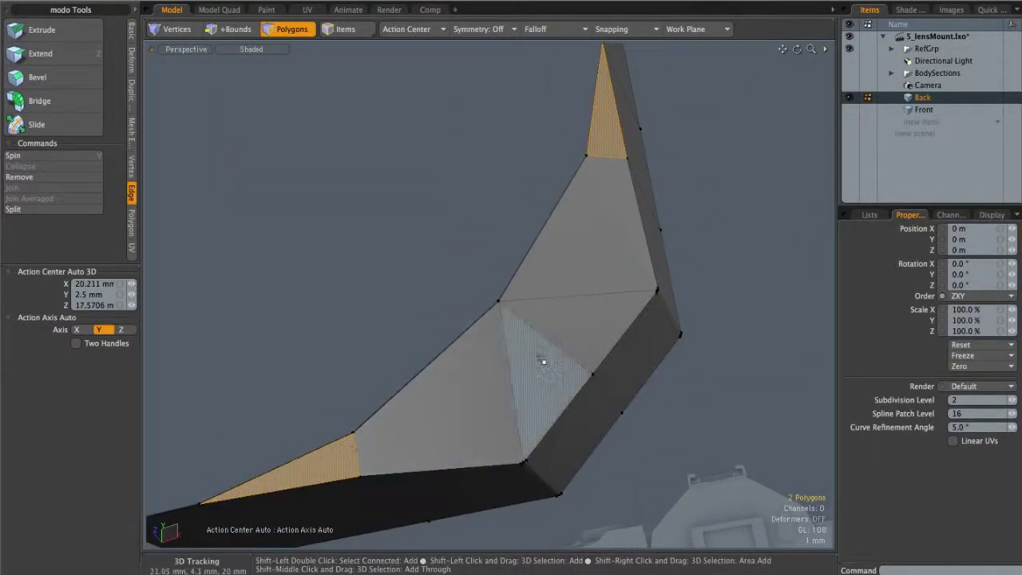
pyautogui.moveTo(479, 382)
pyautogui.mouseDown()
pyautogui.moveTo(577, 298)
pyautogui.moveTo(586, 269)
pyautogui.mouseUp()
pyautogui.moveTo(587, 269)
pyautogui.keyDown('alt'); pyautogui.mouseDown()
pyautogui.moveTo(588, 233)
pyautogui.moveTo(599, 269)
pyautogui.moveTo(594, 234)
pyautogui.moveTo(650, 267)
pyautogui.moveTo(494, 353)
pyautogui.moveTo(490, 324)
pyautogui.moveTo(566, 184)
pyautogui.moveTo(525, 218)
pyautogui.moveTo(508, 349)
pyautogui.mouseUp(); pyautogui.keyUp('alt')
pyautogui.click(589, 231)
pyautogui.keyDown('alt'); pyautogui.moveTo(431, 291); pyautogui.dragTo(723, 203); pyautogui.keyUp('alt')
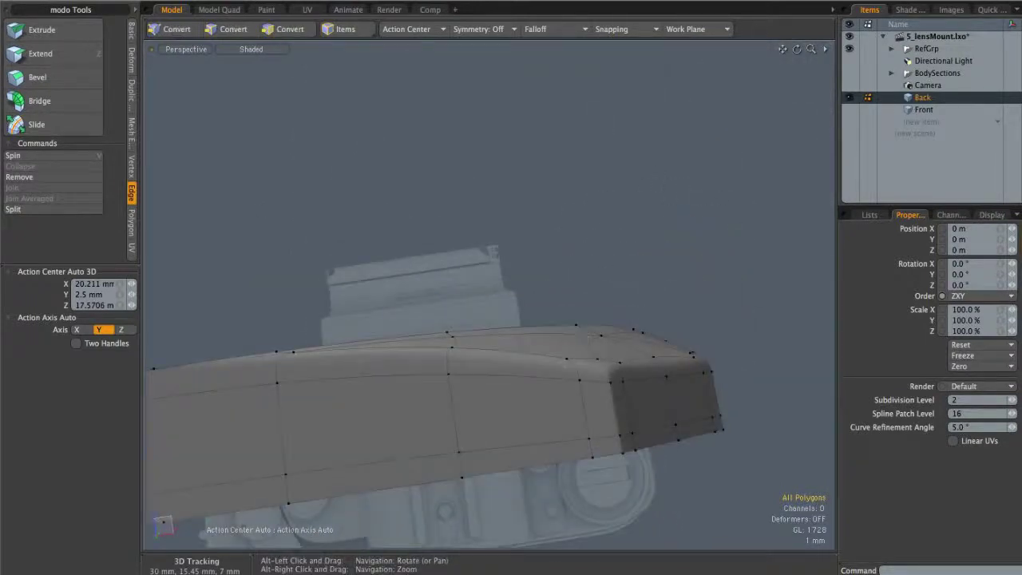
pyautogui.keyDown('alt'); pyautogui.moveTo(607, 351); pyautogui.dragTo(578, 376); pyautogui.keyUp('alt')
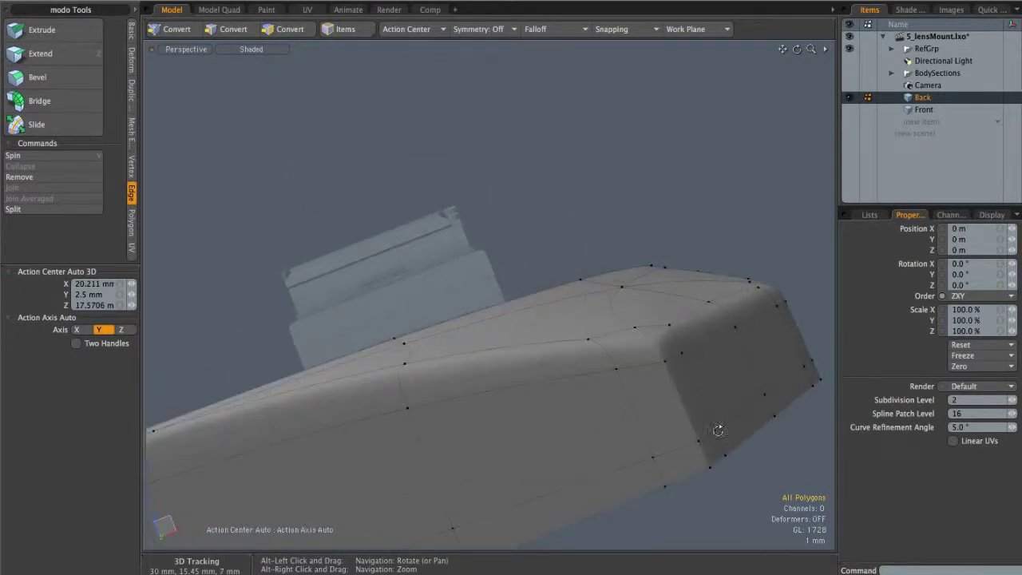
pyautogui.press('Tab')
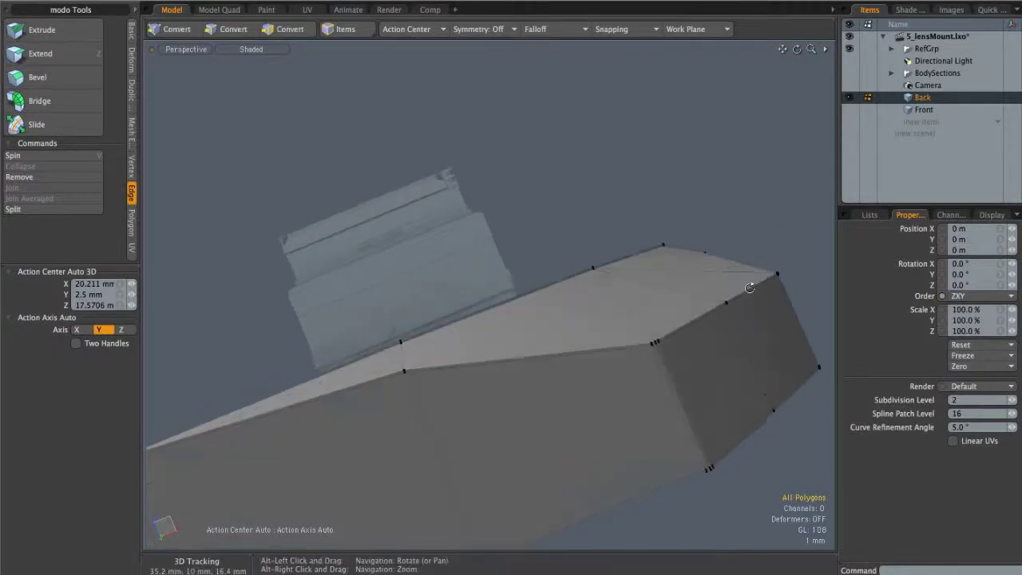
# - Select the six polygons of the Back's new front face and bevel them as a group with a 50 um inset
pyautogui.keyDown('alt'); pyautogui.moveTo(755, 272); pyautogui.dragTo(669, 401); pyautogui.keyUp('alt')
pyautogui.keyDown('alt'); pyautogui.keyDown('shift'); pyautogui.moveTo(611, 352); pyautogui.dragTo(643, 208); pyautogui.keyUp('shift'); pyautogui.keyUp('alt')
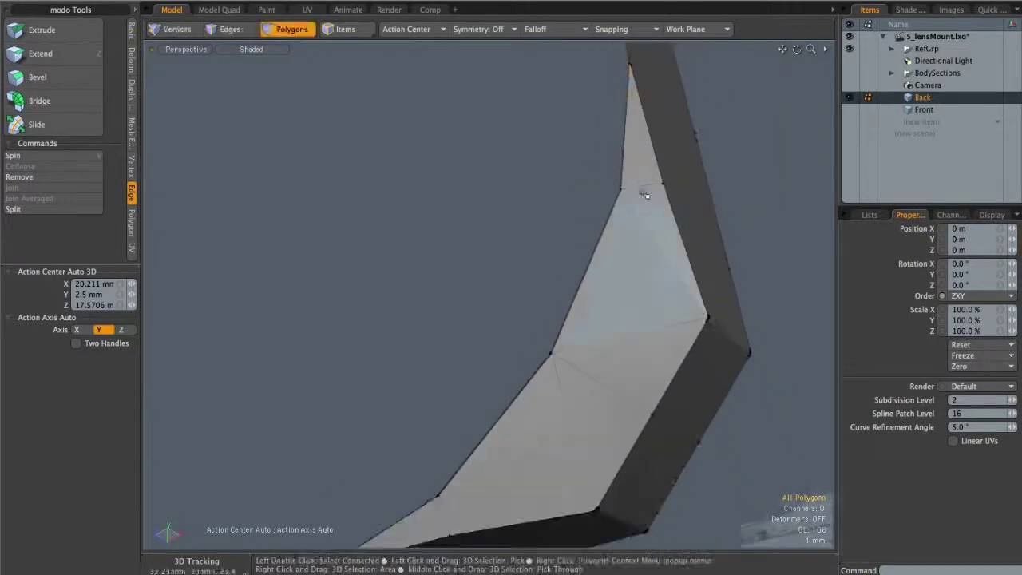
pyautogui.keyDown('alt'); pyautogui.moveTo(588, 442); pyautogui.dragTo(643, 245); pyautogui.keyUp('alt')
pyautogui.keyDown('shift'); pyautogui.click(575, 295); pyautogui.keyUp('shift')
pyautogui.keyDown('alt'); pyautogui.moveTo(575, 295); pyautogui.dragTo(557, 234); pyautogui.keyUp('alt')
pyautogui.press('b')
pyautogui.click(604, 272)
pyautogui.keyDown('alt'); pyautogui.moveTo(560, 234); pyautogui.dragTo(654, 351, button='right'); pyautogui.keyUp('alt')
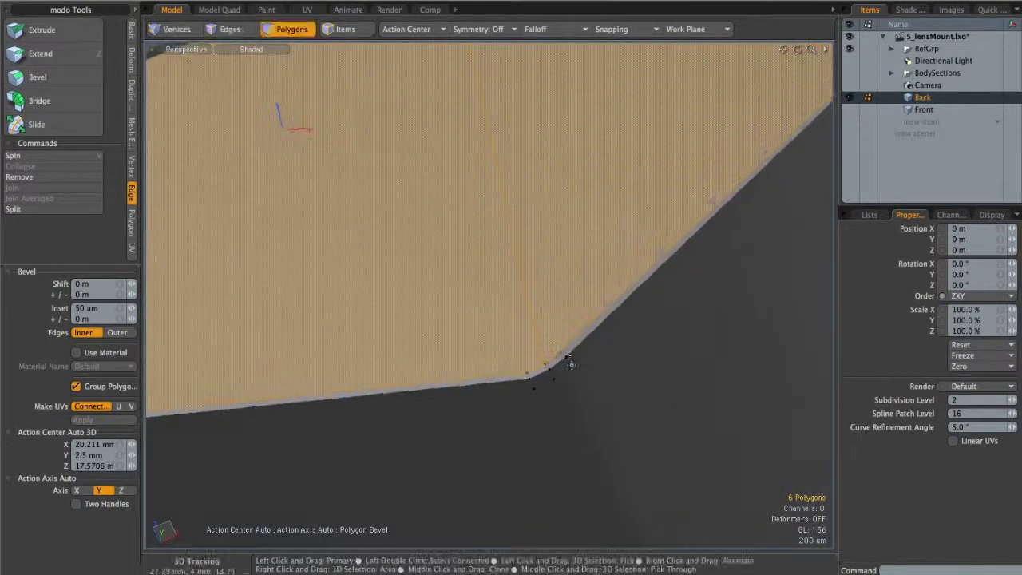
pyautogui.keyDown('alt'); pyautogui.moveTo(570, 359); pyautogui.dragTo(582, 334); pyautogui.keyUp('alt')
pyautogui.keyDown('alt'); pyautogui.moveTo(339, 198); pyautogui.dragTo(428, 249); pyautogui.keyUp('alt')
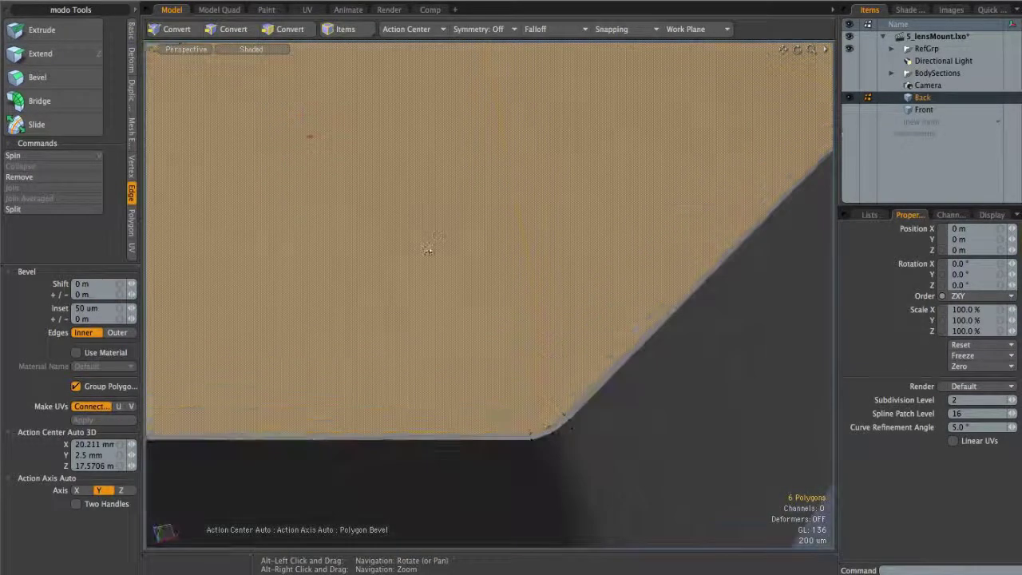
pyautogui.press('space')
# - Examine the surface flow of the Back's smoothed front face in Reflection shading and return the view to Shaded
pyautogui.click(490, 324)
pyautogui.keyDown('alt'); pyautogui.moveTo(567, 320); pyautogui.dragTo(487, 295, button='right'); pyautogui.keyUp('alt')
pyautogui.click(767, 404)
pyautogui.keyDown('alt'); pyautogui.moveTo(750, 395); pyautogui.dragTo(539, 286); pyautogui.keyUp('alt')
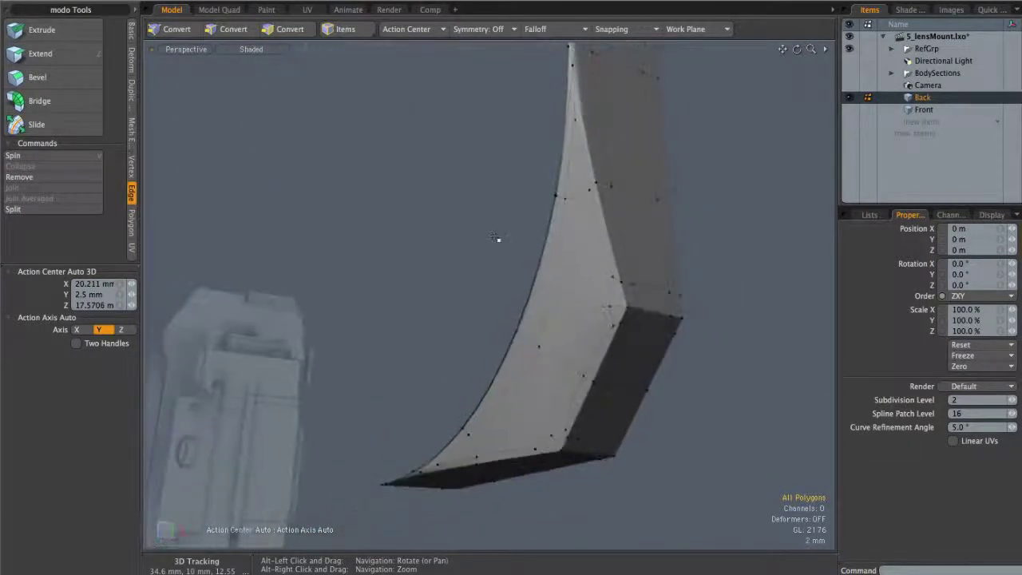
pyautogui.click(248, 50)
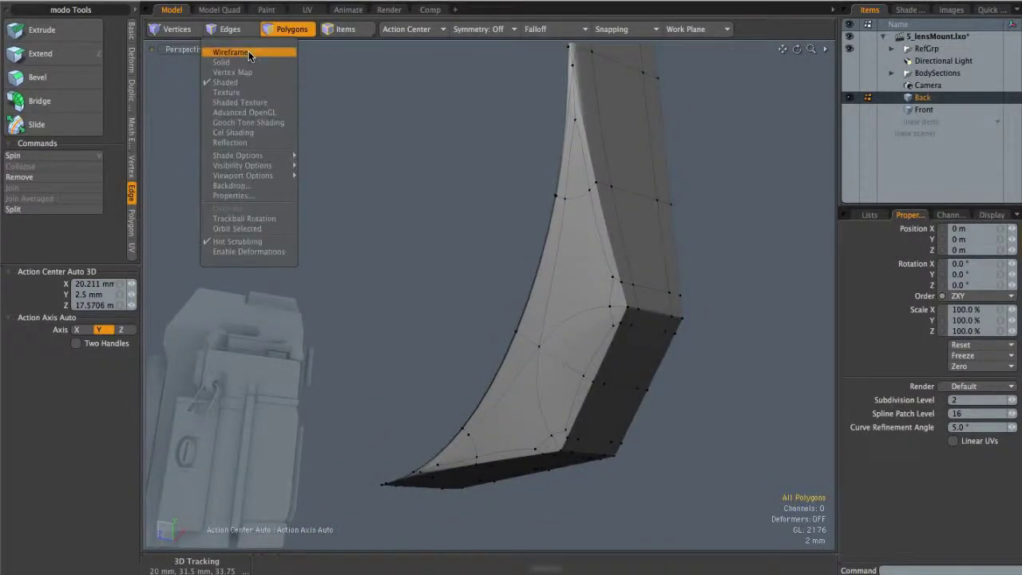
pyautogui.click(239, 143)
pyautogui.keyDown('alt'); pyautogui.moveTo(580, 375); pyautogui.dragTo(610, 387); pyautogui.keyUp('alt')
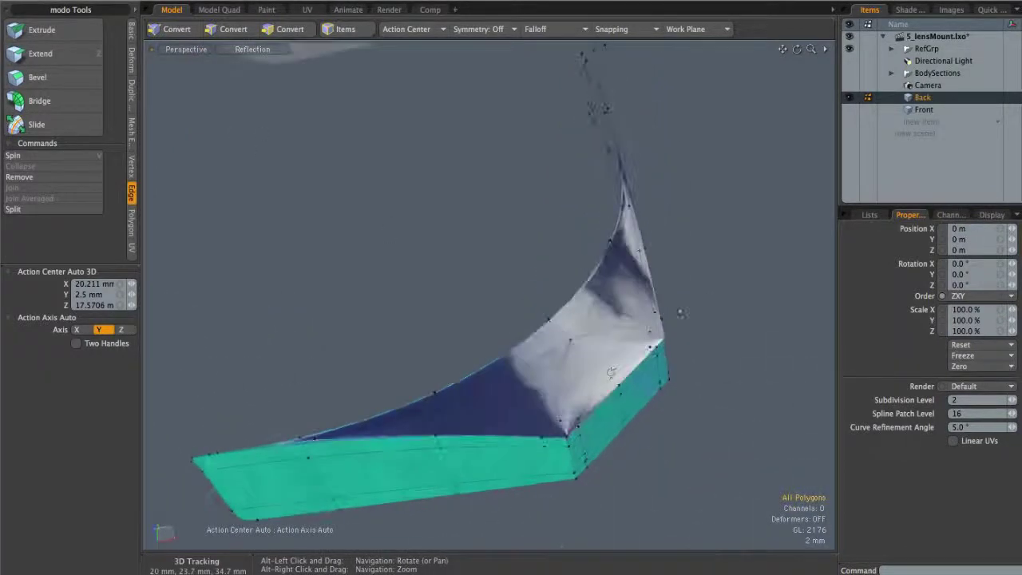
pyautogui.moveTo(606, 327)
pyautogui.keyDown('alt'); pyautogui.mouseDown()
pyautogui.moveTo(622, 341)
pyautogui.moveTo(603, 343)
pyautogui.moveTo(628, 327)
pyautogui.moveTo(538, 401)
pyautogui.moveTo(591, 349)
pyautogui.moveTo(573, 376)
pyautogui.mouseUp(); pyautogui.keyUp('alt')
pyautogui.scroll(4, 565, 367)
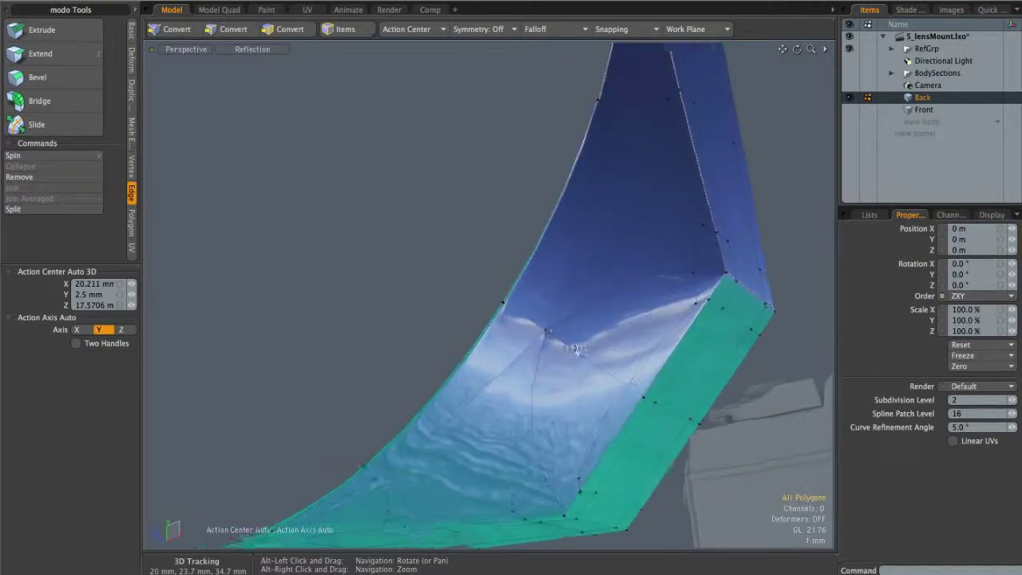
pyautogui.moveTo(545, 328)
pyautogui.keyDown('alt'); pyautogui.mouseDown()
pyautogui.moveTo(604, 308)
pyautogui.moveTo(552, 330)
pyautogui.mouseUp(); pyautogui.keyUp('alt')
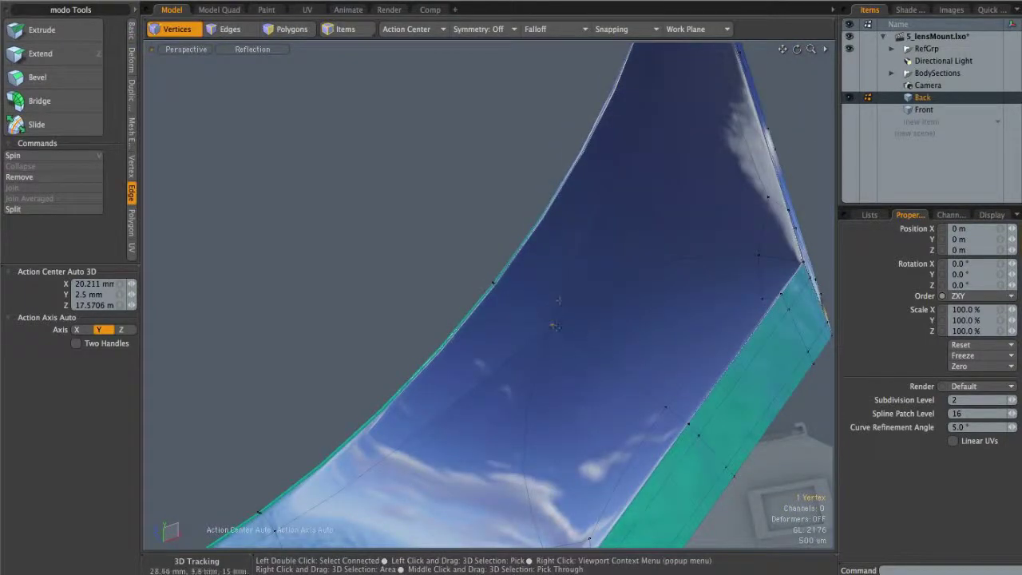
pyautogui.moveTo(524, 338)
pyautogui.keyDown('alt'); pyautogui.mouseDown()
pyautogui.moveTo(582, 320)
pyautogui.moveTo(557, 300)
pyautogui.moveTo(560, 344)
pyautogui.moveTo(571, 323)
pyautogui.moveTo(592, 326)
pyautogui.moveTo(577, 340)
pyautogui.moveTo(628, 325)
pyautogui.moveTo(594, 338)
pyautogui.moveTo(649, 311)
pyautogui.mouseUp(); pyautogui.keyUp('alt')
pyautogui.moveTo(666, 277)
pyautogui.keyDown('alt'); pyautogui.mouseDown()
pyautogui.moveTo(667, 285)
pyautogui.moveTo(641, 246)
pyautogui.moveTo(611, 292)
pyautogui.moveTo(636, 298)
pyautogui.moveTo(595, 334)
pyautogui.moveTo(649, 297)
pyautogui.moveTo(666, 228)
pyautogui.moveTo(540, 325)
pyautogui.mouseUp(); pyautogui.keyUp('alt')
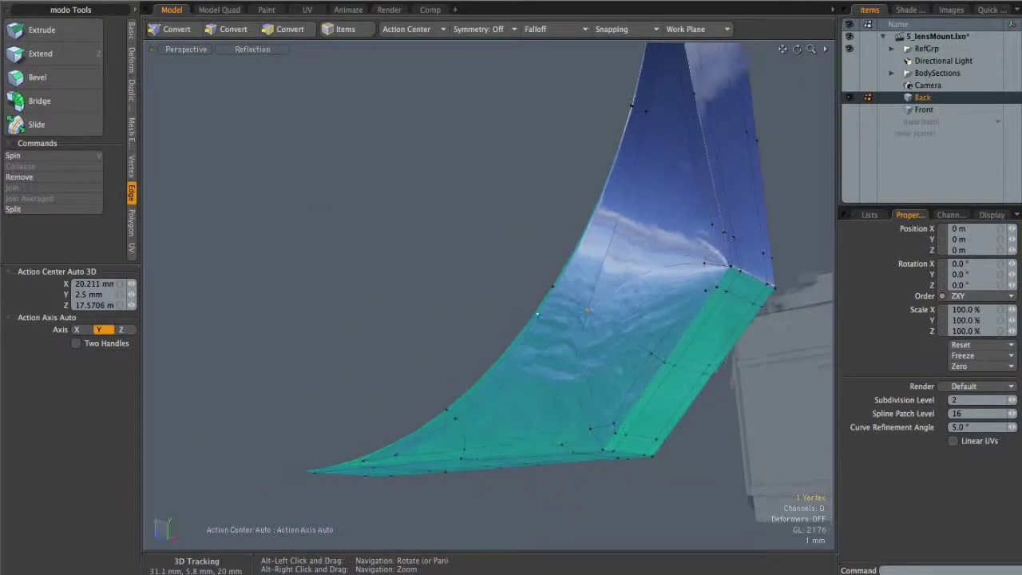
pyautogui.click(250, 52)
pyautogui.click(231, 82)
# - With smoothing off, delete the six thin inset polygons along the Back's curved front edge and check the smoothed result
pyautogui.moveTo(369, 212)
pyautogui.keyDown('alt'); pyautogui.mouseDown()
pyautogui.moveTo(466, 280)
pyautogui.moveTo(705, 287)
pyautogui.mouseUp(); pyautogui.keyUp('alt')
pyautogui.keyDown('alt'); pyautogui.moveTo(607, 267); pyautogui.dragTo(476, 289); pyautogui.keyUp('alt')
pyautogui.press('Tab')
pyautogui.press('3')
pyautogui.keyDown('alt'); pyautogui.moveTo(685, 202); pyautogui.dragTo(600, 288); pyautogui.keyUp('alt')
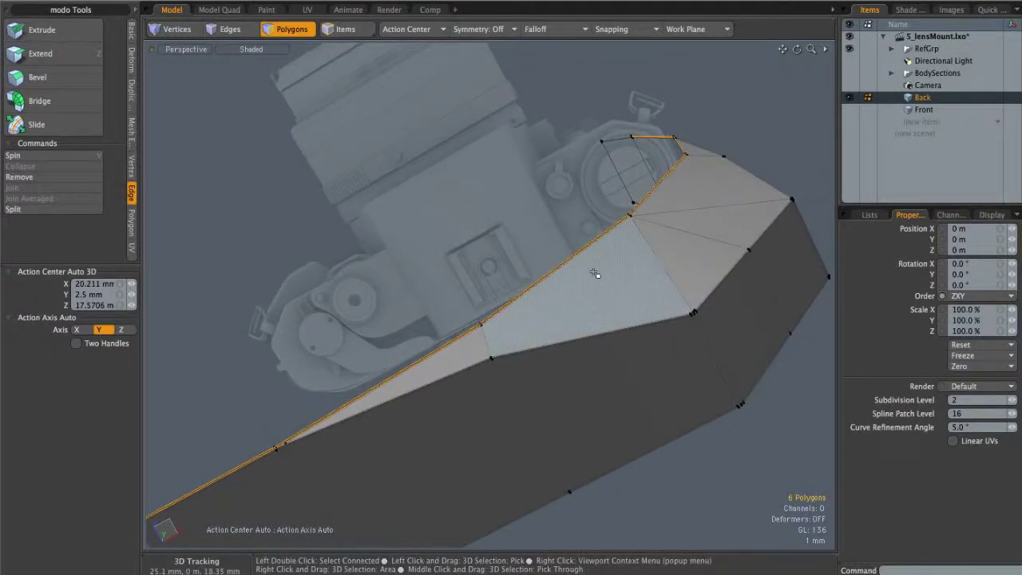
pyautogui.keyDown('alt'); pyautogui.moveTo(640, 185); pyautogui.dragTo(556, 314); pyautogui.keyUp('alt')
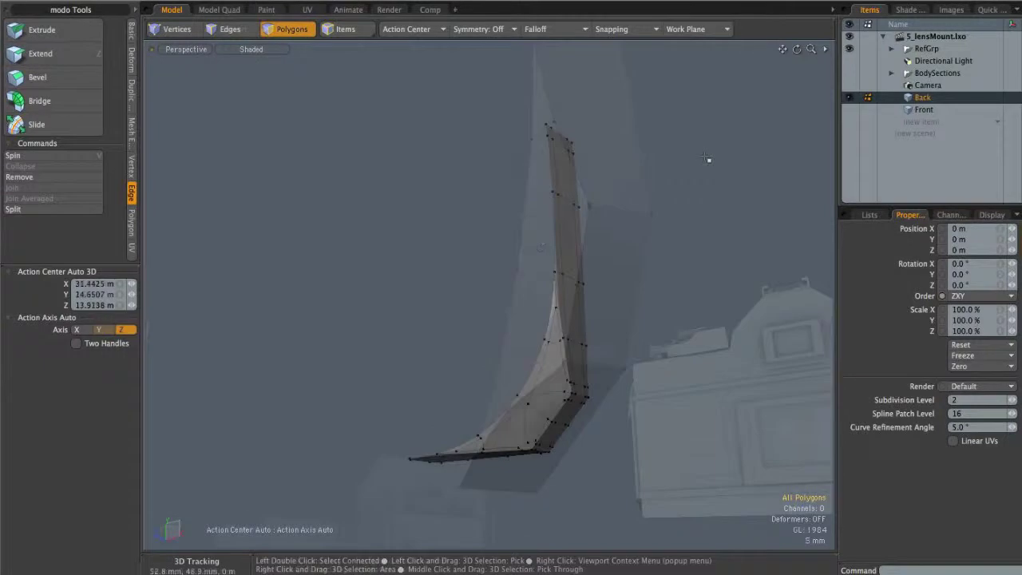
pyautogui.keyDown('alt'); pyautogui.moveTo(707, 159); pyautogui.dragTo(556, 291); pyautogui.keyUp('alt')
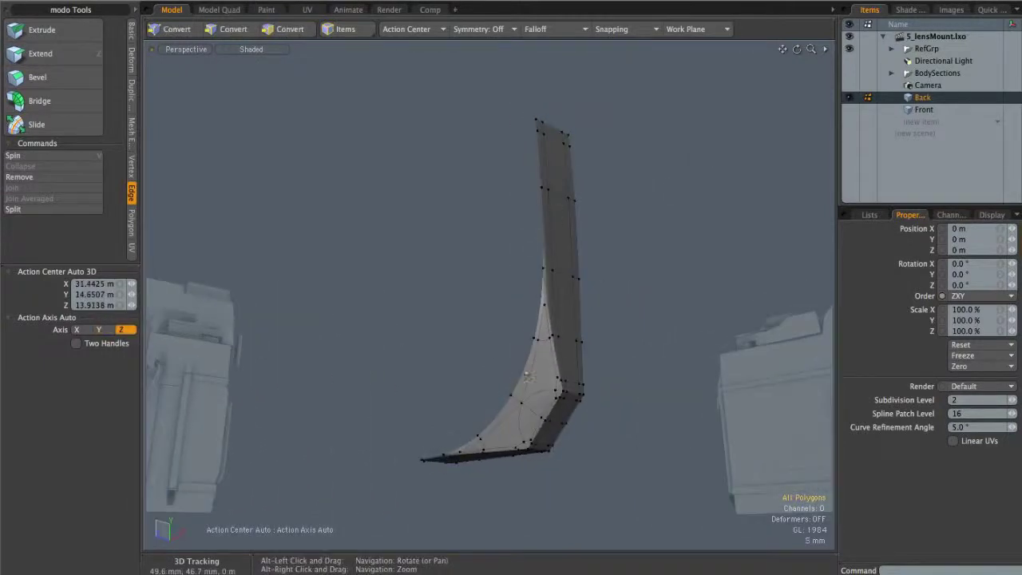
pyautogui.keyDown('alt'); pyautogui.moveTo(571, 228); pyautogui.dragTo(539, 249); pyautogui.keyUp('alt')
# - Show the Front mesh in the front view and make both Front and Back active for editing
pyautogui.hotkey('ctrl', 'space')
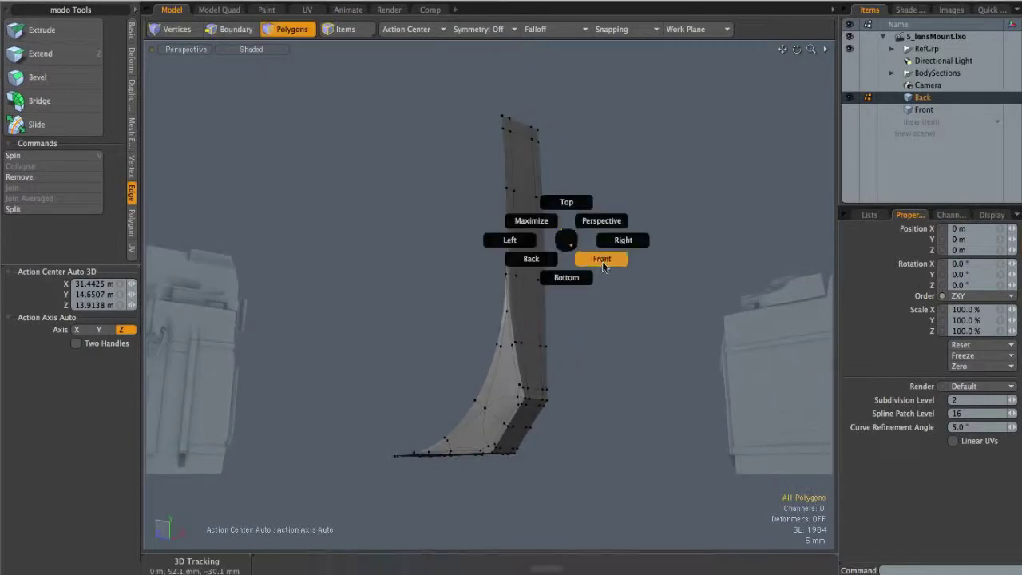
pyautogui.click(604, 266)
pyautogui.keyDown('alt'); pyautogui.moveTo(606, 218); pyautogui.dragTo(595, 213); pyautogui.keyUp('alt')
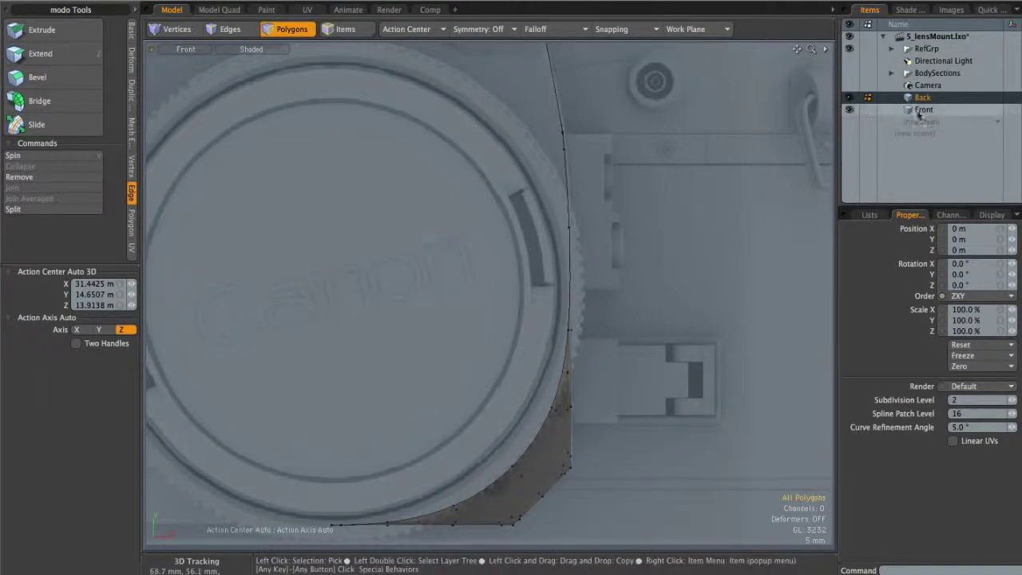
pyautogui.keyDown('alt'); pyautogui.keyDown('shift'); pyautogui.moveTo(575, 160); pyautogui.dragTo(563, 209); pyautogui.keyUp('shift'); pyautogui.keyUp('alt')
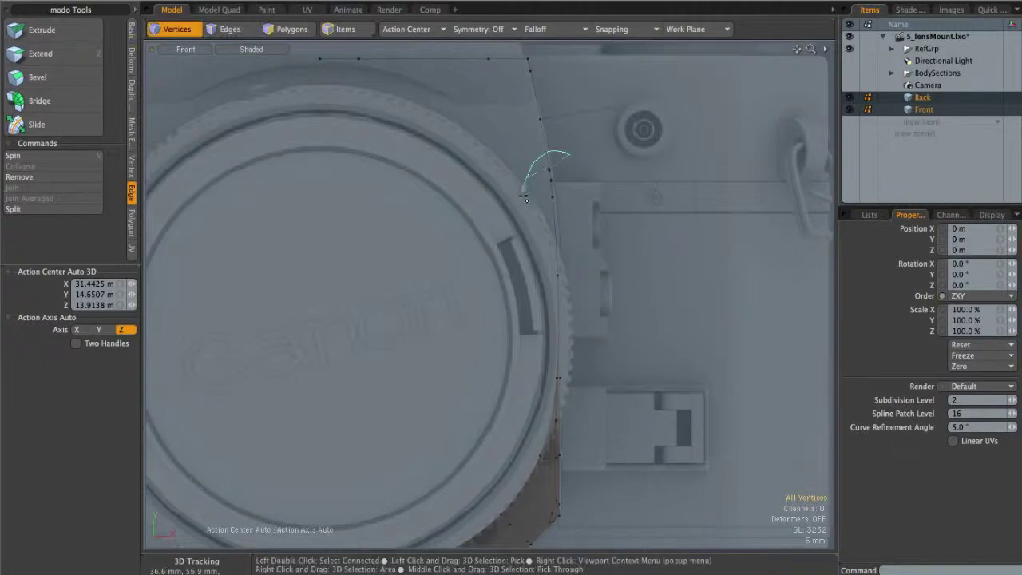
# - Select the seven vertices at the middle of the side wall on both meshes and move them along X to the reference
pyautogui.moveTo(581, 197); pyautogui.dragTo(581, 180, button='right')
pyautogui.scroll(3, 602, 190)
pyautogui.moveTo(601, 189)
pyautogui.keyDown('alt'); pyautogui.mouseDown()
pyautogui.moveTo(576, 173)
pyautogui.moveTo(604, 158)
pyautogui.mouseUp(); pyautogui.keyUp('alt')
pyautogui.scroll(2, 556, 160)
pyautogui.press('w')
pyautogui.keyDown('alt'); pyautogui.keyDown('shift'); pyautogui.moveTo(560, 305); pyautogui.dragTo(537, 148); pyautogui.keyUp('shift'); pyautogui.keyUp('alt')
pyautogui.press('space')
pyautogui.moveTo(536, 148); pyautogui.dragTo(513, 161, button='right')
pyautogui.press('w')
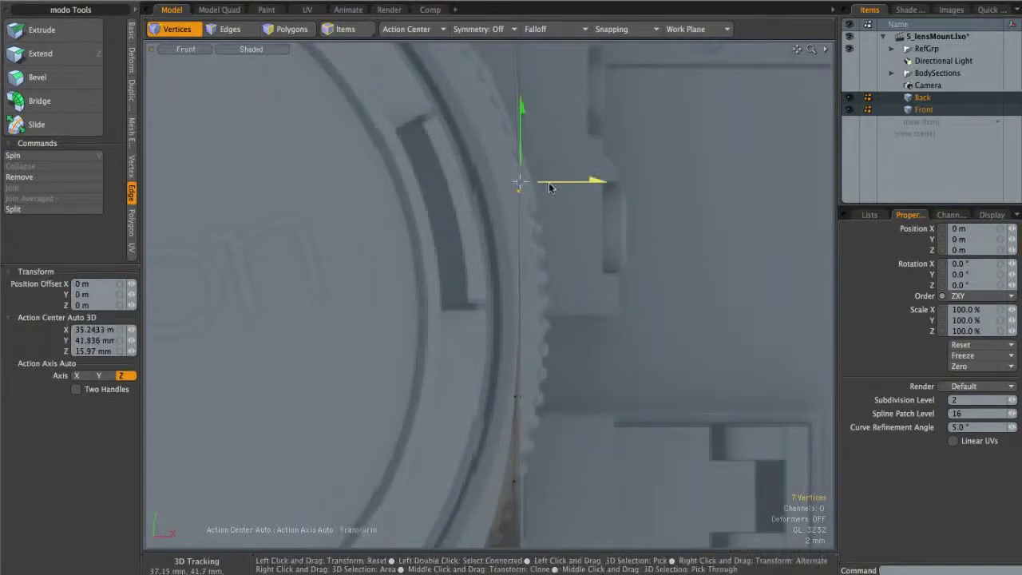
# - Select the 40 vertices around the lower angled corner of both meshes and move them 200 um in X
pyautogui.keyDown('alt'); pyautogui.keyDown('shift'); pyautogui.moveTo(558, 295); pyautogui.dragTo(572, 94); pyautogui.keyUp('shift'); pyautogui.keyUp('alt')
pyautogui.scroll(-2, 546, 316)
pyautogui.keyDown('alt'); pyautogui.keyDown('shift'); pyautogui.moveTo(546, 315); pyautogui.dragTo(586, 214); pyautogui.keyUp('shift'); pyautogui.keyUp('alt')
pyautogui.press('q')
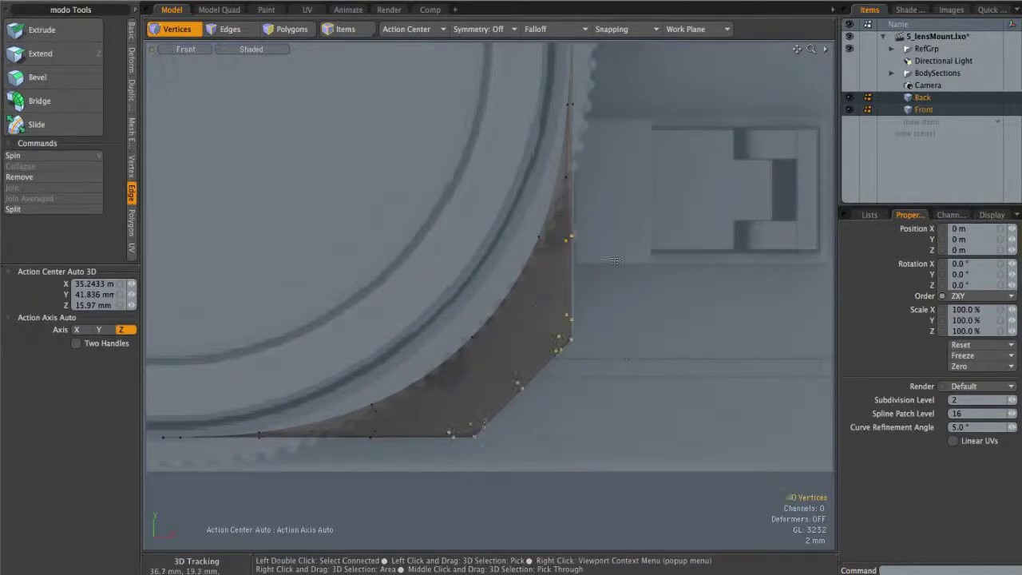
pyautogui.press('w')
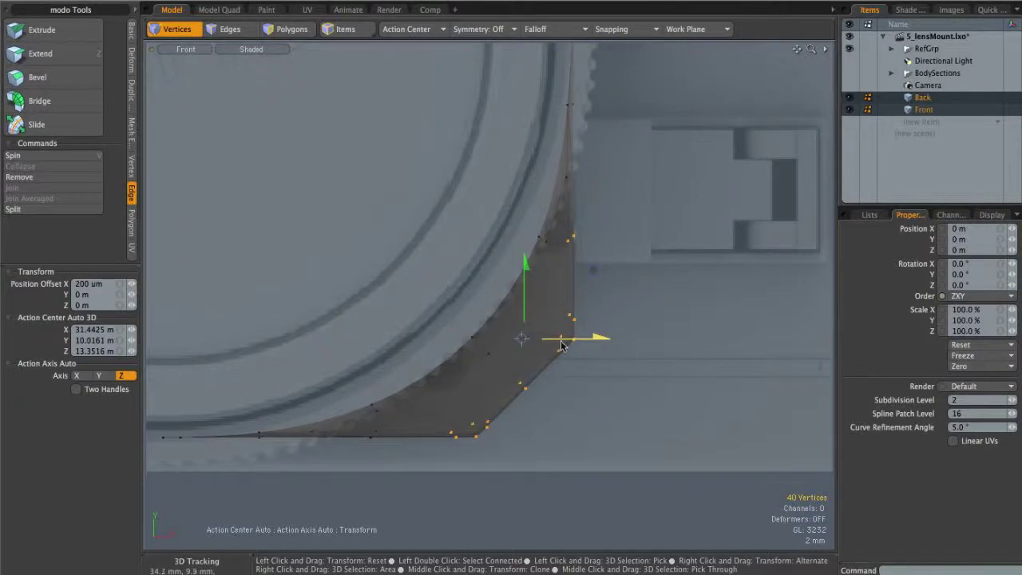
pyautogui.press('q')
pyautogui.click(585, 314)
# - Check the adjusted side profile of both meshes against the reference in the front view and in perspective
pyautogui.keyDown('alt'); pyautogui.keyDown('shift'); pyautogui.moveTo(584, 240); pyautogui.dragTo(586, 351); pyautogui.keyUp('shift'); pyautogui.keyUp('alt')
pyautogui.scroll(-3, 585, 351)
pyautogui.keyDown('alt'); pyautogui.keyDown('shift'); pyautogui.moveTo(553, 152); pyautogui.dragTo(567, 313); pyautogui.keyUp('shift'); pyautogui.keyUp('alt')
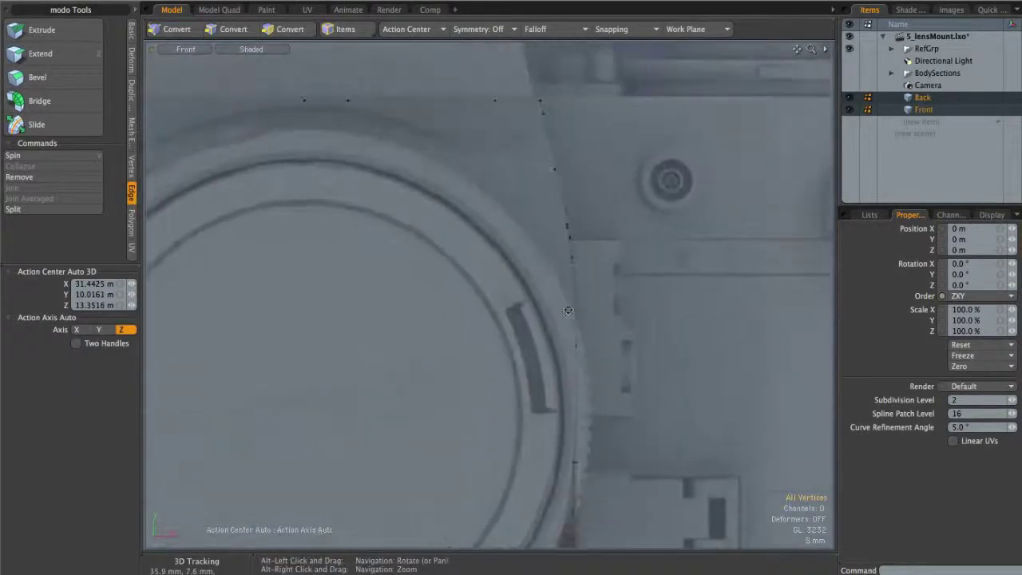
pyautogui.keyDown('alt'); pyautogui.keyDown('shift'); pyautogui.moveTo(586, 218); pyautogui.dragTo(567, 221); pyautogui.keyUp('shift'); pyautogui.keyUp('alt')
pyautogui.scroll(5, 589, 233)
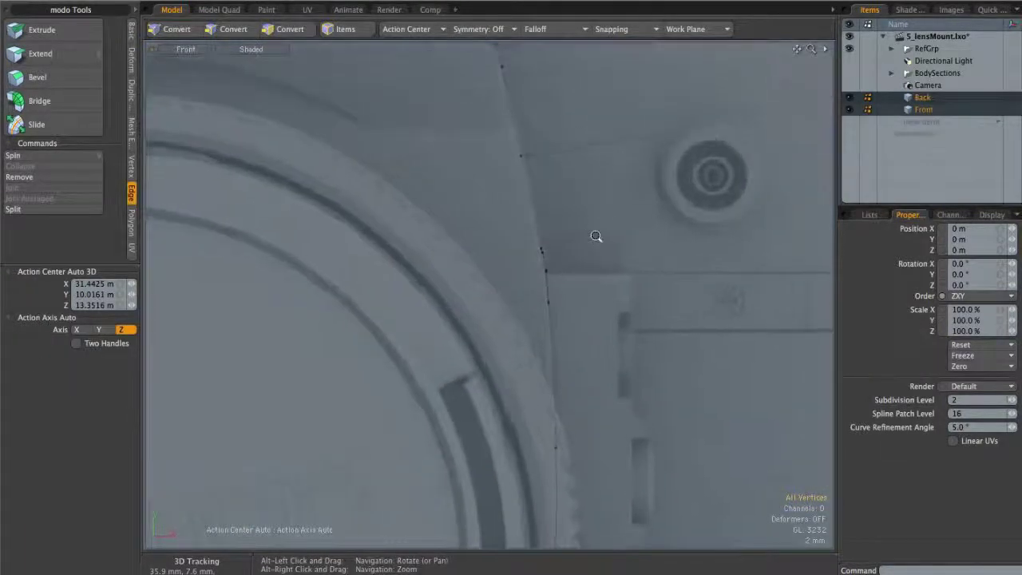
pyautogui.scroll(-3, 596, 237)
pyautogui.hotkey('ctrl', 'space')
pyautogui.click(570, 237)
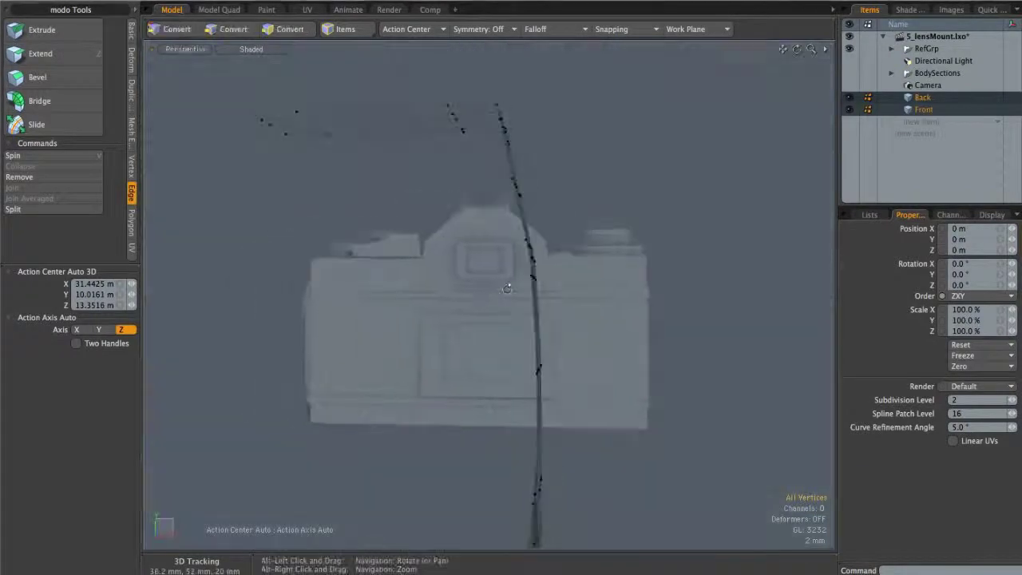
pyautogui.scroll(4, 551, 298)
pyautogui.keyDown('alt'); pyautogui.moveTo(551, 299); pyautogui.dragTo(531, 272); pyautogui.keyUp('alt')
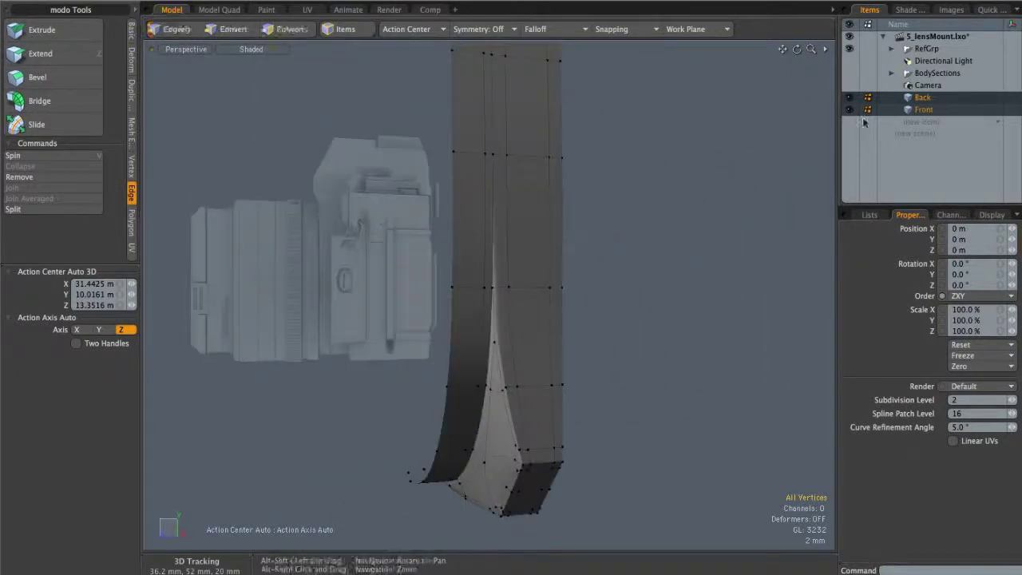
# - Make the Back the only active mesh, hide the Front, and turn off the Back's subdivision smoothing
pyautogui.click(924, 100)
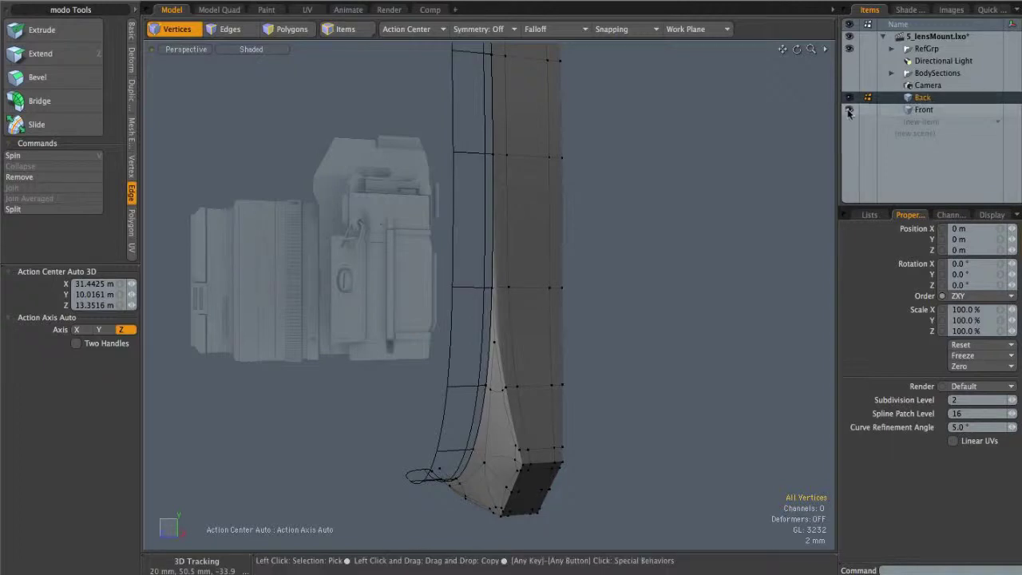
pyautogui.click(850, 111)
pyautogui.keyDown('alt'); pyautogui.moveTo(532, 395); pyautogui.dragTo(523, 410); pyautogui.keyUp('alt')
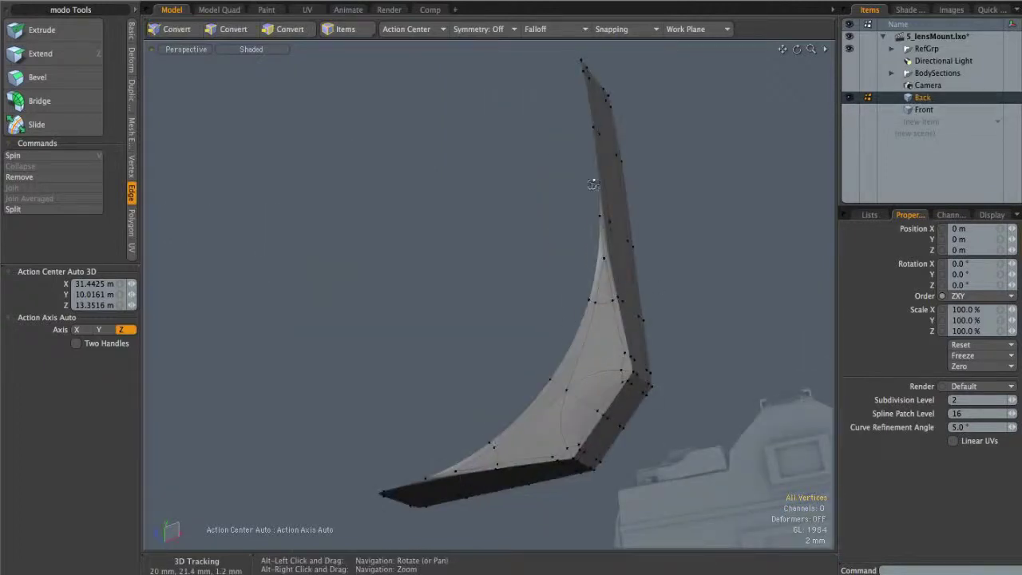
pyautogui.keyDown('alt'); pyautogui.moveTo(510, 390); pyautogui.dragTo(505, 316); pyautogui.keyUp('alt')
pyautogui.keyDown('ctrl'); pyautogui.keyDown('alt'); pyautogui.moveTo(504, 316); pyautogui.dragTo(542, 312); pyautogui.keyUp('alt'); pyautogui.keyUp('ctrl')
pyautogui.press('Tab')
# - Select the edge run along the Back's curved front rim, extend it, and scale the extension to 77.5% in X and Y
pyautogui.keyDown('alt'); pyautogui.keyDown('shift'); pyautogui.moveTo(511, 364); pyautogui.dragTo(429, 335); pyautogui.keyUp('shift'); pyautogui.keyUp('alt')
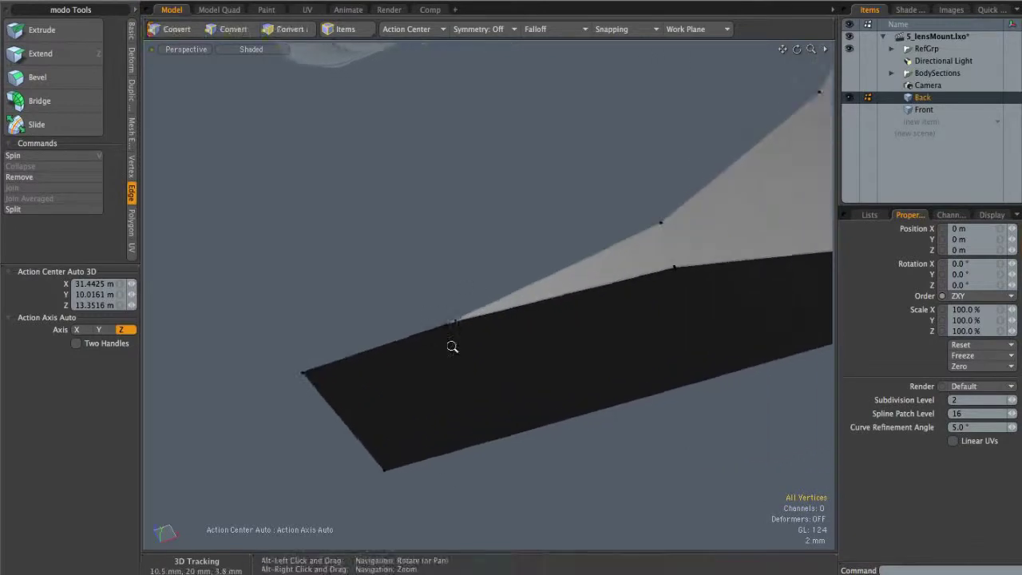
pyautogui.keyDown('alt'); pyautogui.moveTo(429, 335); pyautogui.dragTo(541, 324, button='right'); pyautogui.keyUp('alt')
pyautogui.press('2')
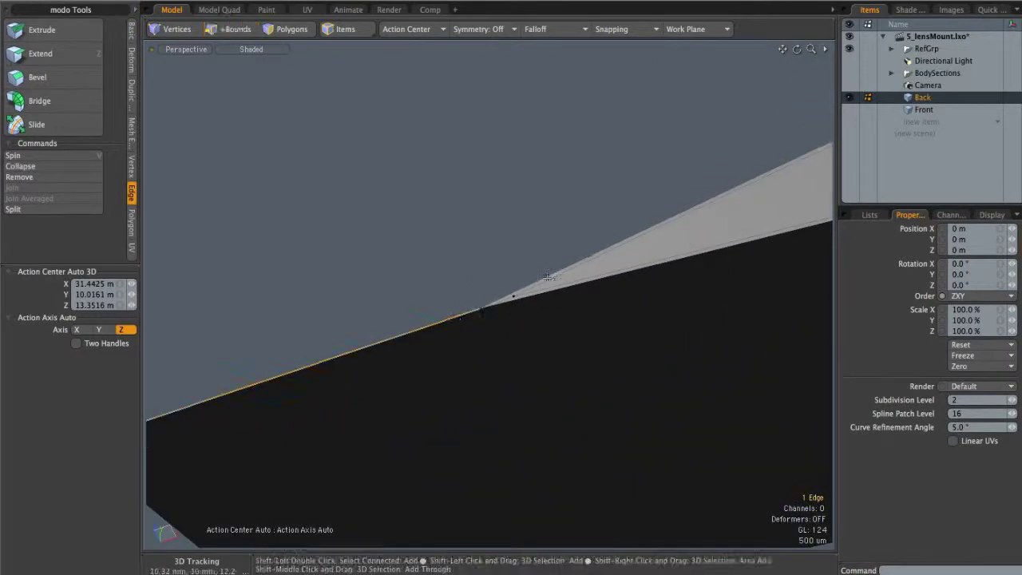
pyautogui.keyDown('ctrl'); pyautogui.keyDown('alt'); pyautogui.moveTo(548, 275); pyautogui.dragTo(511, 355); pyautogui.keyUp('alt'); pyautogui.keyUp('ctrl')
pyautogui.keyDown('alt'); pyautogui.keyDown('shift'); pyautogui.moveTo(607, 160); pyautogui.dragTo(600, 267); pyautogui.keyUp('shift'); pyautogui.keyUp('alt')
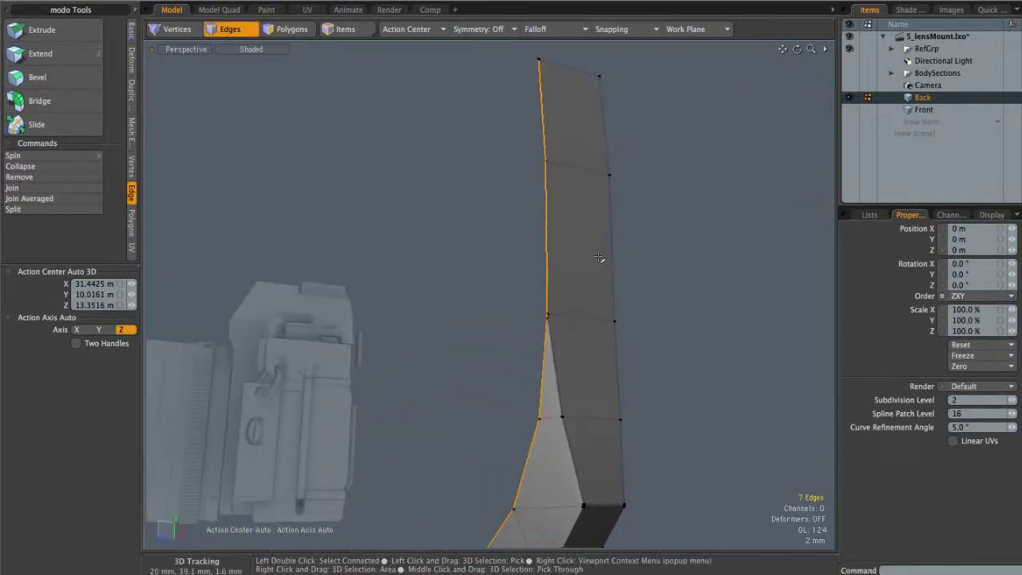
pyautogui.keyDown('ctrl'); pyautogui.keyDown('alt'); pyautogui.moveTo(613, 257); pyautogui.dragTo(564, 312); pyautogui.keyUp('alt'); pyautogui.keyUp('ctrl')
pyautogui.press('z')
pyautogui.click(510, 287)
pyautogui.press('r')
pyautogui.keyDown('alt'); pyautogui.moveTo(552, 252); pyautogui.dragTo(549, 249); pyautogui.keyUp('alt')
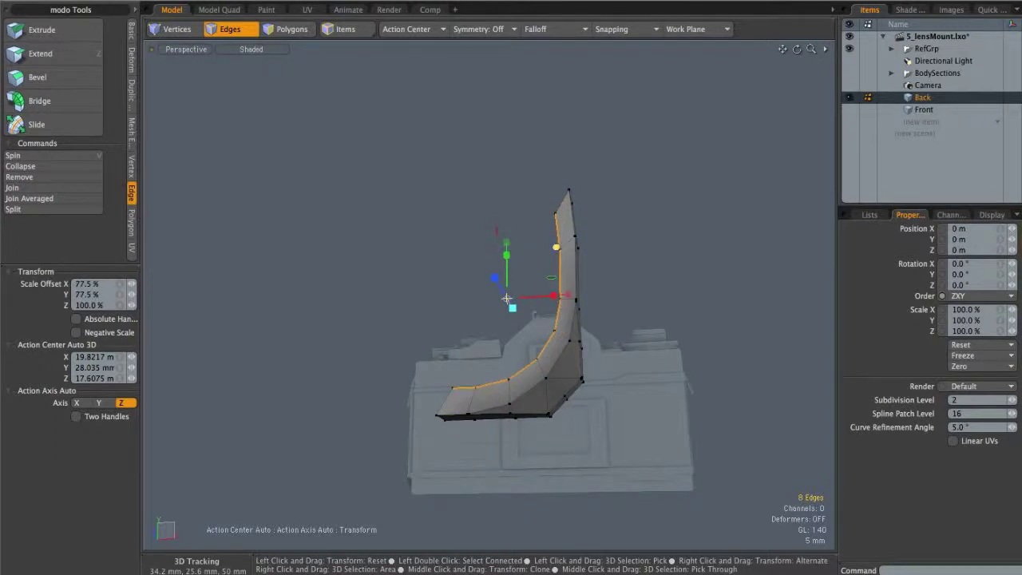
pyautogui.press('q')
pyautogui.click(645, 221)
pyautogui.keyDown('alt'); pyautogui.moveTo(645, 221); pyautogui.dragTo(584, 237); pyautogui.keyUp('alt')
# - In the front view, move the vertices at the extension's upper end 5.75 mm up in Y, level with the strip's end
pyautogui.hotkey('ctrl', 'space')
pyautogui.click(614, 246)
pyautogui.keyDown('alt'); pyautogui.keyDown('shift'); pyautogui.moveTo(565, 158); pyautogui.dragTo(583, 318); pyautogui.keyUp('shift'); pyautogui.keyUp('alt')
pyautogui.press('1')
pyautogui.click(568, 183)
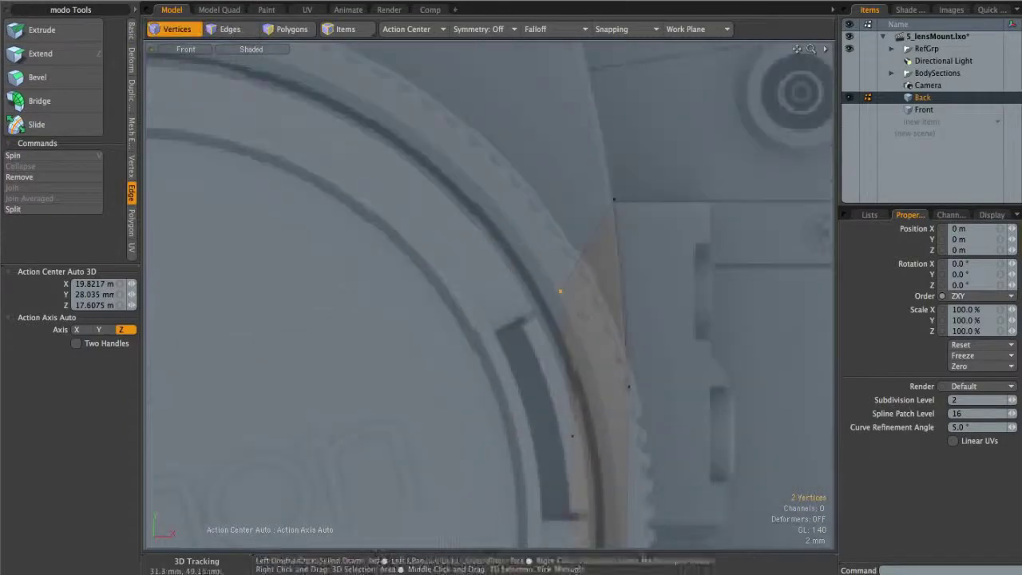
pyautogui.press('w')
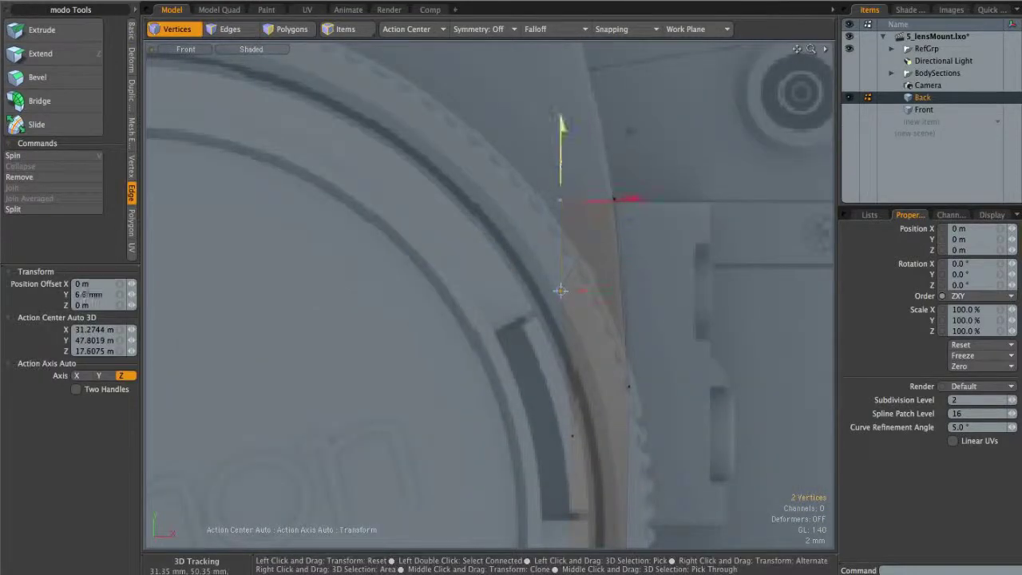
pyautogui.keyDown('ctrl'); pyautogui.keyDown('alt'); pyautogui.moveTo(689, 213); pyautogui.dragTo(778, 217); pyautogui.keyUp('alt'); pyautogui.keyUp('ctrl')
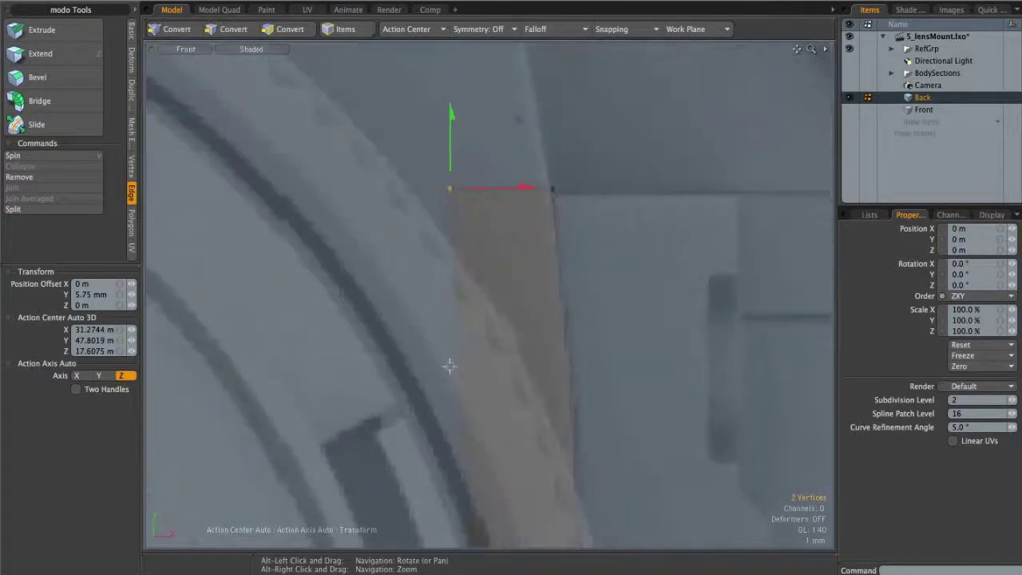
# - Adjust the position of the vertex at the front extension's lower end with the Transform tool
pyautogui.keyDown('ctrl'); pyautogui.keyDown('alt'); pyautogui.moveTo(623, 229); pyautogui.dragTo(459, 312); pyautogui.keyUp('alt'); pyautogui.keyUp('ctrl')
pyautogui.keyDown('alt'); pyautogui.keyDown('shift'); pyautogui.moveTo(455, 428); pyautogui.dragTo(475, 272); pyautogui.keyUp('shift'); pyautogui.keyUp('alt')
pyautogui.keyDown('ctrl'); pyautogui.keyDown('alt'); pyautogui.moveTo(475, 272); pyautogui.dragTo(615, 269); pyautogui.keyUp('alt'); pyautogui.keyUp('ctrl')
pyautogui.press('q')
pyautogui.click(574, 293)
pyautogui.press('w')
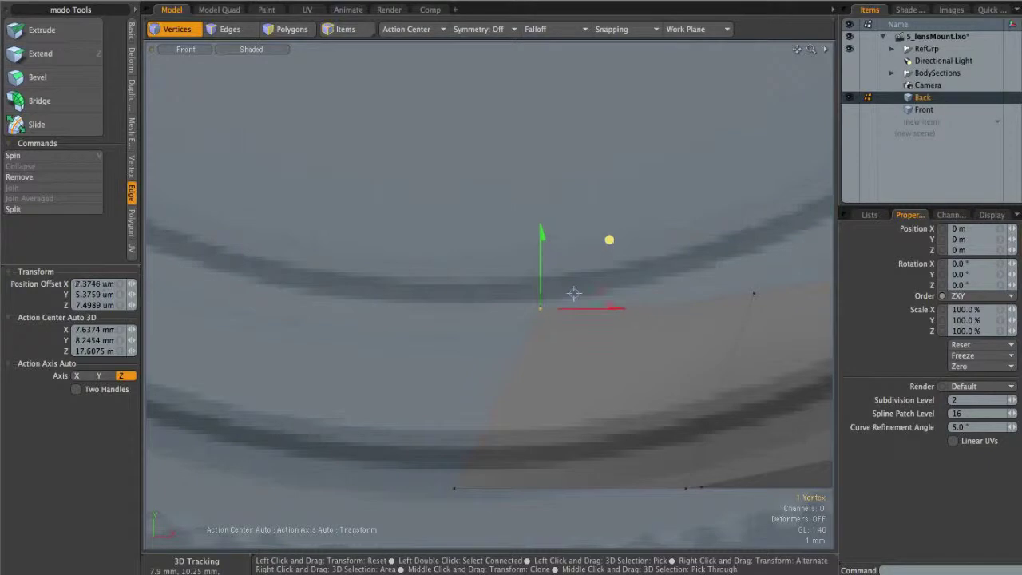
pyautogui.press('q')
pyautogui.click(606, 262)
# - Add a loop slice at 1% along the front extension, right next to the curved rim
pyautogui.keyDown('alt'); pyautogui.moveTo(498, 452); pyautogui.dragTo(542, 364); pyautogui.keyUp('alt')
pyautogui.keyDown('ctrl'); pyautogui.keyDown('alt'); pyautogui.moveTo(565, 308); pyautogui.dragTo(343, 288); pyautogui.keyUp('alt'); pyautogui.keyUp('ctrl')
pyautogui.hotkey('ctrl', 'space')
pyautogui.click(594, 277)
pyautogui.keyDown('alt'); pyautogui.moveTo(584, 320); pyautogui.dragTo(594, 279); pyautogui.keyUp('alt')
pyautogui.keyDown('ctrl'); pyautogui.keyDown('alt'); pyautogui.moveTo(594, 280); pyautogui.dragTo(653, 188); pyautogui.keyUp('alt'); pyautogui.keyUp('ctrl')
pyautogui.keyDown('ctrl'); pyautogui.keyDown('alt'); pyautogui.moveTo(571, 204); pyautogui.dragTo(678, 272); pyautogui.keyUp('alt'); pyautogui.keyUp('ctrl')
pyautogui.press('2')
pyautogui.click(555, 250)
pyautogui.hotkey('alt', 'c')
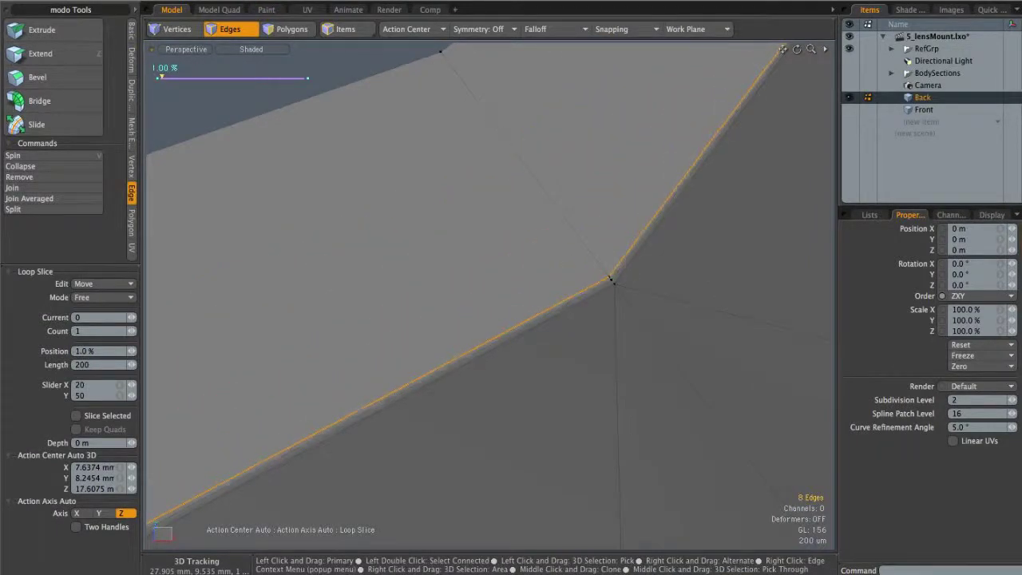
pyautogui.press('space')
pyautogui.click(360, 69)
# - Preview the Back with and without subdivision smoothing and examine the curved rim, corners and rear side
pyautogui.keyDown('alt'); pyautogui.moveTo(360, 69); pyautogui.dragTo(598, 232); pyautogui.keyUp('alt')
pyautogui.press('Tab')
pyautogui.keyDown('ctrl'); pyautogui.keyDown('alt'); pyautogui.moveTo(599, 231); pyautogui.dragTo(554, 219); pyautogui.keyUp('alt'); pyautogui.keyUp('ctrl')
pyautogui.press('Tab')
pyautogui.keyDown('alt'); pyautogui.moveTo(487, 206); pyautogui.dragTo(563, 286); pyautogui.keyUp('alt')
pyautogui.press('Tab')
pyautogui.keyDown('alt'); pyautogui.moveTo(635, 289); pyautogui.dragTo(609, 349); pyautogui.keyUp('alt')
pyautogui.keyDown('alt'); pyautogui.moveTo(607, 198); pyautogui.dragTo(633, 252); pyautogui.keyUp('alt')
pyautogui.keyDown('alt'); pyautogui.moveTo(634, 252); pyautogui.dragTo(354, 260, button='right'); pyautogui.keyUp('alt')
pyautogui.keyDown('alt'); pyautogui.moveTo(605, 317); pyautogui.dragTo(517, 198); pyautogui.keyUp('alt')
pyautogui.keyDown('alt'); pyautogui.moveTo(516, 198); pyautogui.dragTo(650, 229, button='right'); pyautogui.keyUp('alt')
pyautogui.keyDown('alt'); pyautogui.moveTo(650, 228); pyautogui.dragTo(490, 214); pyautogui.keyUp('alt')
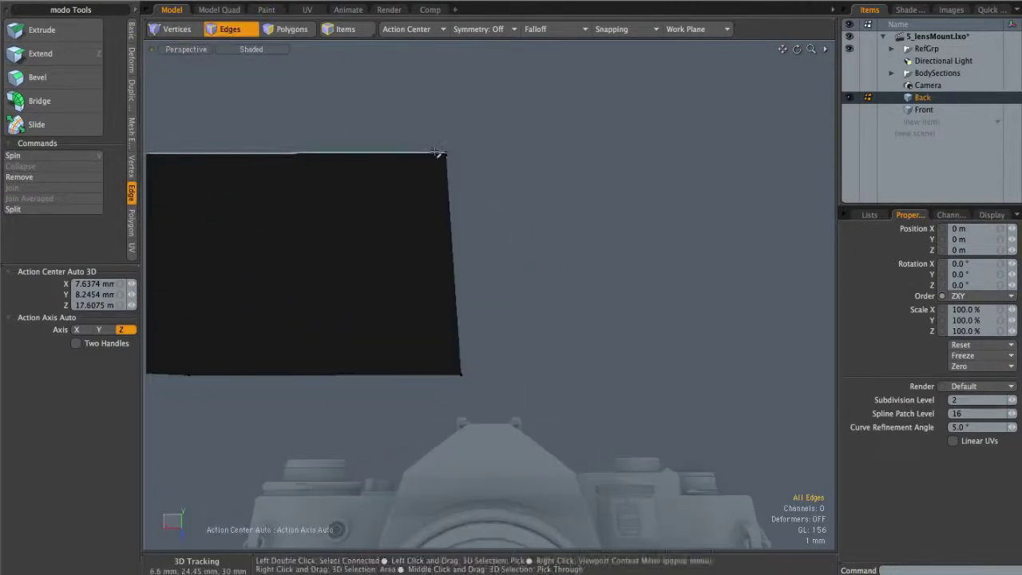
# - Select the Back's rear outer edge run, extend it, and scale the extension inward to about 88% in X and Y
pyautogui.keyDown('alt'); pyautogui.keyDown('shift'); pyautogui.moveTo(426, 158); pyautogui.dragTo(567, 219); pyautogui.keyUp('shift'); pyautogui.keyUp('alt')
pyautogui.click(633, 162)
pyautogui.keyDown('shift'); pyautogui.click(605, 162); pyautogui.keyUp('shift')
pyautogui.keyDown('ctrl'); pyautogui.keyDown('alt'); pyautogui.moveTo(600, 164); pyautogui.dragTo(566, 279); pyautogui.keyUp('alt'); pyautogui.keyUp('ctrl')
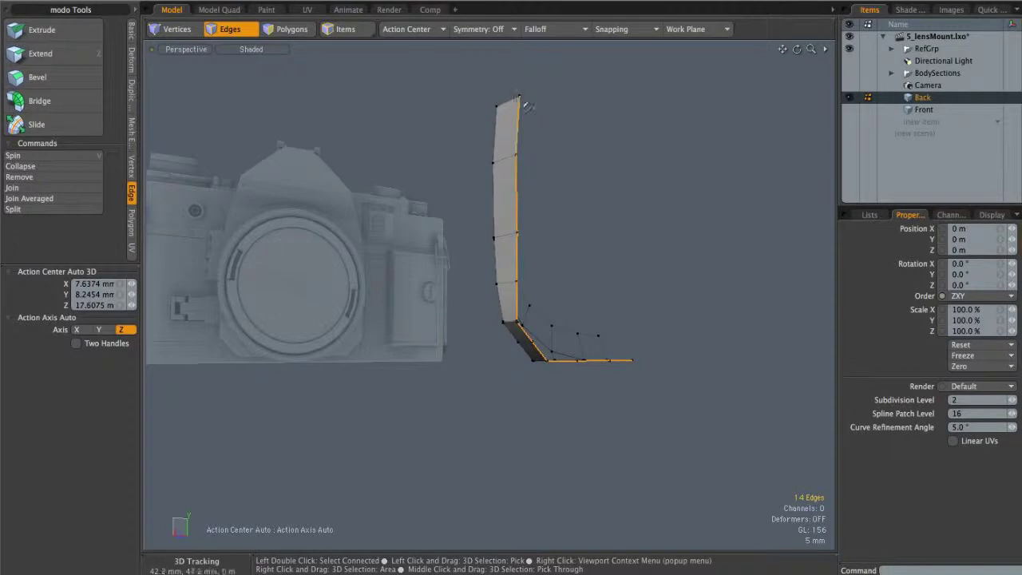
pyautogui.keyDown('alt'); pyautogui.moveTo(618, 210); pyautogui.dragTo(593, 244); pyautogui.keyUp('alt')
pyautogui.press('z')
pyautogui.click(573, 229)
pyautogui.press('r')
pyautogui.keyDown('alt'); pyautogui.moveTo(527, 168); pyautogui.dragTo(519, 173); pyautogui.keyUp('alt')
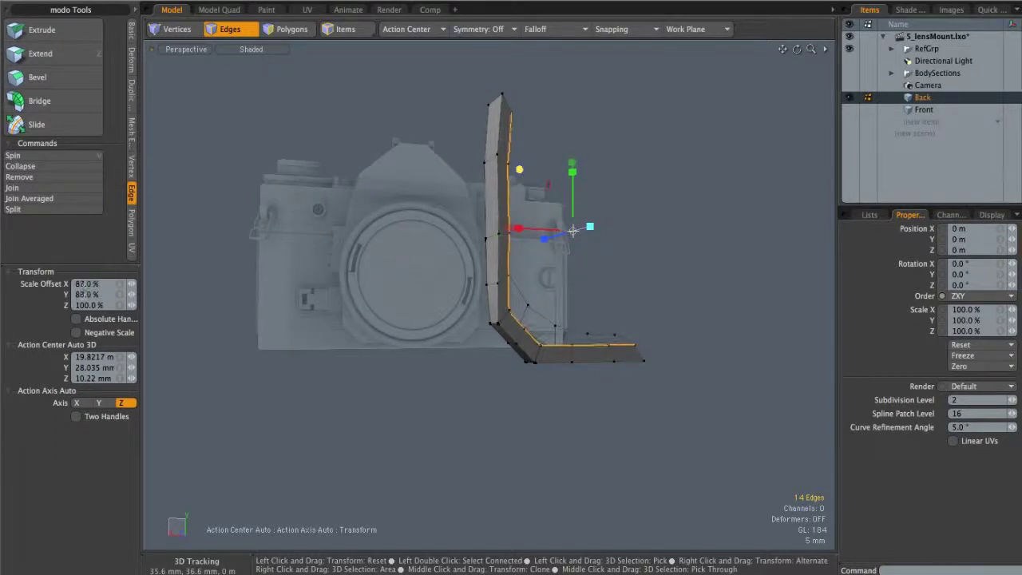
pyautogui.moveTo(519, 170); pyautogui.dragTo(587, 201)
# - In the back view, move the two vertices at the rear extension's upper end up in Y, toward the strip's end
pyautogui.hotkey('ctrl', 'space')
pyautogui.click(494, 207)
pyautogui.press('space')
pyautogui.press('1')
pyautogui.middleClick(526, 235)
pyautogui.press('w')
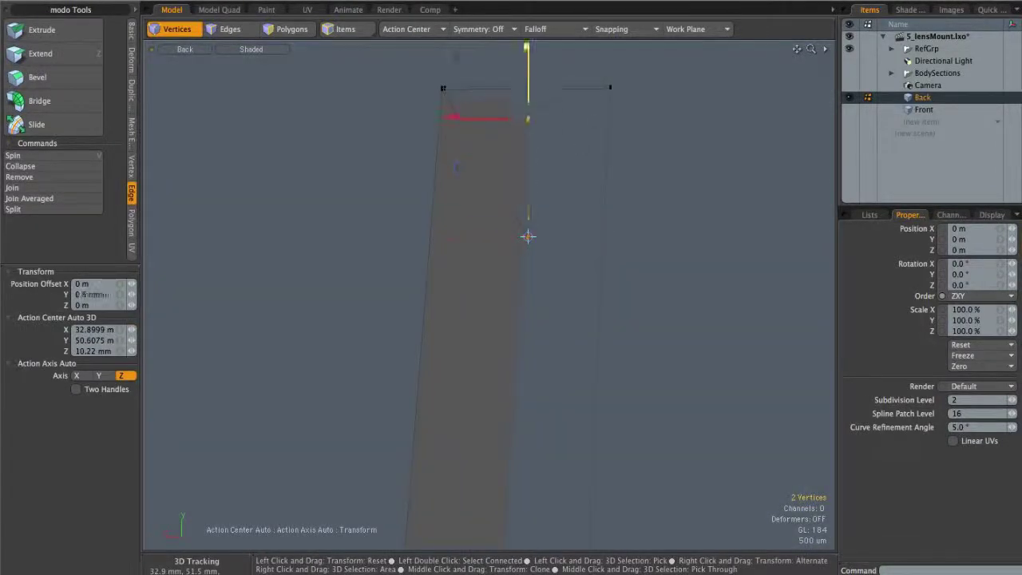
pyautogui.moveTo(528, 42); pyautogui.dragTo(528, 38)
# - In the back view, move the two vertices at the rear extension's lower end in X, toward the strip's end
pyautogui.keyDown('alt'); pyautogui.moveTo(595, 259); pyautogui.dragTo(423, 297, button='right'); pyautogui.keyUp('alt')
pyautogui.keyDown('alt'); pyautogui.keyDown('shift'); pyautogui.moveTo(543, 431); pyautogui.dragTo(504, 221); pyautogui.keyUp('shift'); pyautogui.keyUp('alt')
pyautogui.keyDown('alt'); pyautogui.keyDown('shift'); pyautogui.moveTo(599, 391); pyautogui.dragTo(490, 164); pyautogui.keyUp('shift'); pyautogui.keyUp('alt')
pyautogui.keyDown('alt'); pyautogui.moveTo(563, 269); pyautogui.dragTo(680, 298, button='right'); pyautogui.keyUp('alt')
pyautogui.click(595, 290)
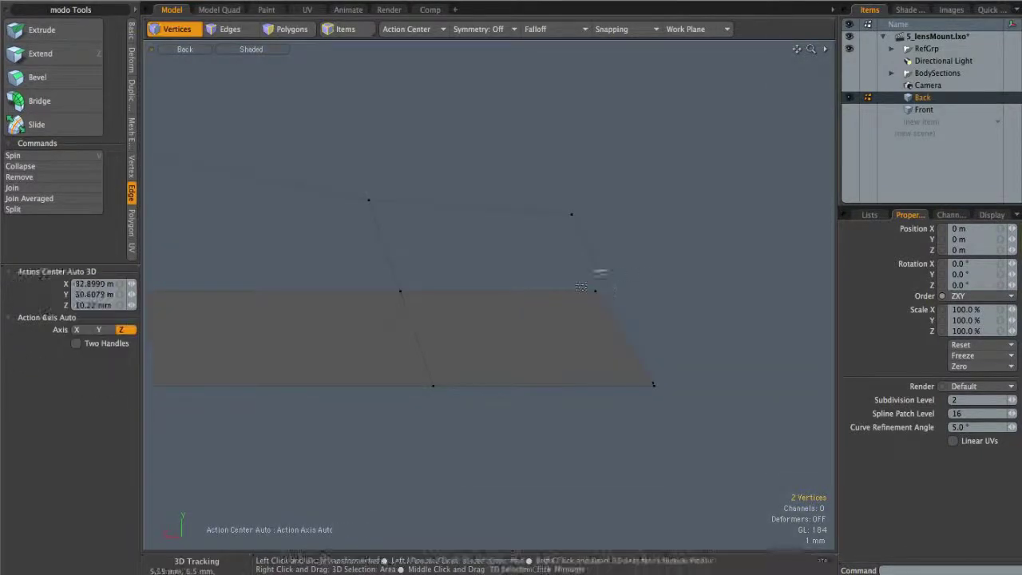
pyautogui.press('space')
pyautogui.press('Escape')
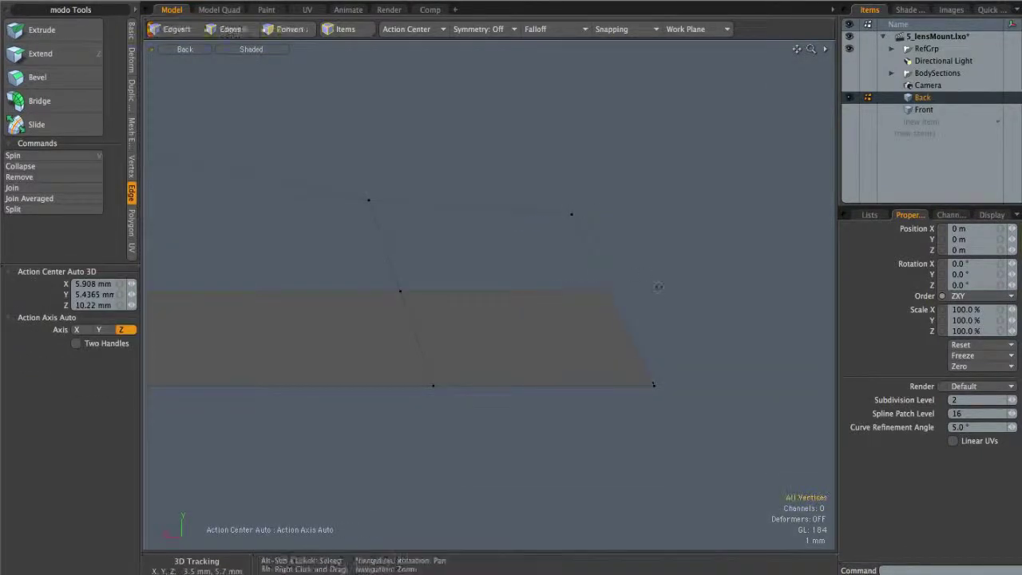
# - Add a loop slice at 1% along the Back's rear extension, right next to the rear edge
pyautogui.keyDown('alt'); pyautogui.moveTo(595, 290); pyautogui.dragTo(563, 299, button='right'); pyautogui.keyUp('alt')
pyautogui.keyDown('alt'); pyautogui.keyDown('shift'); pyautogui.moveTo(563, 299); pyautogui.dragTo(609, 284); pyautogui.keyUp('shift'); pyautogui.keyUp('alt')
pyautogui.keyDown('alt'); pyautogui.keyDown('shift'); pyautogui.moveTo(543, 252); pyautogui.dragTo(578, 288); pyautogui.keyUp('shift'); pyautogui.keyUp('alt')
pyautogui.keyDown('alt'); pyautogui.moveTo(579, 288); pyautogui.dragTo(511, 240, button='right'); pyautogui.keyUp('alt')
pyautogui.keyDown('alt'); pyautogui.keyDown('shift'); pyautogui.moveTo(529, 110); pyautogui.dragTo(587, 228); pyautogui.keyUp('shift'); pyautogui.keyUp('alt')
pyautogui.hotkey('ctrl', 'space')
pyautogui.click(528, 201)
pyautogui.keyDown('alt'); pyautogui.moveTo(586, 228); pyautogui.dragTo(657, 232, button='right'); pyautogui.keyUp('alt')
pyautogui.keyDown('alt'); pyautogui.moveTo(656, 232); pyautogui.dragTo(468, 212); pyautogui.keyUp('alt')
pyautogui.press('2')
pyautogui.click(502, 245)
pyautogui.keyDown('alt'); pyautogui.moveTo(469, 212); pyautogui.dragTo(541, 242, button='right'); pyautogui.keyUp('alt')
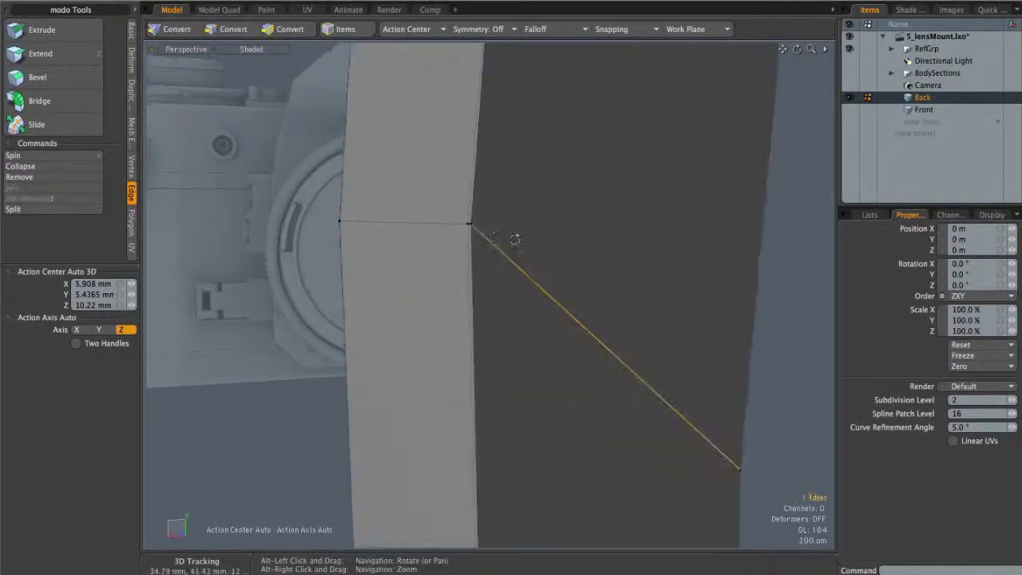
pyautogui.hotkey('alt', 'c')
pyautogui.click(540, 242)
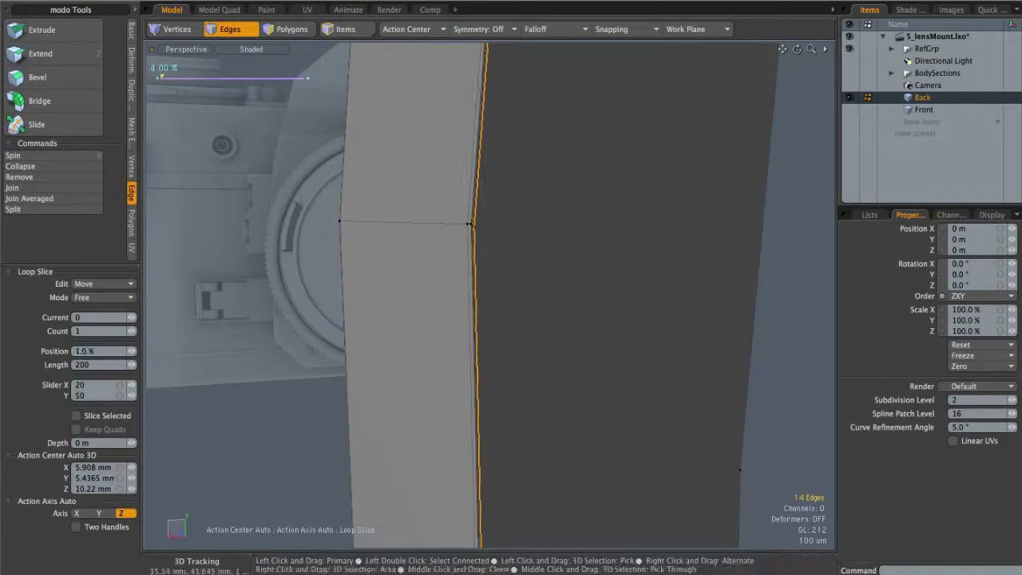
pyautogui.press('Escape')
pyautogui.press('Escape')
# - Examine the Back's new rear flange, then display the Back and Front together and inspect how the two meshes fit
pyautogui.keyDown('alt'); pyautogui.moveTo(418, 242); pyautogui.dragTo(566, 183); pyautogui.keyUp('alt')
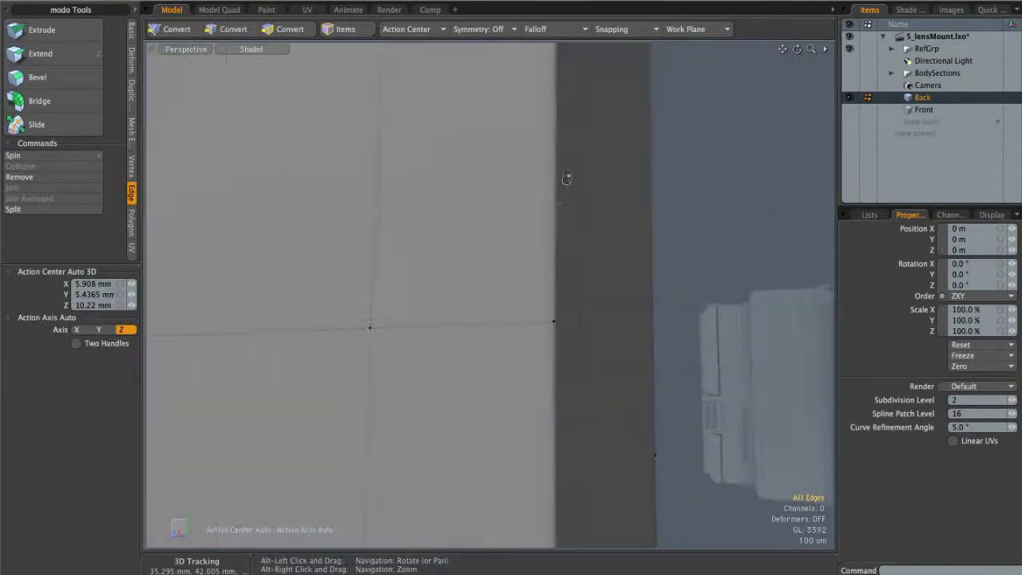
pyautogui.keyDown('alt'); pyautogui.moveTo(559, 378); pyautogui.dragTo(627, 387); pyautogui.keyUp('alt')
pyautogui.keyDown('alt'); pyautogui.moveTo(627, 387); pyautogui.dragTo(599, 395, button='right'); pyautogui.keyUp('alt')
pyautogui.keyDown('alt'); pyautogui.keyDown('shift'); pyautogui.moveTo(599, 394); pyautogui.dragTo(506, 217); pyautogui.keyUp('shift'); pyautogui.keyUp('alt')
pyautogui.keyDown('alt'); pyautogui.moveTo(506, 217); pyautogui.dragTo(457, 239, button='right'); pyautogui.keyUp('alt')
pyautogui.keyDown('alt'); pyautogui.keyDown('shift'); pyautogui.moveTo(456, 239); pyautogui.dragTo(591, 303); pyautogui.keyUp('shift'); pyautogui.keyUp('alt')
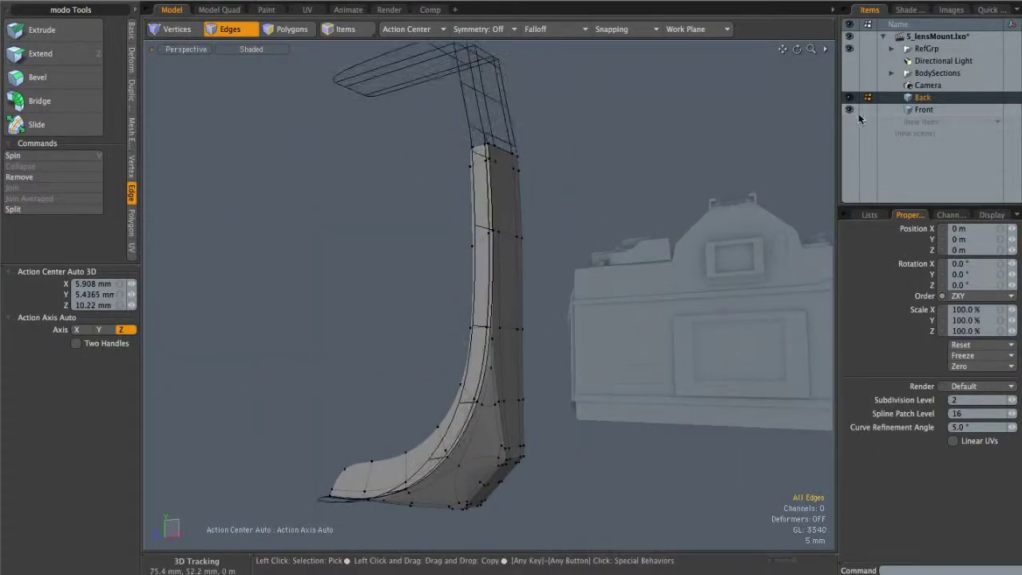
pyautogui.click(918, 111)
pyautogui.keyDown('alt'); pyautogui.moveTo(620, 212); pyautogui.dragTo(539, 215); pyautogui.keyUp('alt')
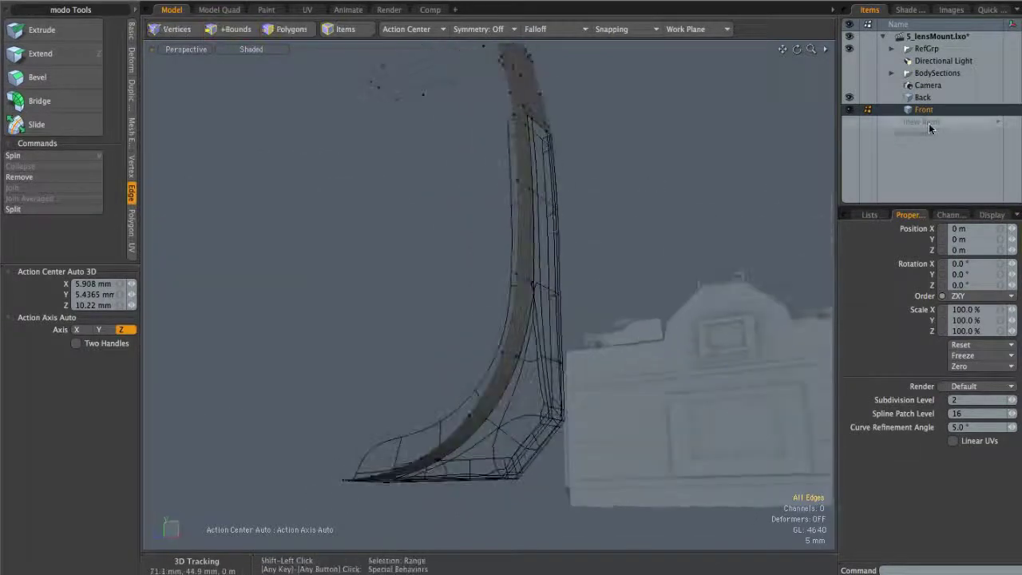
pyautogui.keyDown('shift'); pyautogui.click(922, 96); pyautogui.keyUp('shift')
pyautogui.keyDown('alt'); pyautogui.moveTo(559, 344); pyautogui.dragTo(611, 363); pyautogui.keyUp('alt')
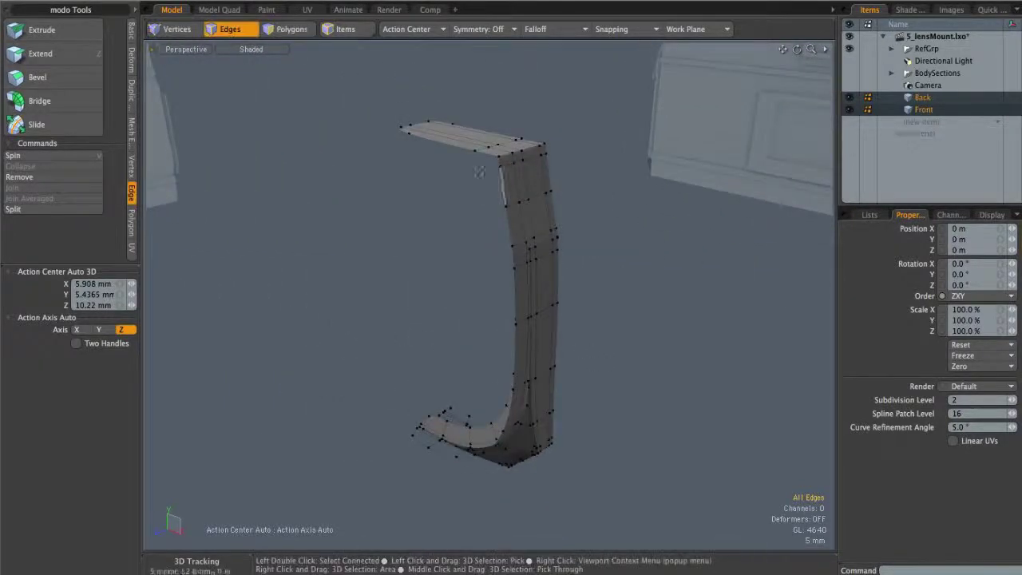
pyautogui.keyDown('alt'); pyautogui.moveTo(595, 162); pyautogui.dragTo(587, 168); pyautogui.keyUp('alt')
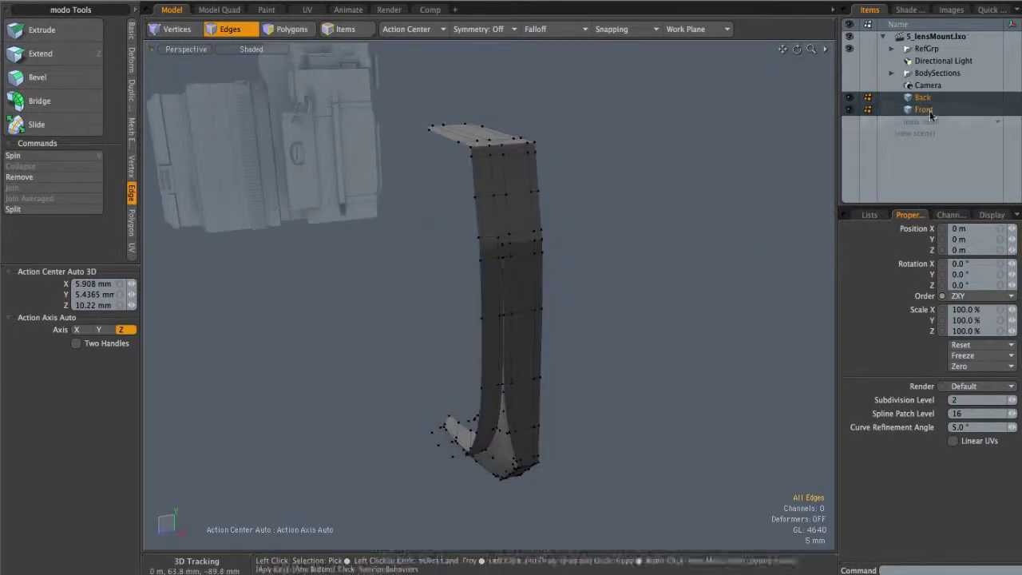
# - Isolate the Front and select its whole rear edge run, including the short edges at the inner and outer corners
pyautogui.click(898, 111)
pyautogui.keyDown('alt'); pyautogui.moveTo(519, 280); pyautogui.dragTo(465, 238); pyautogui.keyUp('alt')
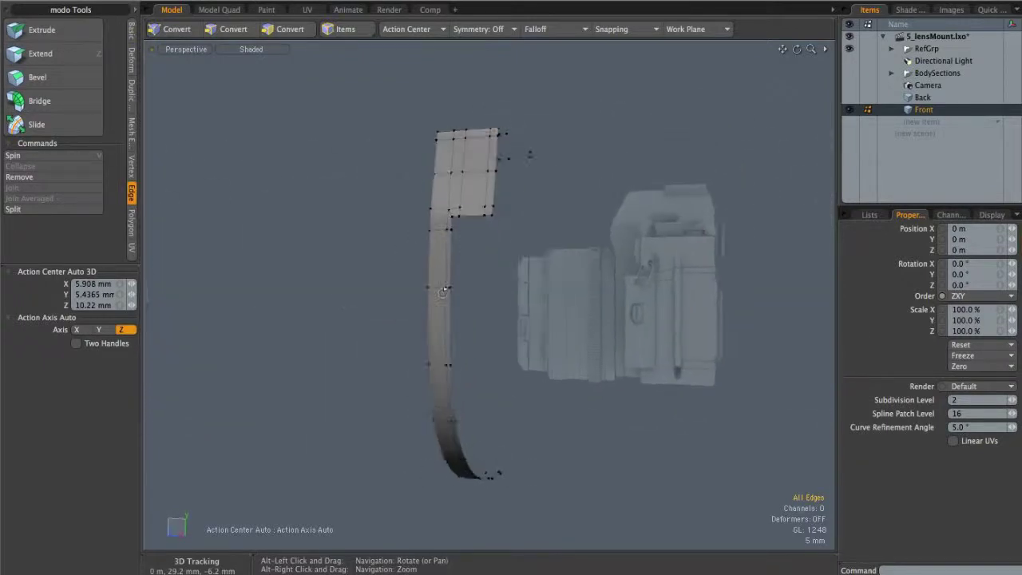
pyautogui.moveTo(518, 377)
pyautogui.keyDown('alt'); pyautogui.mouseDown()
pyautogui.moveTo(484, 271)
pyautogui.moveTo(502, 326)
pyautogui.moveTo(543, 249)
pyautogui.moveTo(595, 213)
pyautogui.moveTo(467, 244)
pyautogui.moveTo(561, 222)
pyautogui.moveTo(550, 212)
pyautogui.moveTo(495, 277)
pyautogui.moveTo(543, 283)
pyautogui.moveTo(429, 295)
pyautogui.mouseUp(); pyautogui.keyUp('alt')
pyautogui.scroll(4, 483, 272)
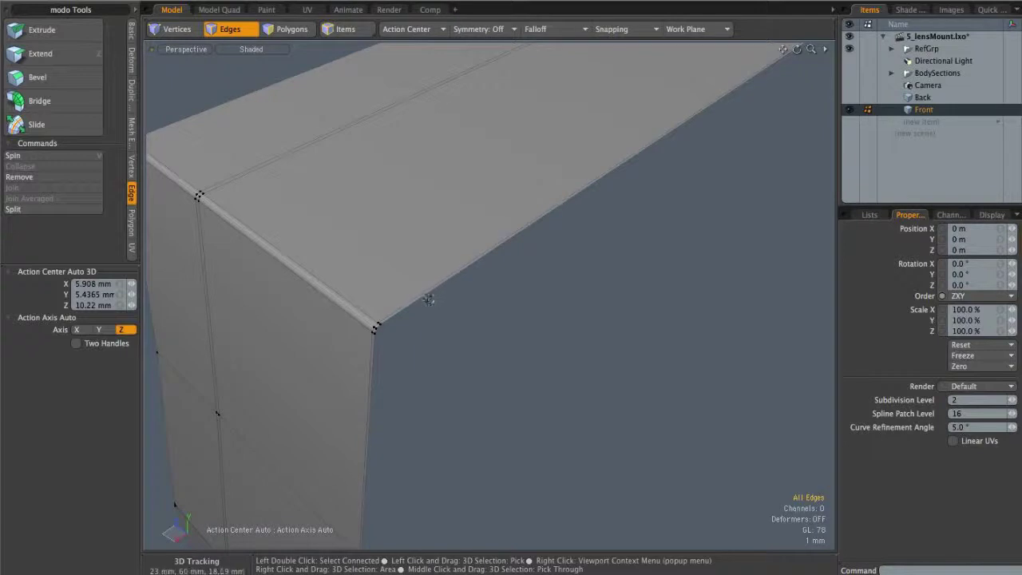
pyautogui.keyDown('alt'); pyautogui.keyDown('shift'); pyautogui.moveTo(415, 304); pyautogui.dragTo(516, 285); pyautogui.keyUp('shift'); pyautogui.keyUp('alt')
pyautogui.scroll(2, 517, 285)
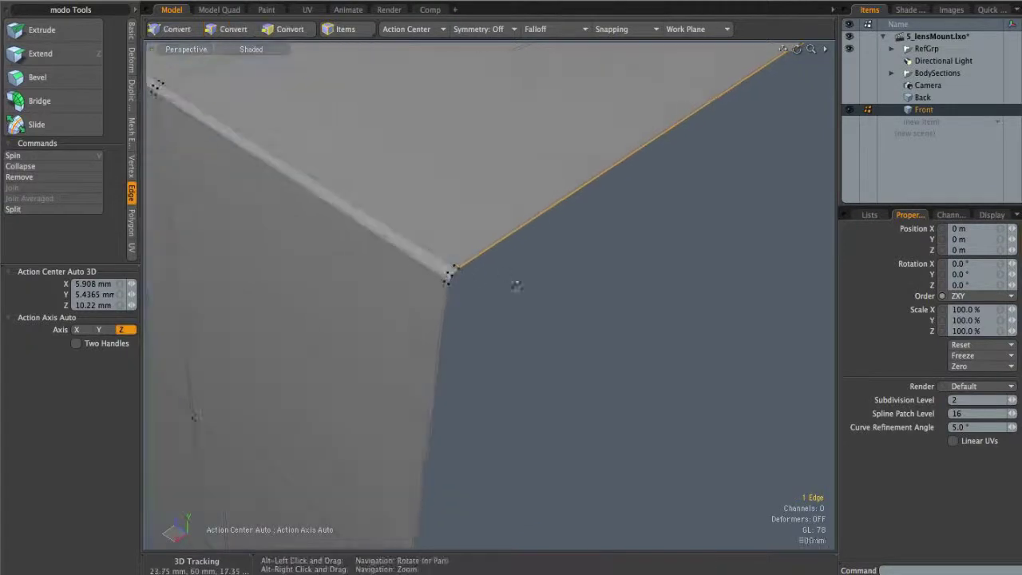
pyautogui.keyDown('shift'); pyautogui.click(452, 289); pyautogui.keyUp('shift')
pyautogui.keyDown('alt'); pyautogui.moveTo(504, 288); pyautogui.dragTo(470, 333, button='right'); pyautogui.keyUp('alt')
pyautogui.keyDown('alt'); pyautogui.moveTo(470, 333); pyautogui.dragTo(543, 262); pyautogui.keyUp('alt')
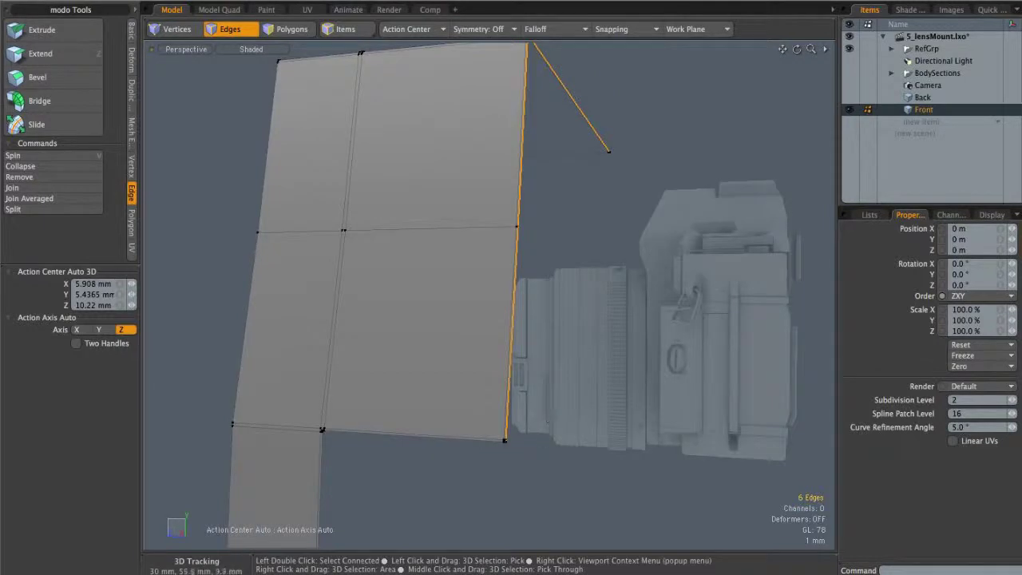
pyautogui.keyDown('alt'); pyautogui.keyDown('shift'); pyautogui.moveTo(525, 378); pyautogui.dragTo(532, 324); pyautogui.keyUp('shift'); pyautogui.keyUp('alt')
pyautogui.keyDown('alt'); pyautogui.moveTo(533, 324); pyautogui.dragTo(682, 325, button='right'); pyautogui.keyUp('alt')
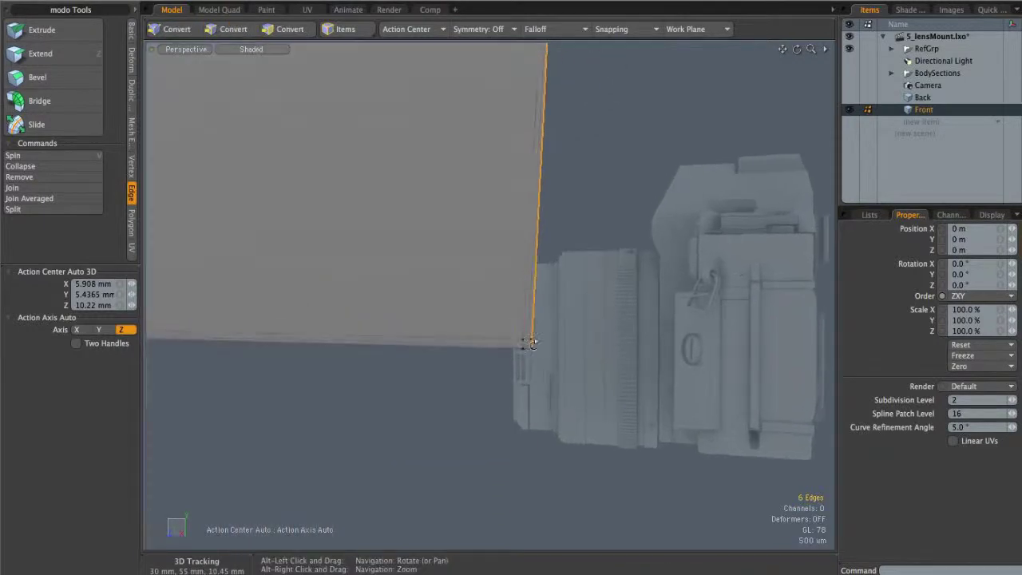
pyautogui.keyDown('alt'); pyautogui.moveTo(543, 352); pyautogui.dragTo(407, 349, button='right'); pyautogui.keyUp('alt')
pyautogui.keyDown('alt'); pyautogui.keyDown('shift'); pyautogui.moveTo(407, 349); pyautogui.dragTo(436, 260); pyautogui.keyUp('shift'); pyautogui.keyUp('alt')
pyautogui.keyDown('alt'); pyautogui.moveTo(436, 260); pyautogui.dragTo(491, 270, button='right'); pyautogui.keyUp('alt')
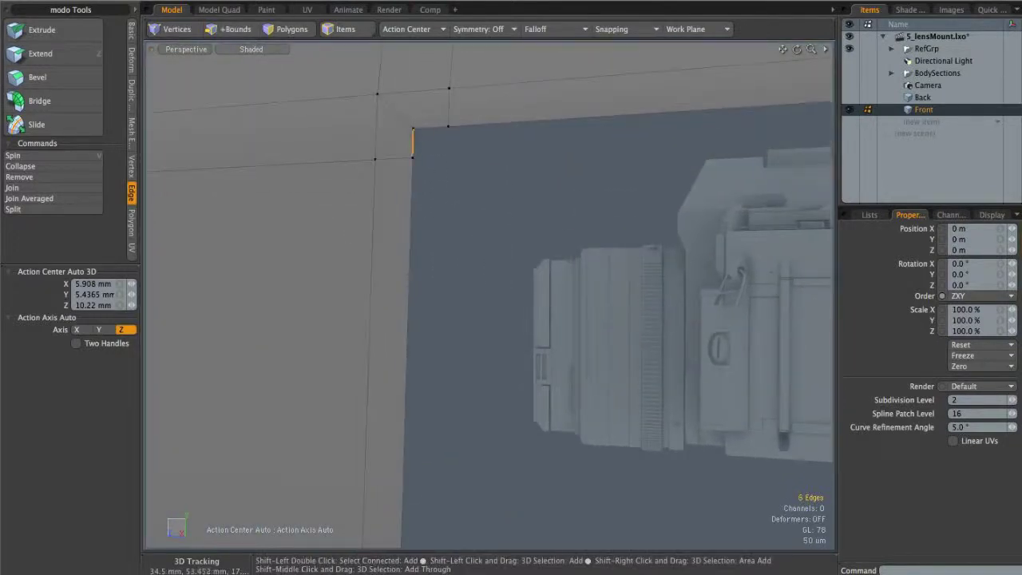
pyautogui.keyDown('alt'); pyautogui.moveTo(477, 224); pyautogui.dragTo(466, 347, button='right'); pyautogui.keyUp('alt')
pyautogui.keyDown('alt'); pyautogui.keyDown('shift'); pyautogui.moveTo(465, 346); pyautogui.dragTo(426, 242); pyautogui.keyUp('shift'); pyautogui.keyUp('alt')
pyautogui.keyDown('alt'); pyautogui.moveTo(426, 242); pyautogui.dragTo(442, 260, button='right'); pyautogui.keyUp('alt')
# - Extend the selected rear edges of the Front and scale the extension inward in X and Y
pyautogui.keyDown('alt'); pyautogui.moveTo(443, 260); pyautogui.dragTo(543, 252); pyautogui.keyUp('alt')
pyautogui.press('z')
pyautogui.click(542, 251)
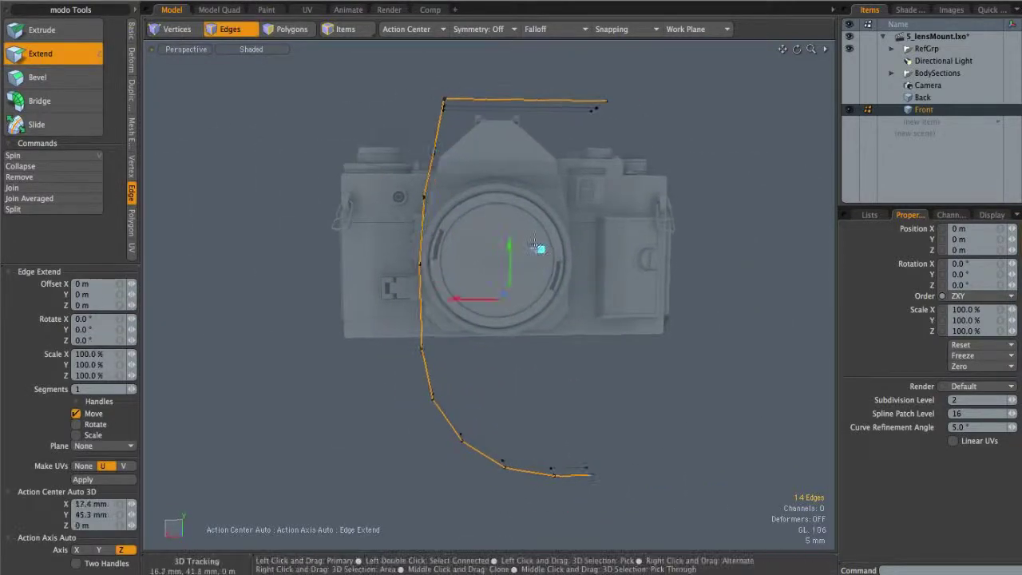
pyautogui.press('r')
pyautogui.keyDown('alt'); pyautogui.moveTo(462, 249); pyautogui.dragTo(469, 256); pyautogui.keyUp('alt')
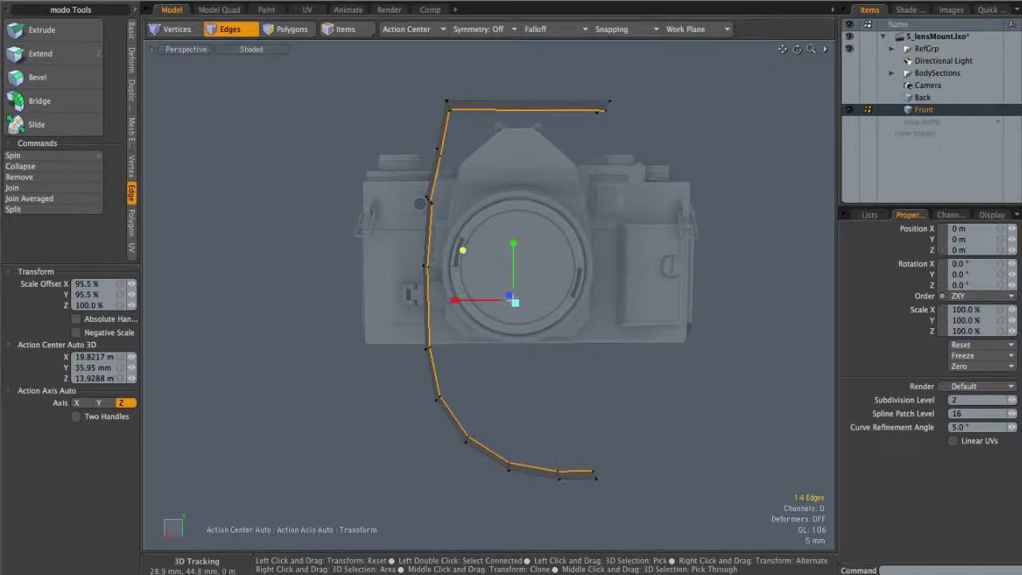
pyautogui.moveTo(512, 299); pyautogui.dragTo(519, 310)
pyautogui.press('q')
# - In the back view, move the four inner vertices of the Front's upper flange up and slightly toward the camera's centre
pyautogui.click(550, 187)
pyautogui.hotkey('ctrl', 'space')
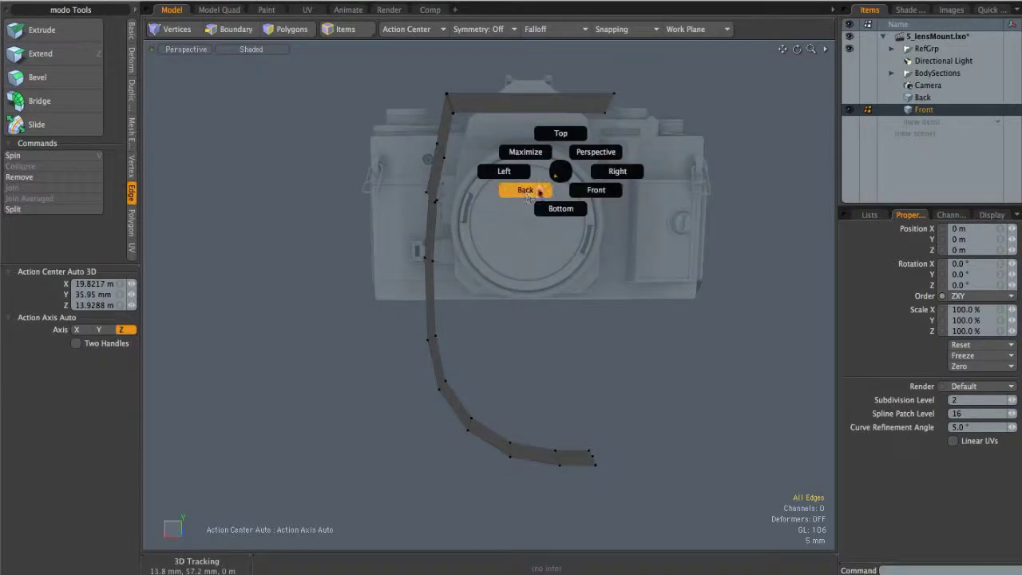
pyautogui.click(525, 193)
pyautogui.press('1')
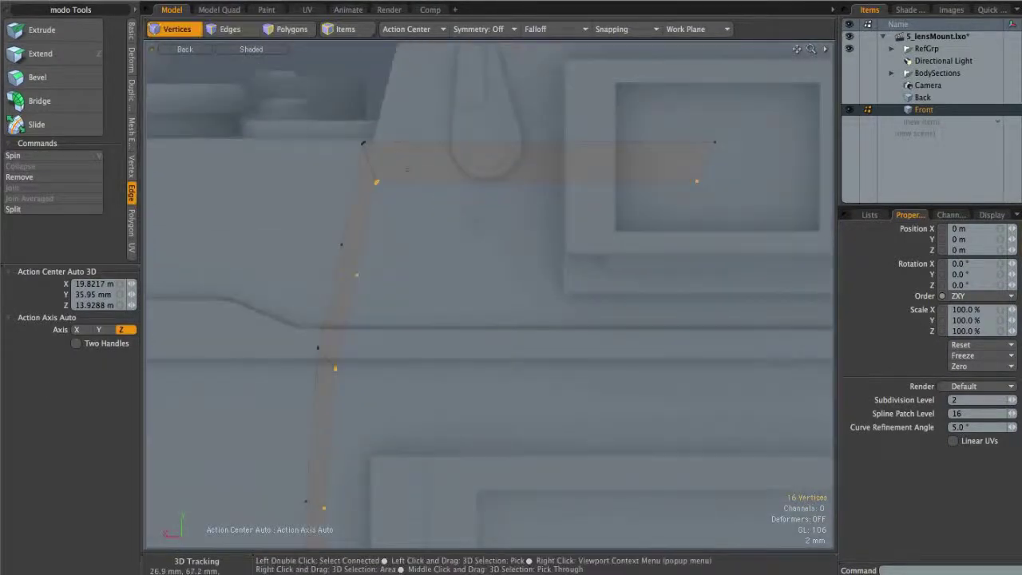
pyautogui.moveTo(682, 170)
pyautogui.keyDown('shift'); pyautogui.mouseDown(button='right')
pyautogui.moveTo(672, 185)
pyautogui.moveTo(706, 172)
pyautogui.mouseUp(button='right'); pyautogui.keyUp('shift')
pyautogui.keyDown('alt'); pyautogui.keyDown('shift'); pyautogui.moveTo(615, 193); pyautogui.dragTo(571, 268); pyautogui.keyUp('shift'); pyautogui.keyUp('alt')
pyautogui.keyDown('ctrl'); pyautogui.keyDown('alt'); pyautogui.moveTo(571, 267); pyautogui.dragTo(564, 207); pyautogui.keyUp('alt'); pyautogui.keyUp('ctrl')
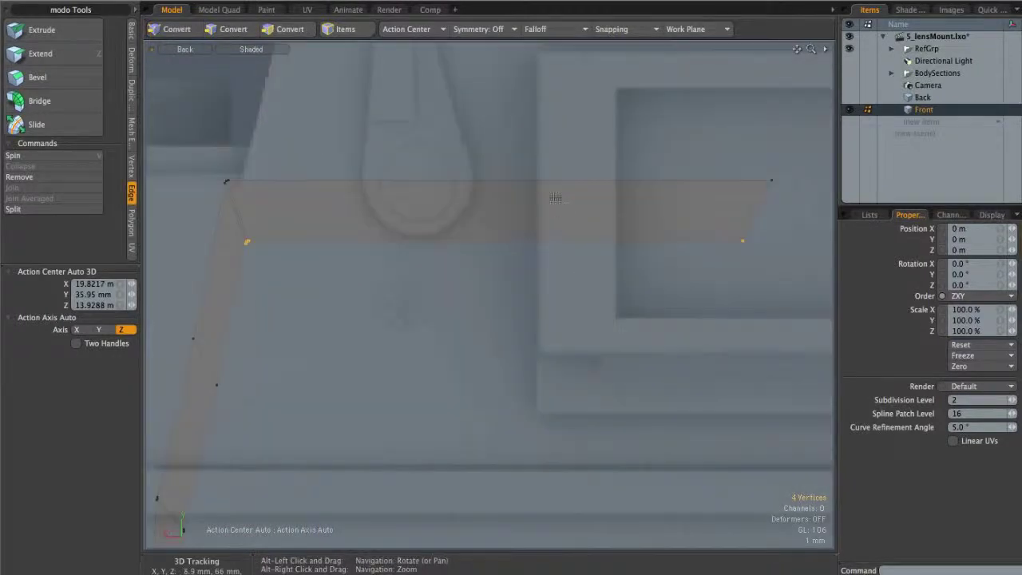
pyautogui.press('w')
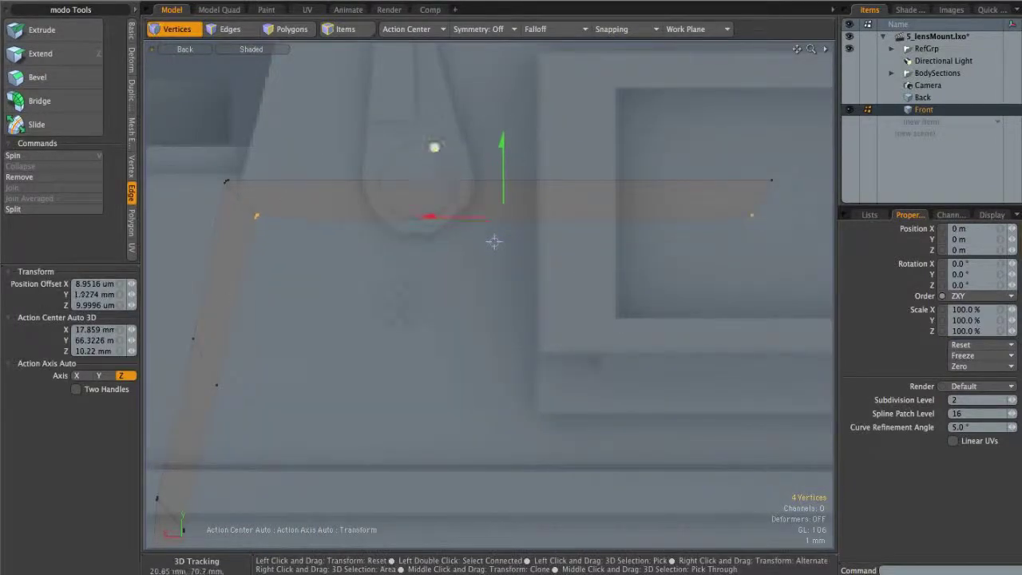
pyautogui.press('Escape')
pyautogui.press('Escape')
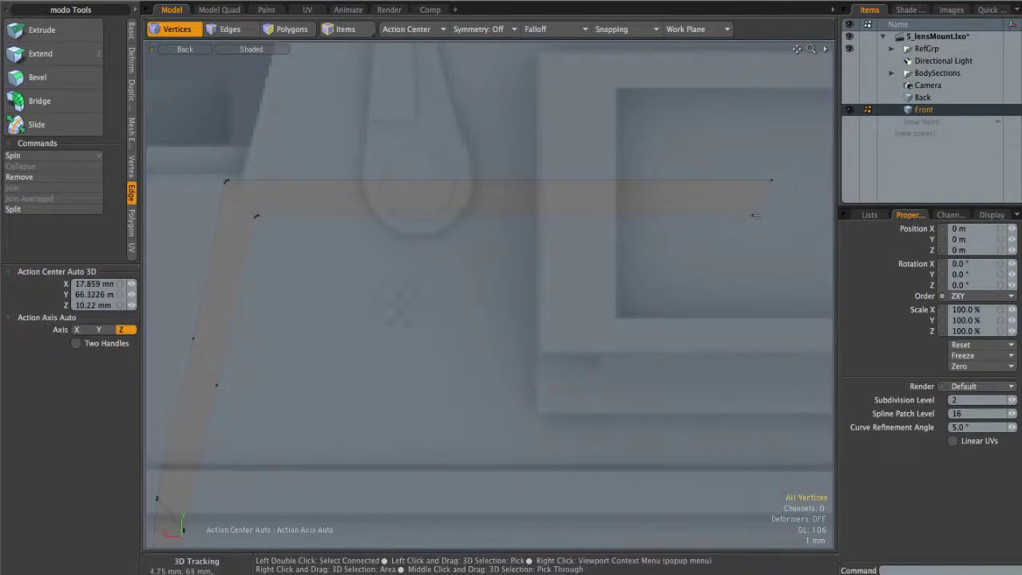
# - Add a loop slice at 97% along the flange of the Front's wide upper section, tight against the folded edge
pyautogui.keyDown('ctrl'); pyautogui.keyDown('alt'); pyautogui.moveTo(693, 221); pyautogui.dragTo(567, 207); pyautogui.keyUp('alt'); pyautogui.keyUp('ctrl')
pyautogui.keyDown('alt'); pyautogui.keyDown('shift'); pyautogui.moveTo(567, 207); pyautogui.dragTo(550, 171); pyautogui.keyUp('shift'); pyautogui.keyUp('alt')
pyautogui.hotkey('ctrl', 'space')
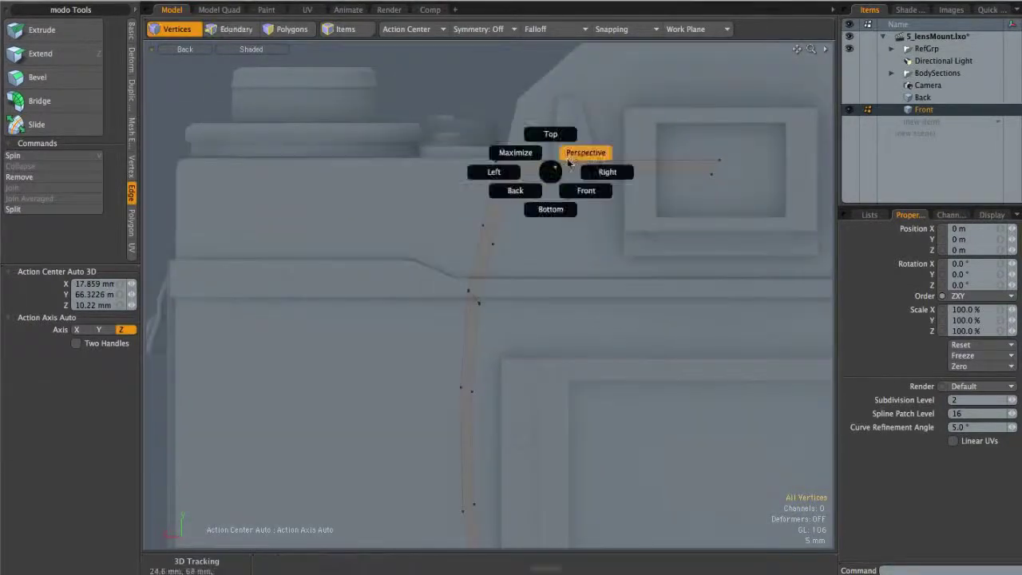
pyautogui.click(576, 156)
pyautogui.keyDown('alt'); pyautogui.moveTo(517, 283); pyautogui.dragTo(544, 125); pyautogui.keyUp('alt')
pyautogui.press('2')
pyautogui.moveTo(515, 232)
pyautogui.keyDown('alt'); pyautogui.mouseDown()
pyautogui.moveTo(506, 194)
pyautogui.moveTo(519, 236)
pyautogui.mouseUp(); pyautogui.keyUp('alt')
pyautogui.click(523, 237)
pyautogui.hotkey('alt', 'c')
pyautogui.click(517, 234)
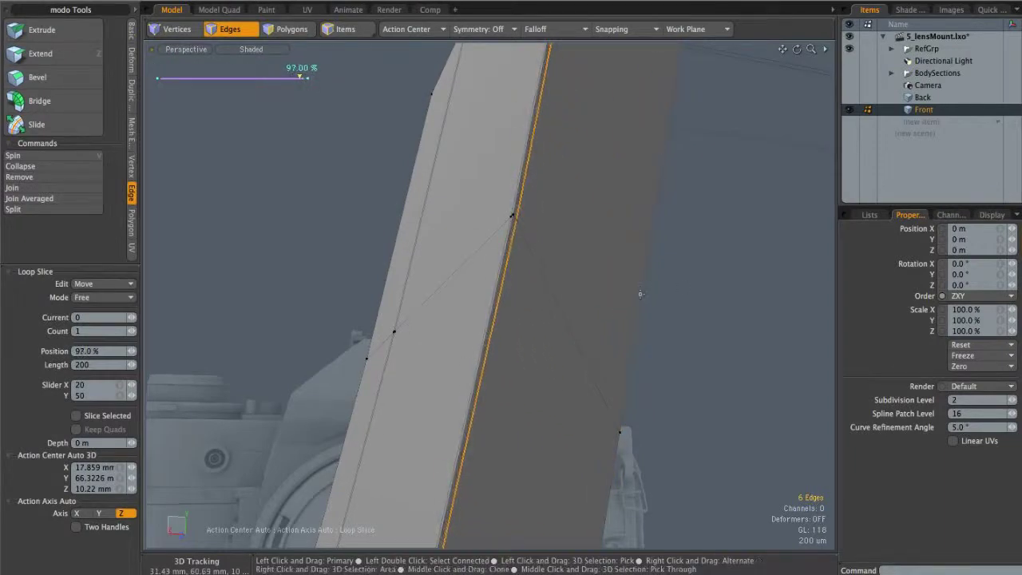
pyautogui.press('q')
pyautogui.click(655, 310)
# - Add a loop slice along the flange of the Front's narrow lower strip, tight against the folded edge
pyautogui.keyDown('alt'); pyautogui.moveTo(654, 311); pyautogui.dragTo(479, 250); pyautogui.keyUp('alt')
pyautogui.keyDown('alt'); pyautogui.moveTo(520, 326); pyautogui.dragTo(539, 341); pyautogui.keyUp('alt')
pyautogui.click(501, 354)
pyautogui.keyDown('alt'); pyautogui.moveTo(539, 340); pyautogui.dragTo(504, 336, button='right'); pyautogui.keyUp('alt')
pyautogui.hotkey('alt', 'c')
pyautogui.moveTo(710, 468); pyautogui.dragTo(720, 474)
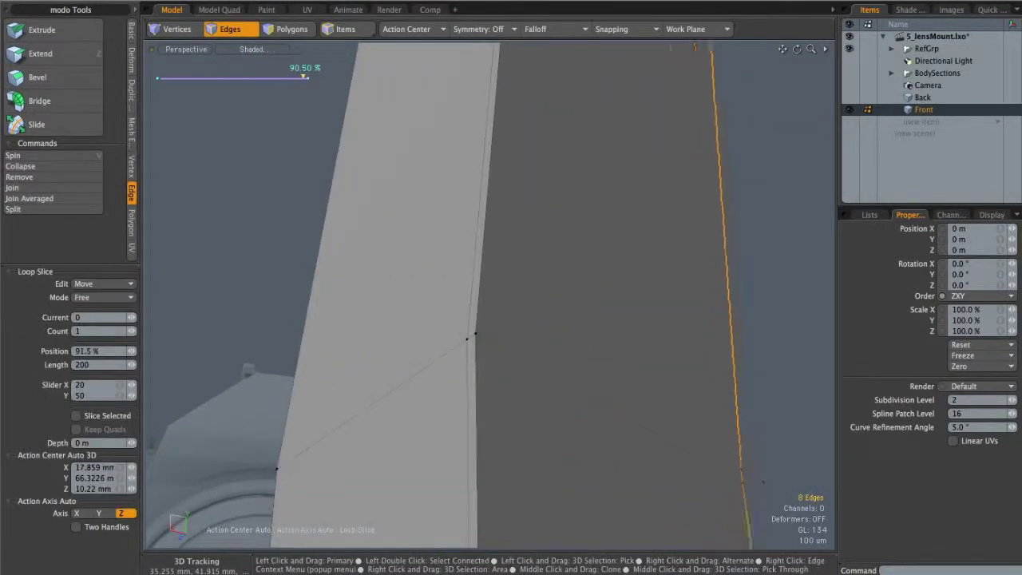
pyautogui.press('q')
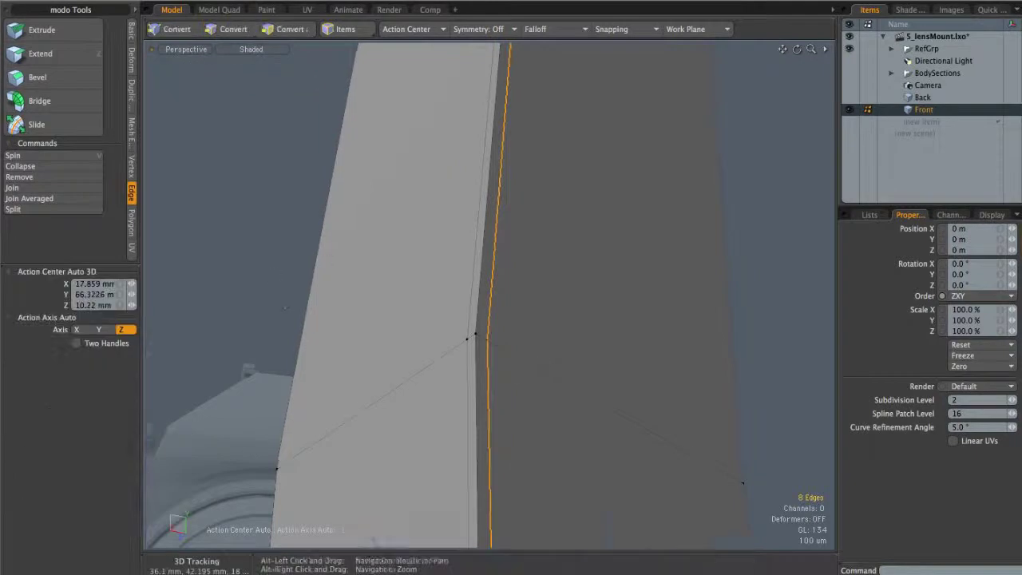
# - Bridge the two flange end edges at the step between the Front's wide upper section and narrow lower strip
pyautogui.keyDown('alt'); pyautogui.moveTo(535, 335); pyautogui.dragTo(465, 326, button='right'); pyautogui.keyUp('alt')
pyautogui.keyDown('alt'); pyautogui.moveTo(466, 326); pyautogui.dragTo(431, 269); pyautogui.keyUp('alt')
pyautogui.keyDown('alt'); pyautogui.moveTo(431, 269); pyautogui.dragTo(616, 249, button='right'); pyautogui.keyUp('alt')
pyautogui.keyDown('alt'); pyautogui.moveTo(643, 239); pyautogui.dragTo(515, 276); pyautogui.keyUp('alt')
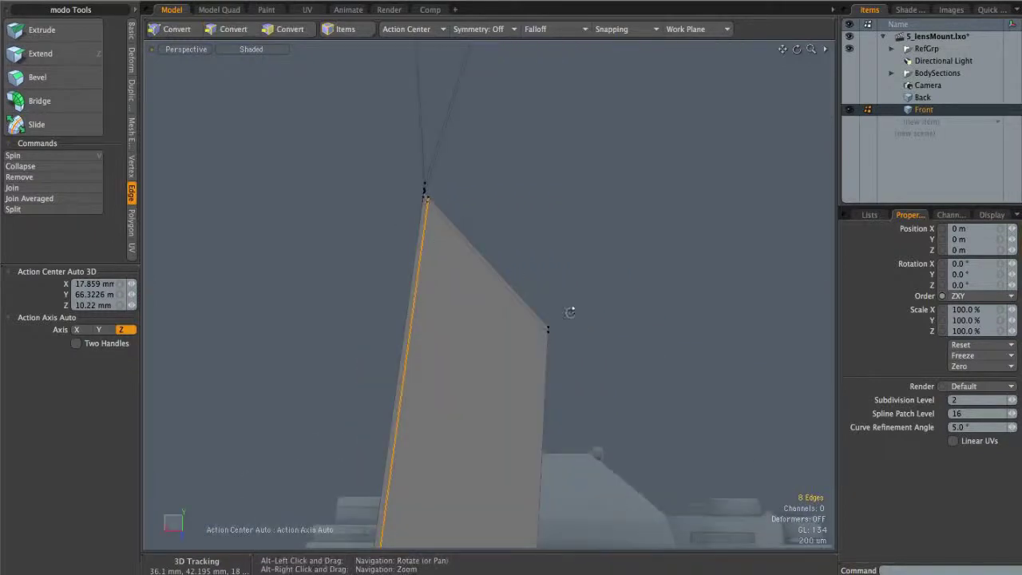
pyautogui.keyDown('alt'); pyautogui.moveTo(516, 276); pyautogui.dragTo(442, 329, button='right'); pyautogui.keyUp('alt')
pyautogui.click(406, 367)
pyautogui.scroll(-5, 406, 367)
pyautogui.keyDown('alt'); pyautogui.moveTo(538, 221); pyautogui.dragTo(799, 305); pyautogui.keyUp('alt')
pyautogui.keyDown('alt'); pyautogui.keyDown('shift'); pyautogui.moveTo(799, 305); pyautogui.dragTo(723, 333); pyautogui.keyUp('shift'); pyautogui.keyUp('alt')
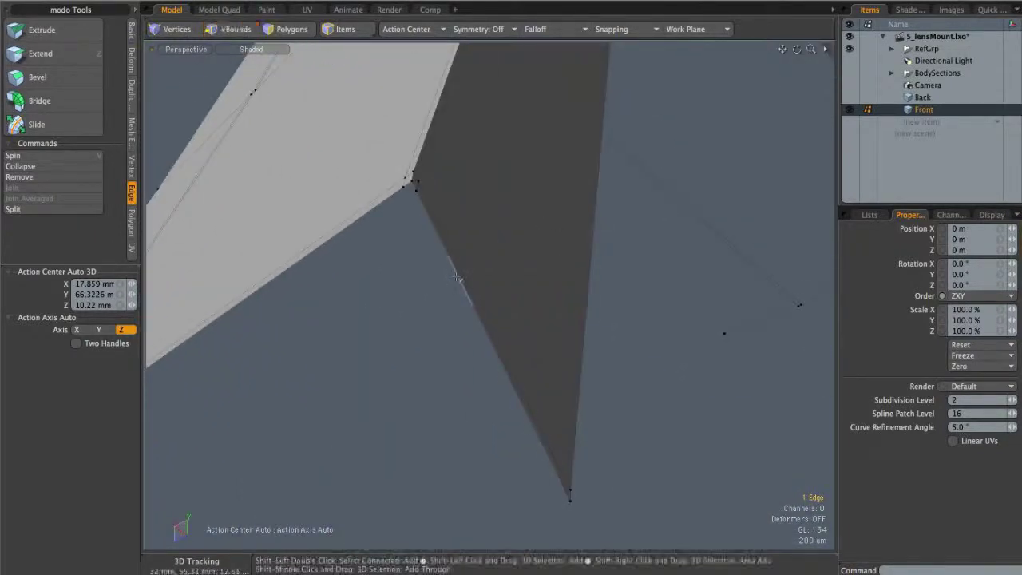
pyautogui.scroll(-4, 492, 298)
pyautogui.keyDown('alt'); pyautogui.moveTo(490, 338); pyautogui.dragTo(554, 218); pyautogui.keyUp('alt')
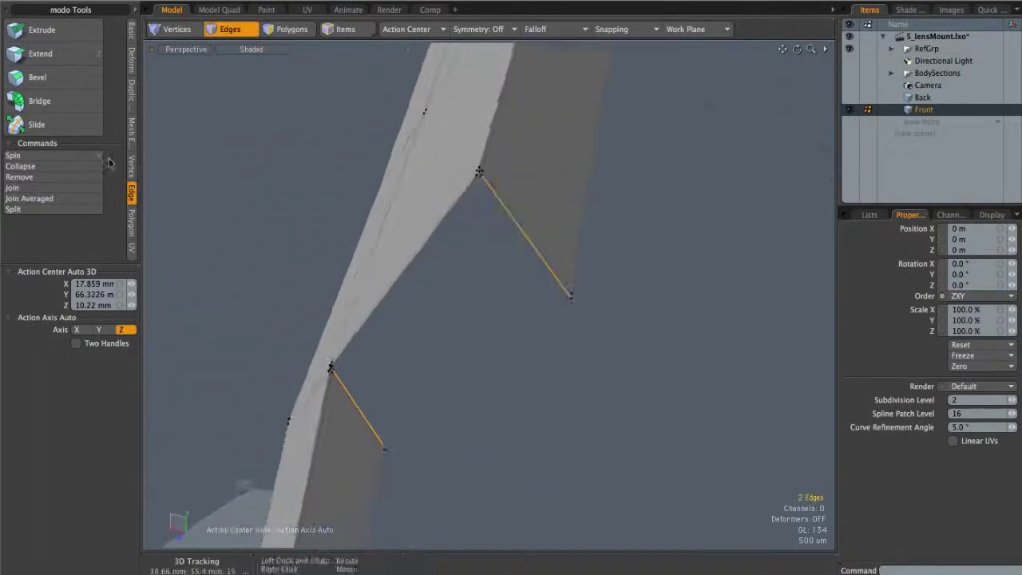
pyautogui.click(75, 97)
pyautogui.click(490, 331)
pyautogui.keyDown('alt'); pyautogui.moveTo(559, 261); pyautogui.dragTo(668, 267); pyautogui.keyUp('alt')
pyautogui.press('space')
pyautogui.click(668, 267)
# - Cut the new bridge polygon with two loop slices in Symmetry mode at 1%, close to its two ends
pyautogui.keyDown('alt'); pyautogui.moveTo(549, 167); pyautogui.dragTo(559, 148); pyautogui.keyUp('alt')
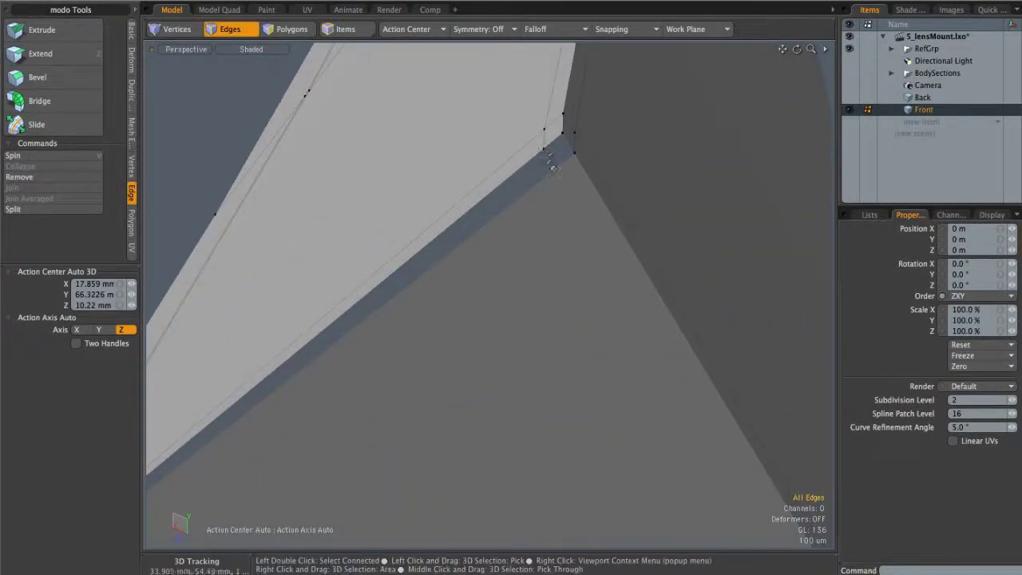
pyautogui.click(540, 184)
pyautogui.keyDown('alt'); pyautogui.moveTo(539, 184); pyautogui.dragTo(569, 244, button='right'); pyautogui.keyUp('alt')
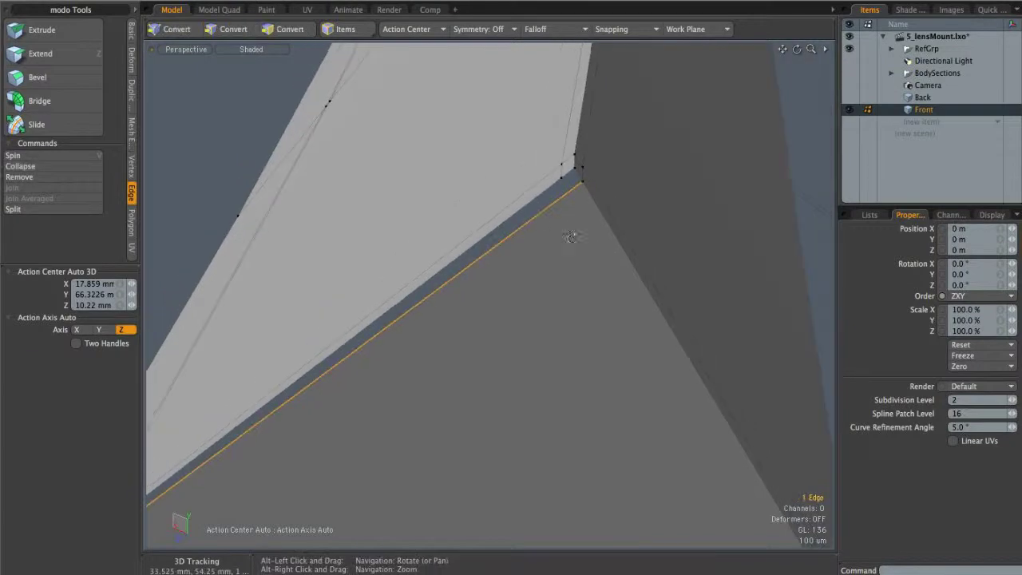
pyautogui.hotkey('alt', 'c')
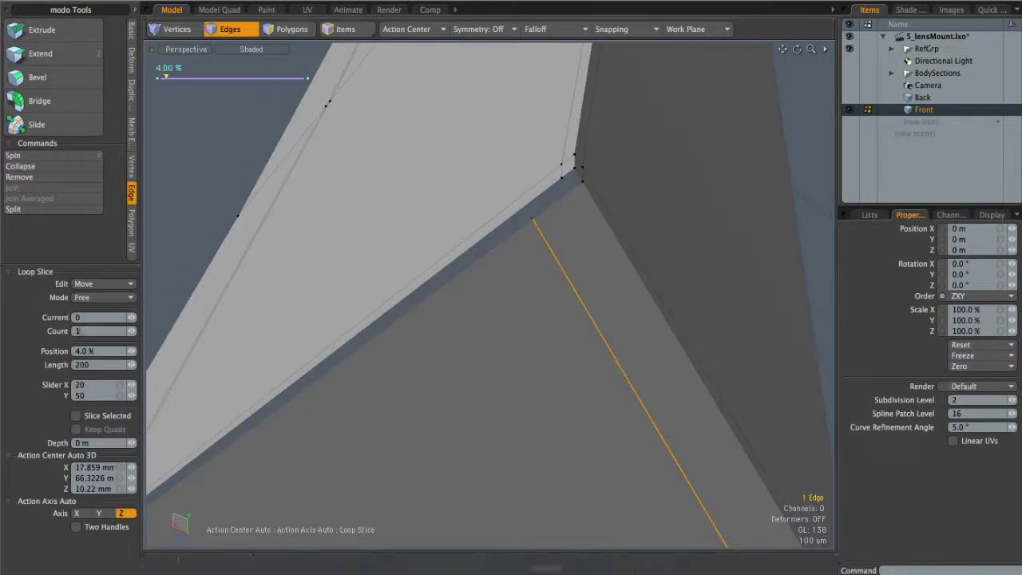
pyautogui.click(98, 297)
pyautogui.click(98, 310)
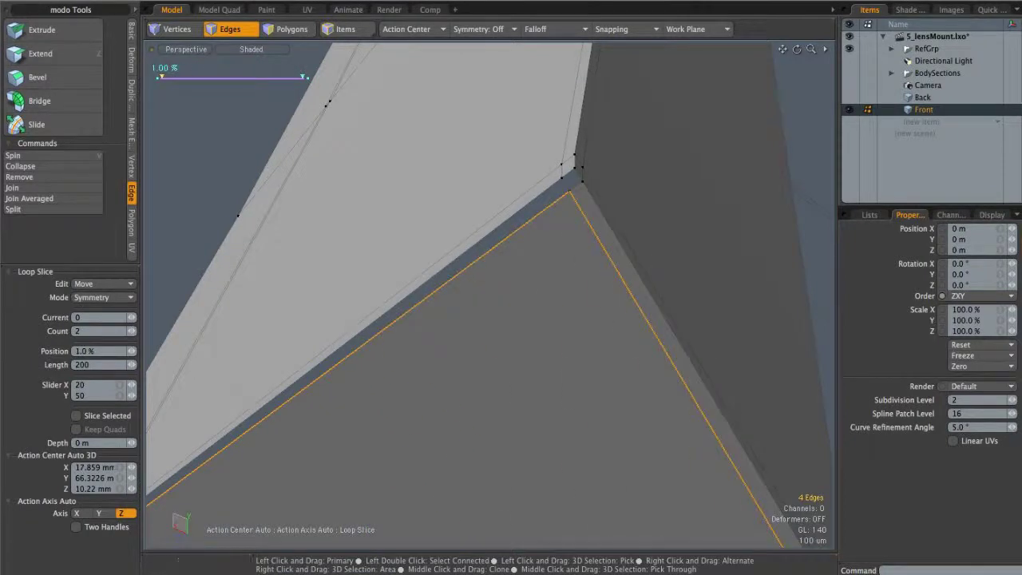
pyautogui.press('q')
# - Select the matching edges on both sides of the gap between the Front's shell and the bridge polygon, and bridge them closed
pyautogui.click(245, 170)
pyautogui.keyDown('ctrl'); pyautogui.keyDown('alt'); pyautogui.moveTo(563, 177); pyautogui.dragTo(549, 211); pyautogui.keyUp('alt'); pyautogui.keyUp('ctrl')
pyautogui.keyDown('ctrl'); pyautogui.click(527, 209); pyautogui.keyUp('ctrl')
pyautogui.keyDown('alt'); pyautogui.moveTo(516, 261); pyautogui.dragTo(529, 197); pyautogui.keyUp('alt')
pyautogui.keyDown('alt'); pyautogui.keyDown('shift'); pyautogui.moveTo(374, 284); pyautogui.dragTo(455, 267); pyautogui.keyUp('shift'); pyautogui.keyUp('alt')
pyautogui.keyDown('ctrl'); pyautogui.keyDown('alt'); pyautogui.moveTo(455, 268); pyautogui.dragTo(342, 271); pyautogui.keyUp('alt'); pyautogui.keyUp('ctrl')
pyautogui.keyDown('ctrl'); pyautogui.click(454, 308); pyautogui.keyUp('ctrl')
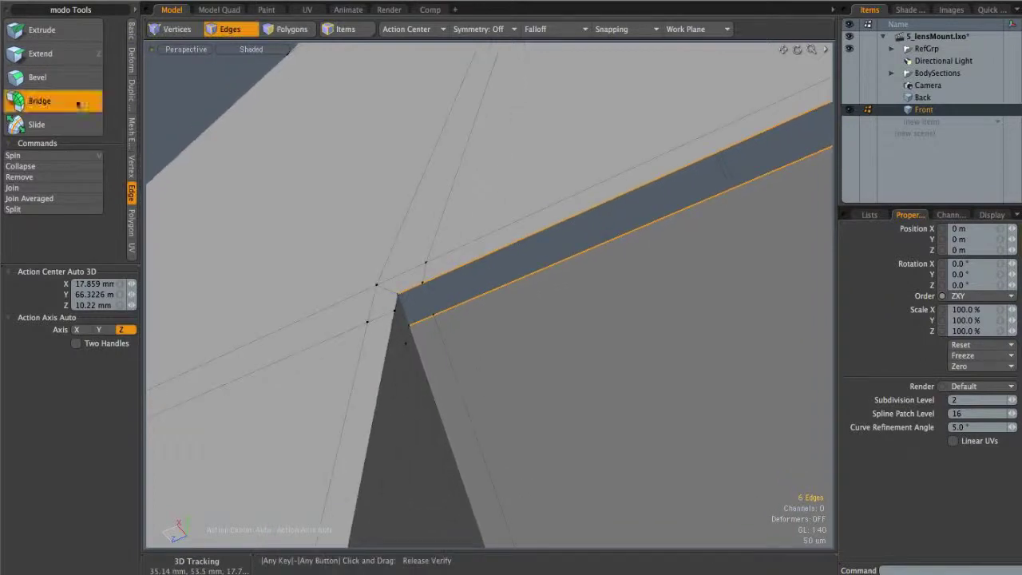
pyautogui.click(73, 104)
pyautogui.click(521, 351)
pyautogui.press('space')
pyautogui.press('Escape')
pyautogui.keyDown('ctrl'); pyautogui.keyDown('alt'); pyautogui.moveTo(613, 321); pyautogui.dragTo(523, 324); pyautogui.keyUp('alt'); pyautogui.keyUp('ctrl')
pyautogui.keyDown('alt'); pyautogui.moveTo(523, 323); pyautogui.dragTo(598, 381); pyautogui.keyUp('alt')
pyautogui.keyDown('ctrl'); pyautogui.keyDown('alt'); pyautogui.moveTo(682, 303); pyautogui.dragTo(572, 332); pyautogui.keyUp('alt'); pyautogui.keyUp('ctrl')
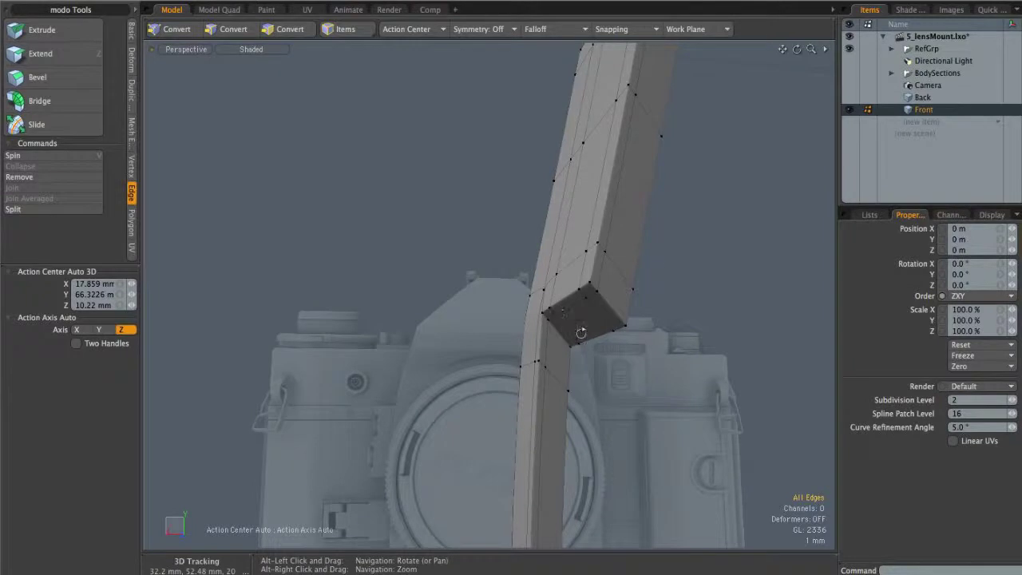
# - In the back view, move the six vertices at the inner end of the Front's underside step up about 1.48 mm
pyautogui.keyDown('alt'); pyautogui.moveTo(572, 325); pyautogui.dragTo(599, 323); pyautogui.keyUp('alt')
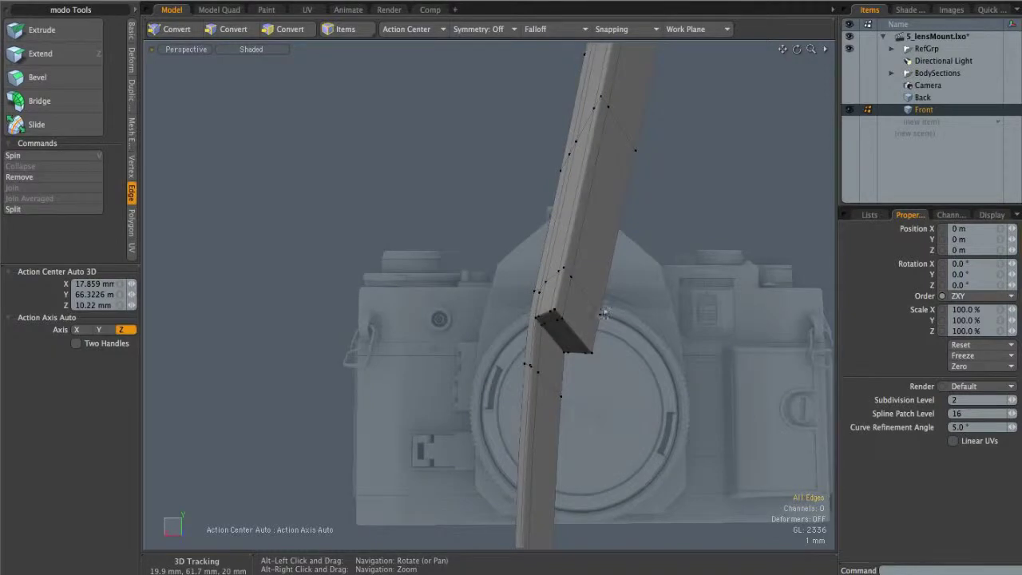
pyautogui.hotkey('ctrl', 'space')
pyautogui.click(631, 335)
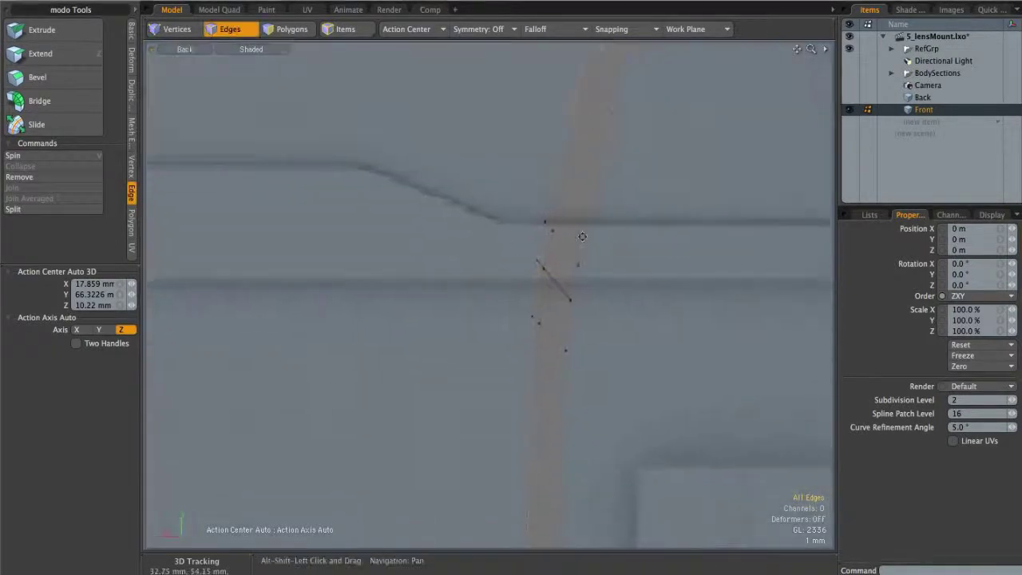
pyautogui.press('1')
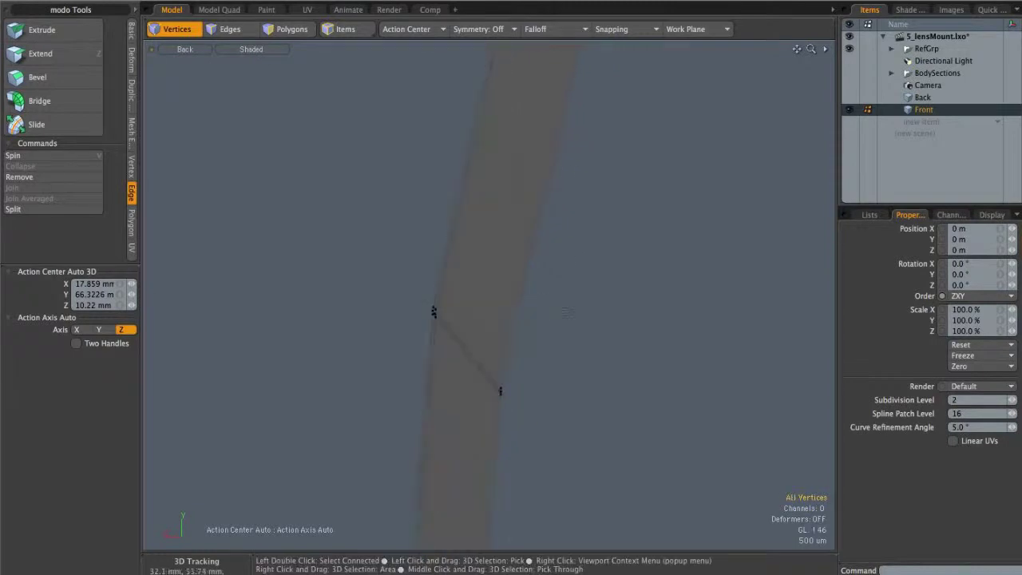
pyautogui.moveTo(540, 303)
pyautogui.mouseDown(button='right')
pyautogui.moveTo(479, 363)
pyautogui.moveTo(471, 351)
pyautogui.mouseUp(button='right')
pyautogui.press('w')
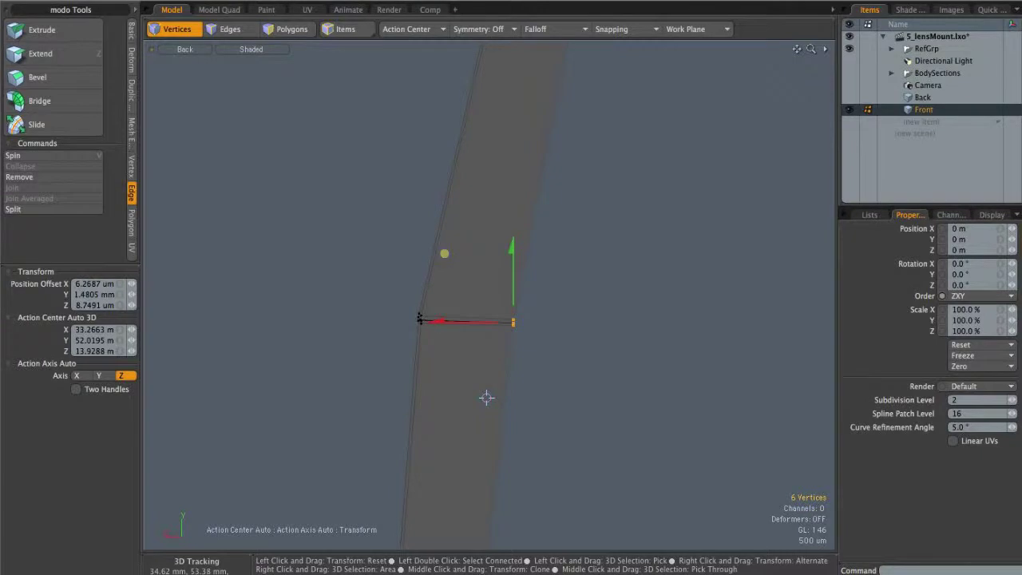
pyautogui.press('Escape')
# - Nudge the vertices around the outer corner of the Front's underside step upward to tidy the seam with the bridge polygon
pyautogui.moveTo(422, 318)
pyautogui.keyDown('alt'); pyautogui.mouseDown(button='right')
pyautogui.moveTo(472, 327)
pyautogui.moveTo(474, 348)
pyautogui.mouseUp(button='right'); pyautogui.keyUp('alt')
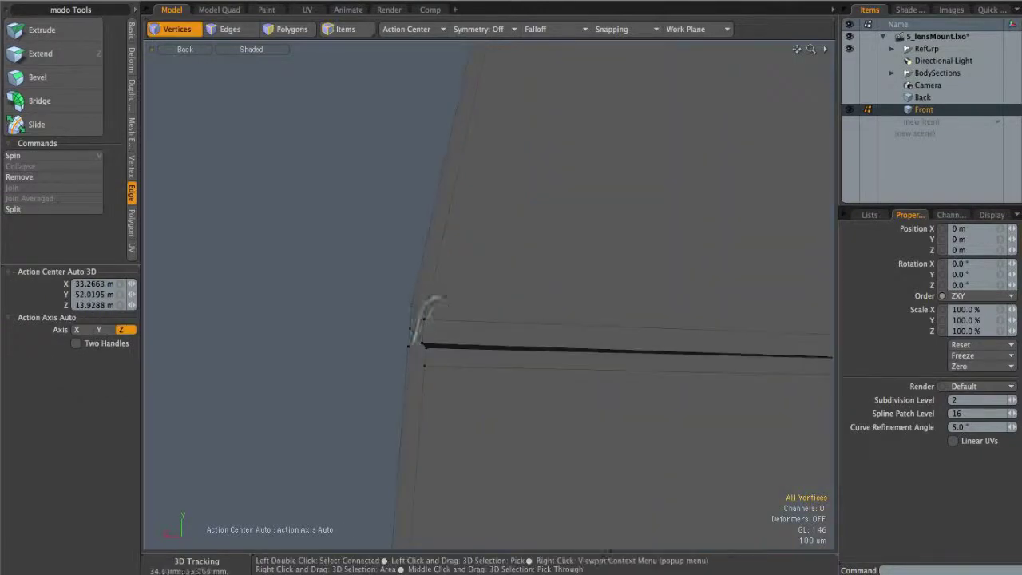
pyautogui.moveTo(433, 301); pyautogui.dragTo(439, 279, button='right')
pyautogui.press('w')
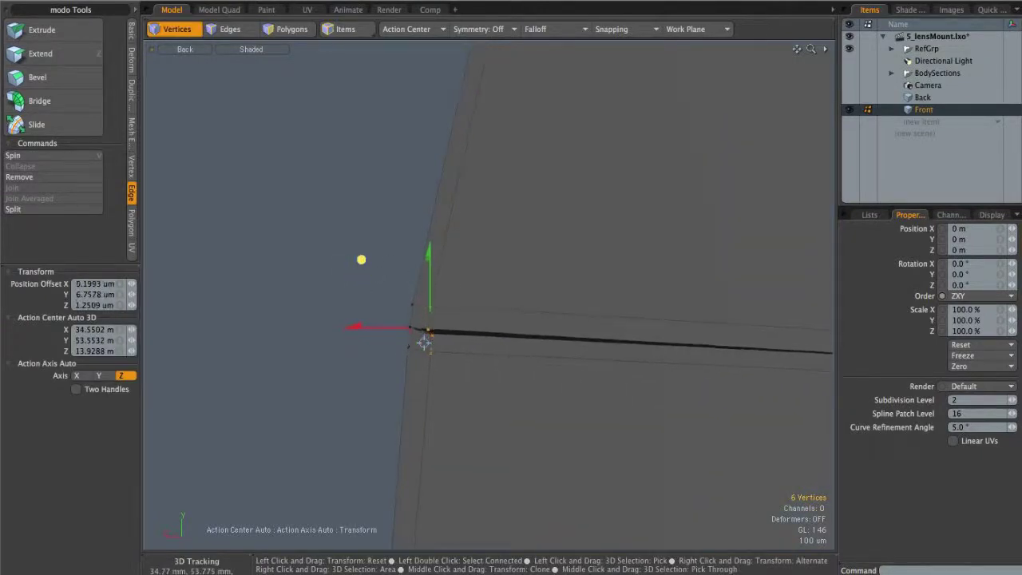
pyautogui.press('Escape')
pyautogui.press('Escape')
pyautogui.moveTo(426, 330)
pyautogui.keyDown('alt'); pyautogui.mouseDown(button='right')
pyautogui.moveTo(511, 343)
pyautogui.moveTo(438, 321)
pyautogui.mouseUp(button='right'); pyautogui.keyUp('alt')
pyautogui.press('w')
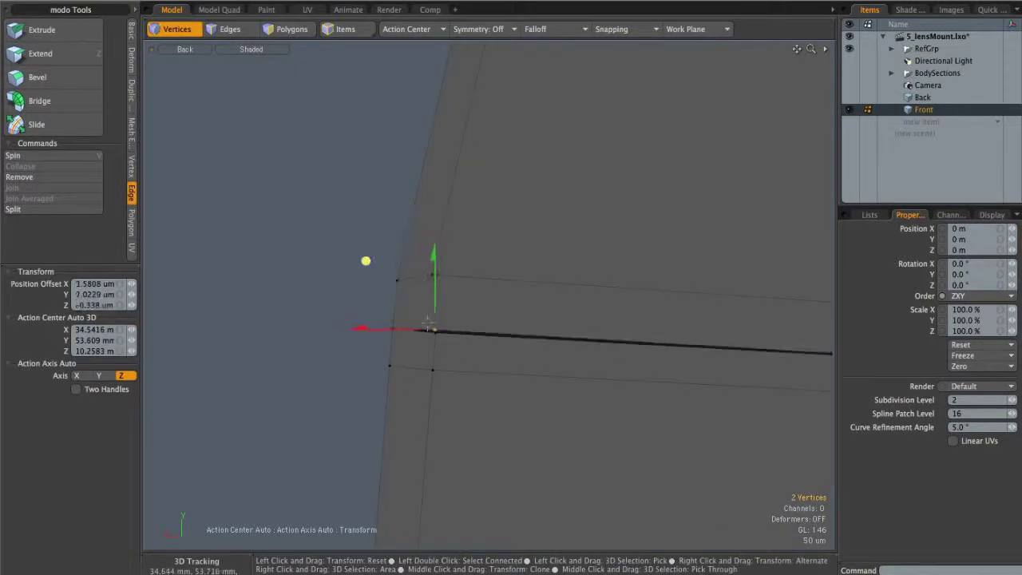
pyautogui.press('Escape')
pyautogui.press('Escape')
# - Select the six overlapping vertices just inside the step's outer corner and shift them into line with the neighbouring vertices
pyautogui.keyDown('alt'); pyautogui.moveTo(427, 324); pyautogui.dragTo(377, 319, button='right'); pyautogui.keyUp('alt')
pyautogui.keyDown('alt'); pyautogui.moveTo(482, 317); pyautogui.dragTo(408, 297); pyautogui.keyUp('alt')
pyautogui.moveTo(432, 296); pyautogui.dragTo(431, 286, button='right')
pyautogui.keyDown('ctrl'); pyautogui.keyDown('alt'); pyautogui.moveTo(413, 295); pyautogui.dragTo(459, 295); pyautogui.keyUp('alt'); pyautogui.keyUp('ctrl')
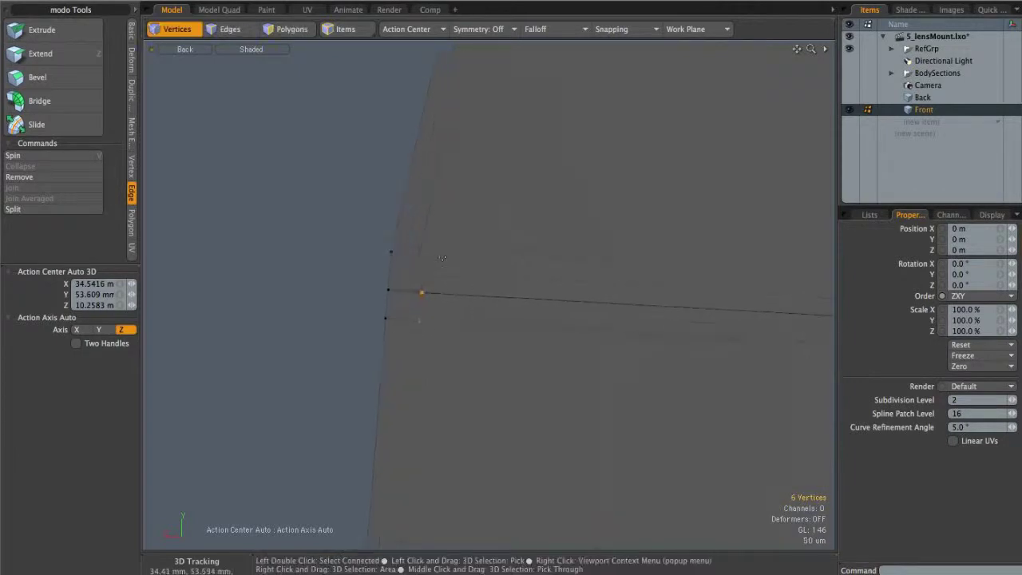
pyautogui.press('w')
pyautogui.press('Escape')
pyautogui.press('Escape')
# - Raise the six vertices at the inner end of the underside step by 90 um
pyautogui.keyDown('alt'); pyautogui.moveTo(547, 336); pyautogui.dragTo(566, 339); pyautogui.keyUp('alt')
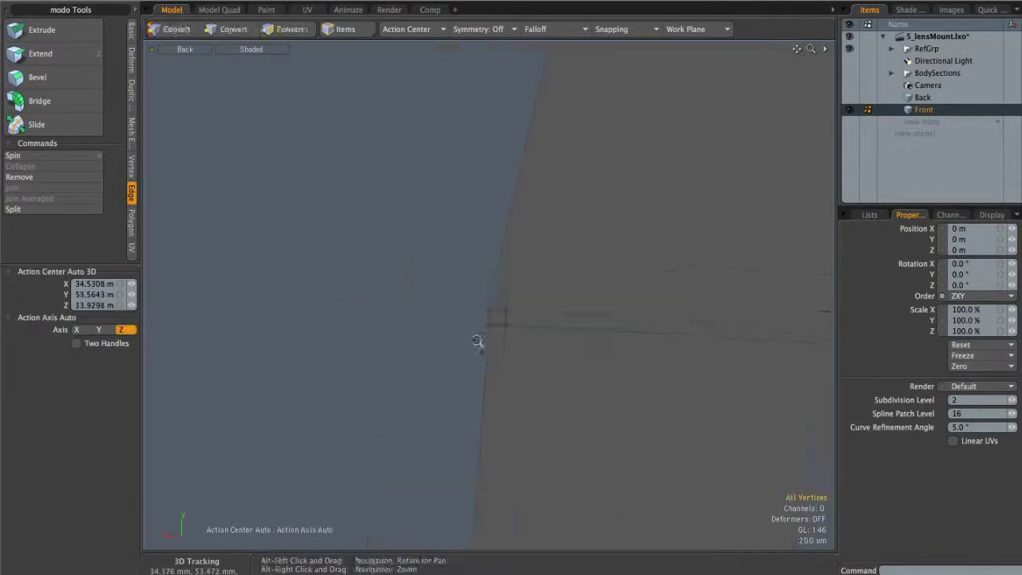
pyautogui.scroll(2, 426, 282)
pyautogui.moveTo(508, 294); pyautogui.dragTo(516, 289, button='middle')
pyautogui.scroll(-2, 515, 290)
pyautogui.keyDown('alt'); pyautogui.keyDown('shift'); pyautogui.moveTo(516, 289); pyautogui.dragTo(615, 284); pyautogui.keyUp('shift'); pyautogui.keyUp('alt')
pyautogui.press('w')
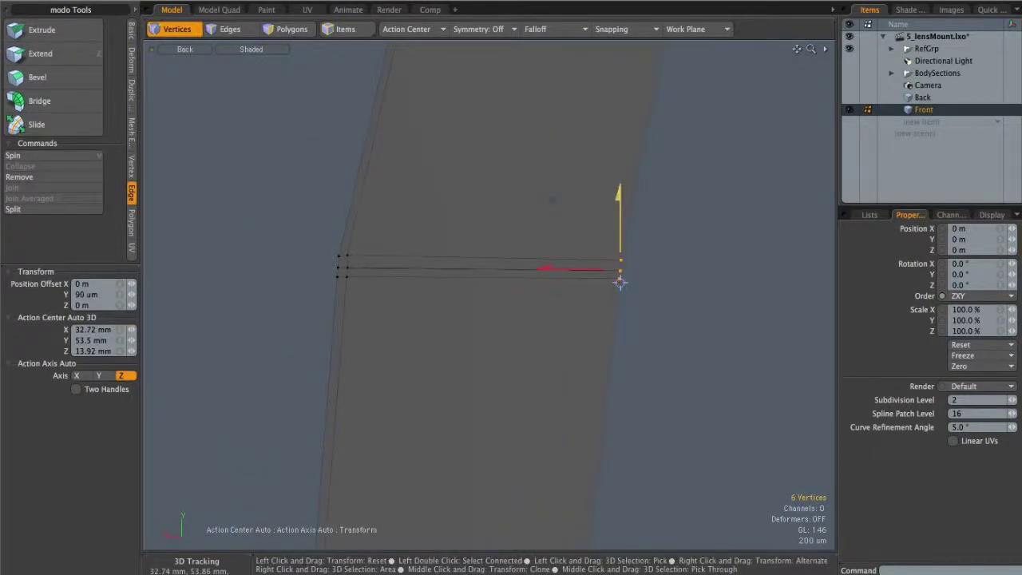
pyautogui.press('Escape')
pyautogui.press('Escape')
# - Examine the Front's stepped underside from the right view and in perspective
pyautogui.hotkey('ctrl', 'space')
pyautogui.click(649, 285)
pyautogui.scroll(-10, 454, 295)
pyautogui.keyDown('alt'); pyautogui.moveTo(454, 294); pyautogui.dragTo(541, 305); pyautogui.keyUp('alt')
pyautogui.hotkey('ctrl', 'space')
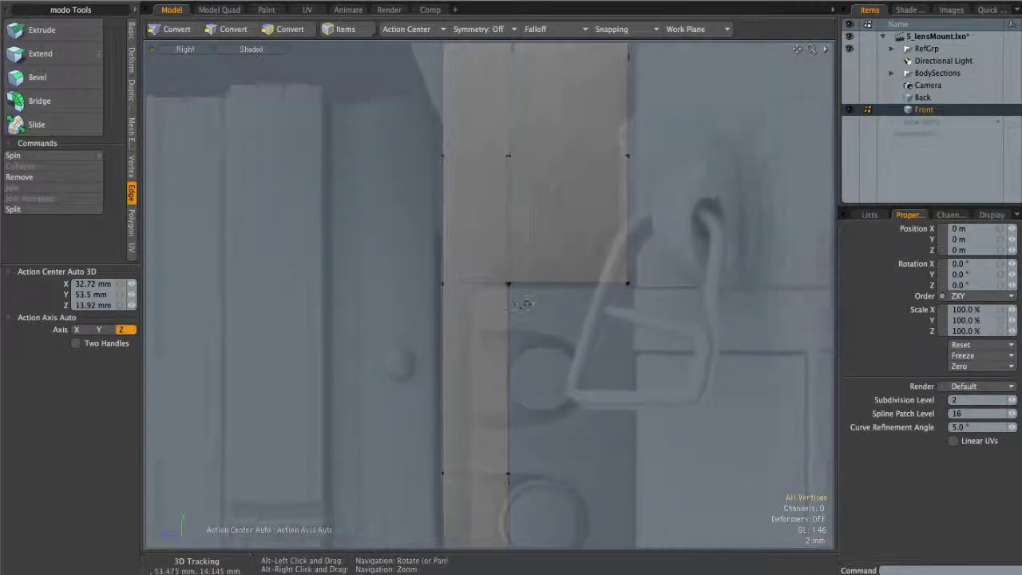
pyautogui.click(575, 266)
pyautogui.keyDown('alt'); pyautogui.moveTo(574, 266); pyautogui.dragTo(492, 296); pyautogui.keyUp('alt')
pyautogui.scroll(-5, 658, 277)
pyautogui.keyDown('alt'); pyautogui.moveTo(447, 345); pyautogui.dragTo(454, 338); pyautogui.keyUp('alt')
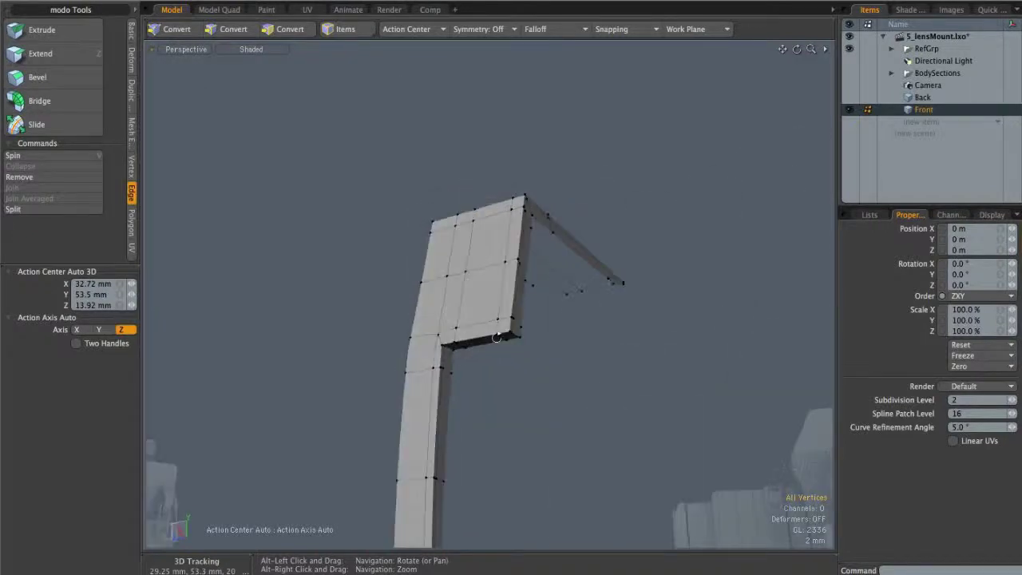
# - Switch to the Back mesh and bridge the two opposite flange edges across its open upper end
pyautogui.click(924, 99)
pyautogui.keyDown('alt'); pyautogui.moveTo(437, 349); pyautogui.dragTo(466, 346); pyautogui.keyUp('alt')
pyautogui.scroll(3, 540, 383)
pyautogui.scroll(4, 438, 383)
pyautogui.keyDown('alt'); pyautogui.moveTo(466, 346); pyautogui.dragTo(545, 349, button='right'); pyautogui.keyUp('alt')
pyautogui.moveTo(545, 349)
pyautogui.keyDown('alt'); pyautogui.mouseDown()
pyautogui.moveTo(604, 349)
pyautogui.moveTo(542, 358)
pyautogui.mouseUp(); pyautogui.keyUp('alt')
pyautogui.keyDown('alt'); pyautogui.moveTo(543, 359); pyautogui.dragTo(505, 338, button='right'); pyautogui.keyUp('alt')
pyautogui.press('2')
pyautogui.click(568, 342)
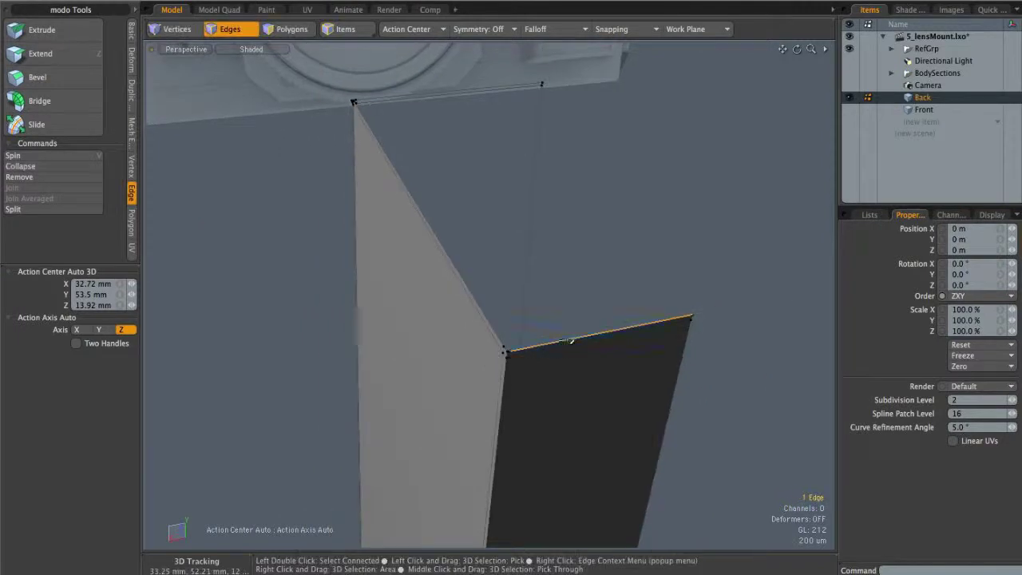
pyautogui.keyDown('alt'); pyautogui.moveTo(567, 343); pyautogui.dragTo(573, 338); pyautogui.keyUp('alt')
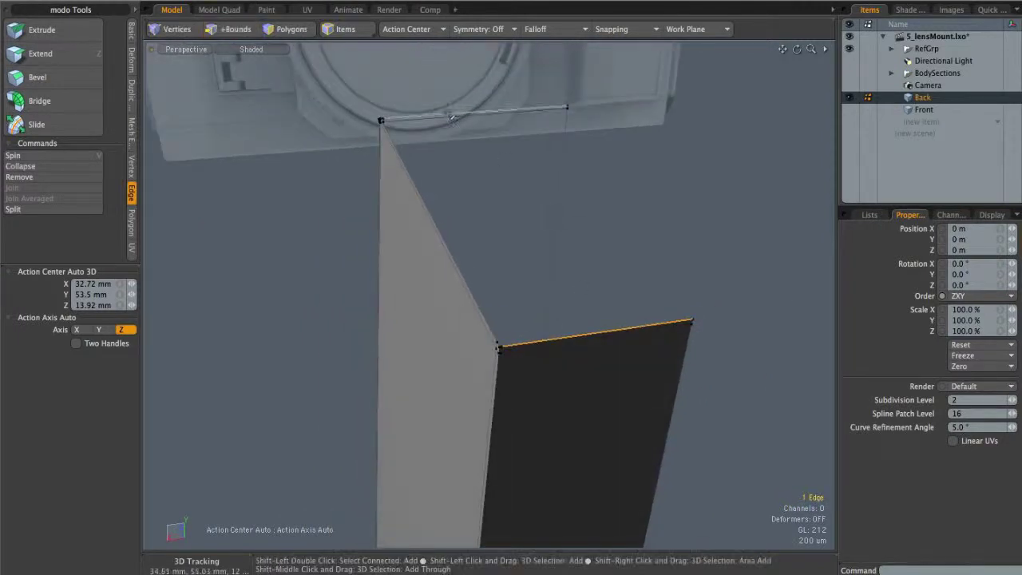
pyautogui.click(40, 101)
pyautogui.keyDown('alt'); pyautogui.moveTo(471, 230); pyautogui.dragTo(463, 253); pyautogui.keyUp('alt')
# - Cut the Back's new end polygon with two loop slices close to its two ends
pyautogui.press('q')
pyautogui.click(455, 261)
pyautogui.keyDown('ctrl'); pyautogui.keyDown('alt'); pyautogui.moveTo(547, 257); pyautogui.dragTo(429, 261); pyautogui.keyUp('alt'); pyautogui.keyUp('ctrl')
pyautogui.hotkey('alt', 'c')
pyautogui.click(442, 285)
pyautogui.keyDown('alt'); pyautogui.moveTo(503, 371); pyautogui.dragTo(713, 323); pyautogui.keyUp('alt')
pyautogui.keyDown('alt'); pyautogui.moveTo(618, 290); pyautogui.dragTo(637, 280); pyautogui.keyUp('alt')
pyautogui.press('space')
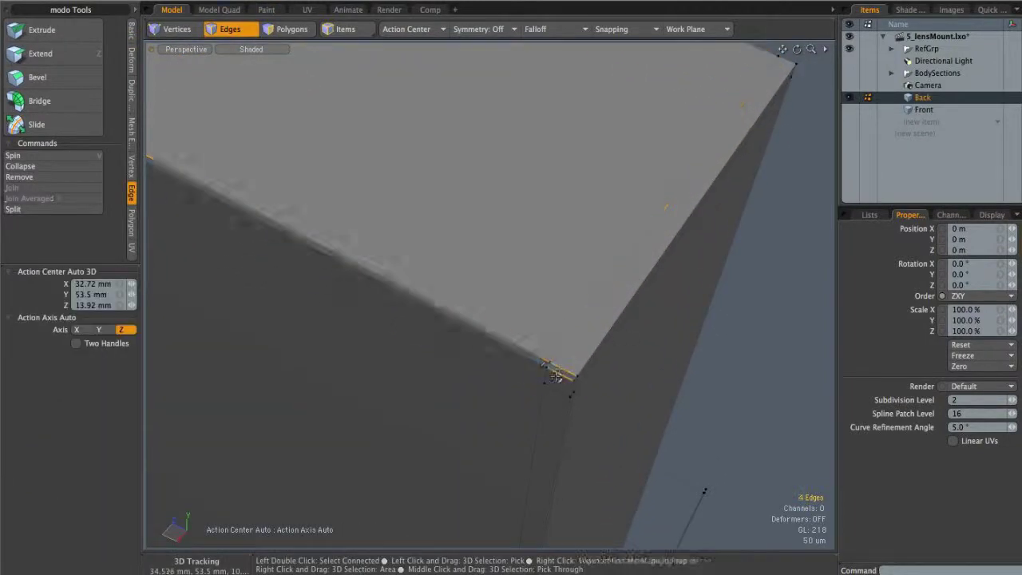
# - Bridge the matching edges of the Back's shell and end polygon to close the gap, and turn on subdivision surfaces
pyautogui.keyDown('alt'); pyautogui.moveTo(541, 367); pyautogui.dragTo(387, 338); pyautogui.keyUp('alt')
pyautogui.scroll(3, 387, 343)
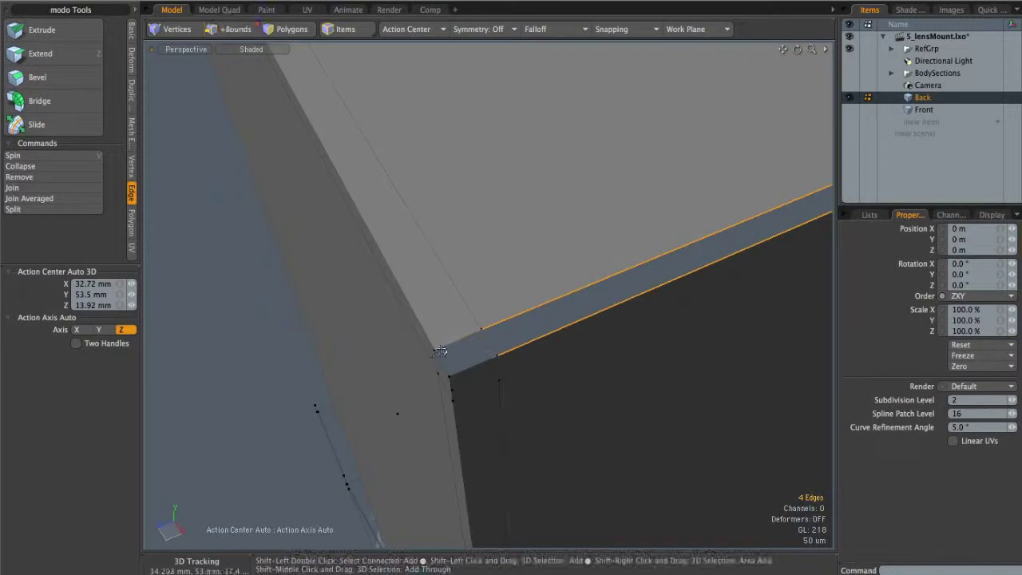
pyautogui.click(40, 100)
pyautogui.press('space')
pyautogui.click(222, 388)
pyautogui.press('Tab')
pyautogui.keyDown('alt'); pyautogui.moveTo(429, 326); pyautogui.dragTo(476, 272); pyautogui.keyUp('alt')
pyautogui.keyDown('ctrl'); pyautogui.keyDown('alt'); pyautogui.moveTo(493, 237); pyautogui.dragTo(529, 277); pyautogui.keyUp('alt'); pyautogui.keyUp('ctrl')
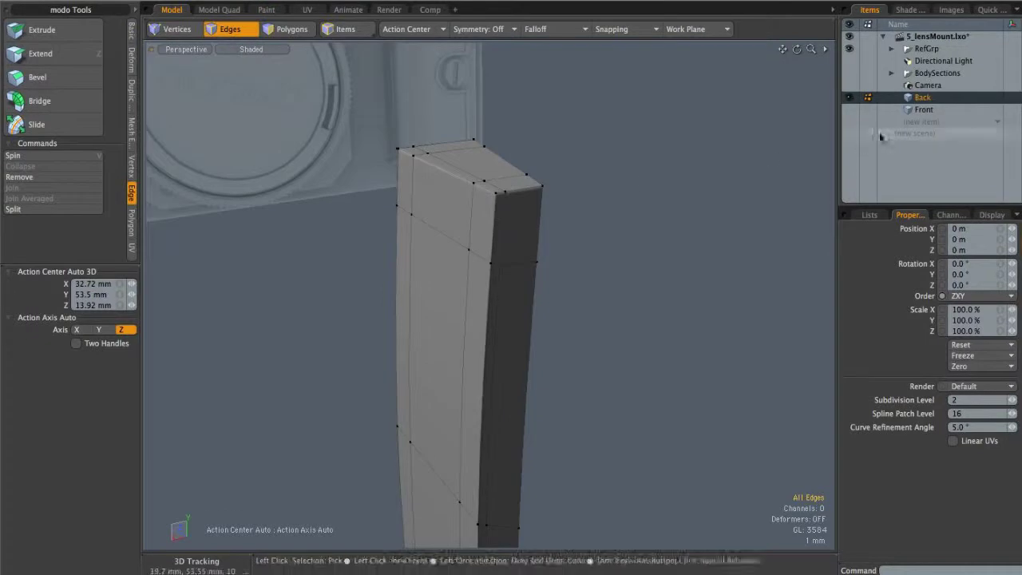
# - Show the Front alongside the Back and examine how the two meshes meet at the step
pyautogui.click(849, 110)
pyautogui.keyDown('shift'); pyautogui.click(918, 111); pyautogui.keyUp('shift')
pyautogui.keyDown('alt'); pyautogui.moveTo(577, 244); pyautogui.dragTo(619, 252); pyautogui.keyUp('alt')
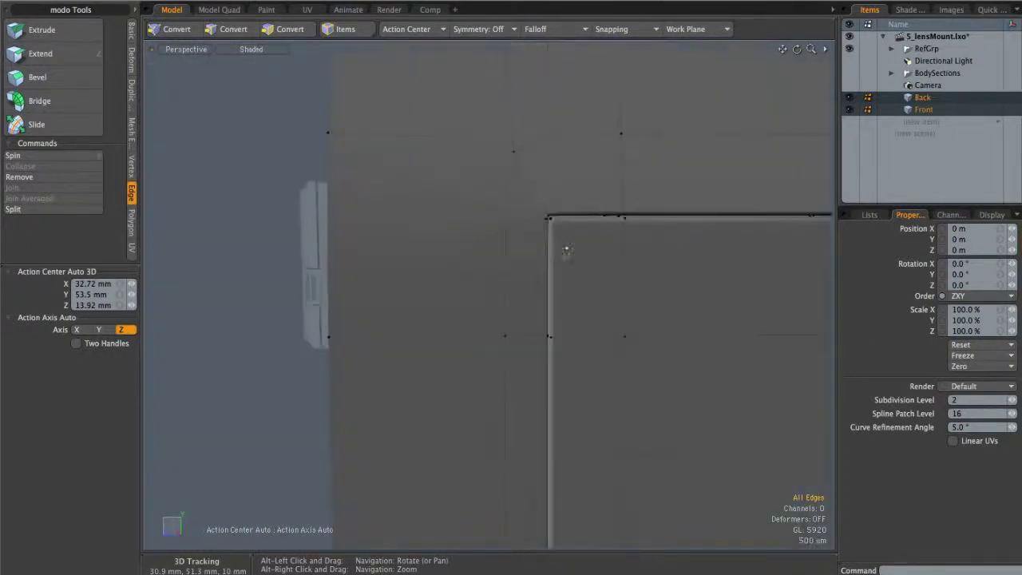
pyautogui.keyDown('ctrl'); pyautogui.keyDown('alt'); pyautogui.moveTo(541, 300); pyautogui.dragTo(471, 299); pyautogui.keyUp('alt'); pyautogui.keyUp('ctrl')
pyautogui.keyDown('alt'); pyautogui.keyDown('shift'); pyautogui.moveTo(471, 299); pyautogui.dragTo(590, 172); pyautogui.keyUp('shift'); pyautogui.keyUp('alt')
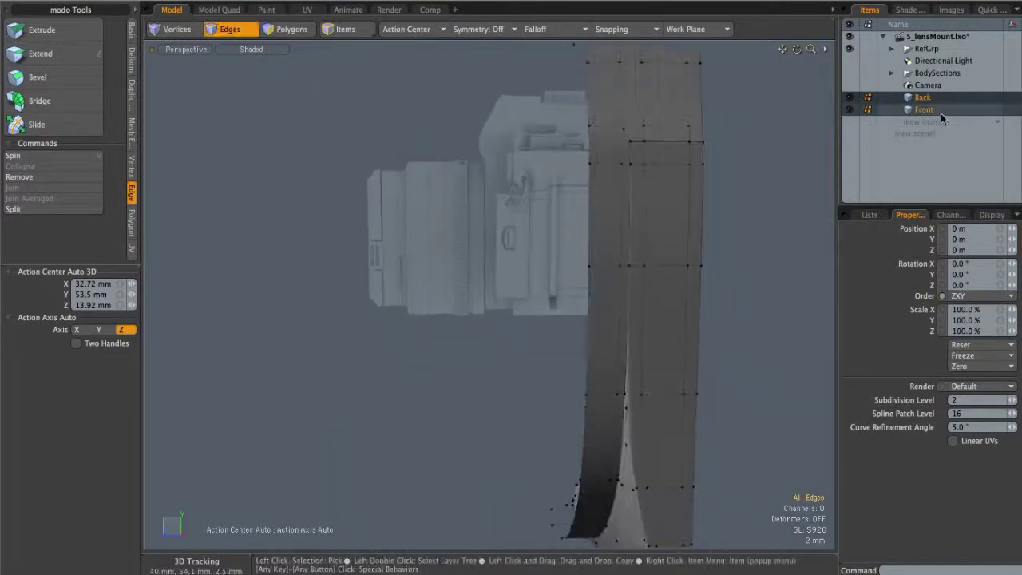
# - Isolate the Front mesh, turn off its subdivision and select the whole run of edges along its open rim
pyautogui.click(929, 112)
pyautogui.click(849, 97)
pyautogui.keyDown('ctrl'); pyautogui.keyDown('alt'); pyautogui.moveTo(671, 340); pyautogui.dragTo(589, 301); pyautogui.keyUp('alt'); pyautogui.keyUp('ctrl')
pyautogui.keyDown('ctrl'); pyautogui.keyDown('alt'); pyautogui.moveTo(520, 159); pyautogui.dragTo(620, 144); pyautogui.keyUp('alt'); pyautogui.keyUp('ctrl')
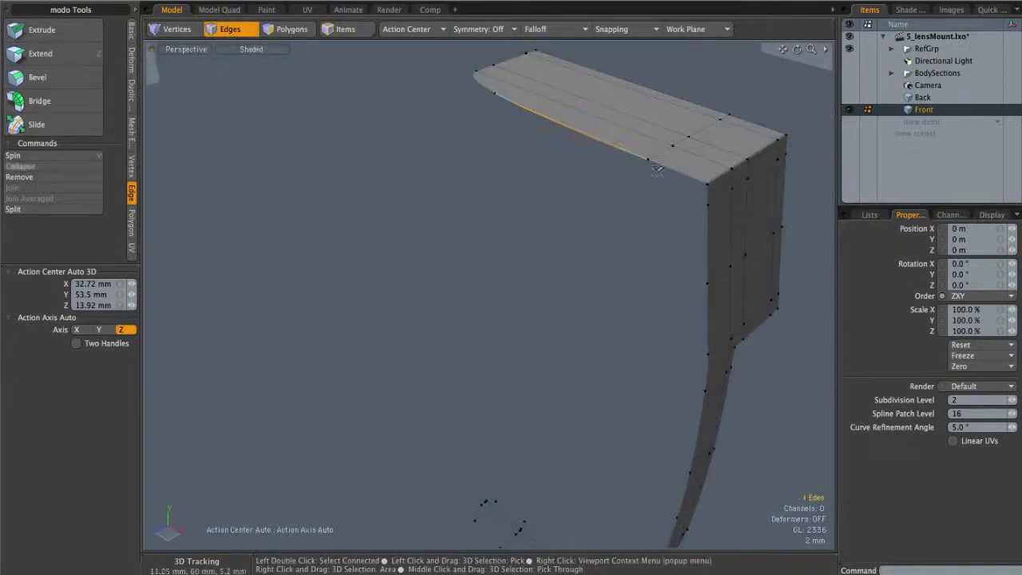
pyautogui.keyDown('ctrl'); pyautogui.keyDown('alt'); pyautogui.moveTo(671, 179); pyautogui.dragTo(631, 248); pyautogui.keyUp('alt'); pyautogui.keyUp('ctrl')
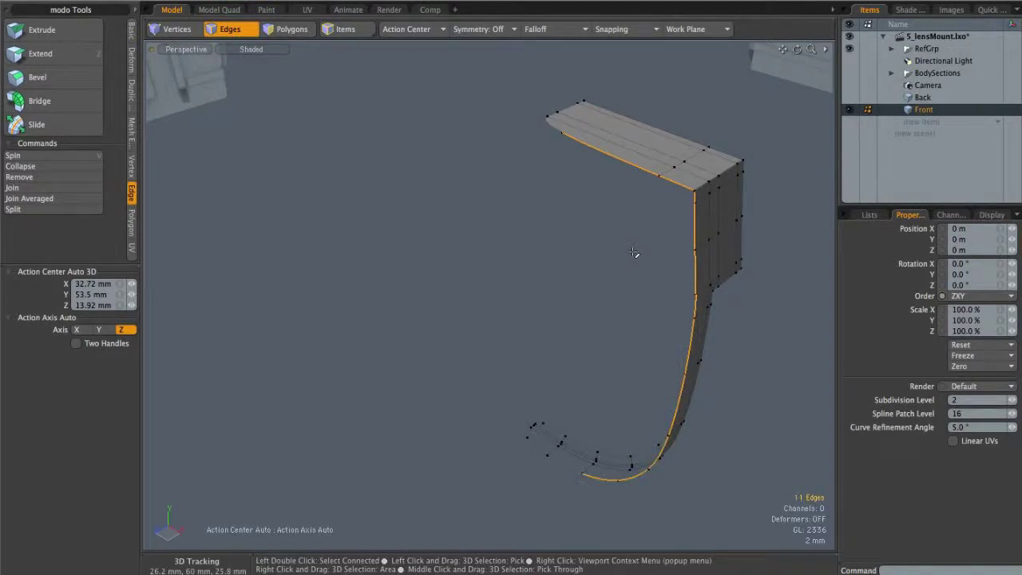
pyautogui.keyDown('alt'); pyautogui.moveTo(621, 372); pyautogui.dragTo(608, 300); pyautogui.keyUp('alt')
pyautogui.keyDown('alt'); pyautogui.moveTo(654, 226); pyautogui.dragTo(620, 198); pyautogui.keyUp('alt')
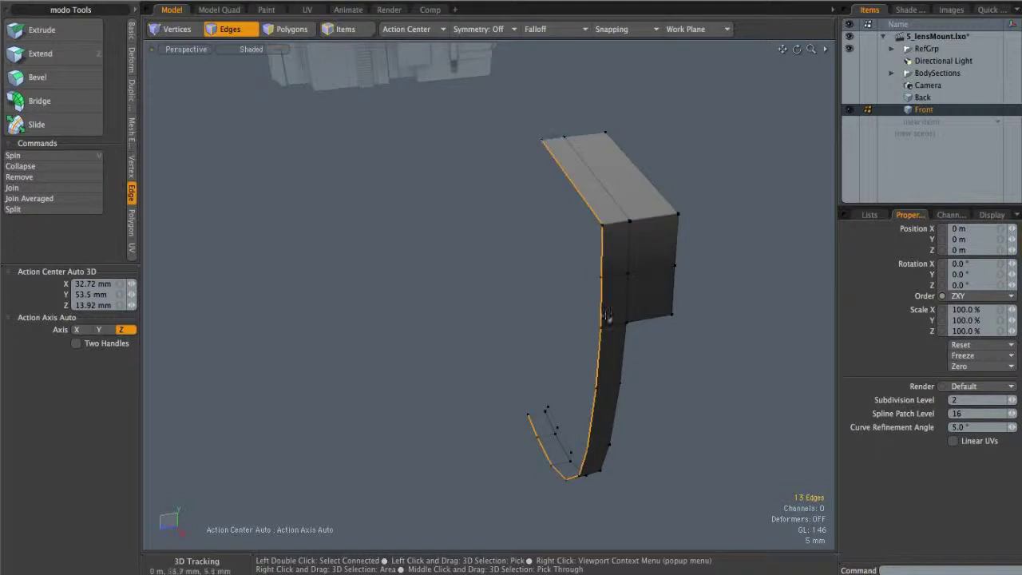
# - Extend the Front's selected rim edges into an inward flange, scaled to 78.5% in X and Y
pyautogui.keyDown('alt'); pyautogui.moveTo(555, 462); pyautogui.dragTo(604, 271); pyautogui.keyUp('alt')
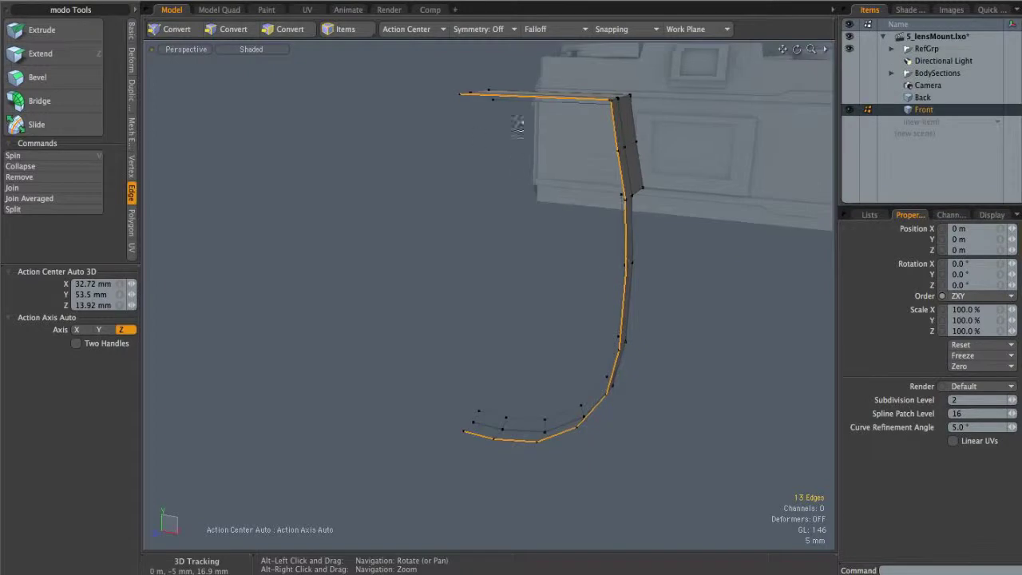
pyautogui.keyDown('alt'); pyautogui.moveTo(595, 210); pyautogui.dragTo(604, 198); pyautogui.keyUp('alt')
pyautogui.press('z')
pyautogui.keyDown('alt'); pyautogui.moveTo(533, 287); pyautogui.dragTo(575, 248); pyautogui.keyUp('alt')
pyautogui.click(538, 299)
pyautogui.press('r')
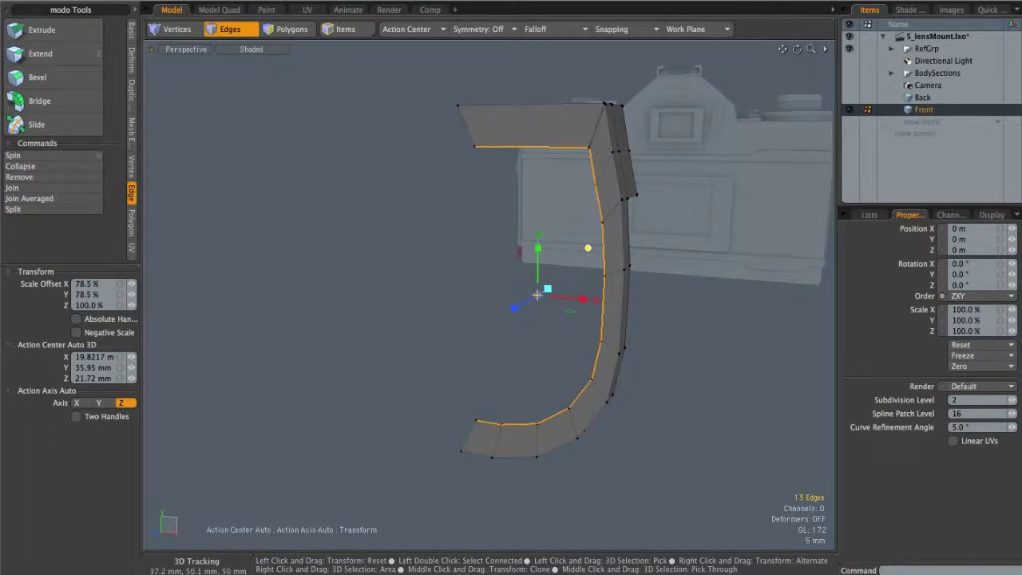
pyautogui.keyDown('alt'); pyautogui.moveTo(537, 295); pyautogui.dragTo(607, 293); pyautogui.keyUp('alt')
# - Shift the extended rim edges about -5.1 mm in X and check their vertices against the lens mount ring in the front view
pyautogui.press('w')
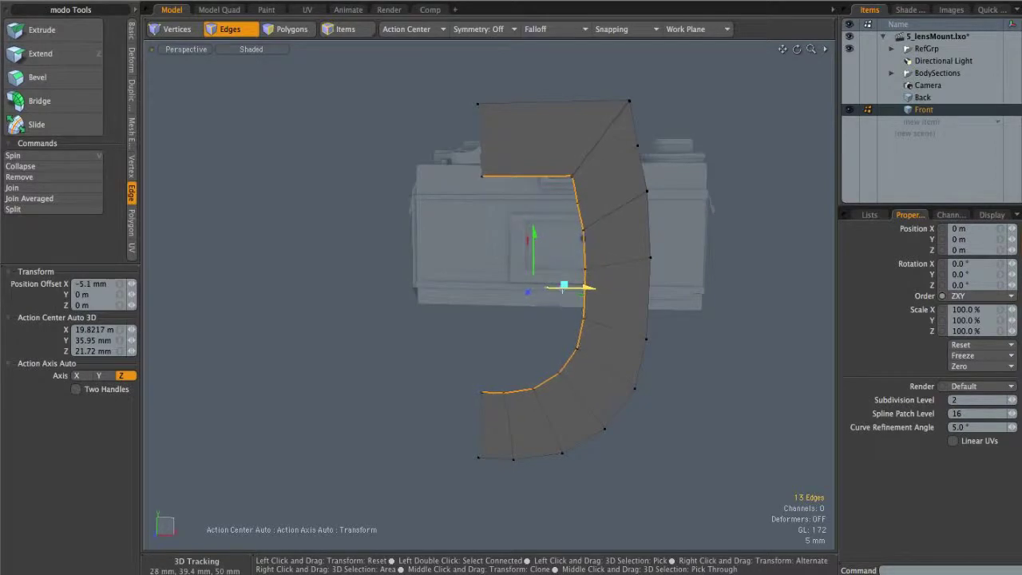
pyautogui.hotkey('ctrl', 'space')
pyautogui.click(597, 299)
pyautogui.keyDown('alt'); pyautogui.keyDown('shift'); pyautogui.moveTo(517, 308); pyautogui.dragTo(504, 246); pyautogui.keyUp('shift'); pyautogui.keyUp('alt')
pyautogui.press('1')
pyautogui.moveTo(549, 200)
pyautogui.keyDown('alt'); pyautogui.keyDown('shift'); pyautogui.mouseDown()
pyautogui.moveTo(556, 264)
pyautogui.moveTo(520, 315)
pyautogui.moveTo(557, 192)
pyautogui.mouseUp(); pyautogui.keyUp('shift'); pyautogui.keyUp('alt')
pyautogui.hotkey('ctrl', 'space')
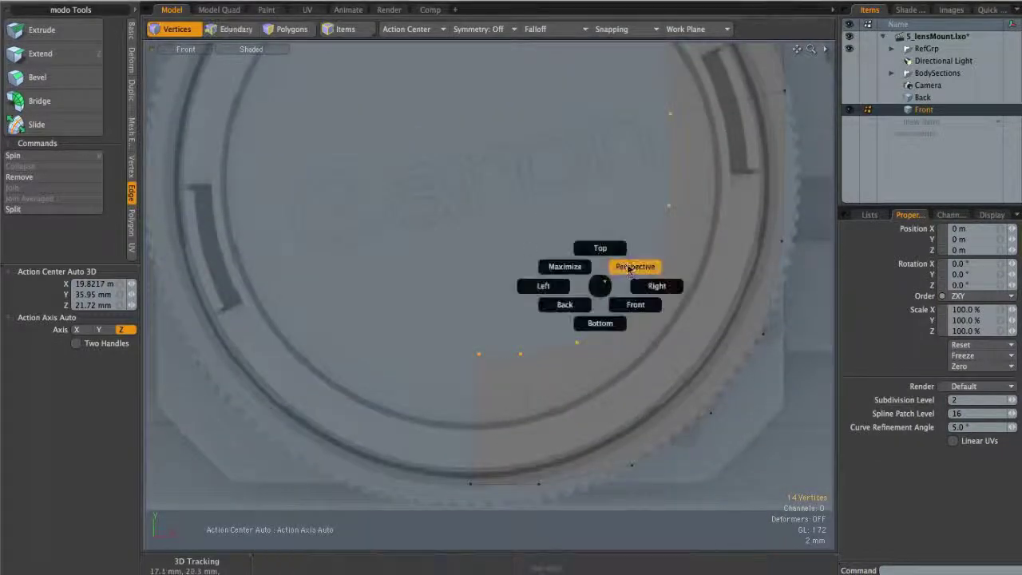
pyautogui.click(611, 278)
# - Add a single Free-mode loop slice at 0.5% along the Front's new flange, tight against the folded edge
pyautogui.keyDown('alt'); pyautogui.moveTo(669, 262); pyautogui.dragTo(586, 272); pyautogui.keyUp('alt')
pyautogui.keyDown('ctrl'); pyautogui.keyDown('alt'); pyautogui.moveTo(587, 271); pyautogui.dragTo(665, 194); pyautogui.keyUp('alt'); pyautogui.keyUp('ctrl')
pyautogui.press('2')
pyautogui.click(626, 164)
pyautogui.hotkey('alt', 'c')
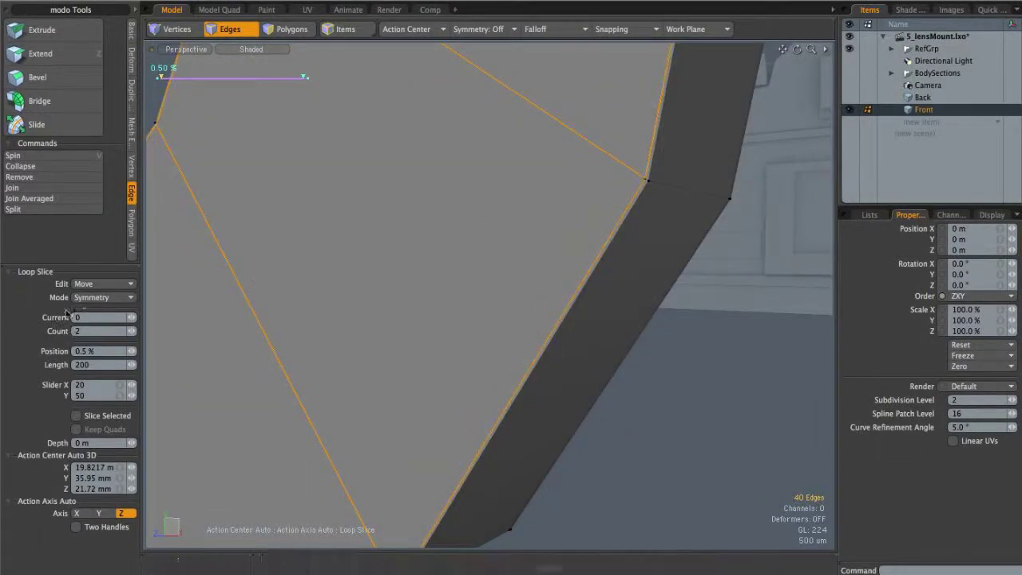
pyautogui.write('1')
pyautogui.press('Return')
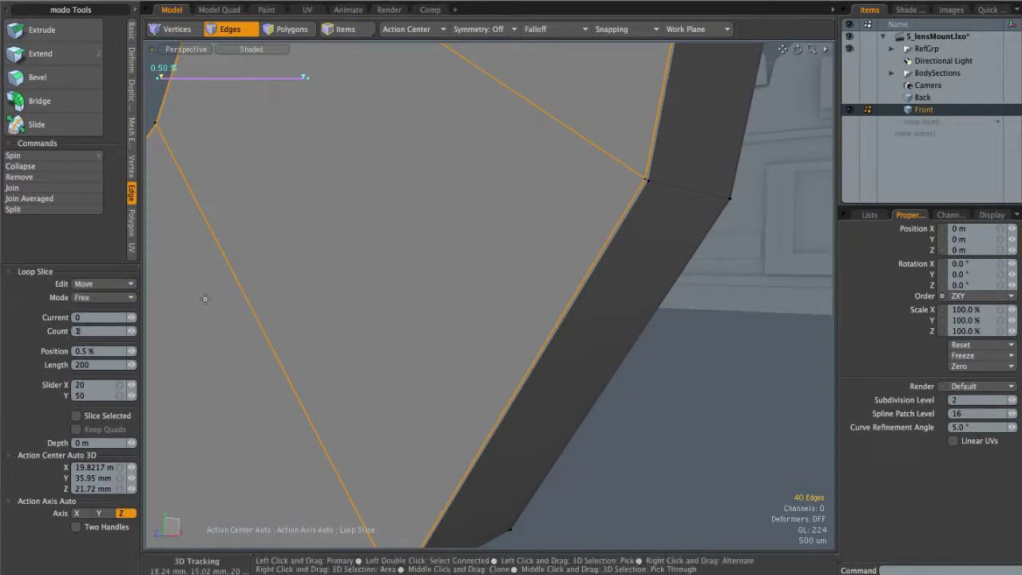
pyautogui.keyDown('alt'); pyautogui.moveTo(525, 240); pyautogui.dragTo(511, 263); pyautogui.keyUp('alt')
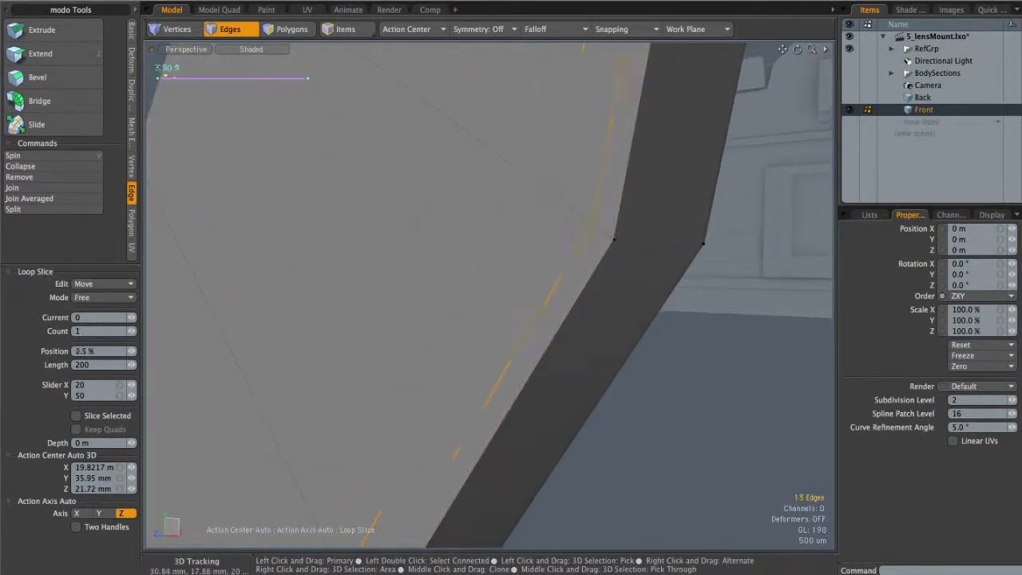
pyautogui.press('space')
# - Select the parallel edges along the Front's top fold and add a loop slice across them near the outer corner
pyautogui.click(700, 309)
pyautogui.scroll(-5, 700, 310)
pyautogui.keyDown('alt'); pyautogui.moveTo(700, 310); pyautogui.dragTo(662, 293); pyautogui.keyUp('alt')
pyautogui.keyDown('alt'); pyautogui.moveTo(568, 294); pyautogui.dragTo(631, 235); pyautogui.keyUp('alt')
pyautogui.scroll(-5, 632, 270)
pyautogui.scroll(5, 759, 196)
pyautogui.scroll(2, 568, 216)
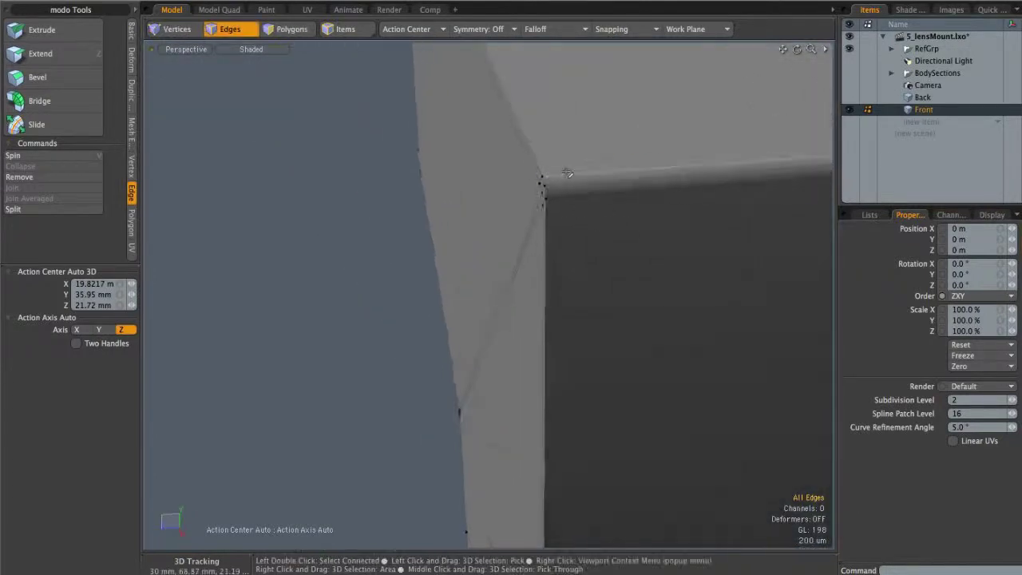
pyautogui.keyDown('shift'); pyautogui.click(565, 186); pyautogui.keyUp('shift')
pyautogui.keyDown('alt'); pyautogui.moveTo(565, 185); pyautogui.dragTo(542, 174); pyautogui.keyUp('alt')
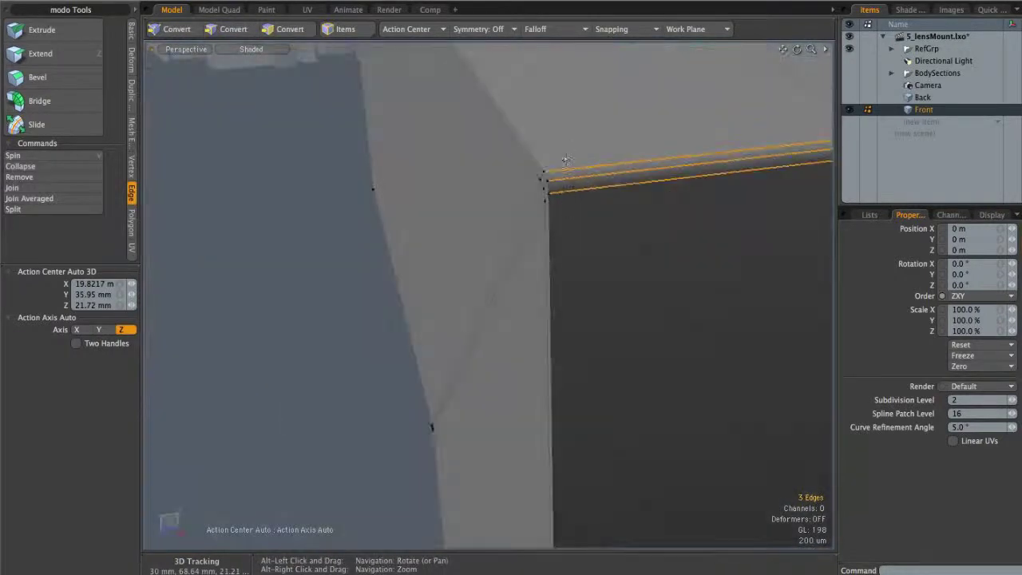
pyautogui.hotkey('alt', 'c')
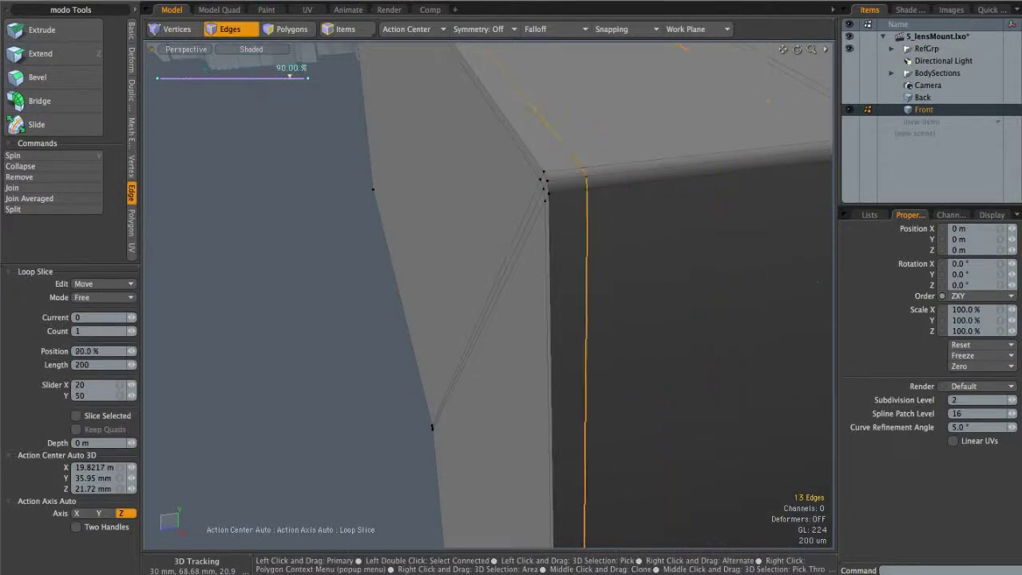
pyautogui.press('Escape')
pyautogui.press('Escape')
# - Examine the Front's new flange in perspective and compare its outline with the lens mount ring in the front view
pyautogui.scroll(-10, 530, 285)
pyautogui.keyDown('alt'); pyautogui.moveTo(529, 285); pyautogui.dragTo(614, 335); pyautogui.keyUp('alt')
pyautogui.keyDown('alt'); pyautogui.keyDown('shift'); pyautogui.moveTo(614, 415); pyautogui.dragTo(568, 164); pyautogui.keyUp('shift'); pyautogui.keyUp('alt')
pyautogui.keyDown('alt'); pyautogui.moveTo(592, 429); pyautogui.dragTo(624, 217); pyautogui.keyUp('alt')
pyautogui.hotkey('ctrl', 'space')
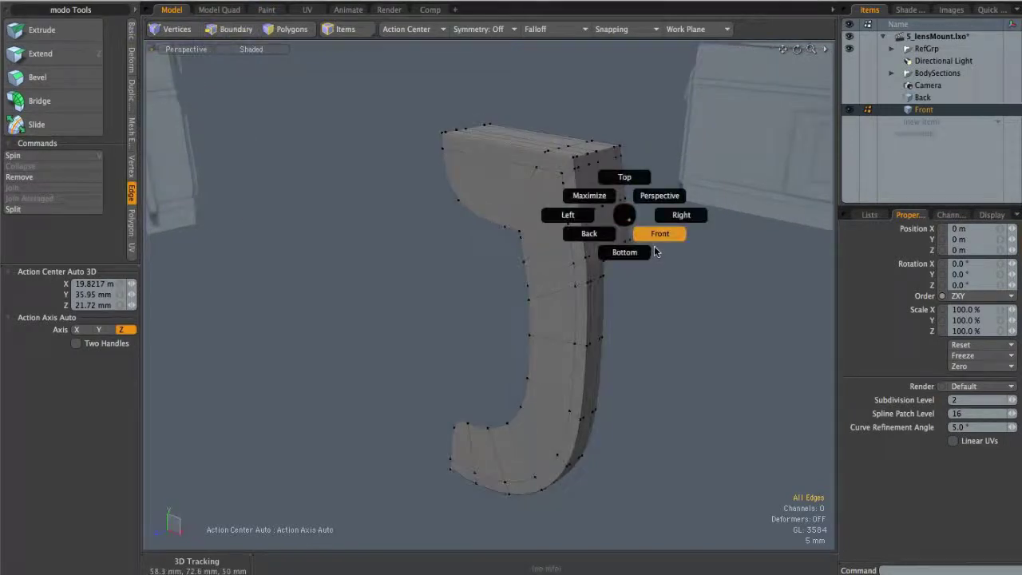
pyautogui.click(655, 251)
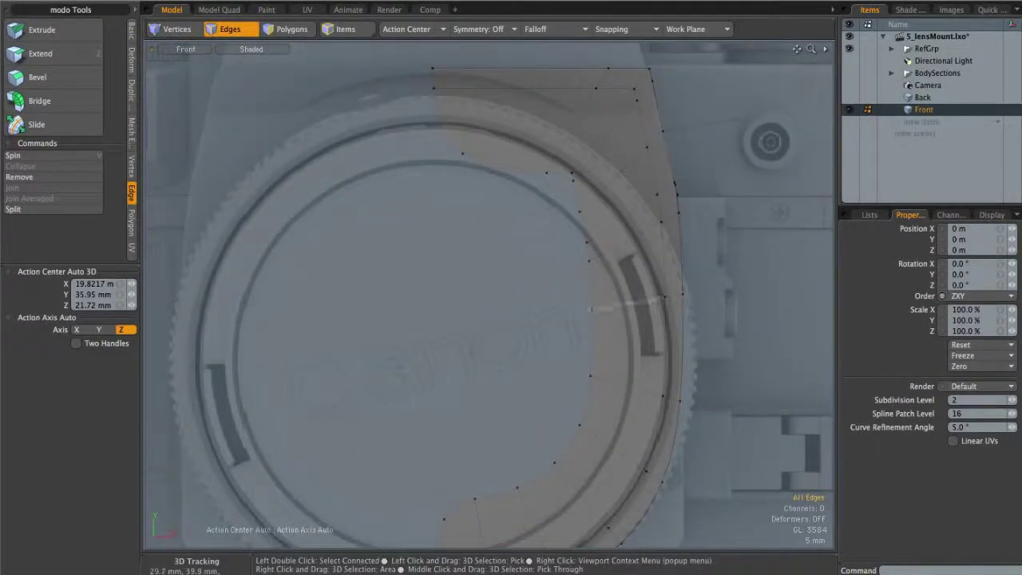
pyautogui.keyDown('alt'); pyautogui.keyDown('shift'); pyautogui.moveTo(619, 352); pyautogui.dragTo(684, 215); pyautogui.keyUp('shift'); pyautogui.keyUp('alt')
pyautogui.scroll(-2, 684, 224)
pyautogui.keyDown('alt'); pyautogui.keyDown('shift'); pyautogui.moveTo(688, 250); pyautogui.dragTo(620, 330); pyautogui.keyUp('shift'); pyautogui.keyUp('alt')
# - Show the Back mesh together with the Front and switch both from subdivided to plain polygon display
pyautogui.click(849, 97)
pyautogui.keyDown('alt'); pyautogui.moveTo(647, 279); pyautogui.dragTo(506, 399); pyautogui.keyUp('alt')
pyautogui.hotkey('ctrl', 'space')
pyautogui.click(731, 220)
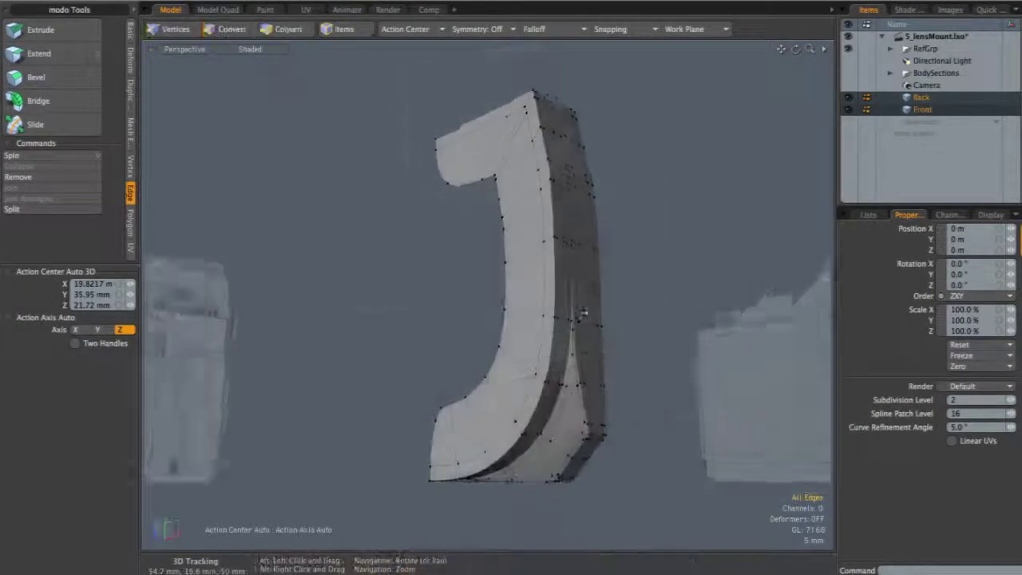
pyautogui.keyDown('alt'); pyautogui.moveTo(583, 313); pyautogui.dragTo(641, 390); pyautogui.keyUp('alt')
pyautogui.press('Tab')
# - Shift the eight stacked vertices midway along the upper outer side of both meshes by 100 um in X
pyautogui.hotkey('ctrl', 'space')
pyautogui.click(660, 299)
pyautogui.keyDown('ctrl'); pyautogui.keyDown('alt'); pyautogui.moveTo(510, 240); pyautogui.dragTo(580, 236); pyautogui.keyUp('alt'); pyautogui.keyUp('ctrl')
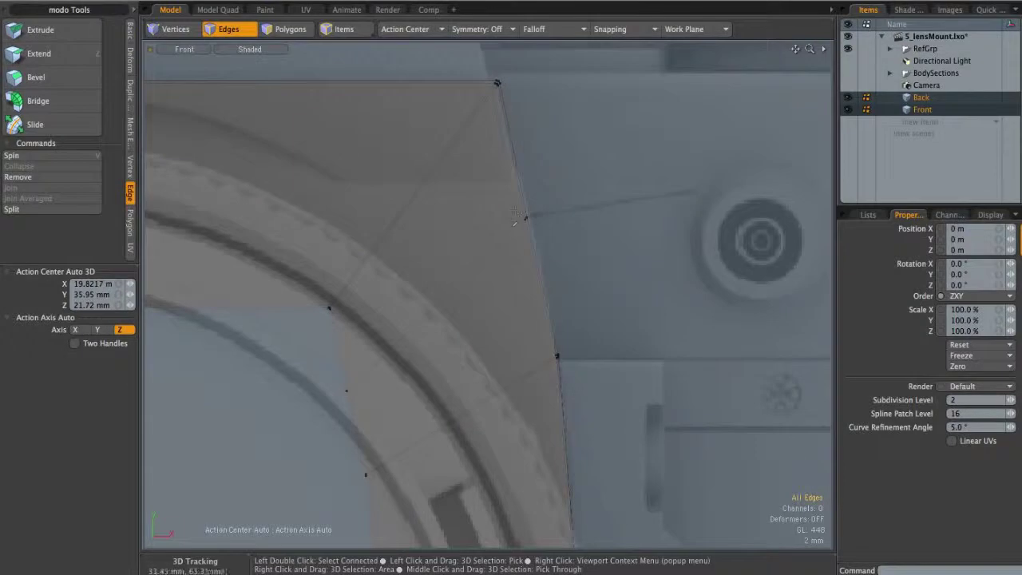
pyautogui.press('w')
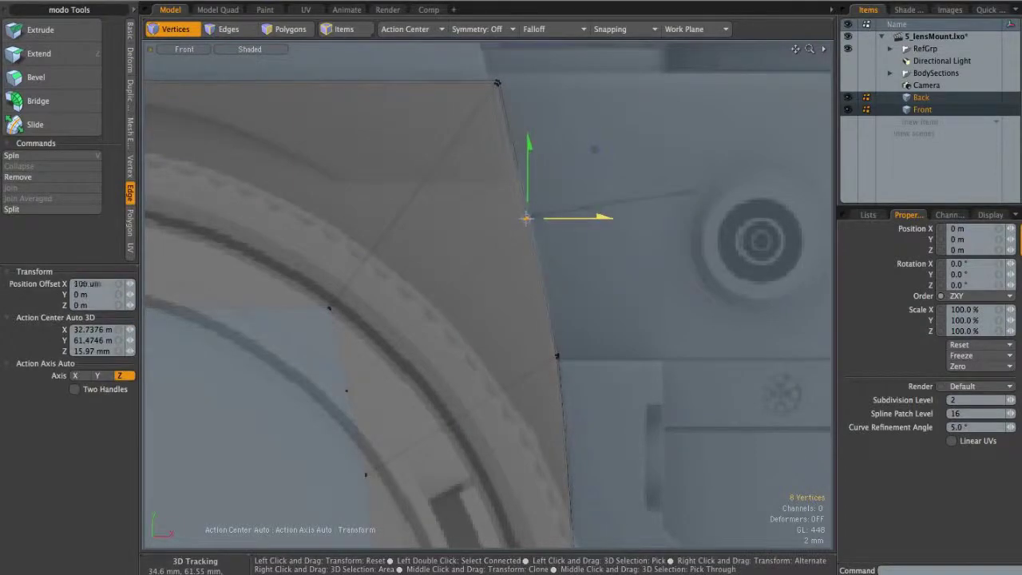
pyautogui.keyDown('alt'); pyautogui.keyDown('shift'); pyautogui.moveTo(561, 220); pyautogui.dragTo(537, 295); pyautogui.keyUp('shift'); pyautogui.keyUp('alt')
pyautogui.press('space')
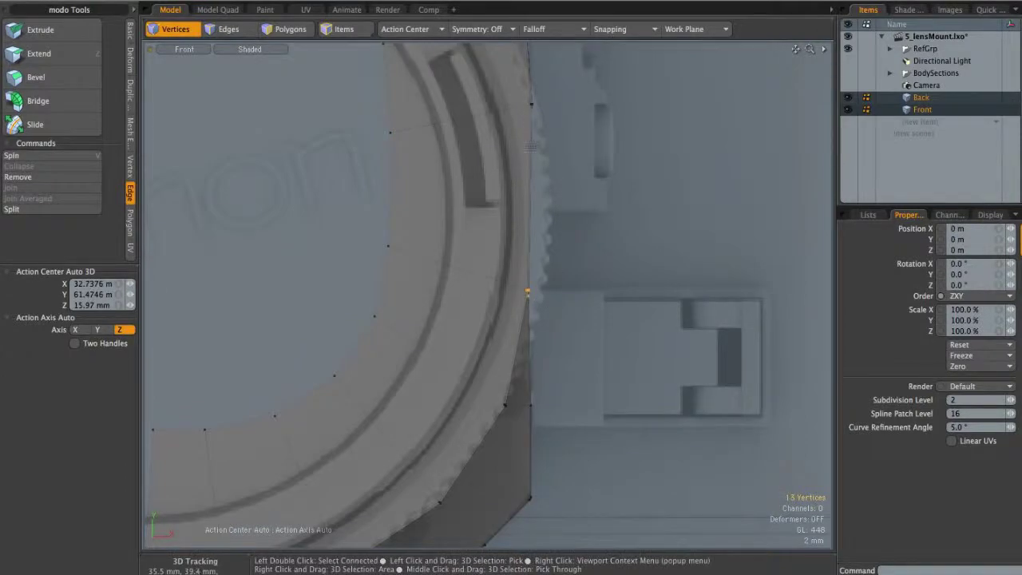
# - Shift the 13 stacked vertices on the outer side where the stepped lower corner begins by 100 um in X
pyautogui.keyDown('ctrl'); pyautogui.keyDown('alt'); pyautogui.moveTo(522, 306); pyautogui.dragTo(568, 322); pyautogui.keyUp('alt'); pyautogui.keyUp('ctrl')
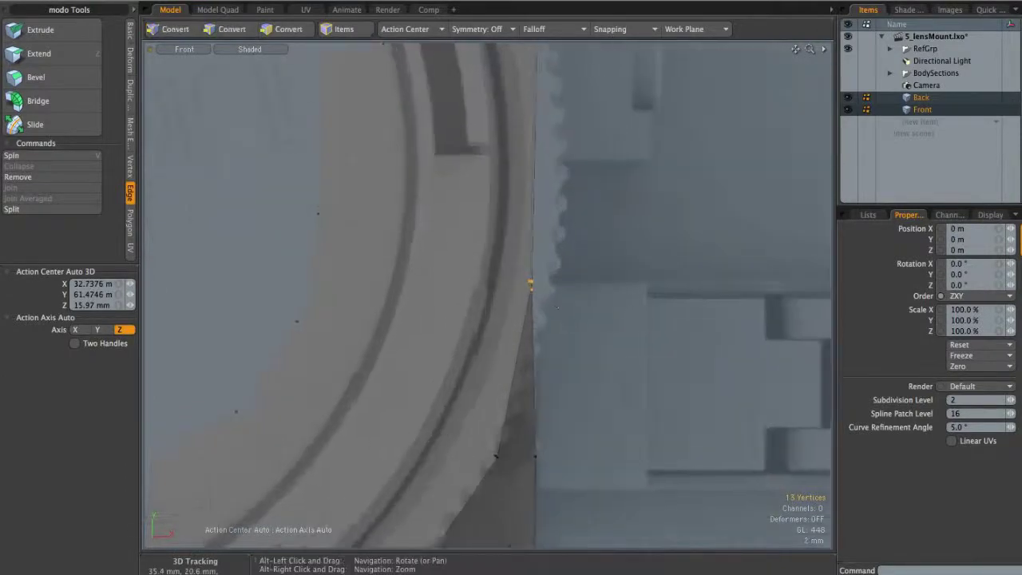
pyautogui.press('w')
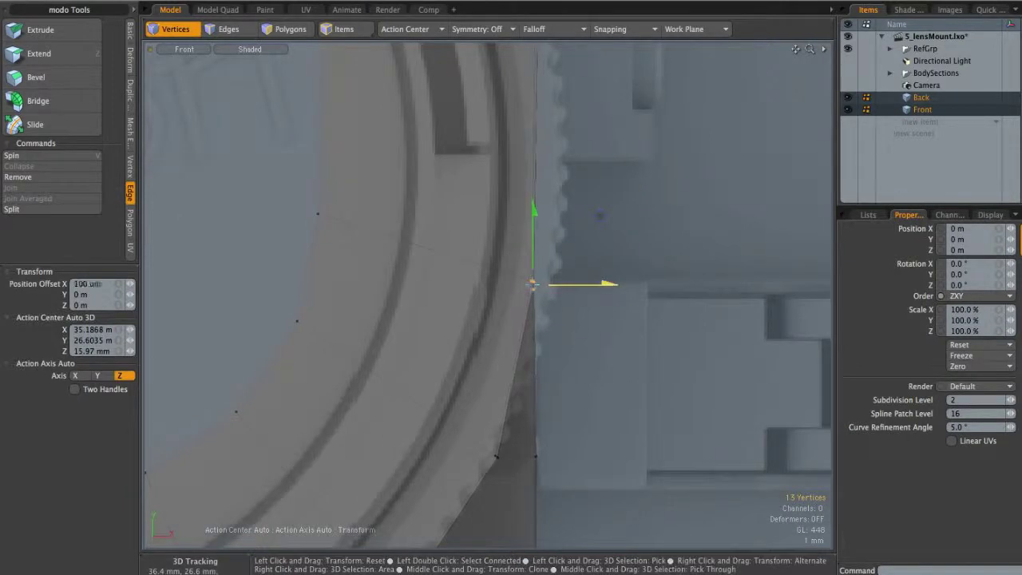
pyautogui.press('space')
pyautogui.scroll(-2, 570, 178)
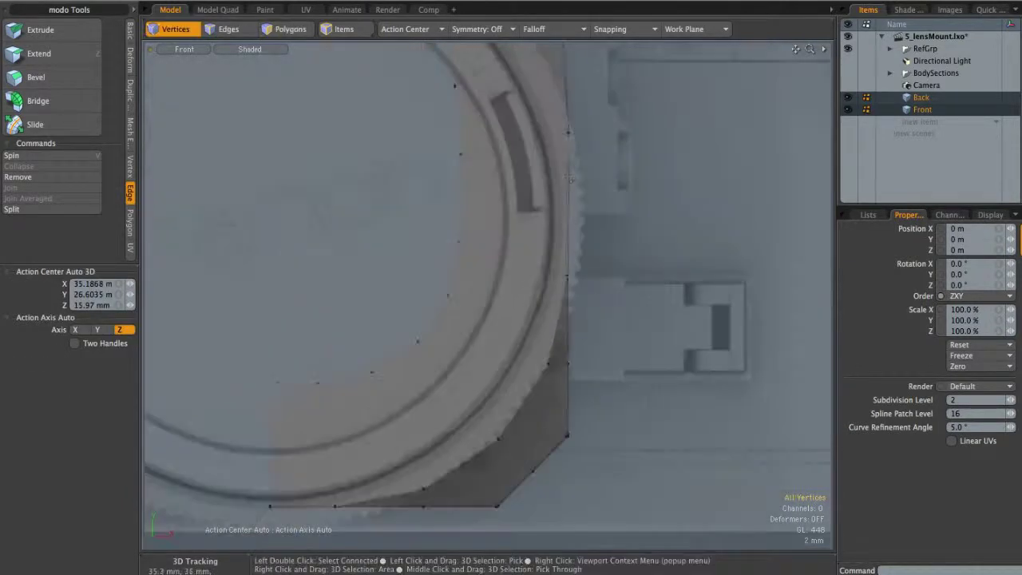
# - Select only the Back mesh in perspective and hide the Front to isolate it
pyautogui.keyDown('alt'); pyautogui.moveTo(575, 312); pyautogui.dragTo(549, 399); pyautogui.keyUp('alt')
pyautogui.scroll(-3, 549, 399)
pyautogui.hotkey('ctrl', 'space')
pyautogui.click(563, 313)
pyautogui.keyDown('alt'); pyautogui.moveTo(564, 313); pyautogui.dragTo(629, 381); pyautogui.keyUp('alt')
pyautogui.scroll(4, 551, 356)
pyautogui.click(888, 98)
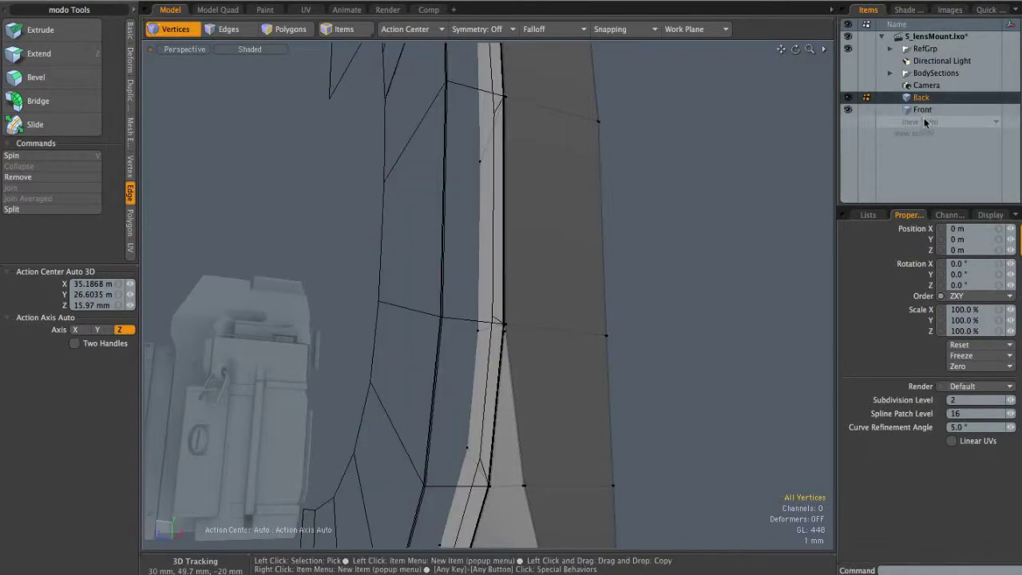
pyautogui.click(848, 110)
# - Start an Edge Slice on the Back where the side's folded edge meets the step, cutting diagonally from the corner edge to the neighbouring vertex
pyautogui.keyDown('alt'); pyautogui.moveTo(546, 361); pyautogui.dragTo(668, 492); pyautogui.keyUp('alt')
pyautogui.scroll(2, 550, 338)
pyautogui.scroll(-2, 540, 324)
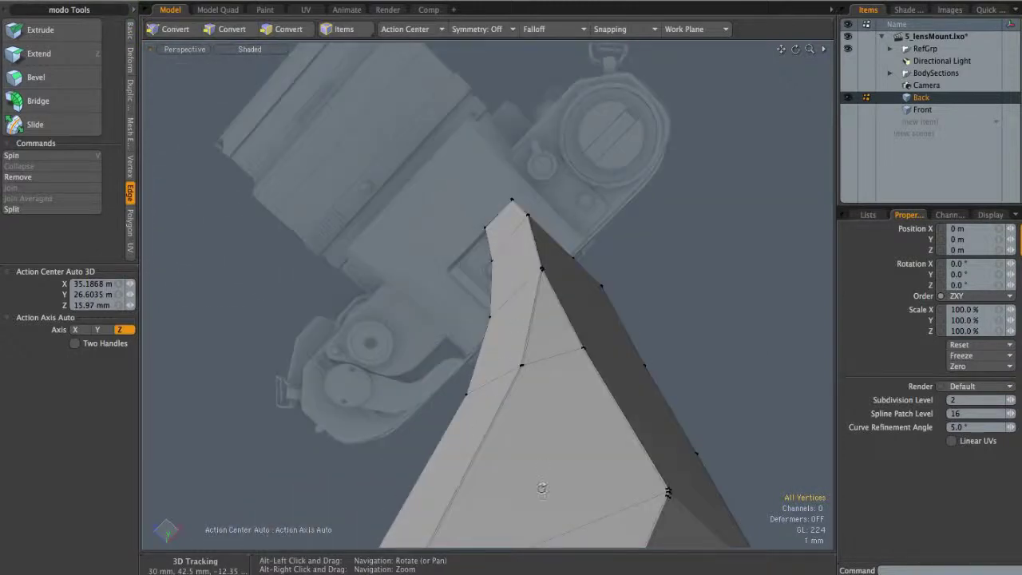
pyautogui.keyDown('alt'); pyautogui.moveTo(668, 492); pyautogui.dragTo(681, 494); pyautogui.keyUp('alt')
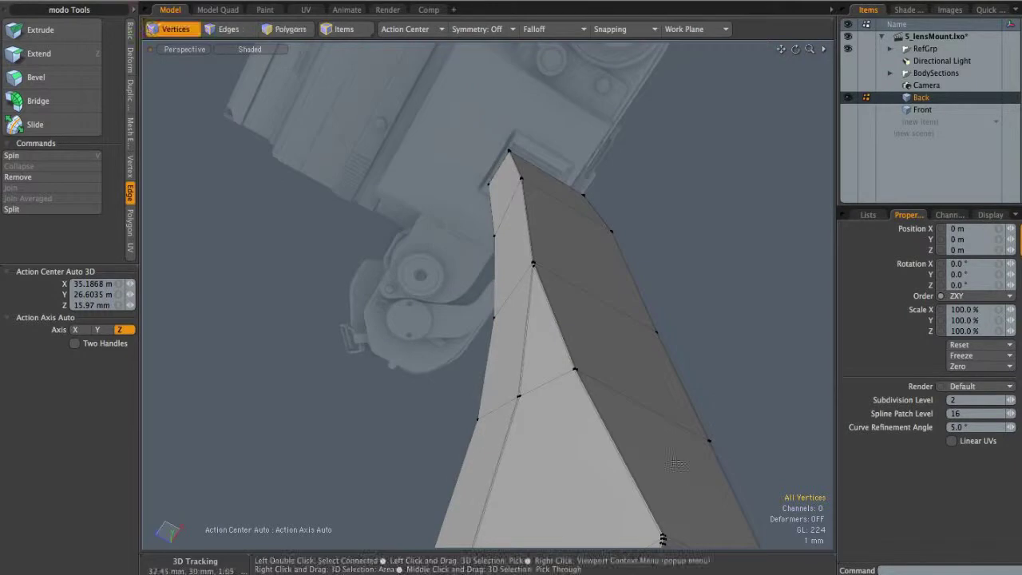
pyautogui.keyDown('alt'); pyautogui.moveTo(662, 539); pyautogui.dragTo(579, 301); pyautogui.keyUp('alt')
pyautogui.keyDown('alt'); pyautogui.moveTo(537, 254); pyautogui.dragTo(510, 389); pyautogui.keyUp('alt')
pyautogui.keyDown('alt'); pyautogui.moveTo(670, 393); pyautogui.dragTo(534, 286); pyautogui.keyUp('alt')
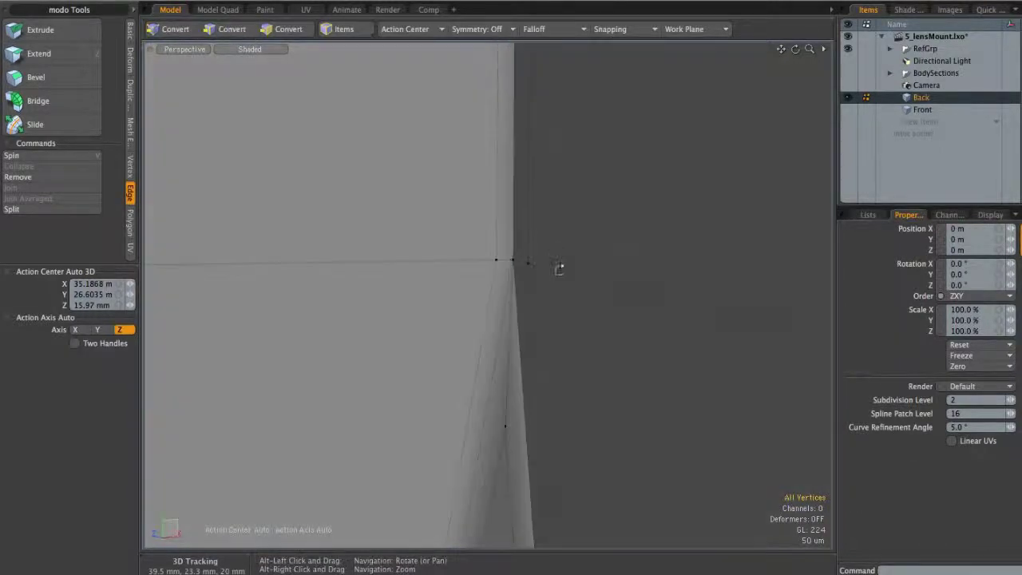
pyautogui.hotkey('alt', 'c')
pyautogui.keyDown('alt'); pyautogui.moveTo(497, 292); pyautogui.dragTo(508, 247); pyautogui.keyUp('alt')
pyautogui.click(504, 233)
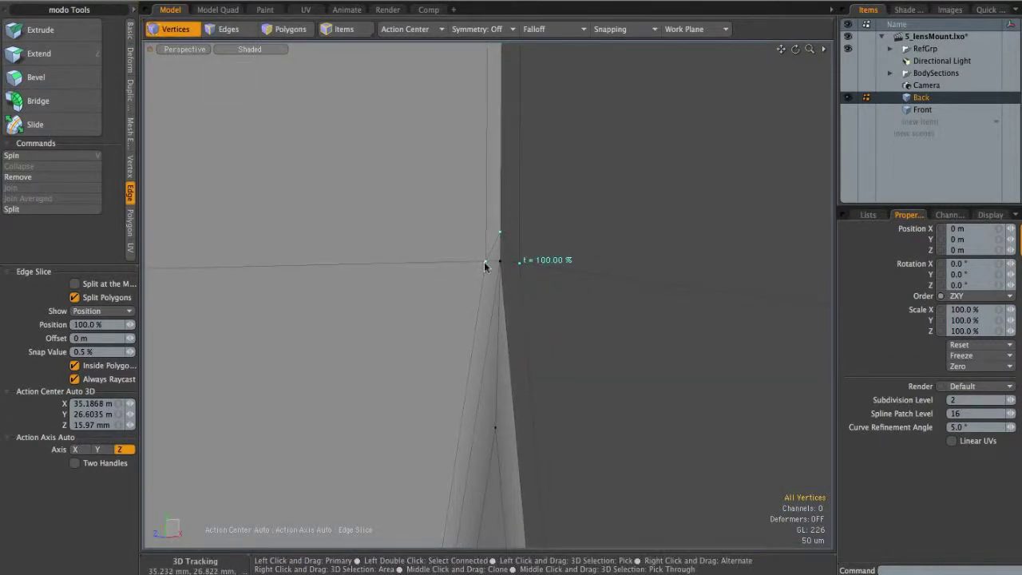
# - Select the four small polygons at the upper tip of the Back mesh's narrow crease
pyautogui.press('3')
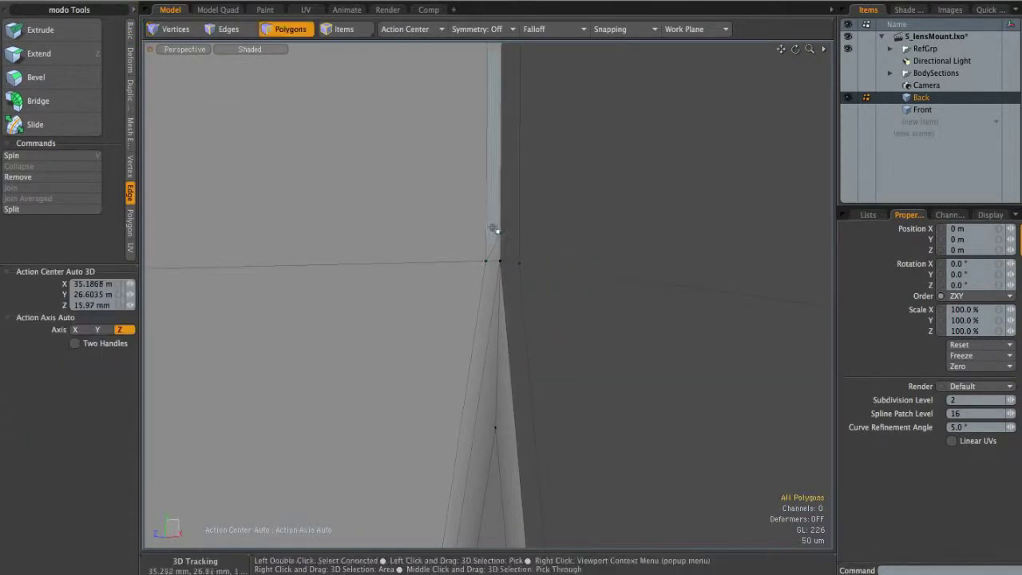
pyautogui.keyDown('shift'); pyautogui.click(514, 236); pyautogui.keyUp('shift')
pyautogui.keyDown('shift'); pyautogui.click(480, 246); pyautogui.keyUp('shift')
pyautogui.keyDown('alt'); pyautogui.moveTo(516, 311); pyautogui.dragTo(503, 287); pyautogui.keyUp('alt')
pyautogui.click(493, 250)
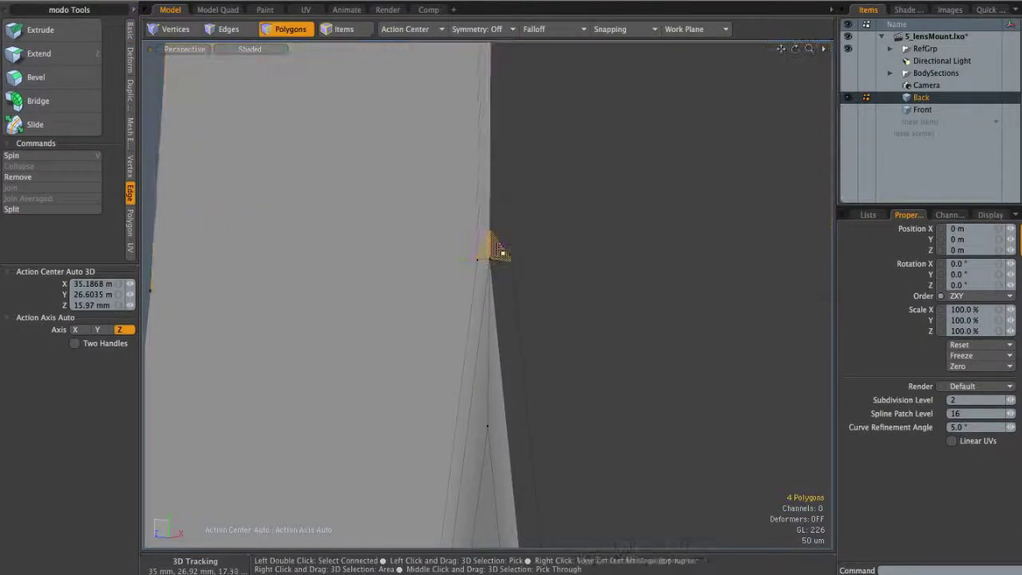
pyautogui.keyDown('alt'); pyautogui.moveTo(511, 257); pyautogui.dragTo(644, 379); pyautogui.keyUp('alt')
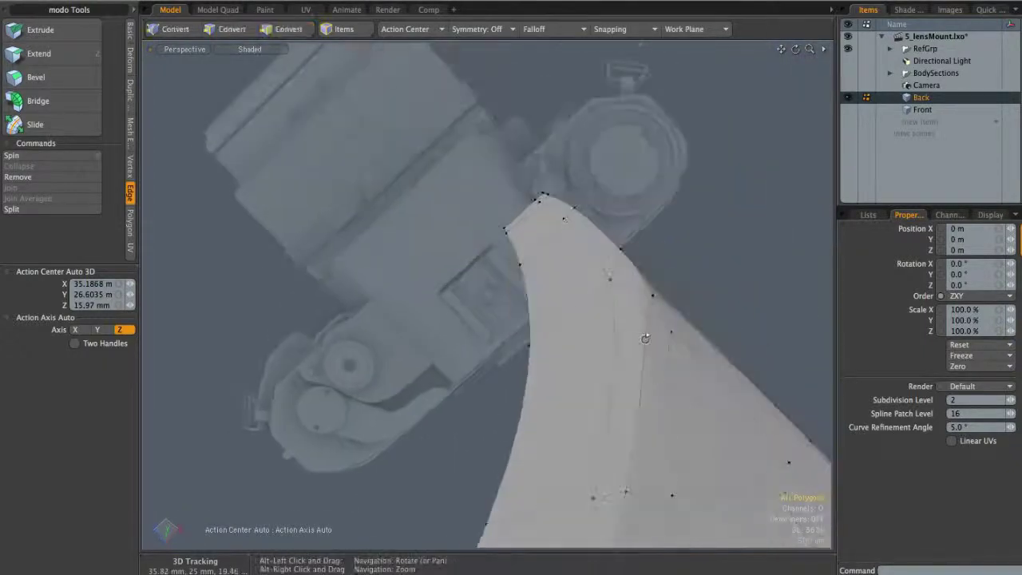
pyautogui.keyDown('alt'); pyautogui.moveTo(681, 326); pyautogui.dragTo(720, 257); pyautogui.keyUp('alt')
pyautogui.moveTo(619, 287)
pyautogui.keyDown('ctrl'); pyautogui.keyDown('alt'); pyautogui.mouseDown()
pyautogui.moveTo(625, 266)
pyautogui.moveTo(707, 261)
pyautogui.moveTo(621, 272)
pyautogui.moveTo(633, 273)
pyautogui.mouseUp(); pyautogui.keyUp('alt'); pyautogui.keyUp('ctrl')
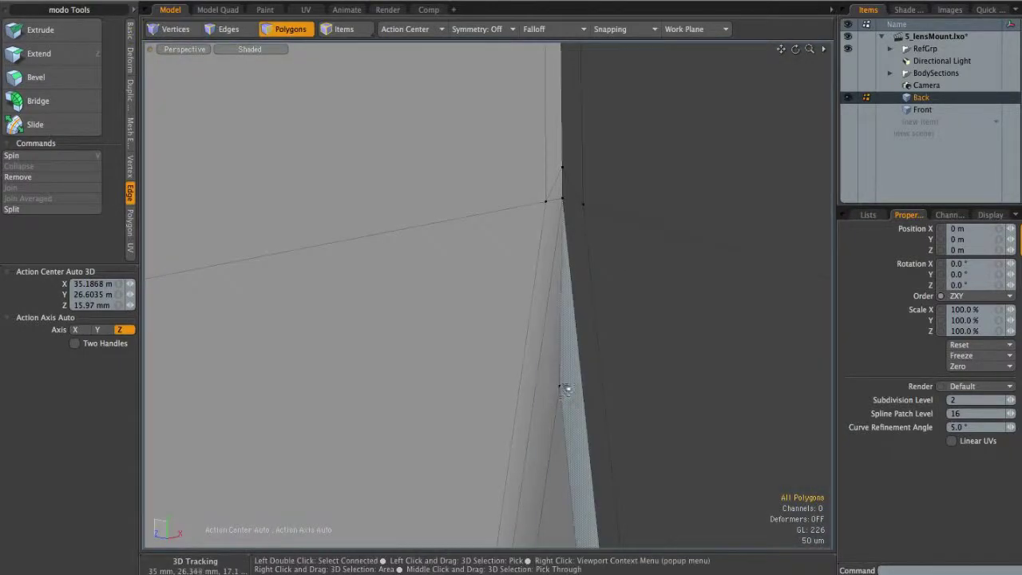
# - Edge Slice the narrow polygons below the crease tip, cutting from the corner vertex and across to the outer edge at about 97.5%
pyautogui.keyDown('alt'); pyautogui.moveTo(590, 358); pyautogui.dragTo(624, 292); pyautogui.keyUp('alt')
pyautogui.press('c')
pyautogui.click(555, 200)
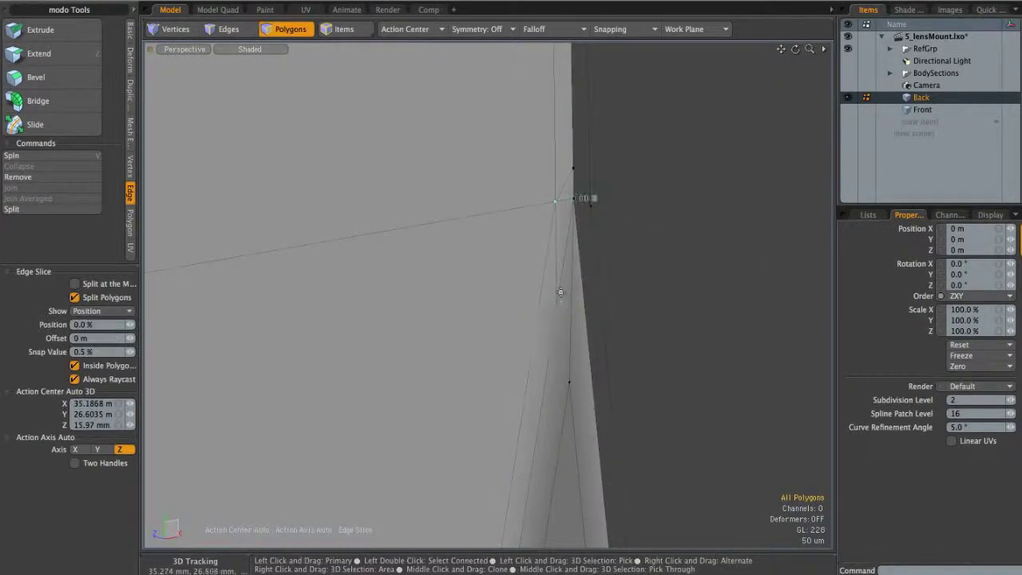
pyautogui.click(569, 380)
pyautogui.keyDown('alt'); pyautogui.moveTo(582, 368); pyautogui.dragTo(568, 319); pyautogui.keyUp('alt')
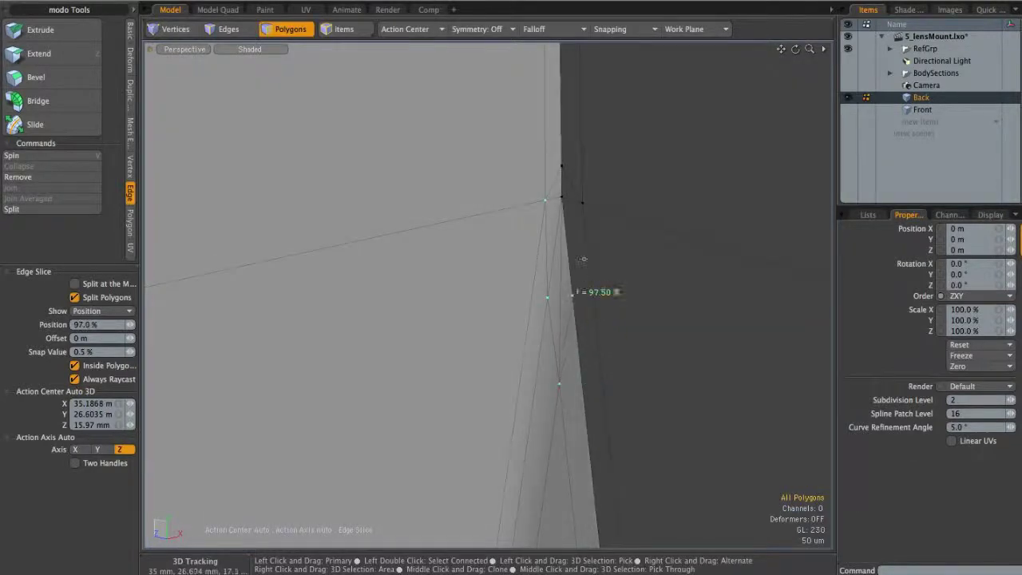
pyautogui.press('space')
# - Select the narrow polygons and edge beside the new cuts along the crease
pyautogui.keyDown('alt'); pyautogui.moveTo(594, 224); pyautogui.dragTo(579, 296); pyautogui.keyUp('alt')
pyautogui.click(554, 323)
pyautogui.keyDown('alt'); pyautogui.moveTo(588, 347); pyautogui.dragTo(580, 236); pyautogui.keyUp('alt')
pyautogui.keyDown('shift'); pyautogui.click(536, 319); pyautogui.keyUp('shift')
pyautogui.keyDown('shift'); pyautogui.click(594, 316); pyautogui.keyUp('shift')
pyautogui.doubleClick(558, 200)
pyautogui.click(556, 247)
pyautogui.press('2')
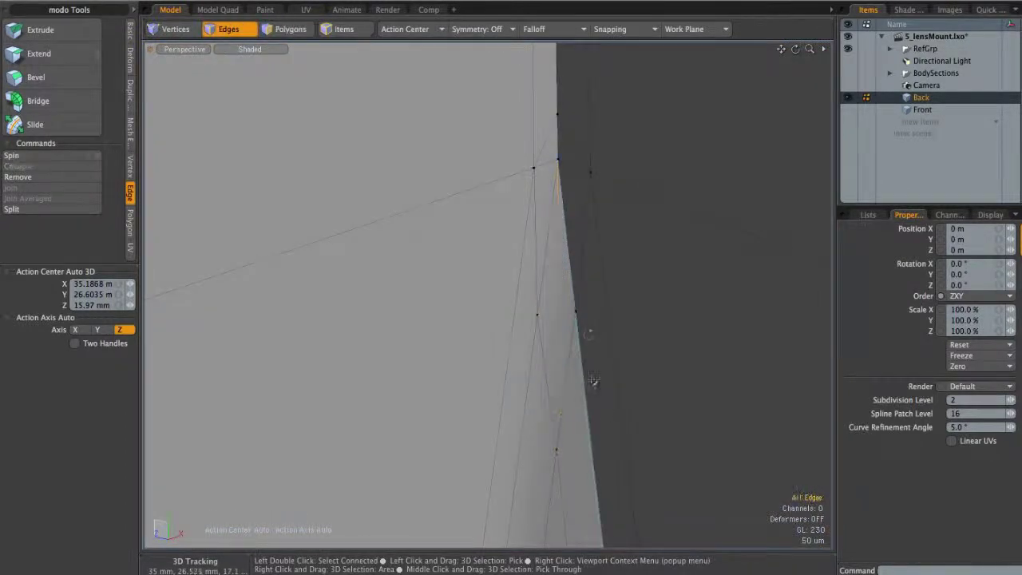
pyautogui.moveTo(591, 333)
pyautogui.keyDown('alt'); pyautogui.mouseDown()
pyautogui.moveTo(612, 235)
pyautogui.moveTo(581, 290)
pyautogui.moveTo(740, 235)
pyautogui.moveTo(637, 322)
pyautogui.moveTo(583, 347)
pyautogui.moveTo(691, 349)
pyautogui.moveTo(545, 354)
pyautogui.moveTo(567, 402)
pyautogui.moveTo(676, 275)
pyautogui.moveTo(653, 262)
pyautogui.moveTo(684, 351)
pyautogui.moveTo(694, 314)
pyautogui.moveTo(703, 317)
pyautogui.moveTo(670, 275)
pyautogui.moveTo(673, 228)
pyautogui.moveTo(621, 418)
pyautogui.moveTo(651, 385)
pyautogui.moveTo(559, 383)
pyautogui.mouseUp(); pyautogui.keyUp('alt')
pyautogui.press('3')
# - Clear the selection and switch the viewport to Reflection shading to check the Back mesh's surface around the crease
pyautogui.click(741, 235)
pyautogui.click(249, 49)
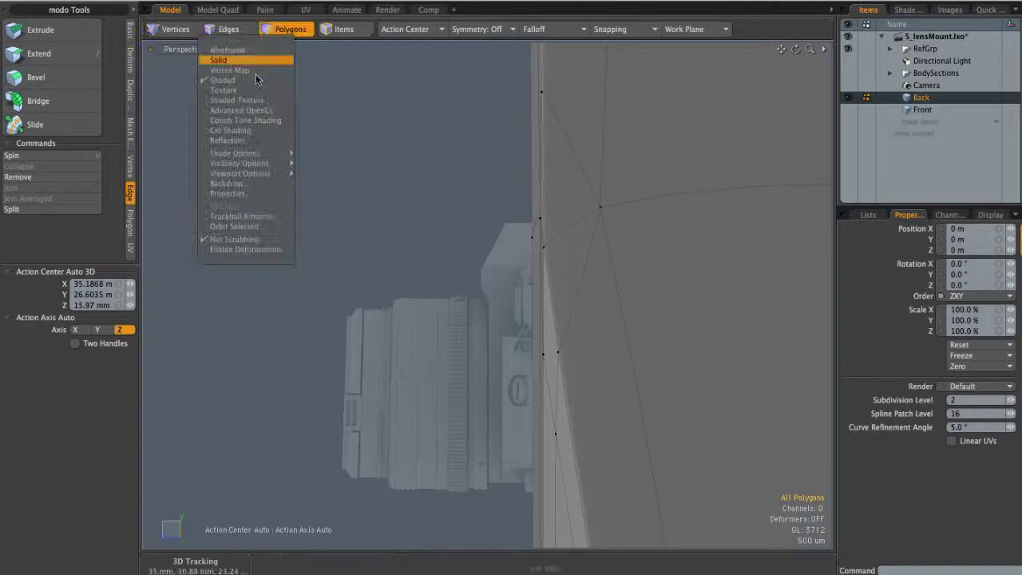
pyautogui.click(243, 142)
pyautogui.moveTo(596, 324)
pyautogui.keyDown('alt'); pyautogui.mouseDown()
pyautogui.moveTo(684, 216)
pyautogui.moveTo(651, 263)
pyautogui.moveTo(604, 244)
pyautogui.moveTo(645, 306)
pyautogui.moveTo(611, 347)
pyautogui.moveTo(594, 262)
pyautogui.mouseUp(); pyautogui.keyUp('alt')
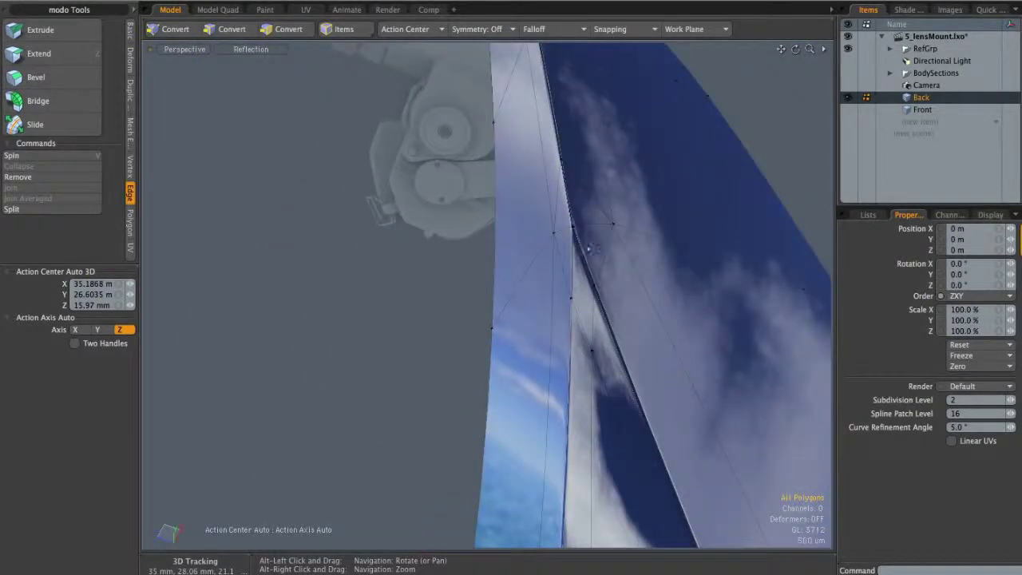
pyautogui.keyDown('alt'); pyautogui.moveTo(568, 300); pyautogui.dragTo(564, 278); pyautogui.keyUp('alt')
pyautogui.keyDown('alt'); pyautogui.moveTo(563, 279); pyautogui.dragTo(517, 264, button='right'); pyautogui.keyUp('alt')
pyautogui.click(517, 264)
pyautogui.keyDown('alt'); pyautogui.keyDown('shift'); pyautogui.moveTo(518, 264); pyautogui.dragTo(551, 258); pyautogui.keyUp('shift'); pyautogui.keyUp('alt')
# - Select the Front mesh together with Back and examine how the two parts meet
pyautogui.keyDown('shift'); pyautogui.click(932, 112); pyautogui.keyUp('shift')
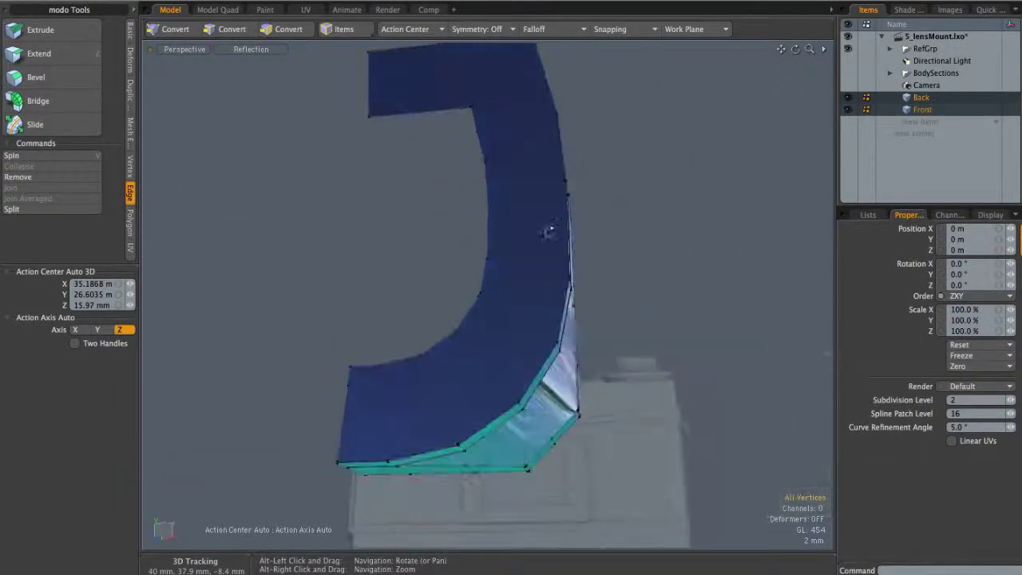
pyautogui.keyDown('alt'); pyautogui.moveTo(326, 362); pyautogui.dragTo(598, 212); pyautogui.keyUp('alt')
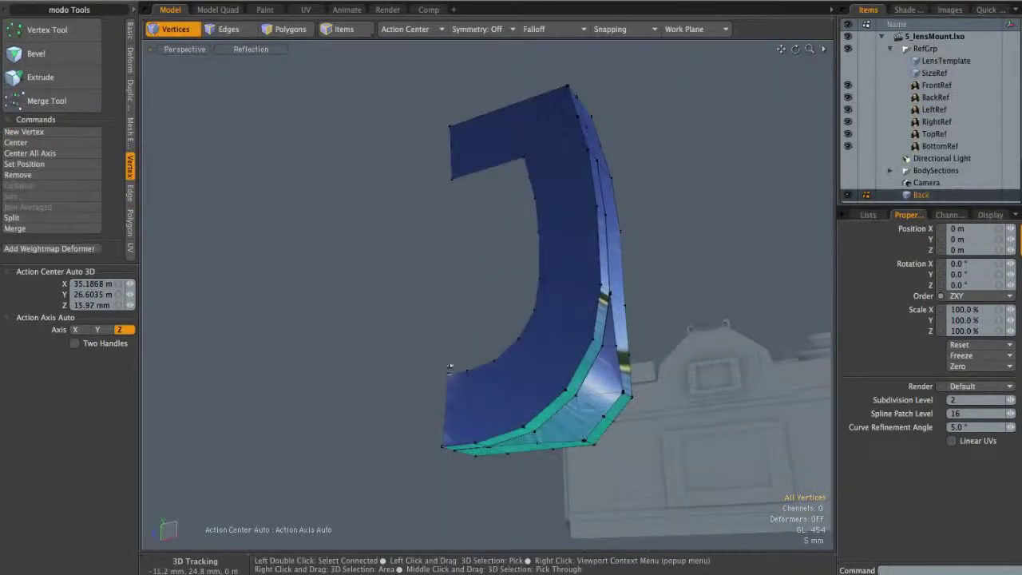
pyautogui.keyDown('alt'); pyautogui.moveTo(623, 292); pyautogui.dragTo(468, 318); pyautogui.keyUp('alt')
pyautogui.keyDown('alt'); pyautogui.moveTo(483, 353); pyautogui.dragTo(463, 309); pyautogui.keyUp('alt')
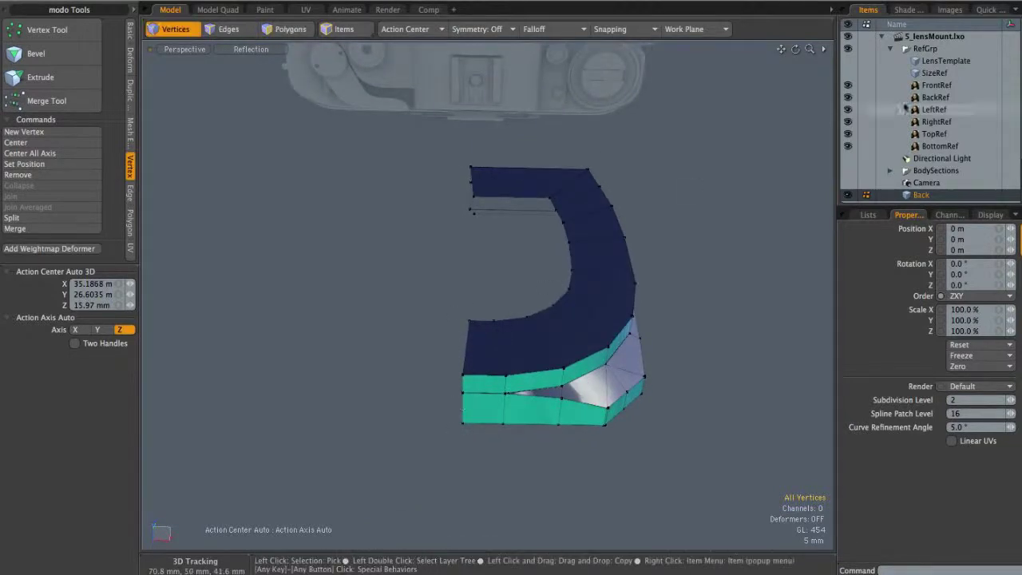
# - Make the LensTemplate mesh in the RefGrp group visible and select it
pyautogui.click(919, 50)
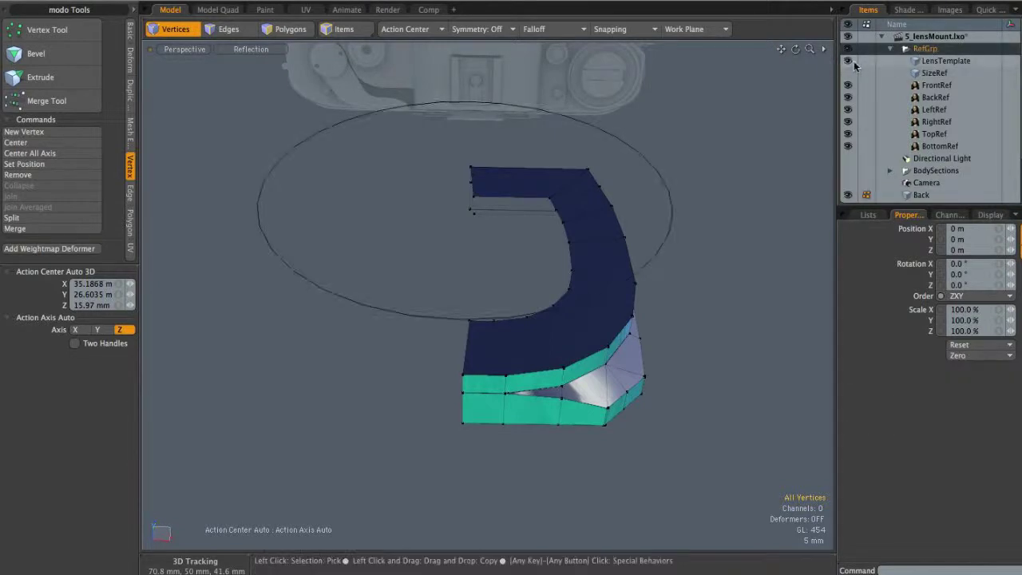
pyautogui.click(905, 62)
pyautogui.keyDown('alt'); pyautogui.moveTo(659, 223); pyautogui.dragTo(479, 338); pyautogui.keyUp('alt')
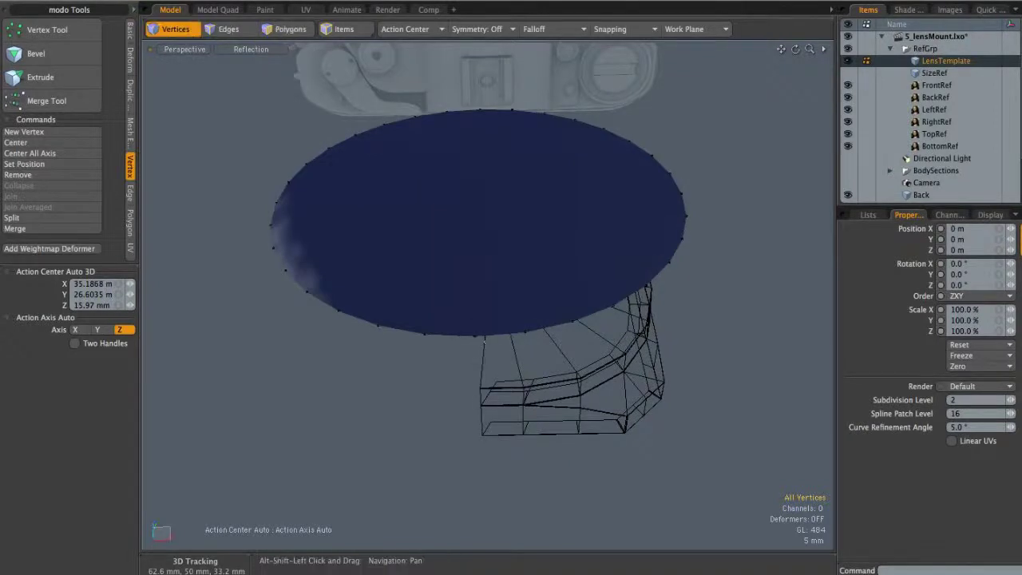
# - Read the X position of the template disc's bottom centre vertex, using the Automatic action center with a transform tool
pyautogui.keyDown('alt'); pyautogui.keyDown('shift'); pyautogui.moveTo(474, 342); pyautogui.dragTo(502, 338); pyautogui.keyUp('shift'); pyautogui.keyUp('alt')
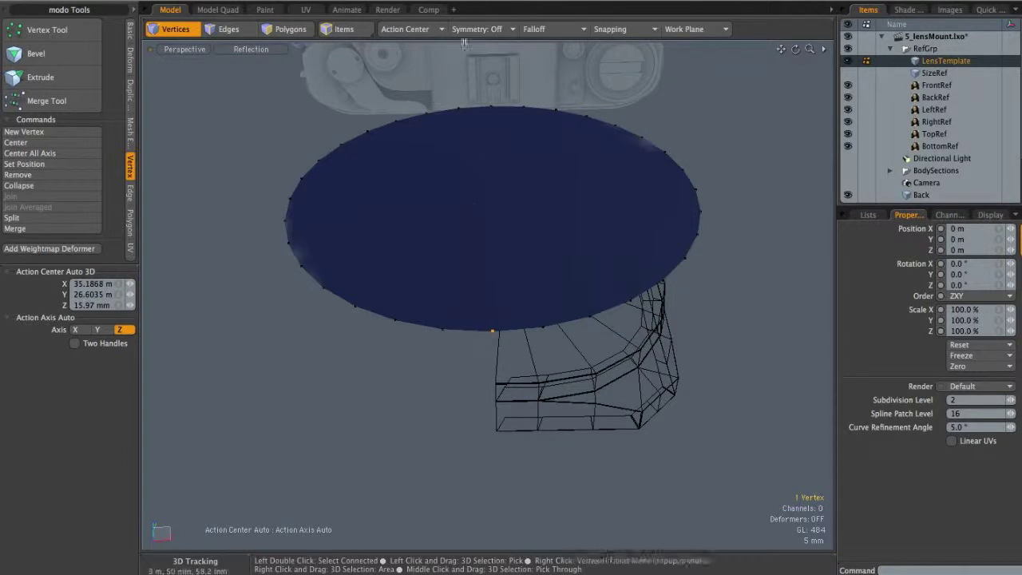
pyautogui.click(410, 32)
pyautogui.click(405, 31)
pyautogui.click(411, 32)
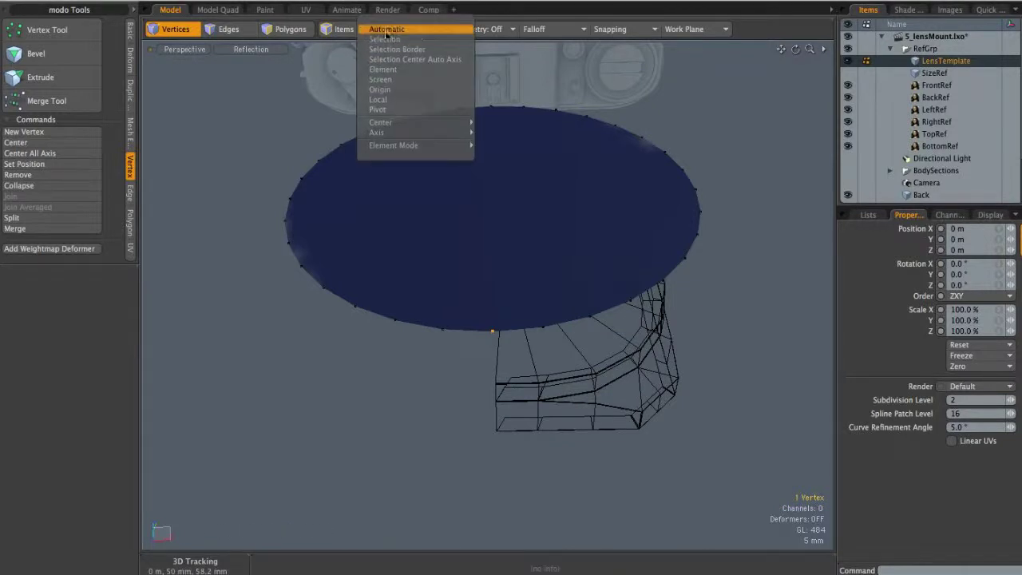
pyautogui.click(385, 32)
pyautogui.keyDown('alt'); pyautogui.moveTo(548, 269); pyautogui.dragTo(523, 315); pyautogui.keyUp('alt')
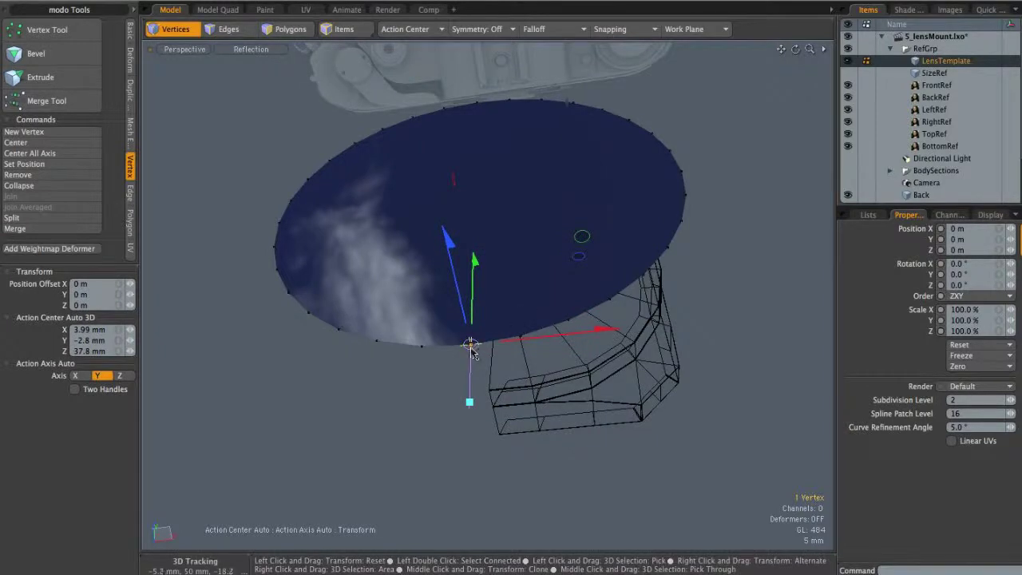
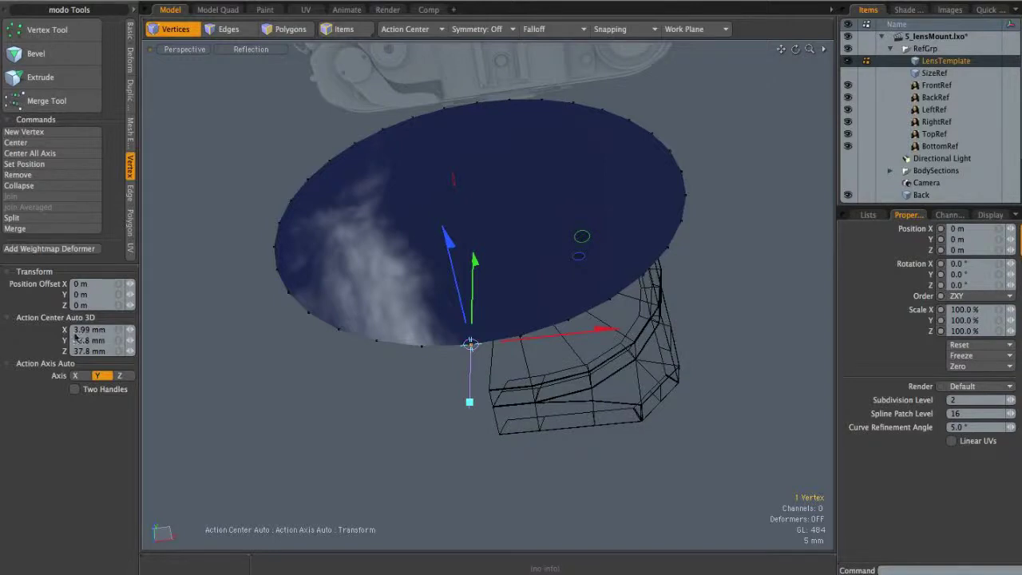
pyautogui.press('alt')
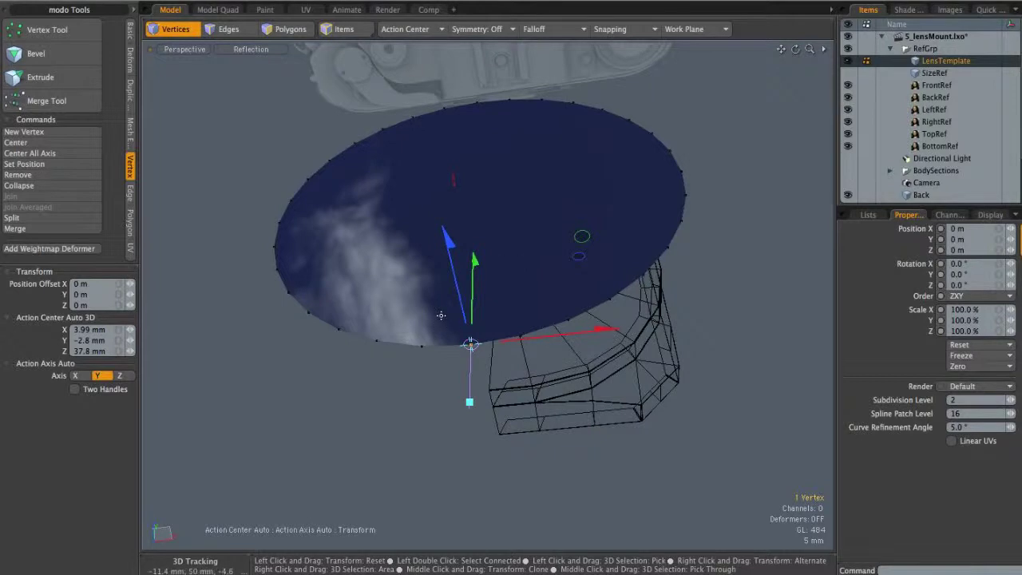
pyautogui.press('space')
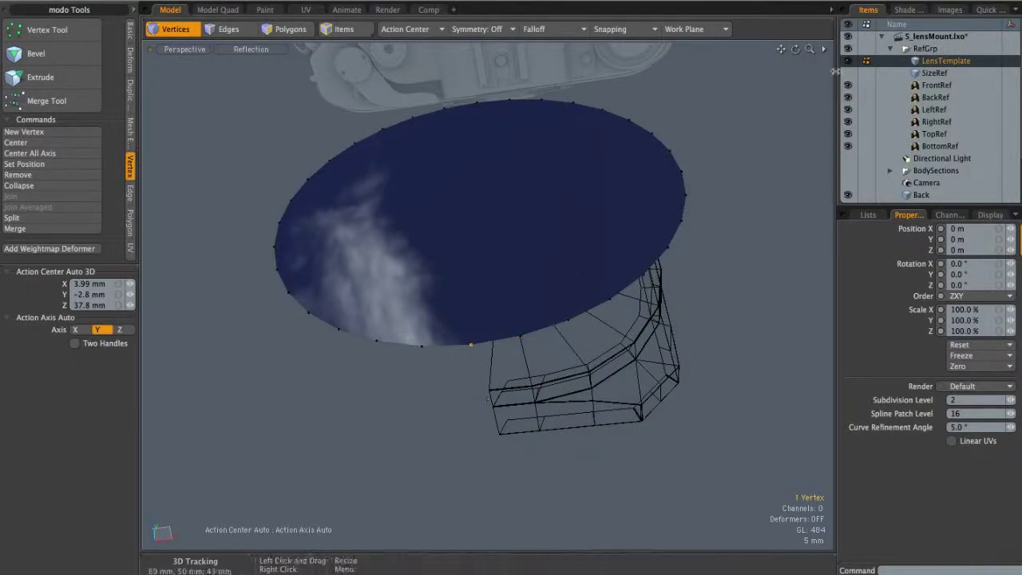
# - Hide the lens template and mirror the Back mesh across the X axis with Center X set to 3.99 mm
pyautogui.click(891, 50)
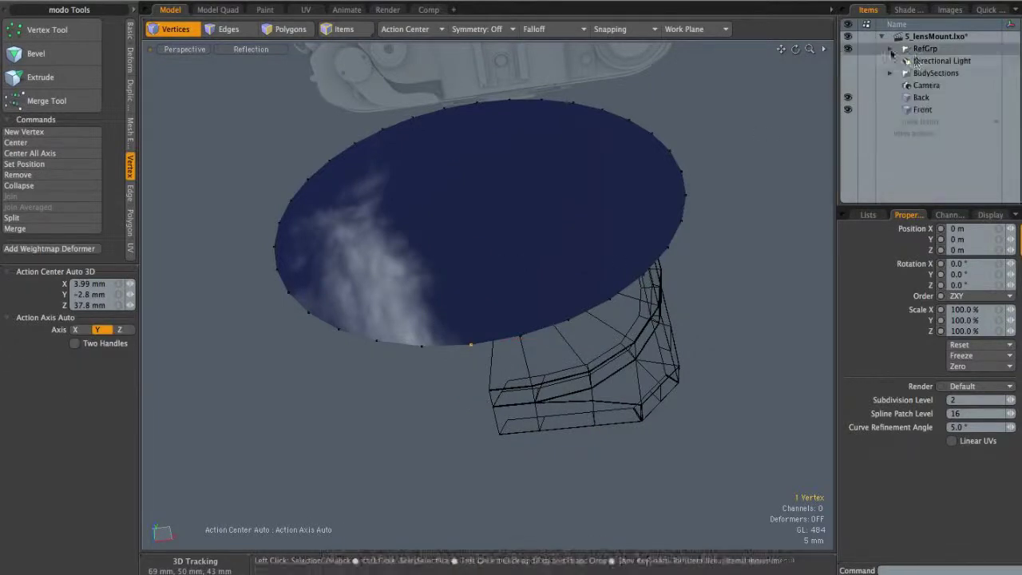
pyautogui.click(928, 102)
pyautogui.keyDown('alt'); pyautogui.moveTo(755, 235); pyautogui.dragTo(696, 304); pyautogui.keyUp('alt')
pyautogui.press('2')
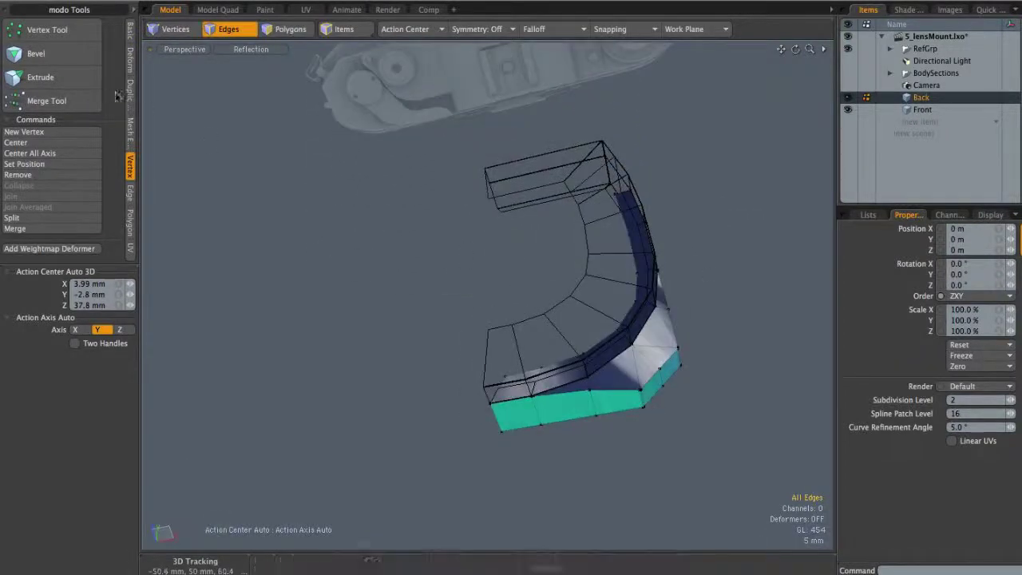
pyautogui.click(130, 94)
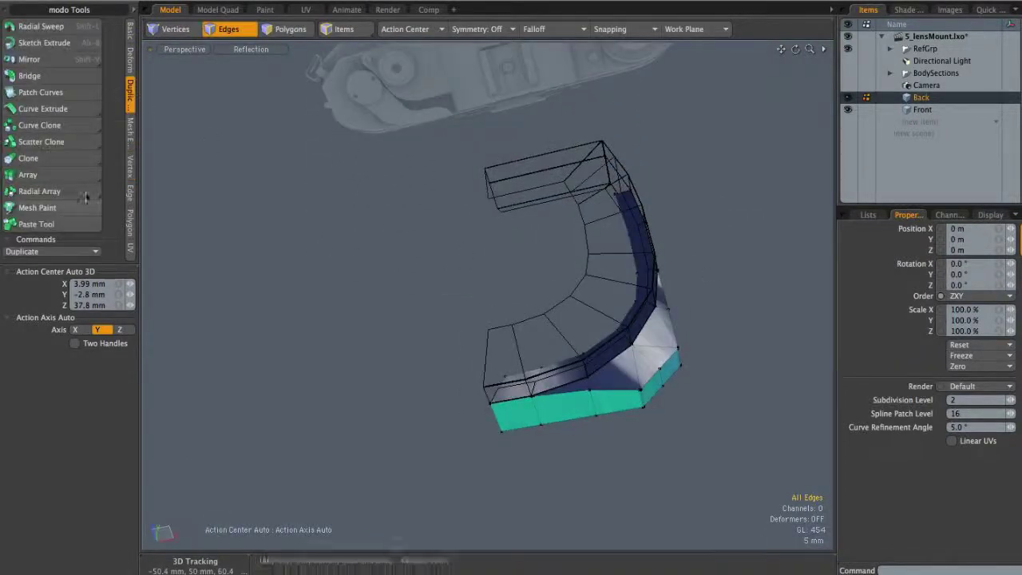
pyautogui.click(36, 62)
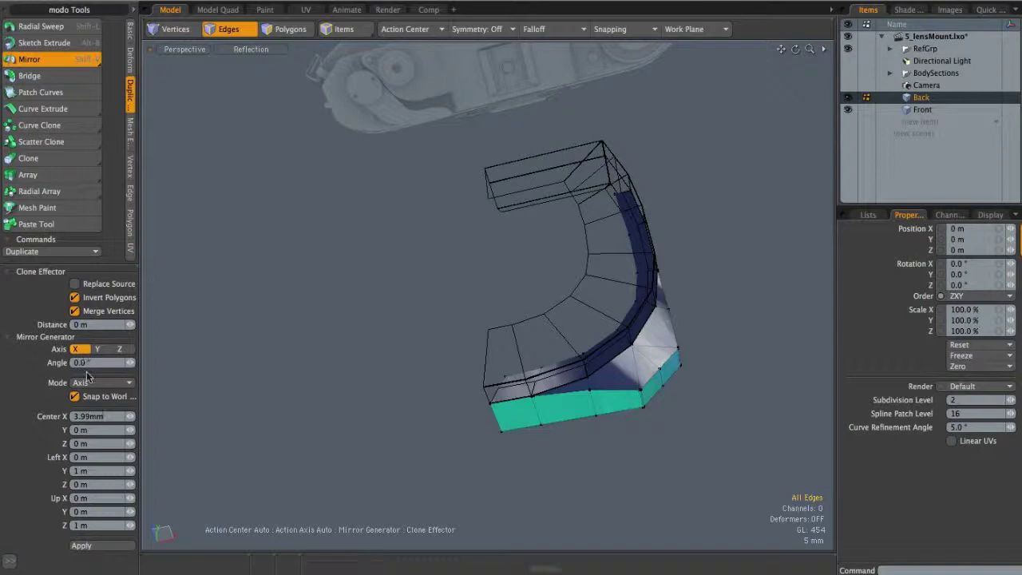
pyautogui.click(90, 551)
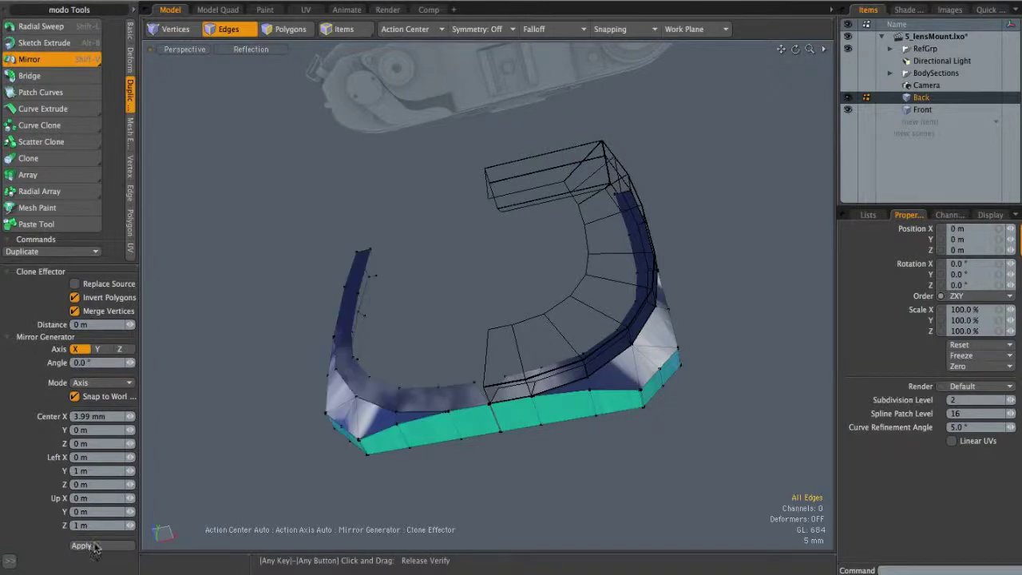
# - Mirror the Front mesh across the X axis with Center X at 3.99 mm
pyautogui.keyDown('alt'); pyautogui.moveTo(491, 385); pyautogui.dragTo(501, 348); pyautogui.keyUp('alt')
pyautogui.keyDown('alt'); pyautogui.moveTo(502, 348); pyautogui.dragTo(651, 372, button='right'); pyautogui.keyUp('alt')
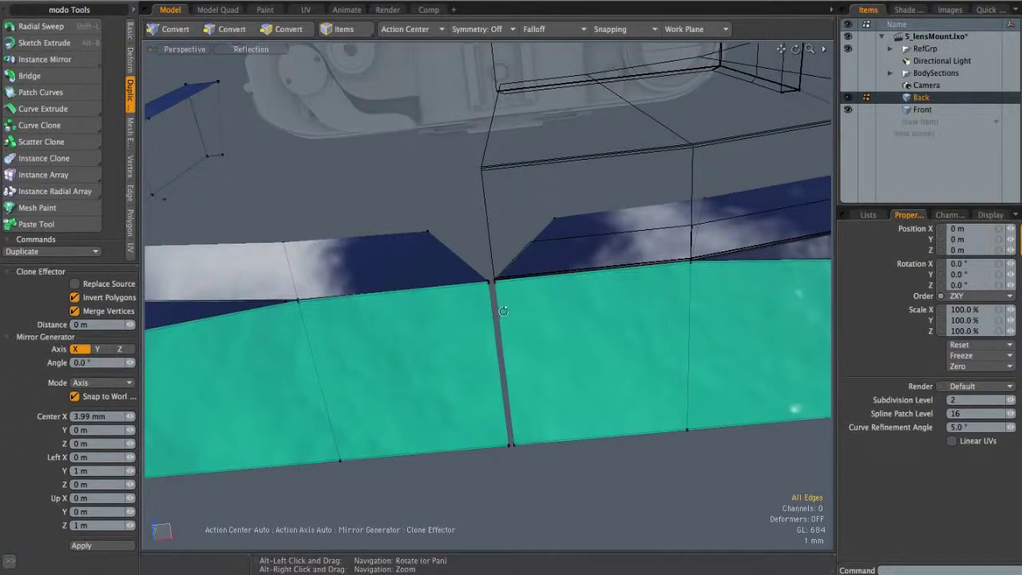
pyautogui.keyDown('alt'); pyautogui.moveTo(503, 319); pyautogui.dragTo(495, 276); pyautogui.keyUp('alt')
pyautogui.keyDown('alt'); pyautogui.moveTo(495, 282); pyautogui.dragTo(359, 268, button='right'); pyautogui.keyUp('alt')
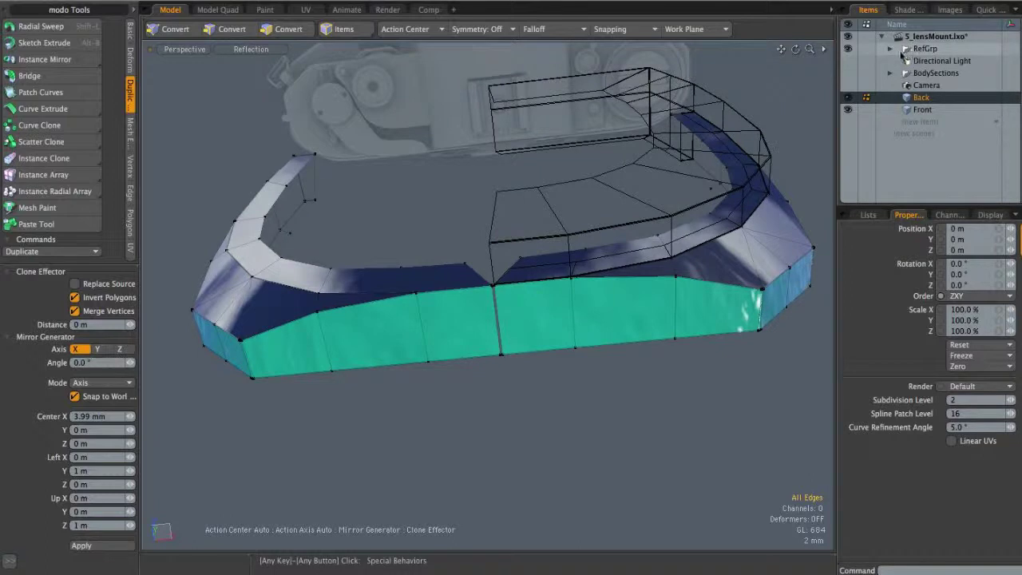
pyautogui.keyDown('alt'); pyautogui.moveTo(671, 249); pyautogui.dragTo(624, 299); pyautogui.keyUp('alt')
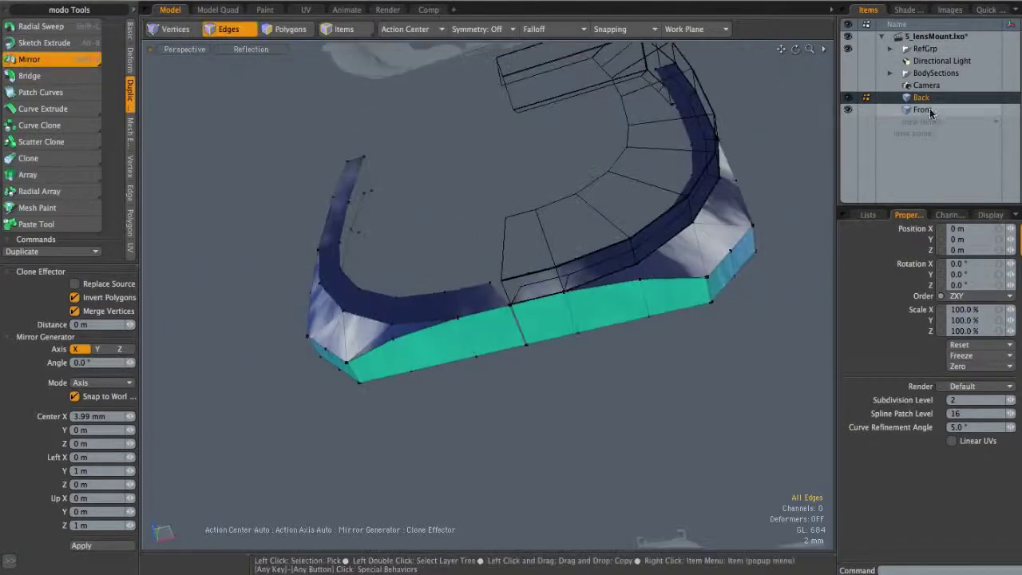
pyautogui.click(922, 110)
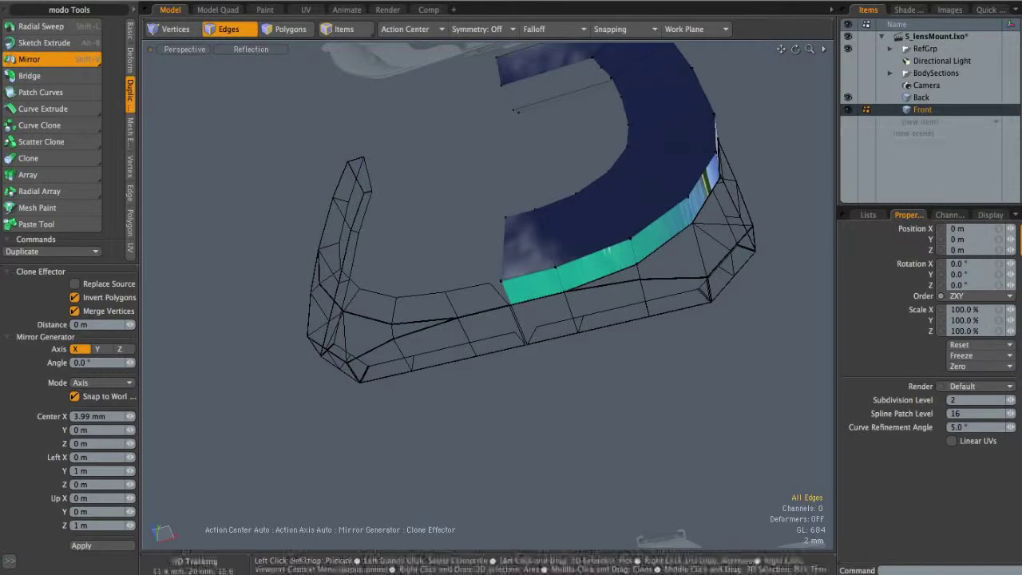
pyautogui.press('space')
pyautogui.press('space')
pyautogui.click(32, 60)
pyautogui.keyDown('alt'); pyautogui.keyDown('shift'); pyautogui.moveTo(598, 191); pyautogui.dragTo(568, 163); pyautogui.keyUp('shift'); pyautogui.keyUp('alt')
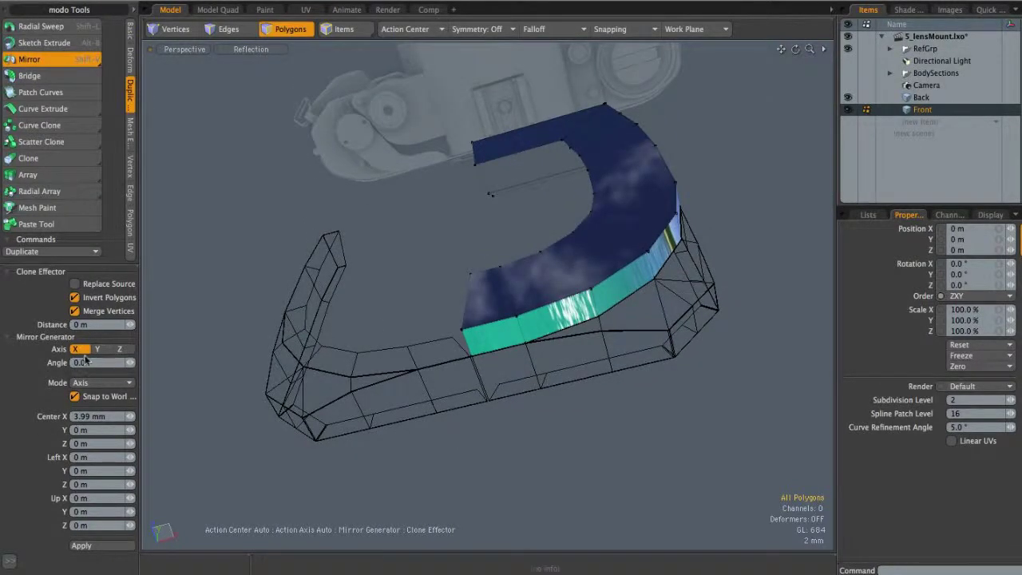
pyautogui.click(89, 549)
# - Select the vertices along the Front mesh's upper and lower centre seams and scale them to 0% in X
pyautogui.keyDown('alt'); pyautogui.moveTo(470, 371); pyautogui.dragTo(533, 344); pyautogui.keyUp('alt')
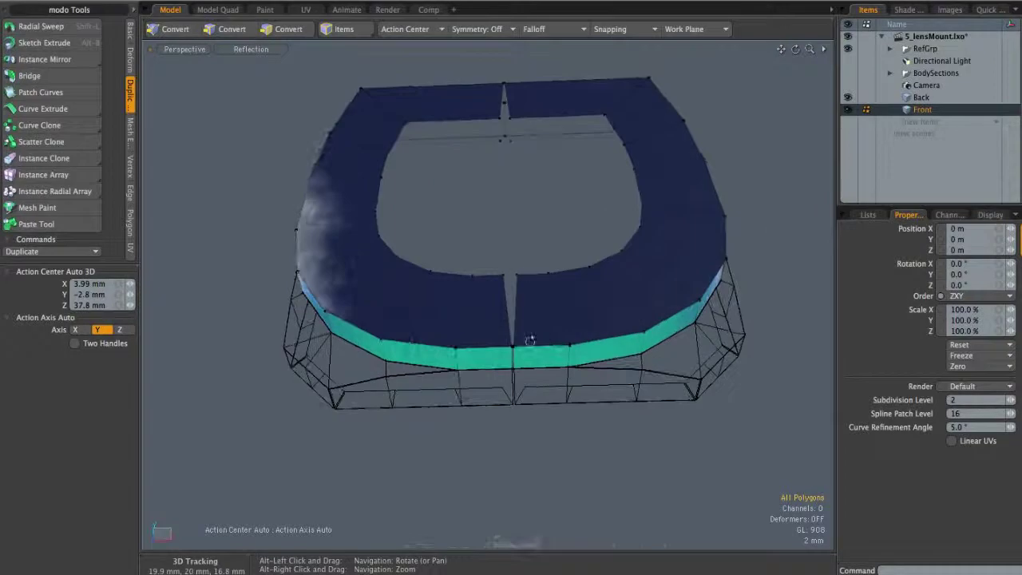
pyautogui.keyDown('alt'); pyautogui.moveTo(534, 285); pyautogui.dragTo(533, 327); pyautogui.keyUp('alt')
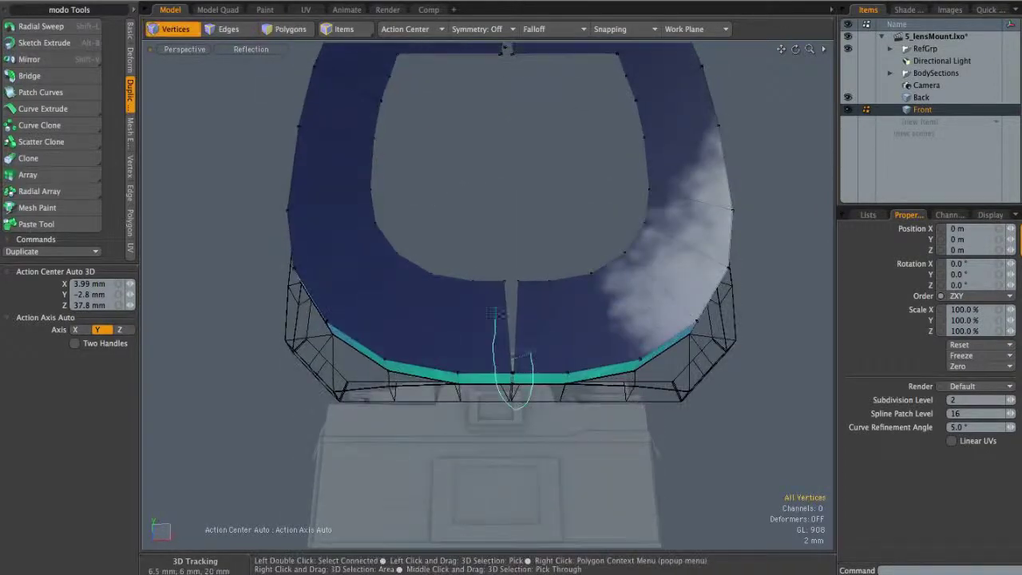
pyautogui.moveTo(526, 281); pyautogui.dragTo(531, 353, button='right')
pyautogui.moveTo(568, 187)
pyautogui.keyDown('alt'); pyautogui.keyDown('shift'); pyautogui.mouseDown()
pyautogui.moveTo(561, 376)
pyautogui.moveTo(538, 322)
pyautogui.moveTo(546, 149)
pyautogui.mouseUp(); pyautogui.keyUp('shift'); pyautogui.keyUp('alt')
pyautogui.keyDown('shift'); pyautogui.moveTo(542, 143); pyautogui.dragTo(478, 104, button='right'); pyautogui.keyUp('shift')
pyautogui.keyDown('alt'); pyautogui.moveTo(539, 242); pyautogui.dragTo(578, 300); pyautogui.keyUp('alt')
pyautogui.press('r')
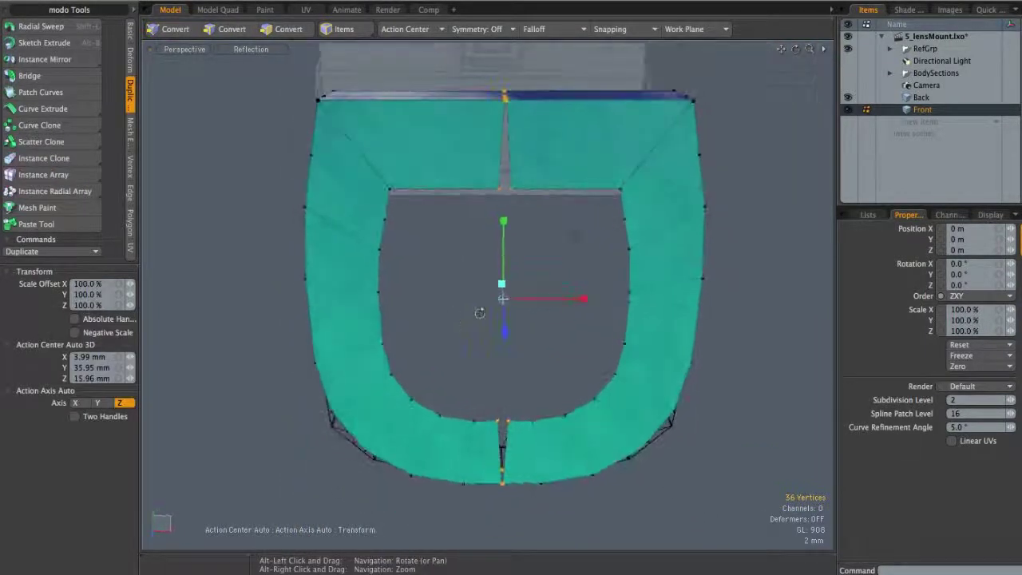
pyautogui.keyDown('alt'); pyautogui.moveTo(501, 298); pyautogui.dragTo(529, 307); pyautogui.keyUp('alt')
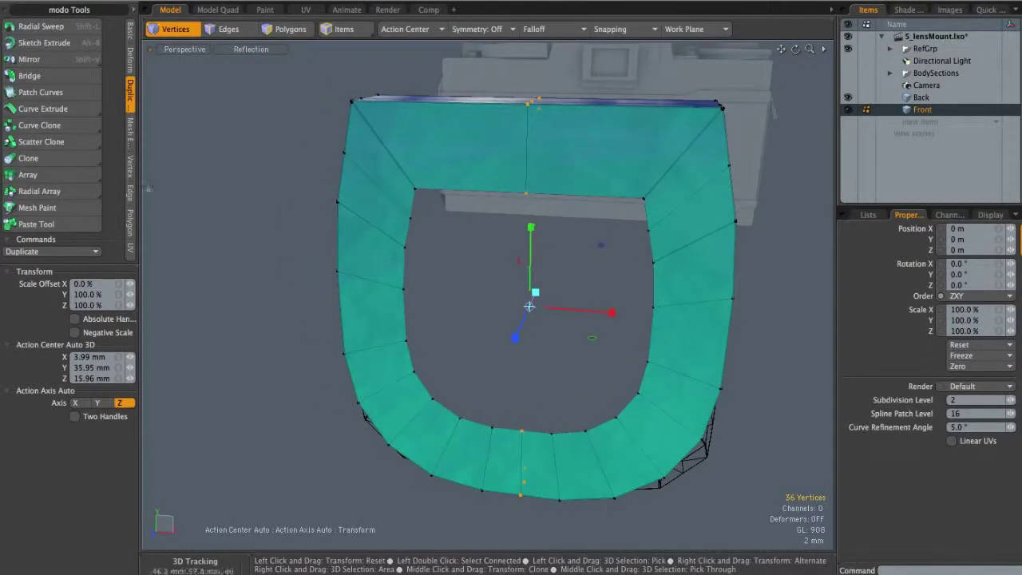
# - Merge the Front mesh's selected centre seam vertices using the Automatic range
pyautogui.click(130, 166)
pyautogui.click(56, 232)
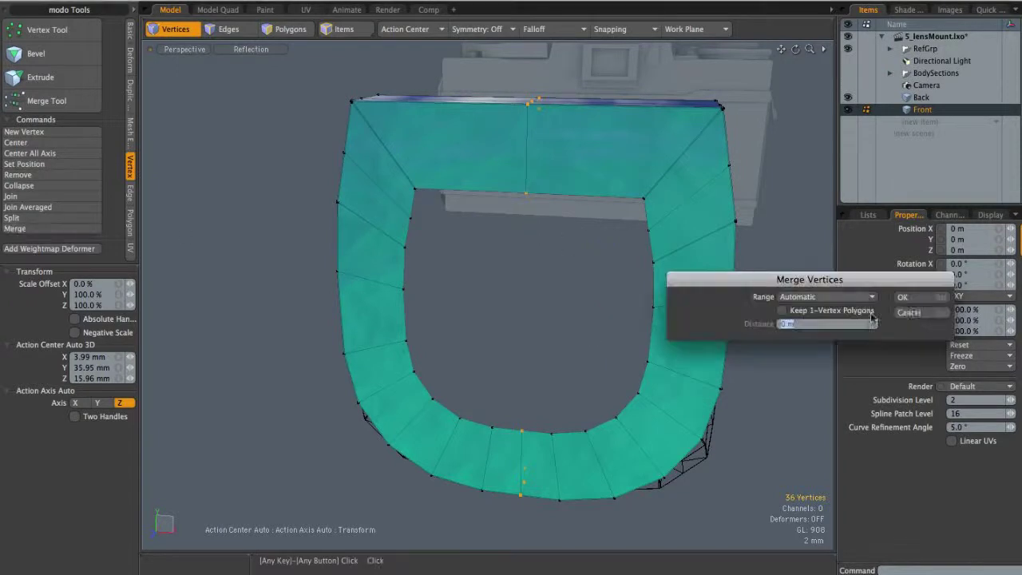
pyautogui.click(910, 300)
pyautogui.click(853, 308)
pyautogui.press('space')
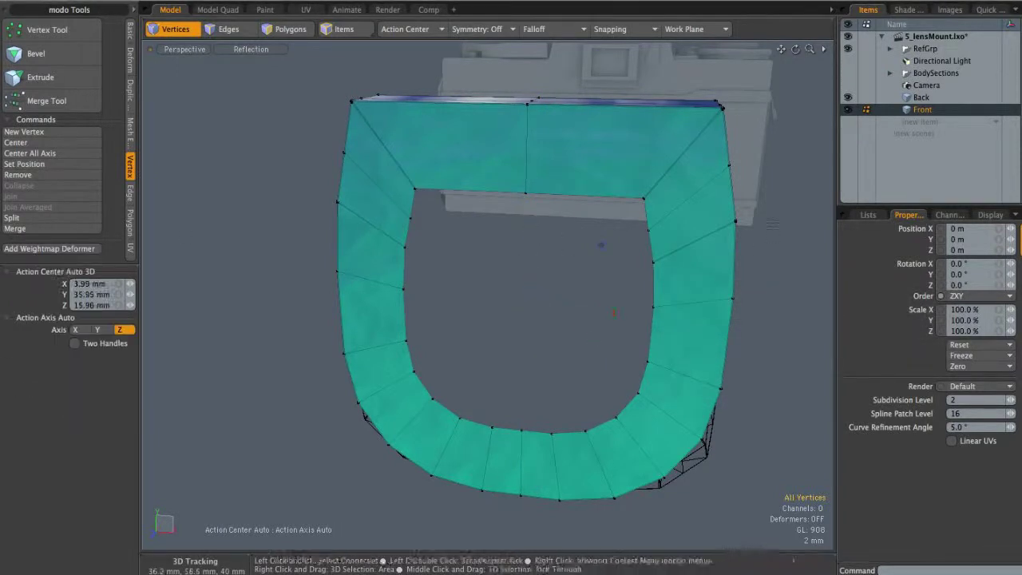
# - Select the vertices along the Back mesh's centre seam and scale them to 0% in X
pyautogui.click(921, 97)
pyautogui.moveTo(572, 254)
pyautogui.keyDown('alt'); pyautogui.mouseDown()
pyautogui.moveTo(523, 279)
pyautogui.moveTo(524, 379)
pyautogui.moveTo(532, 228)
pyautogui.mouseUp(); pyautogui.keyUp('alt')
pyautogui.moveTo(533, 227)
pyautogui.keyDown('ctrl'); pyautogui.keyDown('alt'); pyautogui.mouseDown()
pyautogui.moveTo(595, 231)
pyautogui.moveTo(586, 260)
pyautogui.moveTo(575, 187)
pyautogui.mouseUp(); pyautogui.keyUp('alt'); pyautogui.keyUp('ctrl')
pyautogui.moveTo(572, 174)
pyautogui.mouseDown(button='right')
pyautogui.moveTo(477, 326)
pyautogui.moveTo(597, 330)
pyautogui.mouseUp(button='right')
pyautogui.moveTo(597, 327)
pyautogui.keyDown('alt'); pyautogui.mouseDown()
pyautogui.moveTo(594, 277)
pyautogui.moveTo(503, 275)
pyautogui.mouseUp(); pyautogui.keyUp('alt')
pyautogui.press('r')
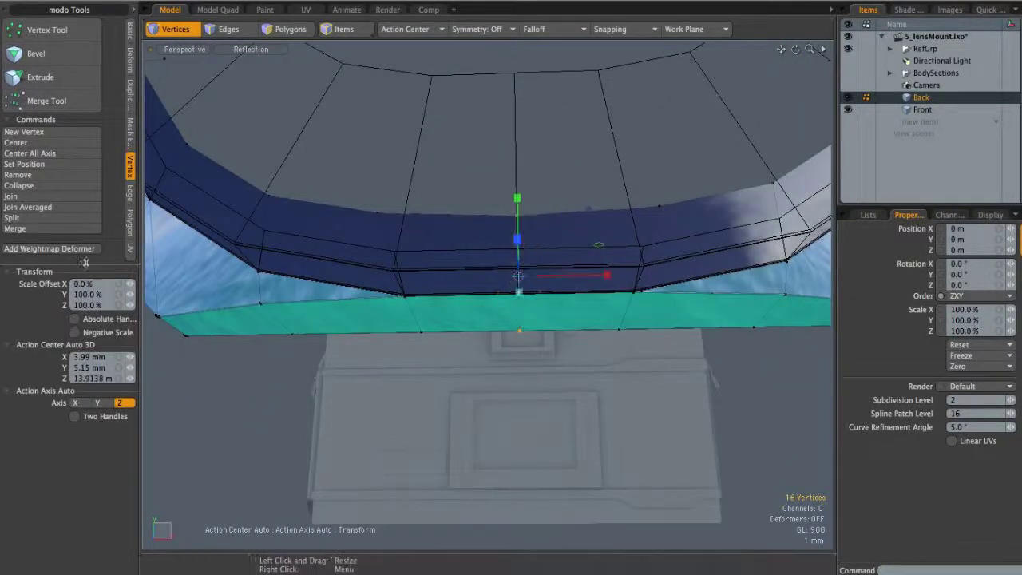
# - Merge the Back mesh's selected centre seam vertices using the Automatic range
pyautogui.click(15, 229)
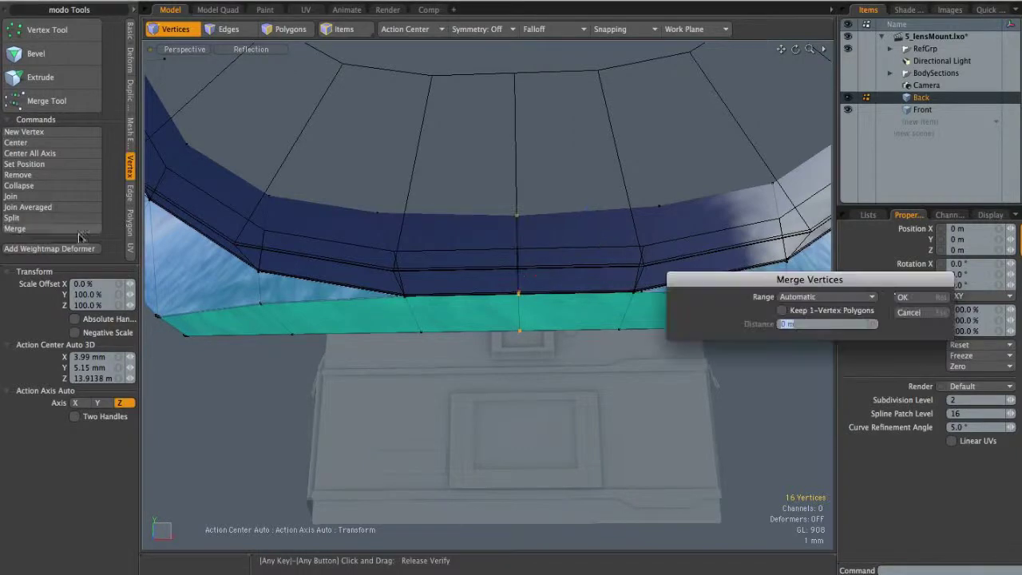
pyautogui.click(902, 297)
pyautogui.click(866, 313)
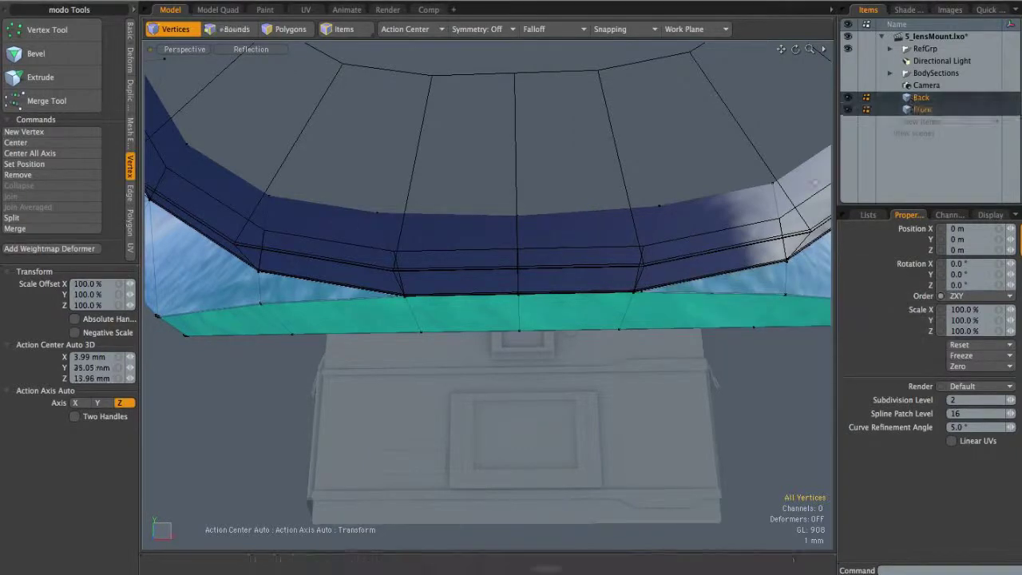
# - Select Back and Front together and show them in the Shaded style from the Bottom view
pyautogui.keyDown('shift'); pyautogui.click(922, 110); pyautogui.keyUp('shift')
pyautogui.scroll(-5, 519, 232)
pyautogui.moveTo(522, 228)
pyautogui.keyDown('alt'); pyautogui.mouseDown()
pyautogui.moveTo(538, 279)
pyautogui.moveTo(554, 219)
pyautogui.moveTo(590, 255)
pyautogui.moveTo(638, 280)
pyautogui.moveTo(684, 338)
pyautogui.moveTo(554, 298)
pyautogui.moveTo(575, 263)
pyautogui.moveTo(562, 239)
pyautogui.moveTo(558, 287)
pyautogui.moveTo(476, 200)
pyautogui.moveTo(649, 403)
pyautogui.moveTo(529, 322)
pyautogui.moveTo(554, 246)
pyautogui.moveTo(506, 213)
pyautogui.moveTo(520, 237)
pyautogui.mouseUp(); pyautogui.keyUp('alt')
pyautogui.press('q')
pyautogui.click(251, 49)
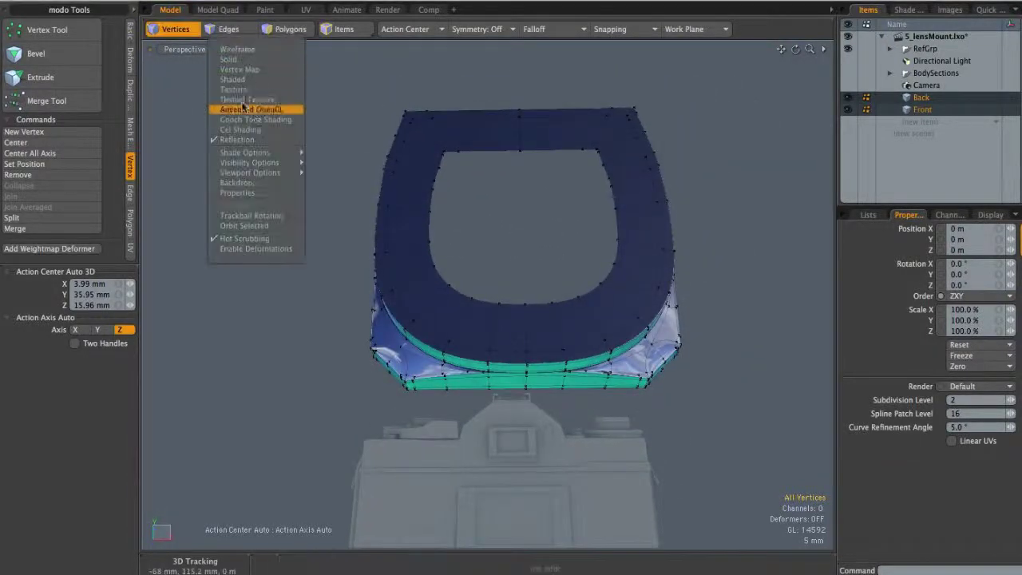
pyautogui.click(242, 81)
pyautogui.keyDown('alt'); pyautogui.moveTo(548, 200); pyautogui.dragTo(526, 209); pyautogui.keyUp('alt')
pyautogui.hotkey('ctrl', 'space')
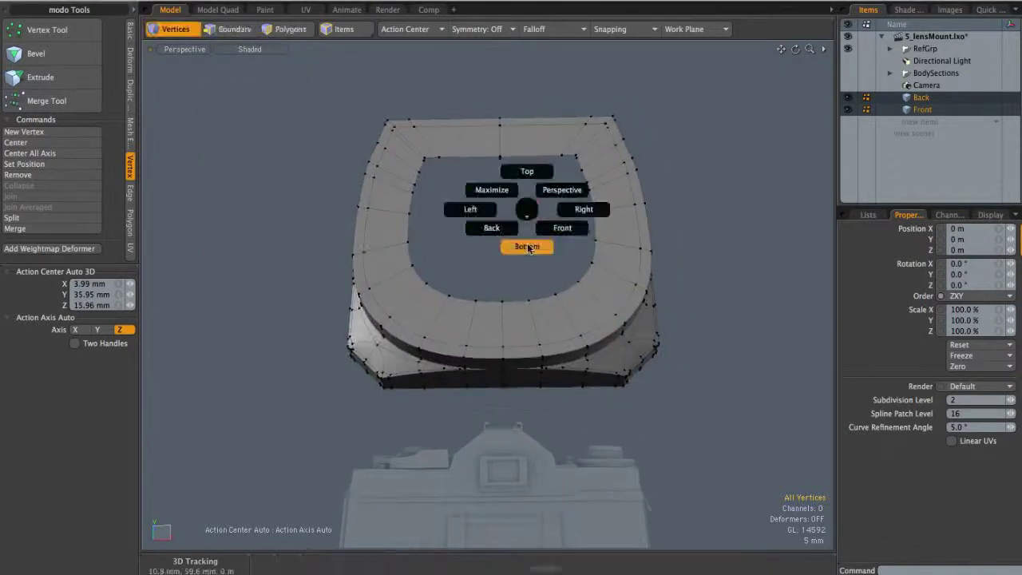
pyautogui.click(527, 248)
pyautogui.scroll(5, 477, 274)
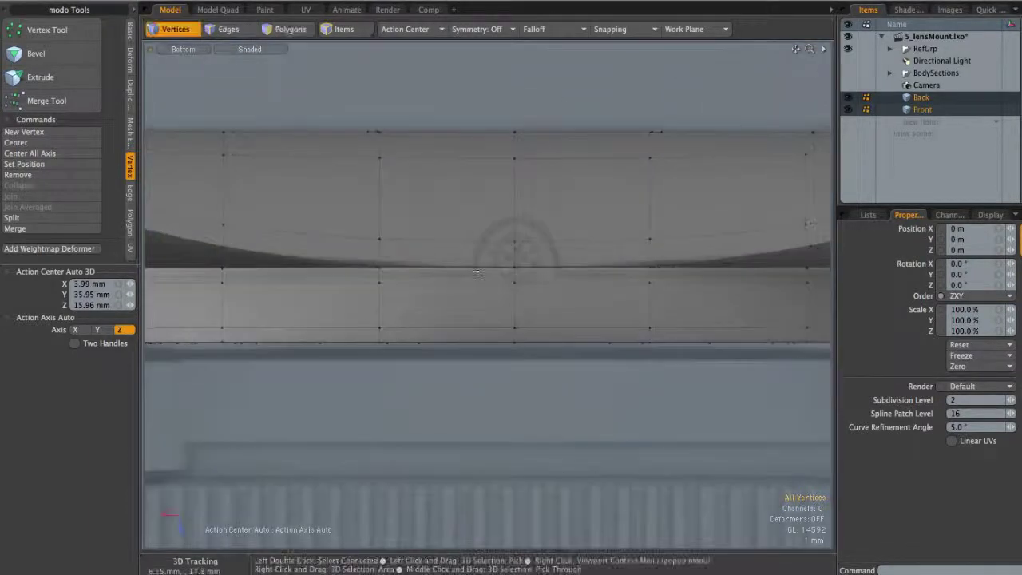
pyautogui.scroll(-2, 476, 275)
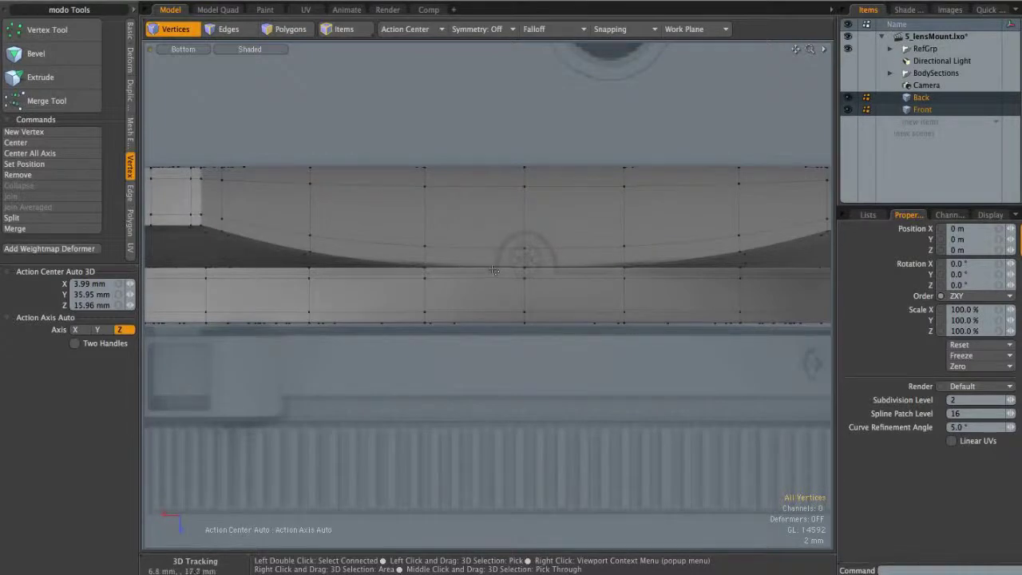
# - Select the edges running along the lower centre seam of both Back and Front, and return to the Bottom view
pyautogui.press('2')
pyautogui.scroll(3, 511, 383)
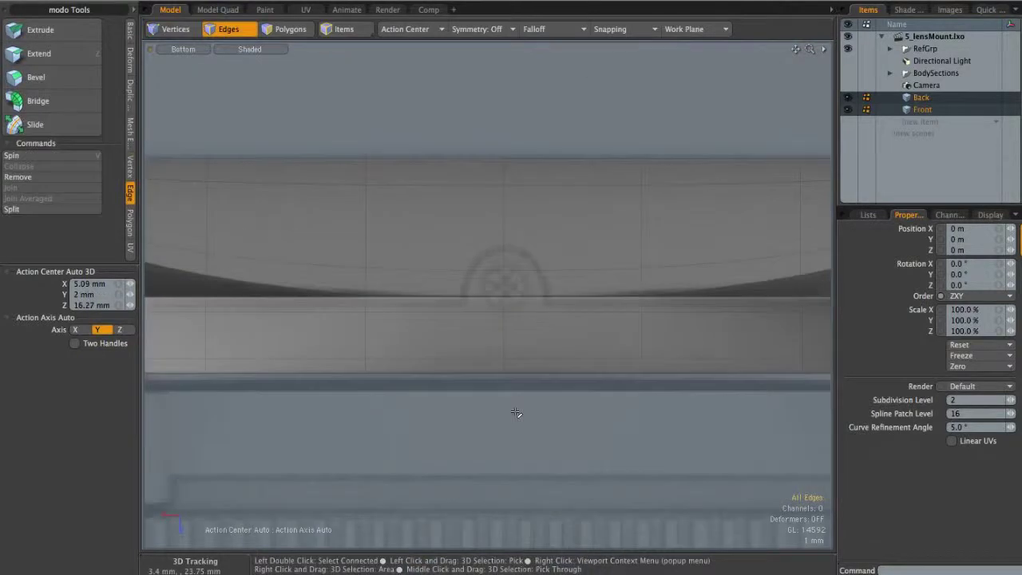
pyautogui.moveTo(546, 271)
pyautogui.keyDown('alt'); pyautogui.keyDown('shift'); pyautogui.mouseDown()
pyautogui.moveTo(541, 370)
pyautogui.moveTo(718, 238)
pyautogui.moveTo(639, 232)
pyautogui.moveTo(543, 279)
pyautogui.mouseUp(); pyautogui.keyUp('shift'); pyautogui.keyUp('alt')
pyautogui.hotkey('ctrl', 'space')
pyautogui.click(554, 264)
pyautogui.moveTo(526, 273)
pyautogui.mouseDown(button='right')
pyautogui.moveTo(504, 198)
pyautogui.moveTo(528, 445)
pyautogui.mouseUp(button='right')
pyautogui.keyDown('alt'); pyautogui.moveTo(530, 444); pyautogui.dragTo(543, 419); pyautogui.keyUp('alt')
pyautogui.keyDown('alt'); pyautogui.moveTo(496, 324); pyautogui.dragTo(518, 296); pyautogui.keyUp('alt')
pyautogui.hotkey('ctrl', 'space')
pyautogui.click(517, 349)
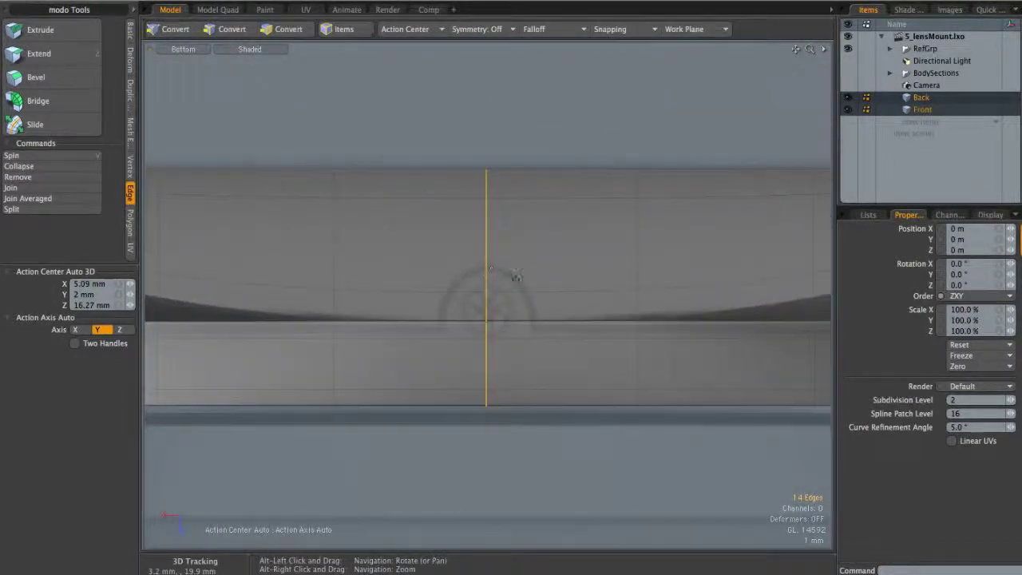
# - Turn off subdivision on Back and Front, keeping the centre seam edges selected
pyautogui.keyDown('alt'); pyautogui.moveTo(481, 285); pyautogui.dragTo(496, 301); pyautogui.keyUp('alt')
pyautogui.press('3')
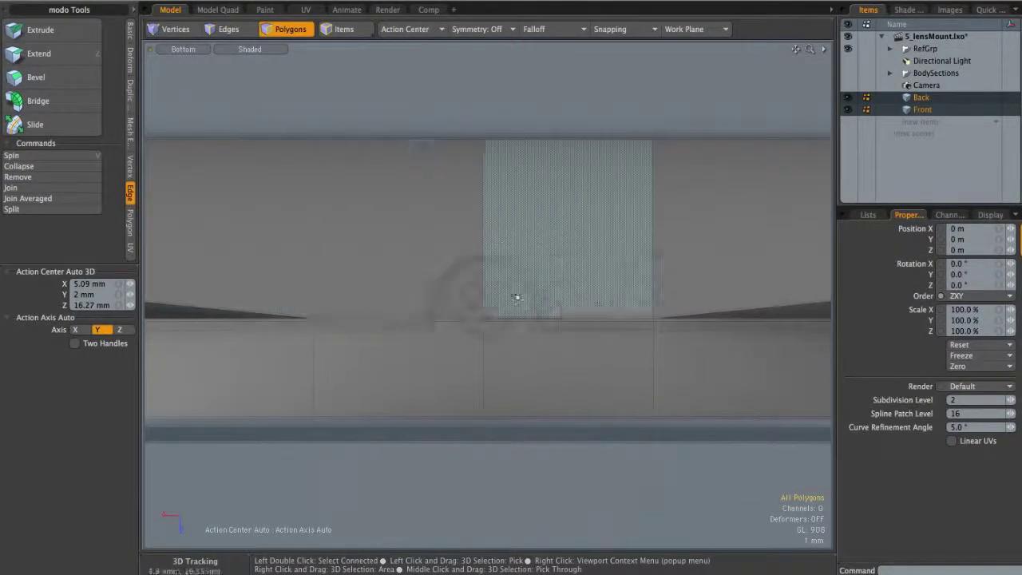
pyautogui.press('2')
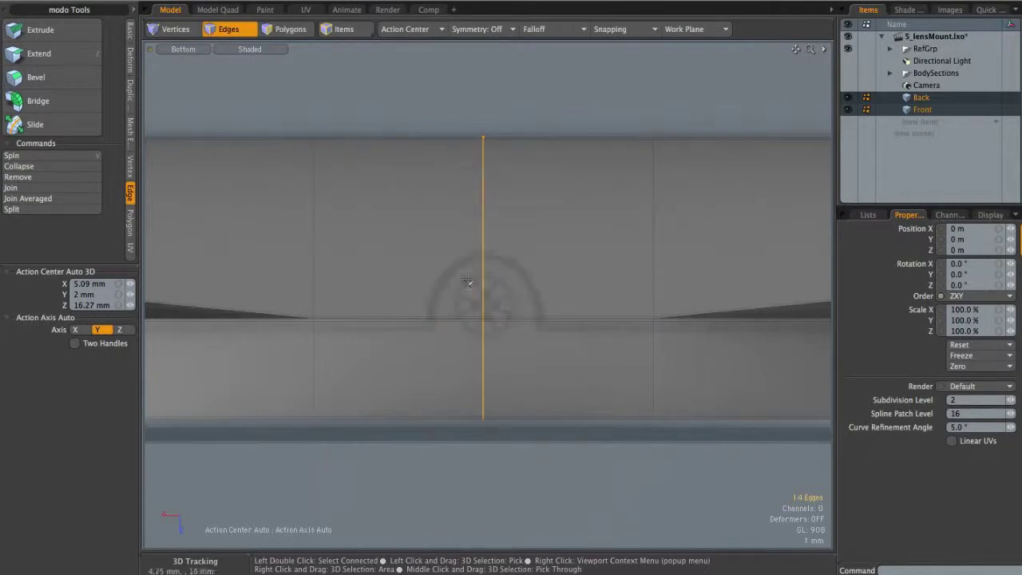
# - Bevel the centre seam edges with a 2.35 mm inset to match the width of the template's arch
pyautogui.press('b')
pyautogui.moveTo(483, 158); pyautogui.dragTo(483, 239)
pyautogui.moveTo(483, 155); pyautogui.dragTo(481, 154)
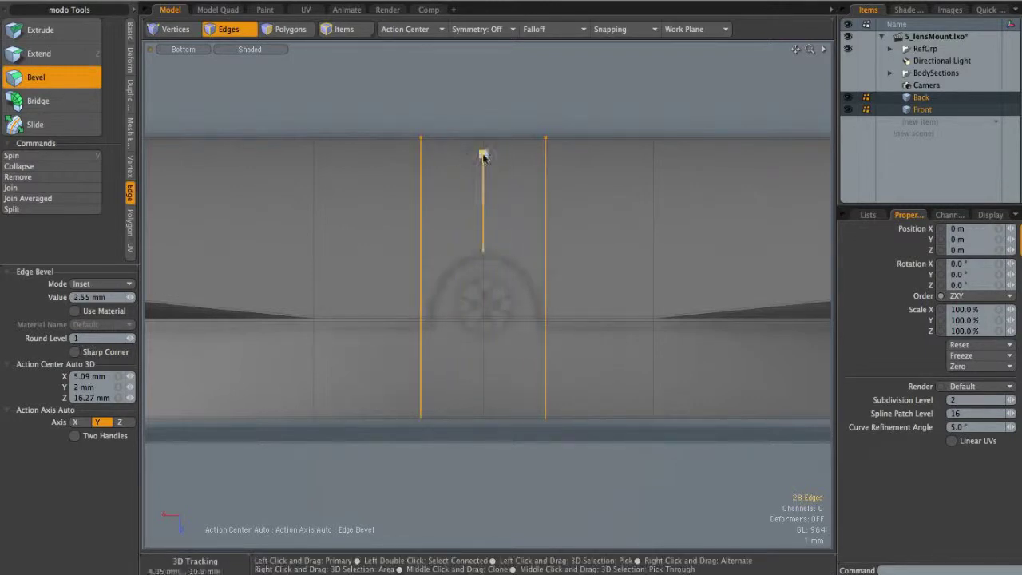
pyautogui.moveTo(483, 154); pyautogui.dragTo(481, 165)
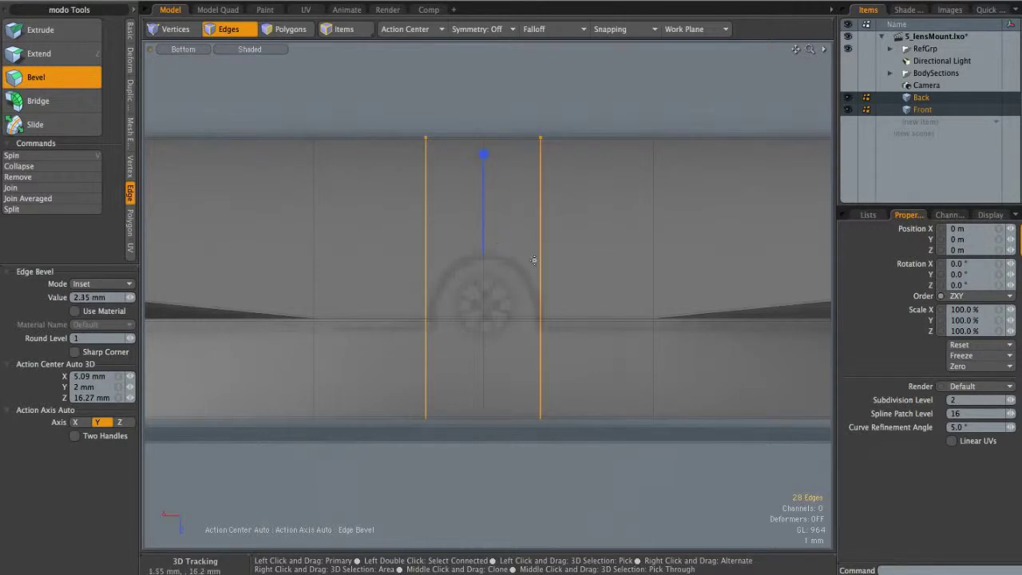
pyautogui.press('space')
pyautogui.click(548, 111)
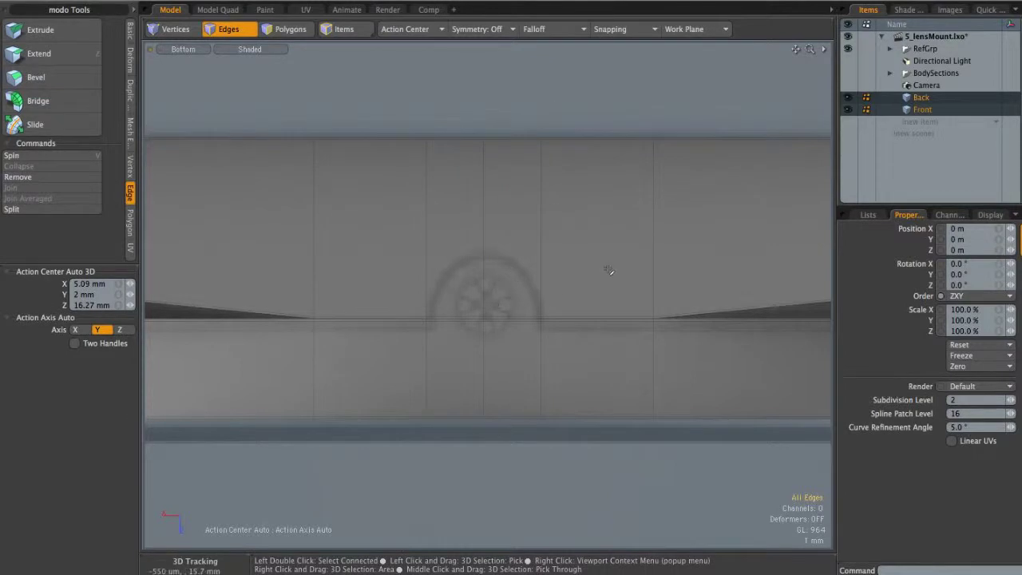
# - Hide the Front mesh and add a loop slice to Back at 34.5%, level with the arch's top
pyautogui.click(921, 96)
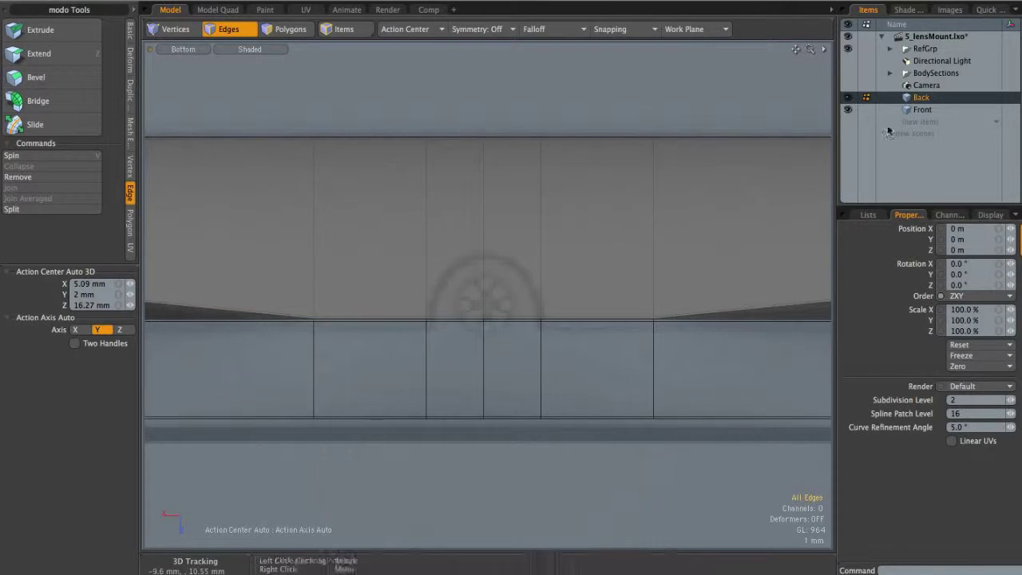
pyautogui.click(848, 109)
pyautogui.keyDown('ctrl'); pyautogui.keyDown('alt'); pyautogui.moveTo(568, 267); pyautogui.dragTo(491, 247); pyautogui.keyUp('alt'); pyautogui.keyUp('ctrl')
pyautogui.click(506, 239)
pyautogui.hotkey('alt', 'c')
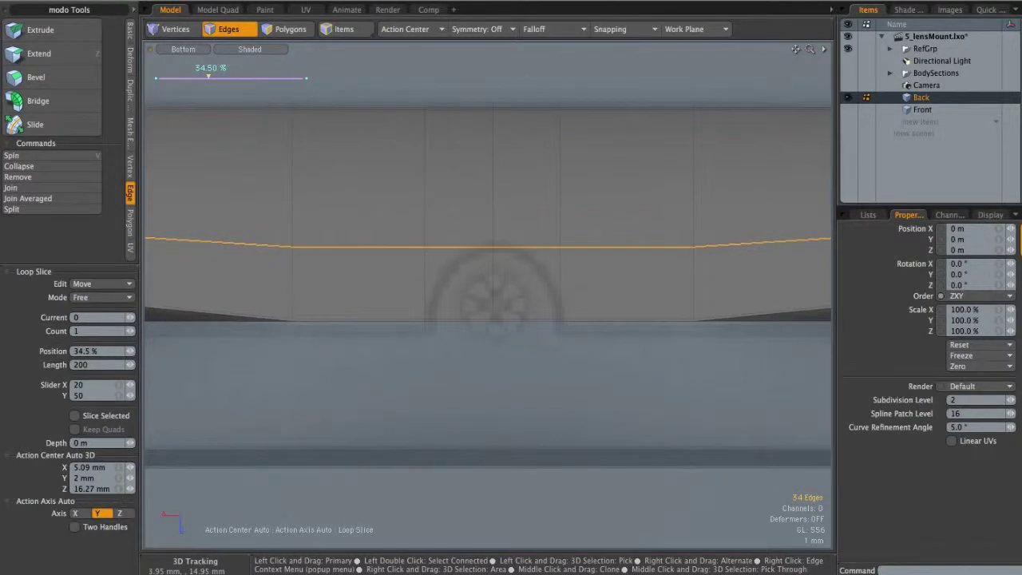
pyautogui.press('space')
# - Add a second loop slice to Back at 59% between the arch's top and the mesh's front edge
pyautogui.click(424, 296)
pyautogui.hotkey('alt', 'c')
pyautogui.moveTo(424, 296); pyautogui.dragTo(412, 297)
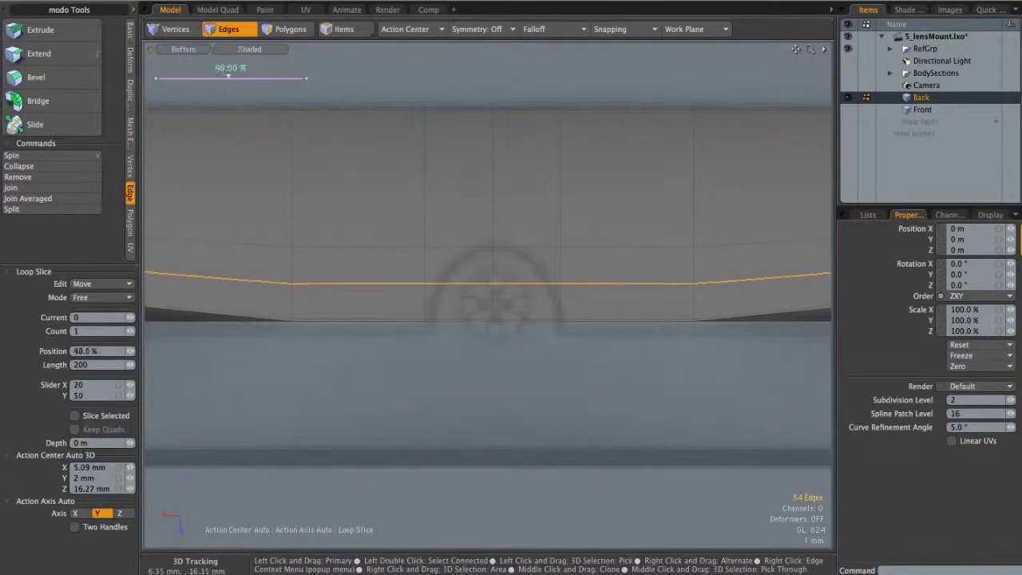
pyautogui.moveTo(359, 263); pyautogui.dragTo(376, 263)
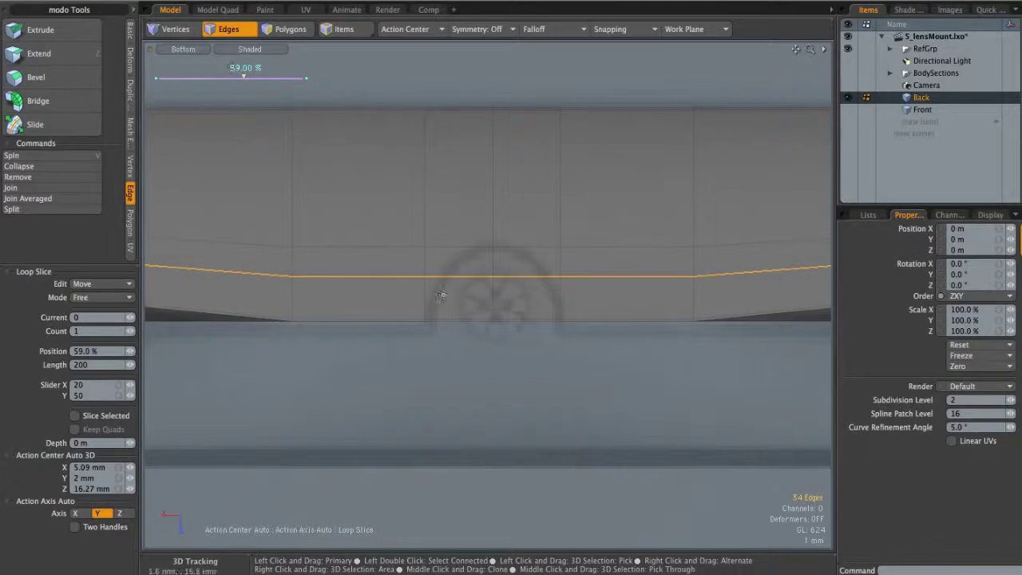
pyautogui.press('space')
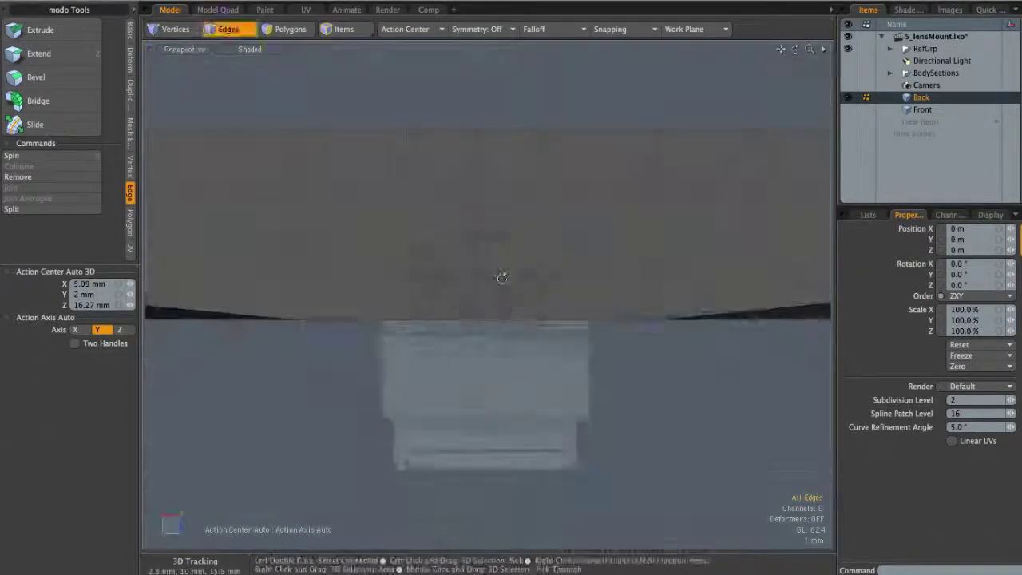
# - Delete the Back polygons inside the arch area, on the underside and front face, to open a rectangular notch
pyautogui.moveTo(501, 277)
pyautogui.keyDown('alt'); pyautogui.mouseDown()
pyautogui.moveTo(498, 194)
pyautogui.moveTo(478, 182)
pyautogui.moveTo(514, 160)
pyautogui.moveTo(460, 224)
pyautogui.mouseUp(); pyautogui.keyUp('alt')
pyautogui.press('3')
pyautogui.moveTo(459, 226)
pyautogui.mouseDown()
pyautogui.moveTo(510, 248)
pyautogui.moveTo(528, 232)
pyautogui.moveTo(611, 225)
pyautogui.moveTo(575, 245)
pyautogui.mouseUp()
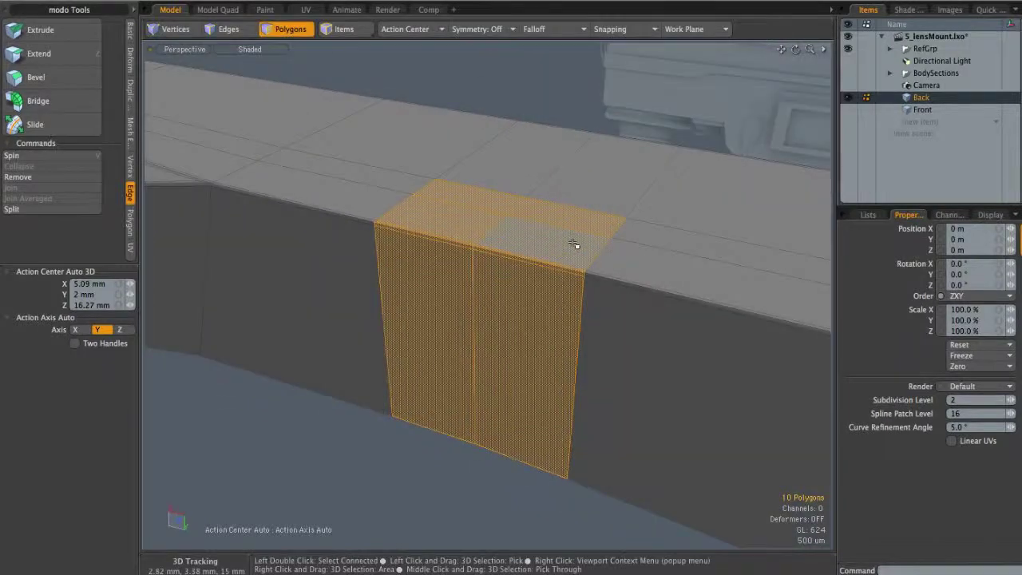
pyautogui.press('Delete')
pyautogui.keyDown('alt'); pyautogui.moveTo(412, 290); pyautogui.dragTo(469, 345); pyautogui.keyUp('alt')
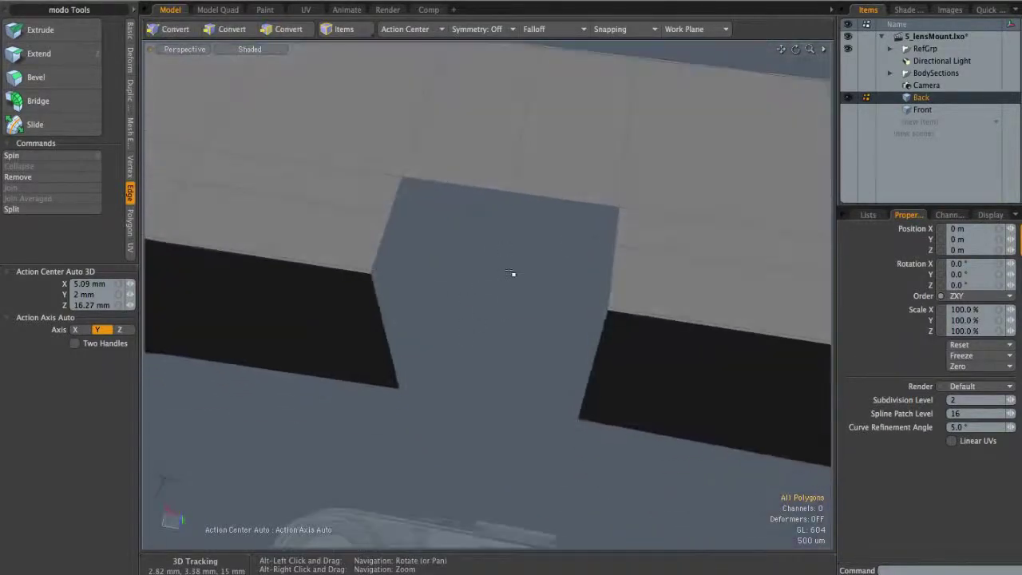
# - Scale the notch's two upper corner vertices inward in X and move them 500 um in Z to follow the arch
pyautogui.hotkey('ctrl', 'space')
pyautogui.click(512, 236)
pyautogui.hotkey('ctrl', 'space')
pyautogui.click(515, 293)
pyautogui.keyDown('alt'); pyautogui.keyDown('shift'); pyautogui.moveTo(510, 266); pyautogui.dragTo(483, 248); pyautogui.keyUp('shift'); pyautogui.keyUp('alt')
pyautogui.keyDown('alt'); pyautogui.moveTo(483, 248); pyautogui.dragTo(443, 233, button='right'); pyautogui.keyUp('alt')
pyautogui.press('1')
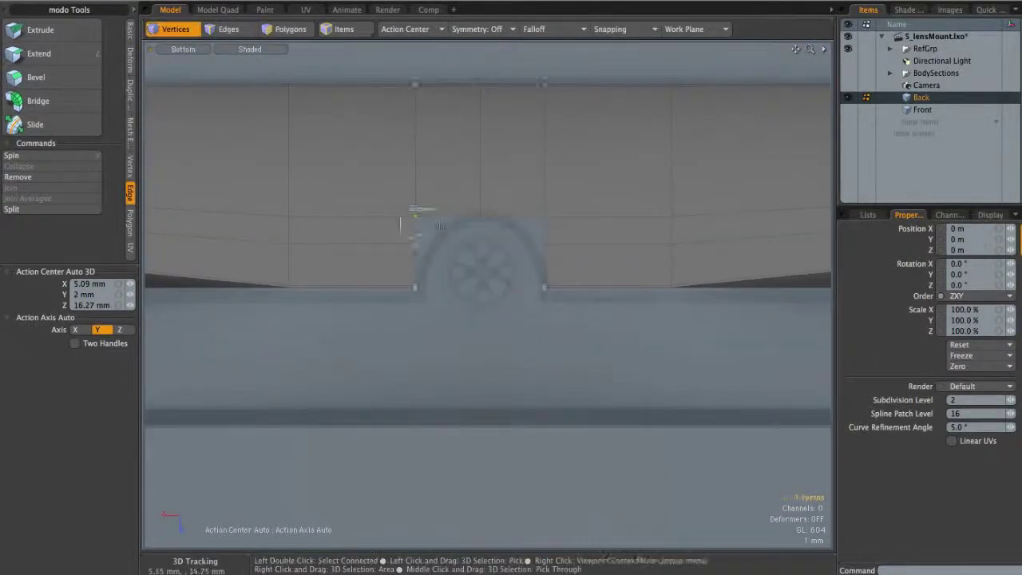
pyautogui.press('shift')
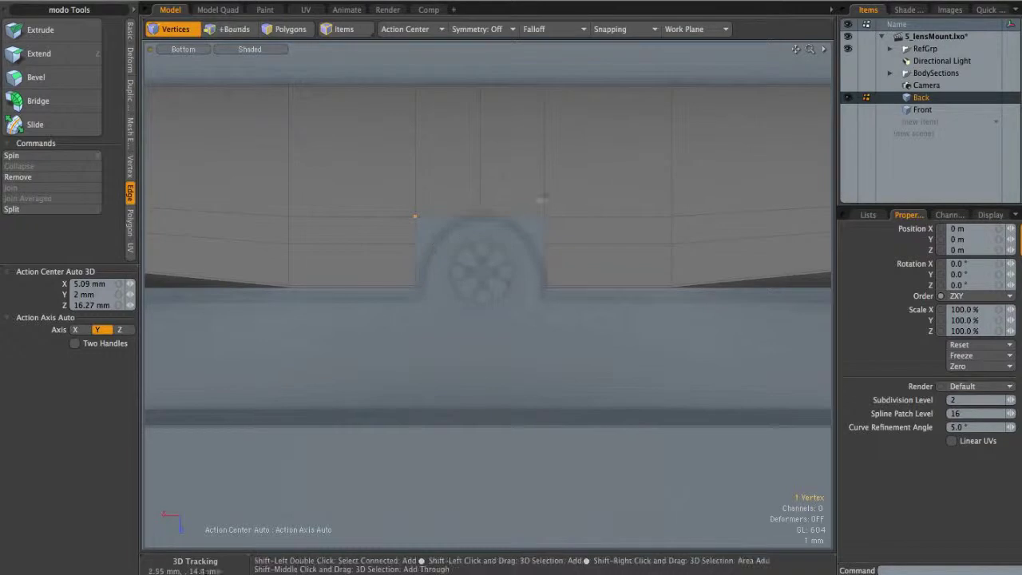
pyautogui.press('r')
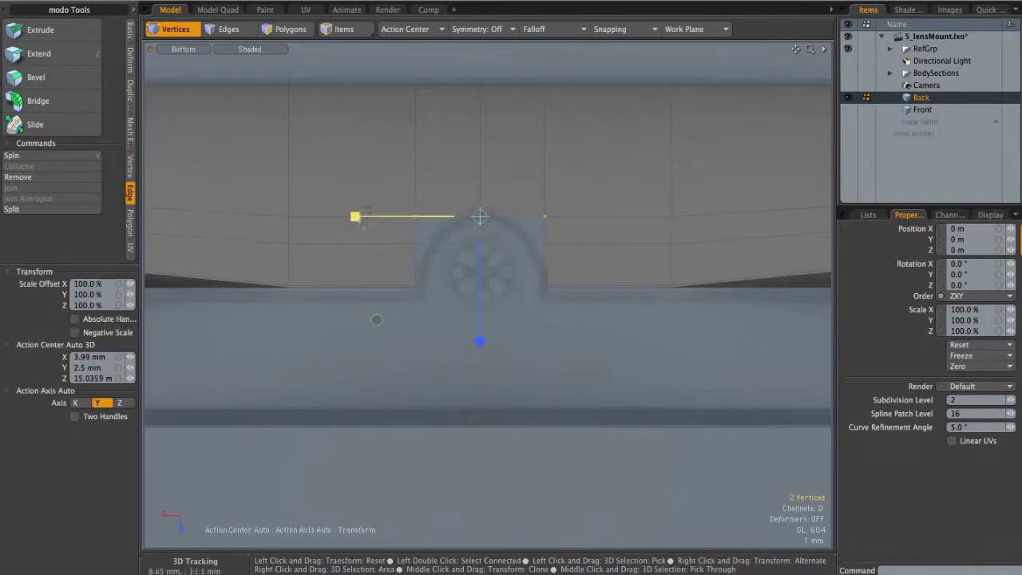
pyautogui.press('w')
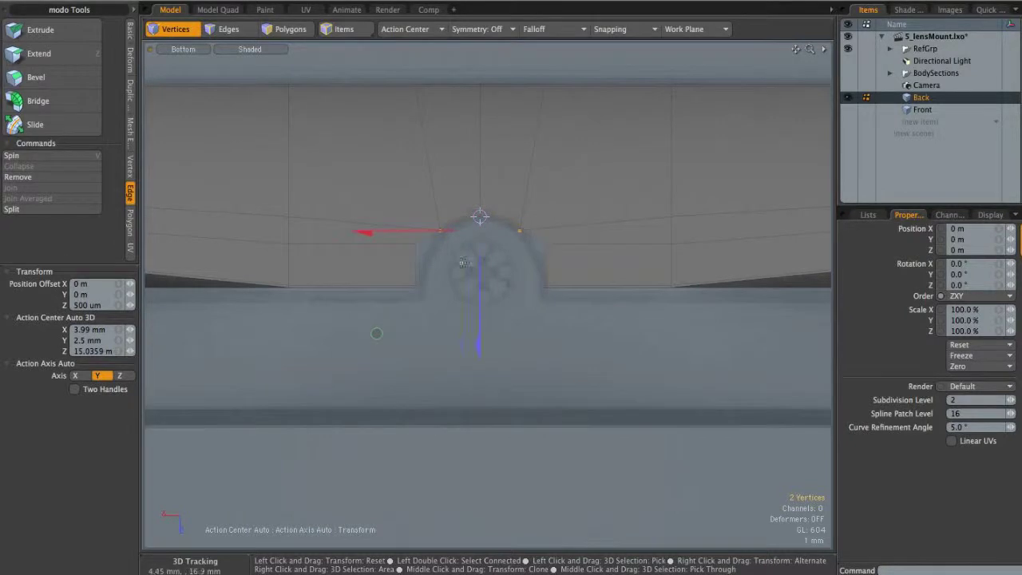
pyautogui.press('q')
# - Move the notch's two middle side vertices along Z onto the arch and scale them to 88.5% in X
pyautogui.click(415, 245)
pyautogui.keyDown('shift'); pyautogui.click(544, 244); pyautogui.keyUp('shift')
pyautogui.press('w')
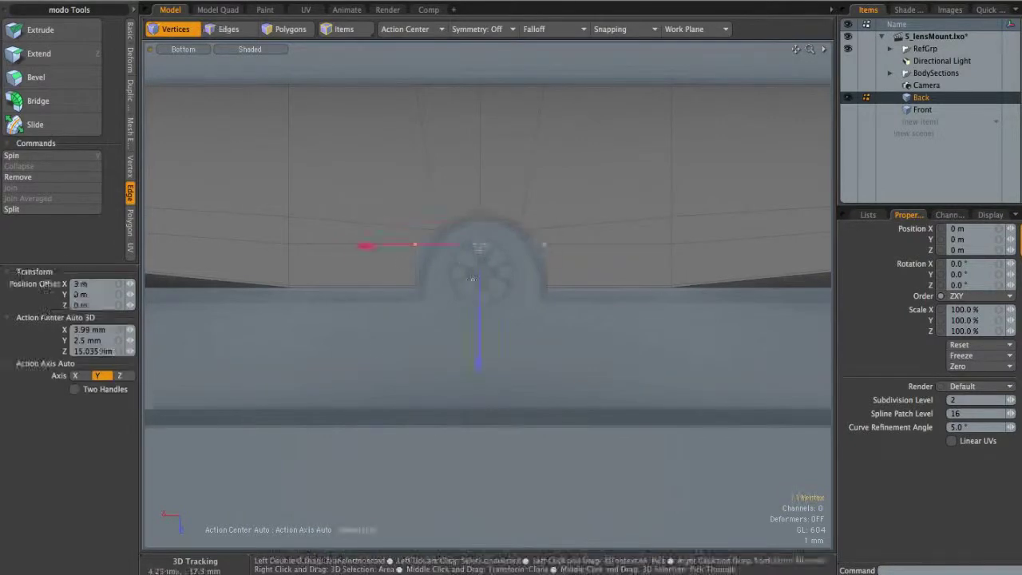
pyautogui.press('r')
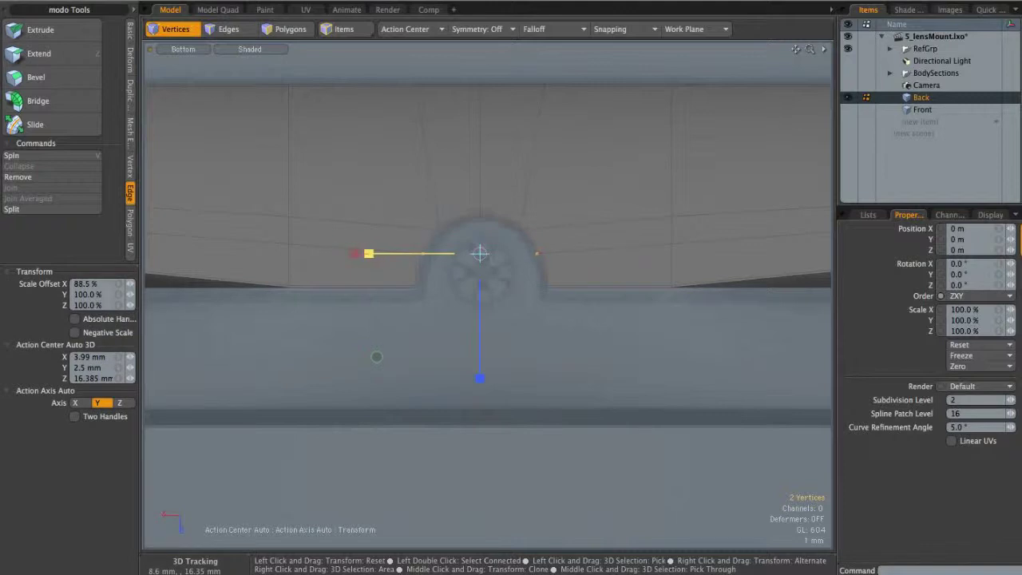
pyautogui.press('q')
# - Clear the vertex selection and turn on subdivision for the Back mesh
pyautogui.click(438, 275)
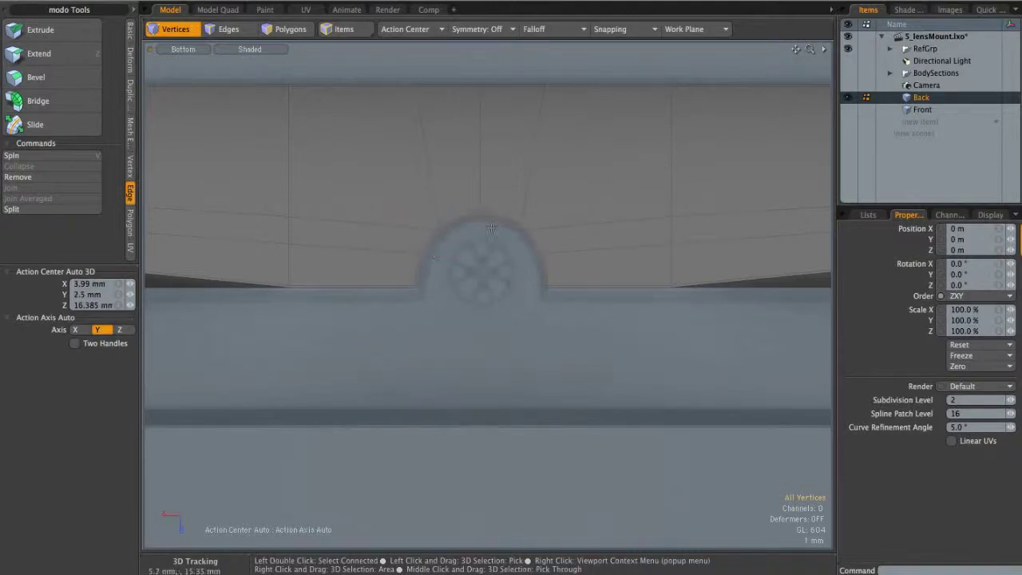
pyautogui.keyDown('shift'); pyautogui.click(543, 287); pyautogui.keyUp('shift')
pyautogui.press('Tab')
pyautogui.moveTo(493, 262)
pyautogui.keyDown('ctrl'); pyautogui.keyDown('alt'); pyautogui.mouseDown()
pyautogui.moveTo(506, 264)
pyautogui.moveTo(486, 260)
pyautogui.mouseUp(); pyautogui.keyUp('alt'); pyautogui.keyUp('ctrl')
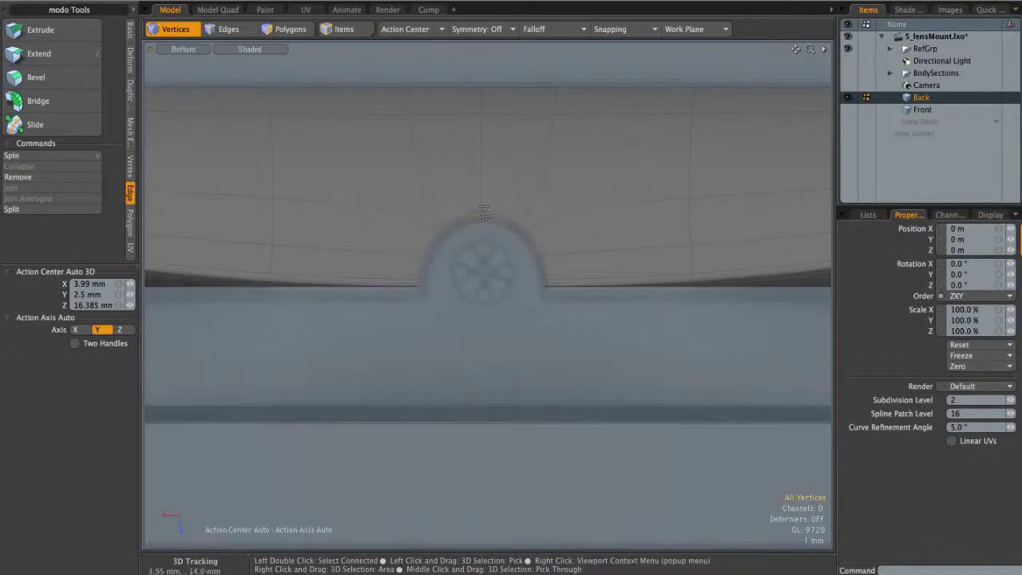
# - Select the edges at the top of Back's notch and move them about -100 um in Z
pyautogui.press('2')
pyautogui.click(481, 226)
pyautogui.press('w')
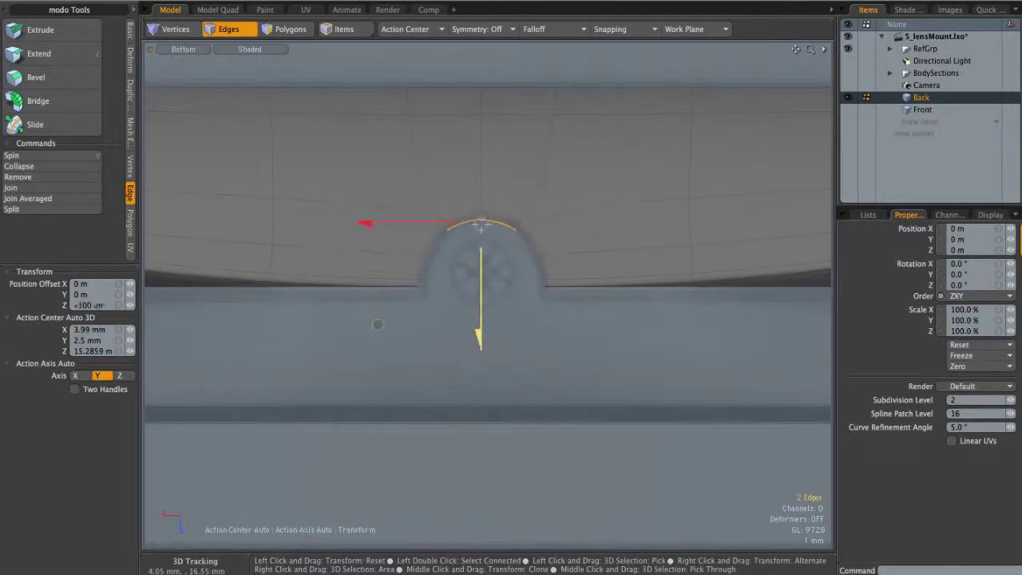
pyautogui.press('q')
pyautogui.click(407, 340)
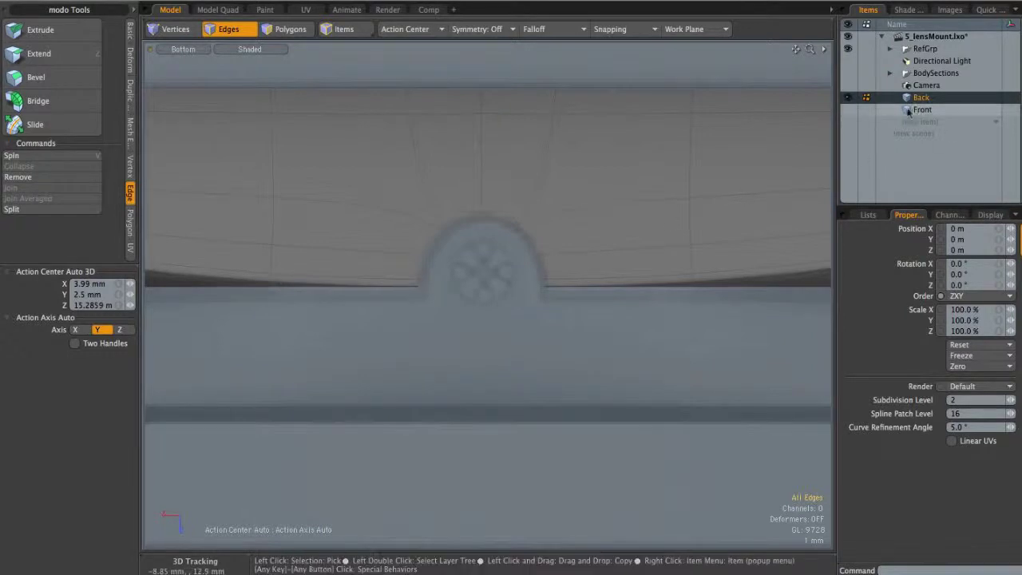
# - Show and select Front together with Back, and scale the vertices at both sides of the notch to 95% in X
pyautogui.click(847, 111)
pyautogui.keyDown('shift'); pyautogui.click(922, 109); pyautogui.keyUp('shift')
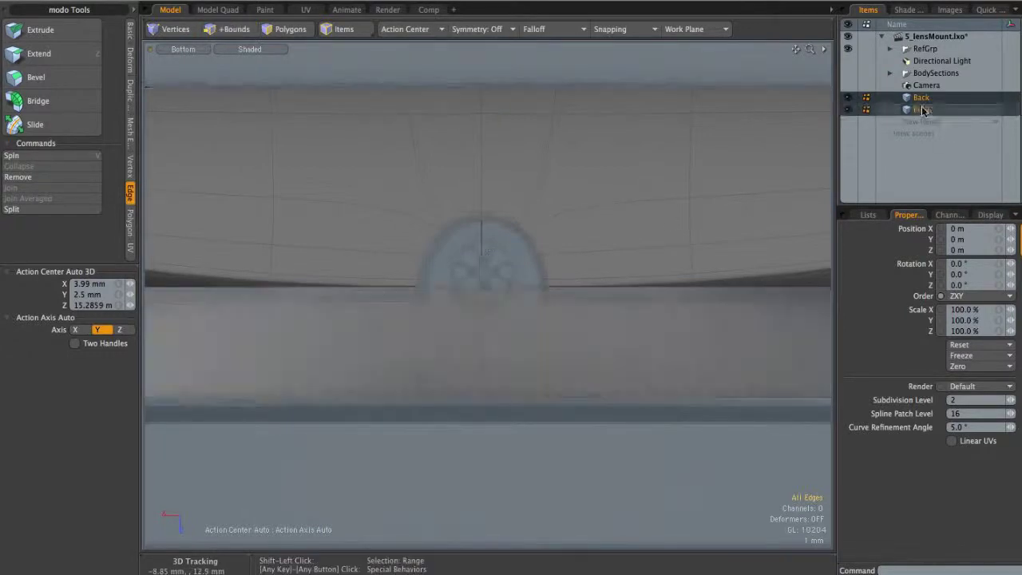
pyautogui.press('1')
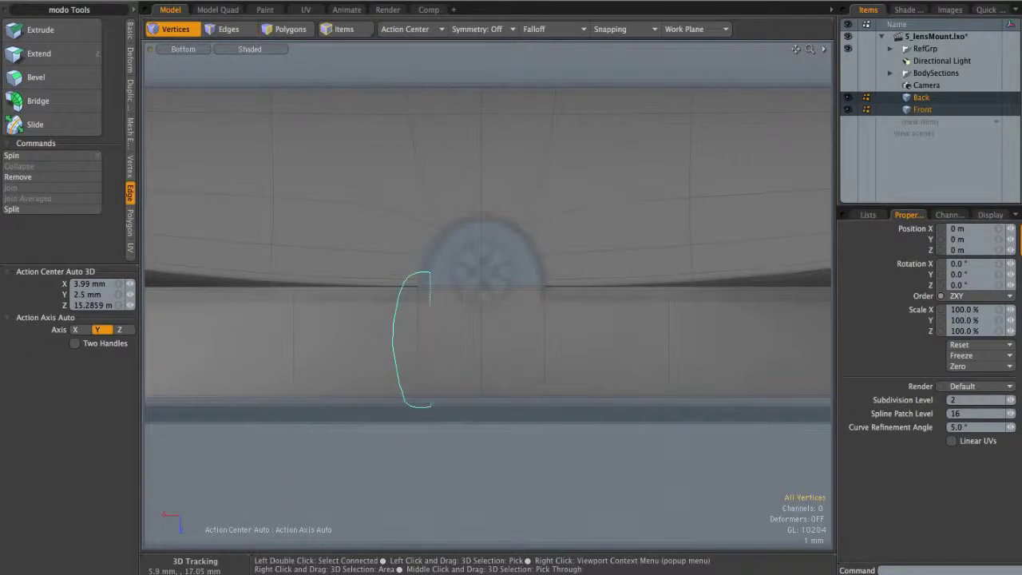
pyautogui.moveTo(438, 401); pyautogui.dragTo(440, 399, button='right')
pyautogui.keyDown('shift'); pyautogui.moveTo(582, 415); pyautogui.dragTo(556, 284, button='right'); pyautogui.keyUp('shift')
pyautogui.press('r')
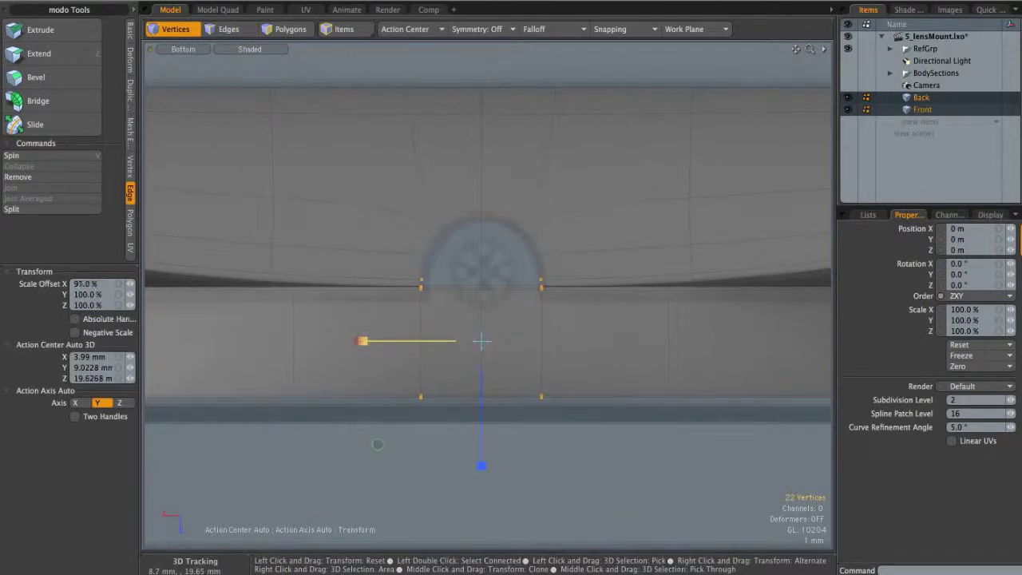
pyautogui.press('space')
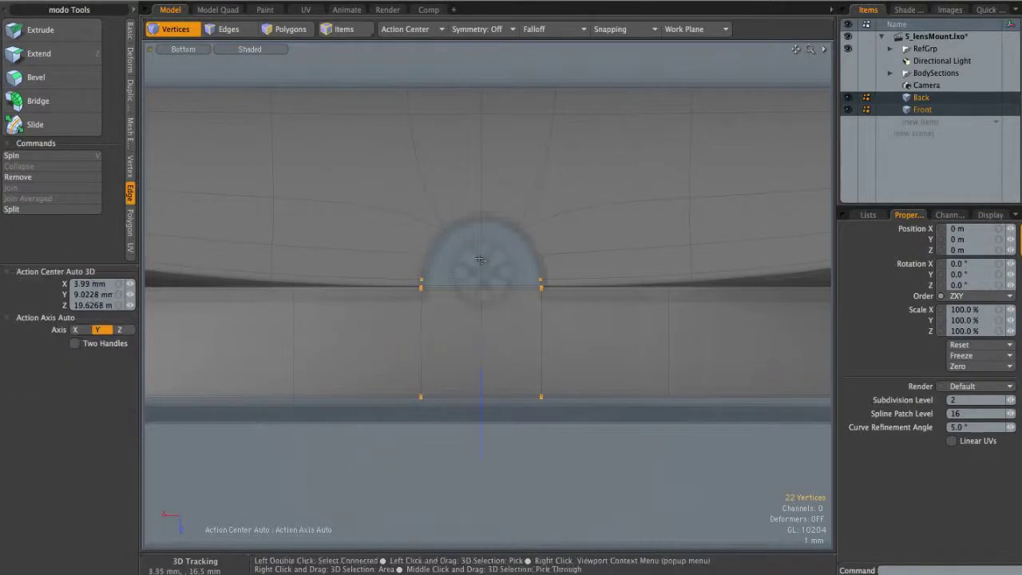
# - Select only Back's two vertices halfway up the notch sides and scale them to 97% in X
pyautogui.keyDown('ctrl'); pyautogui.click(926, 109); pyautogui.keyUp('ctrl')
pyautogui.keyDown('alt'); pyautogui.moveTo(515, 242); pyautogui.dragTo(551, 242, button='right'); pyautogui.keyUp('alt')
pyautogui.keyDown('alt'); pyautogui.moveTo(404, 287); pyautogui.dragTo(388, 258, button='right'); pyautogui.keyUp('alt')
pyautogui.keyDown('alt'); pyautogui.moveTo(588, 235); pyautogui.dragTo(513, 240, button='right'); pyautogui.keyUp('alt')
pyautogui.press('1')
pyautogui.keyDown('shift'); pyautogui.click(577, 244); pyautogui.keyUp('shift')
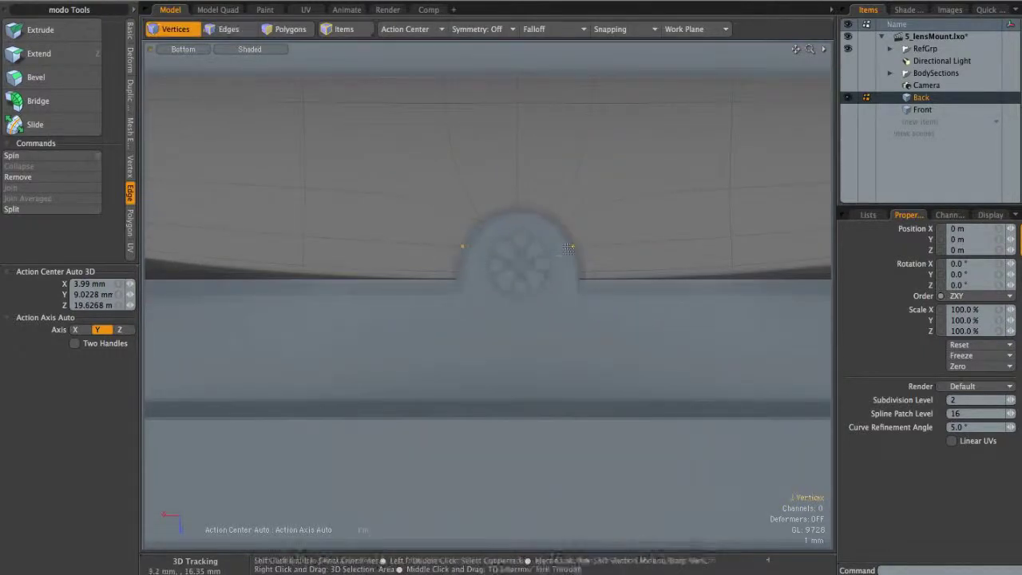
pyautogui.press('r')
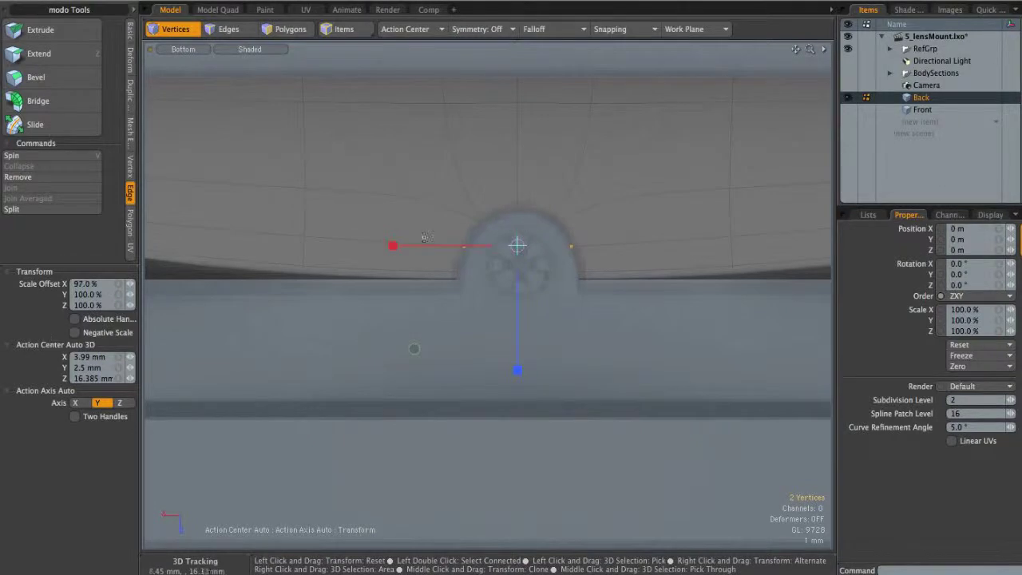
pyautogui.scroll(3, 586, 218)
pyautogui.press('space')
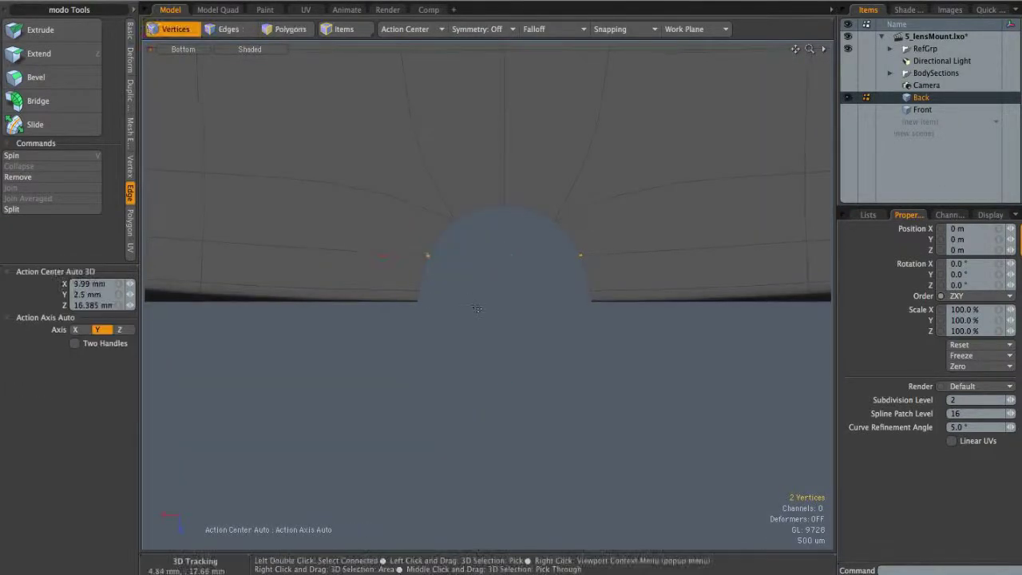
# - Switch to a perspective view with subdivision off and select the eight edges around Back's notch arch
pyautogui.hotkey('ctrl', 'space')
pyautogui.click(565, 260)
pyautogui.keyDown('alt'); pyautogui.moveTo(564, 260); pyautogui.dragTo(468, 244); pyautogui.keyUp('alt')
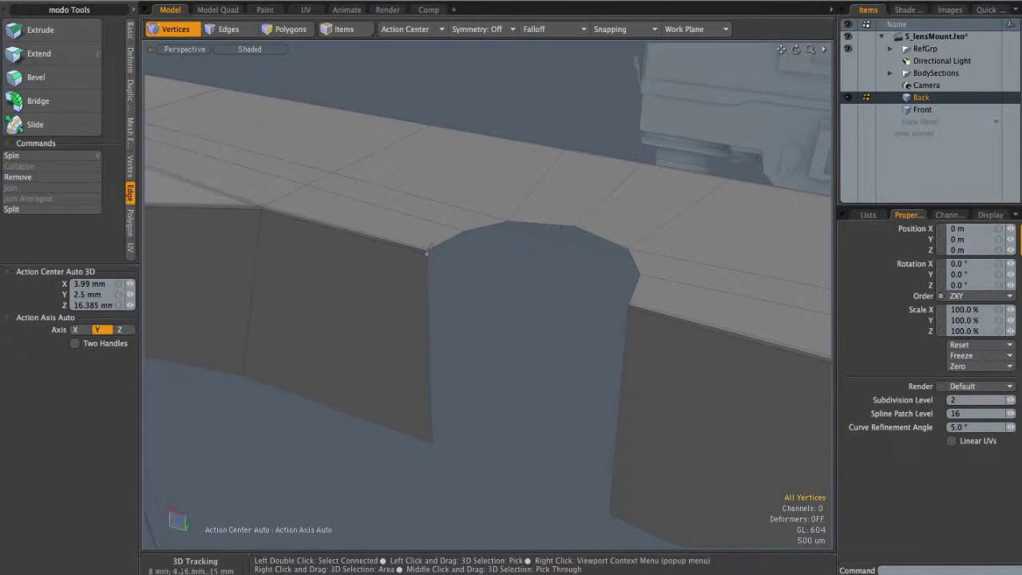
pyautogui.press('alt')
pyautogui.keyDown('alt'); pyautogui.moveTo(463, 227); pyautogui.dragTo(514, 235, button='right'); pyautogui.keyUp('alt')
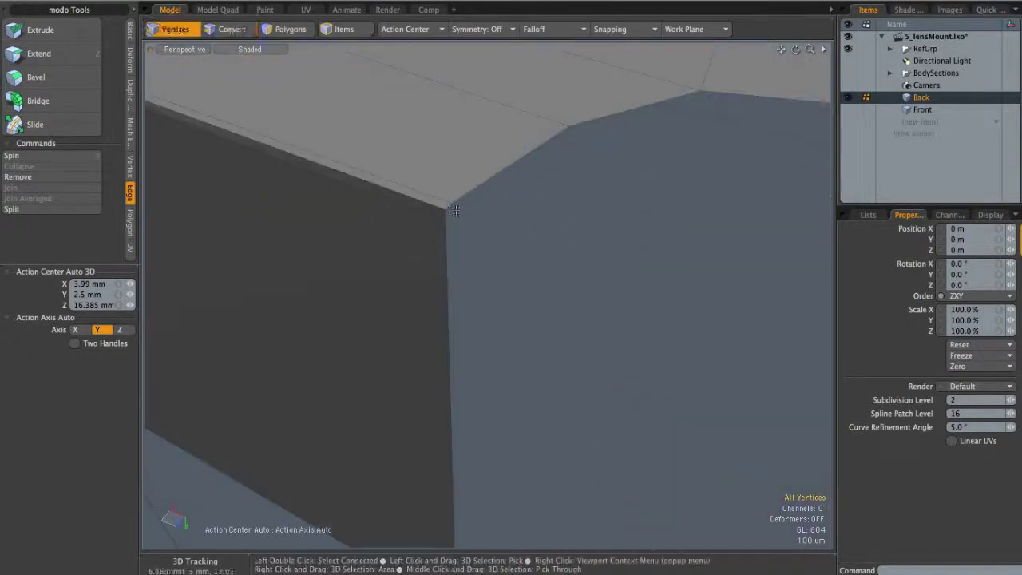
pyautogui.keyDown('shift'); pyautogui.click(504, 200); pyautogui.keyUp('shift')
pyautogui.keyDown('ctrl'); pyautogui.keyDown('alt'); pyautogui.moveTo(660, 162); pyautogui.dragTo(448, 204); pyautogui.keyUp('alt'); pyautogui.keyUp('ctrl')
pyautogui.keyDown('alt'); pyautogui.moveTo(583, 245); pyautogui.dragTo(441, 198); pyautogui.keyUp('alt')
# - Extend the selected notch edges into a narrow lip and move the new edges 80 um in Y
pyautogui.press('x')
pyautogui.moveTo(663, 226)
pyautogui.keyDown('alt'); pyautogui.keyDown('shift'); pyautogui.mouseDown()
pyautogui.moveTo(572, 209)
pyautogui.moveTo(653, 227)
pyautogui.mouseUp(); pyautogui.keyUp('shift'); pyautogui.keyUp('alt')
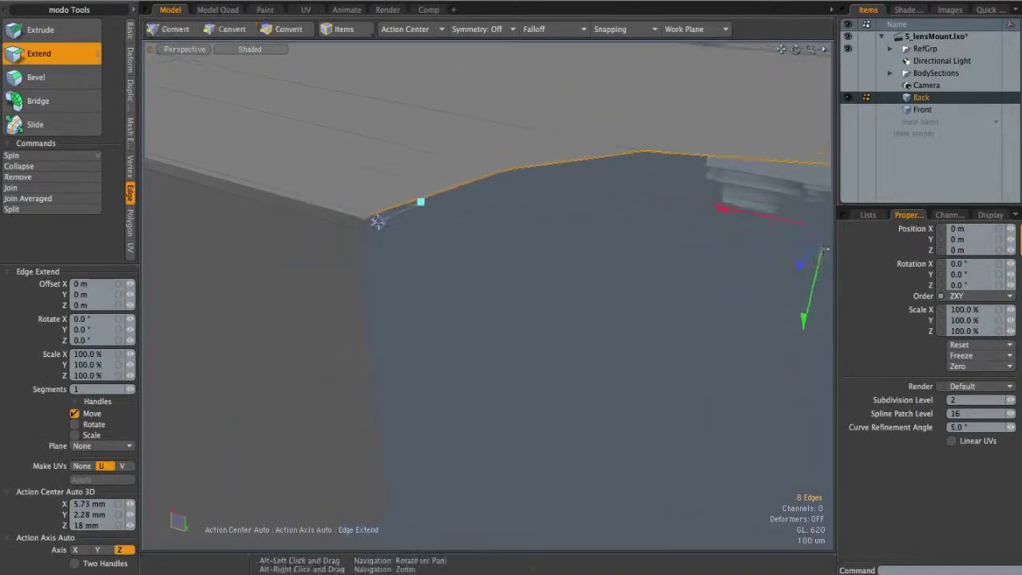
pyautogui.keyDown('alt'); pyautogui.moveTo(377, 222); pyautogui.dragTo(396, 241); pyautogui.keyUp('alt')
pyautogui.press('w')
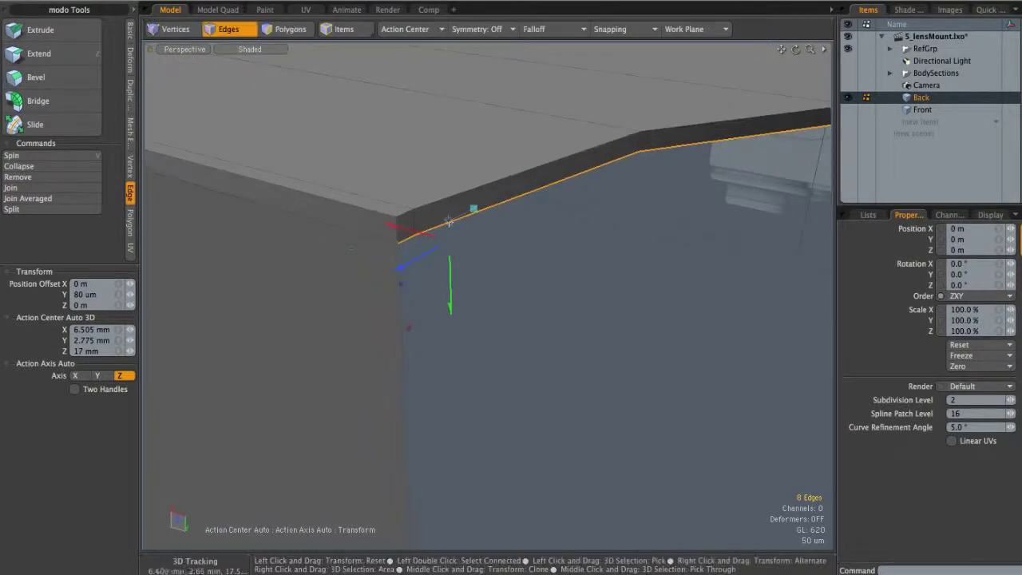
pyautogui.keyDown('alt'); pyautogui.moveTo(386, 238); pyautogui.dragTo(504, 251); pyautogui.keyUp('alt')
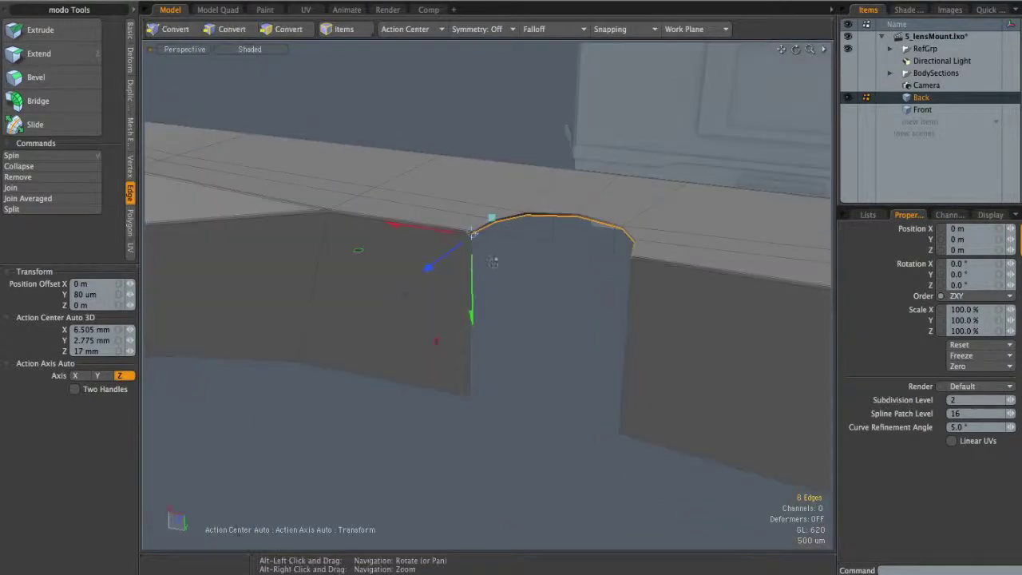
# - Extend the lip's edges another 5.32 mm in Y to form the notch's inner wall, and clear the selection
pyautogui.hotkey('shift', 'x')
pyautogui.moveTo(558, 313); pyautogui.dragTo(551, 453)
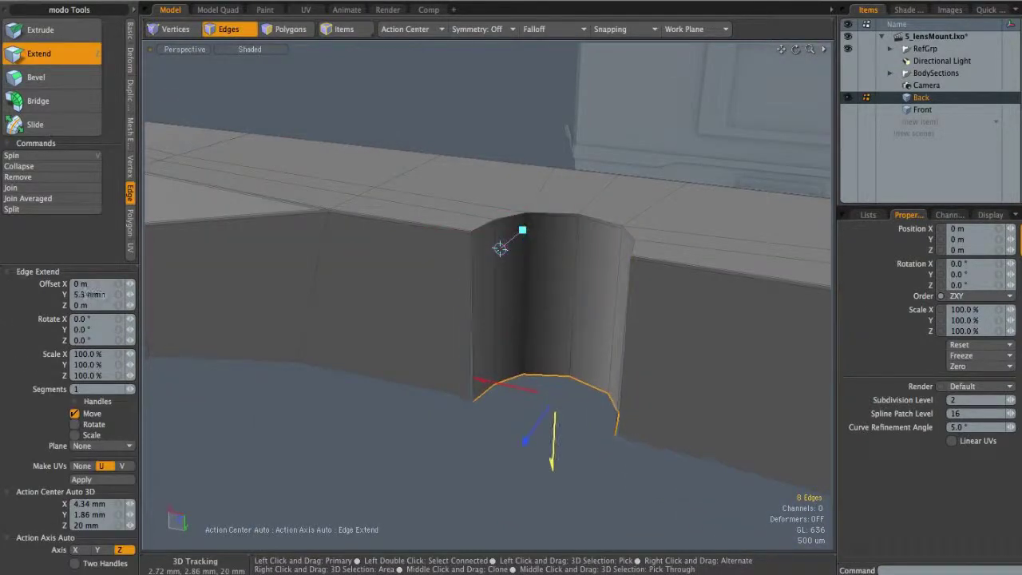
pyautogui.keyDown('alt'); pyautogui.moveTo(500, 249); pyautogui.dragTo(546, 463); pyautogui.keyUp('alt')
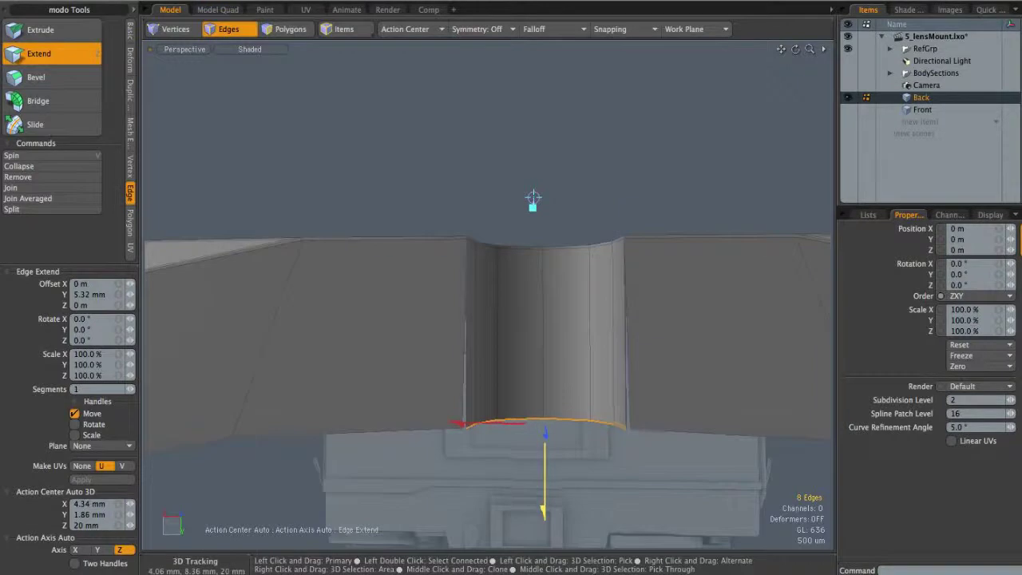
pyautogui.press('space')
pyautogui.click(535, 198)
# - Join the notch wall's corner vertices to the adjoining vertices of Back's outer wall to close the gaps
pyautogui.keyDown('alt'); pyautogui.moveTo(551, 364); pyautogui.dragTo(500, 303); pyautogui.keyUp('alt')
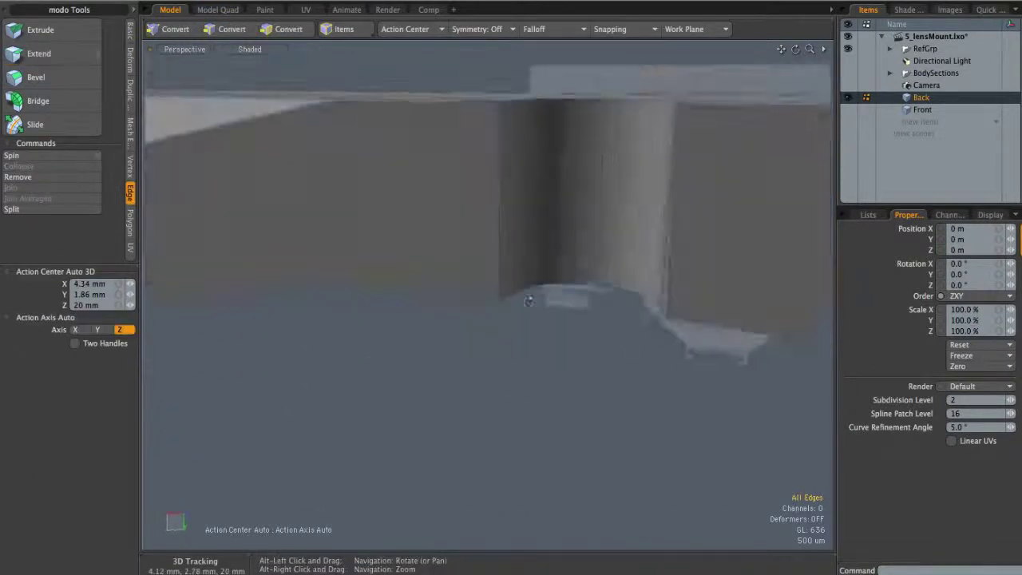
pyautogui.keyDown('alt'); pyautogui.moveTo(500, 303); pyautogui.dragTo(540, 311, button='right'); pyautogui.keyUp('alt')
pyautogui.keyDown('alt'); pyautogui.moveTo(539, 311); pyautogui.dragTo(636, 303); pyautogui.keyUp('alt')
pyautogui.press('1')
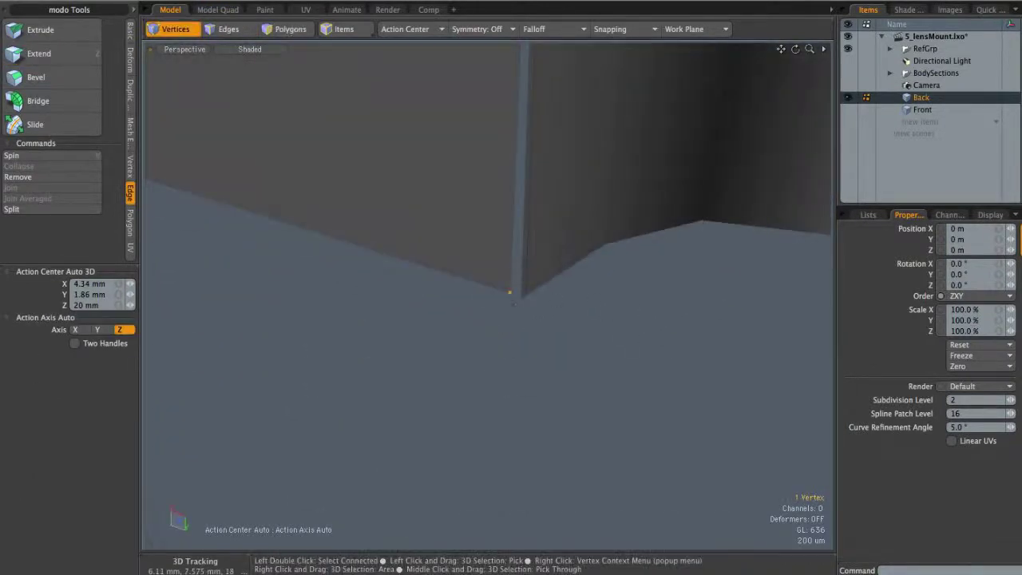
pyautogui.keyDown('alt'); pyautogui.moveTo(516, 295); pyautogui.dragTo(491, 385); pyautogui.keyUp('alt')
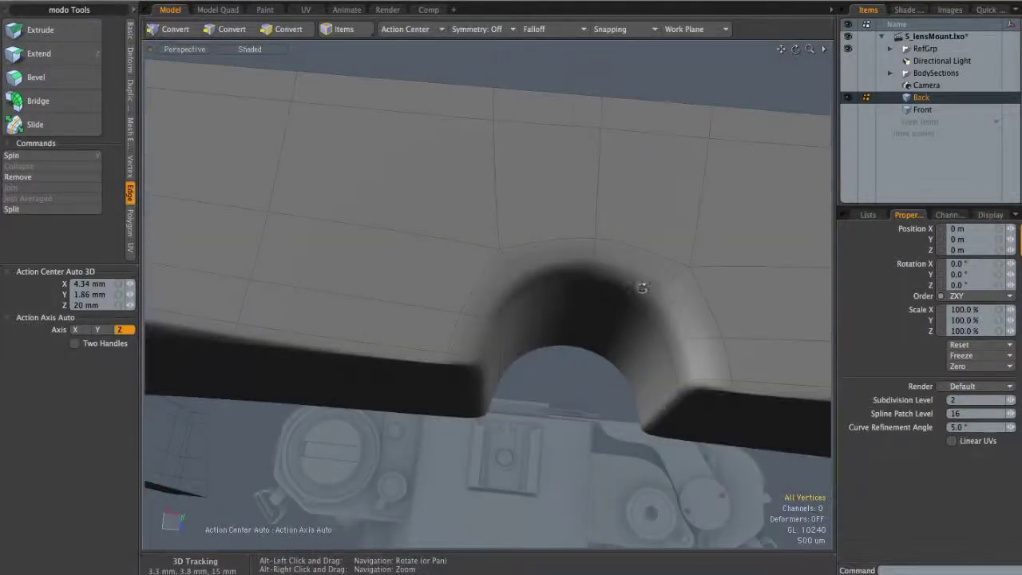
# - Turn off subdivision and add a loop slice close beside each side of Back's notch
pyautogui.keyDown('alt'); pyautogui.moveTo(607, 319); pyautogui.dragTo(515, 341); pyautogui.keyUp('alt')
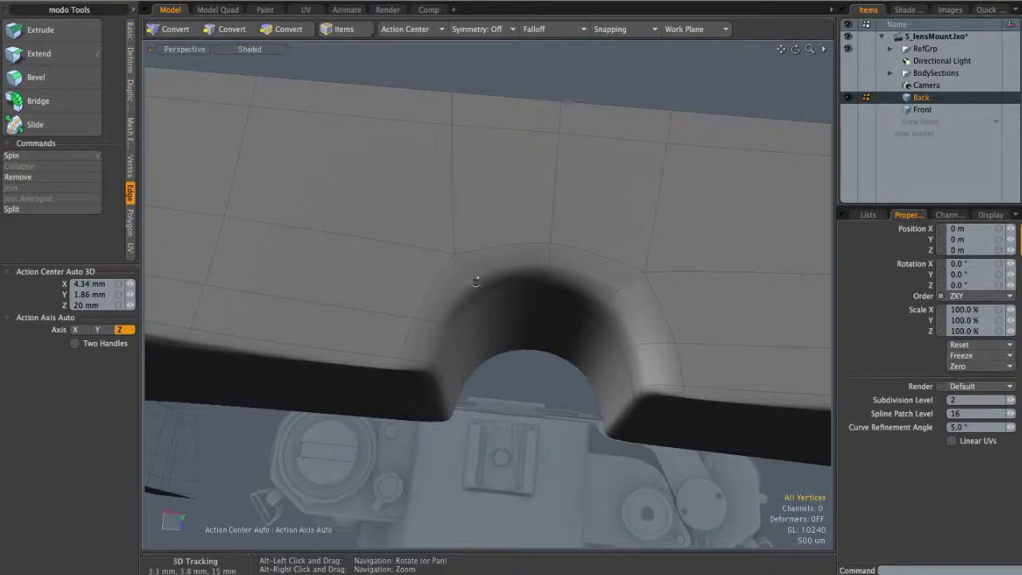
pyautogui.press('Tab')
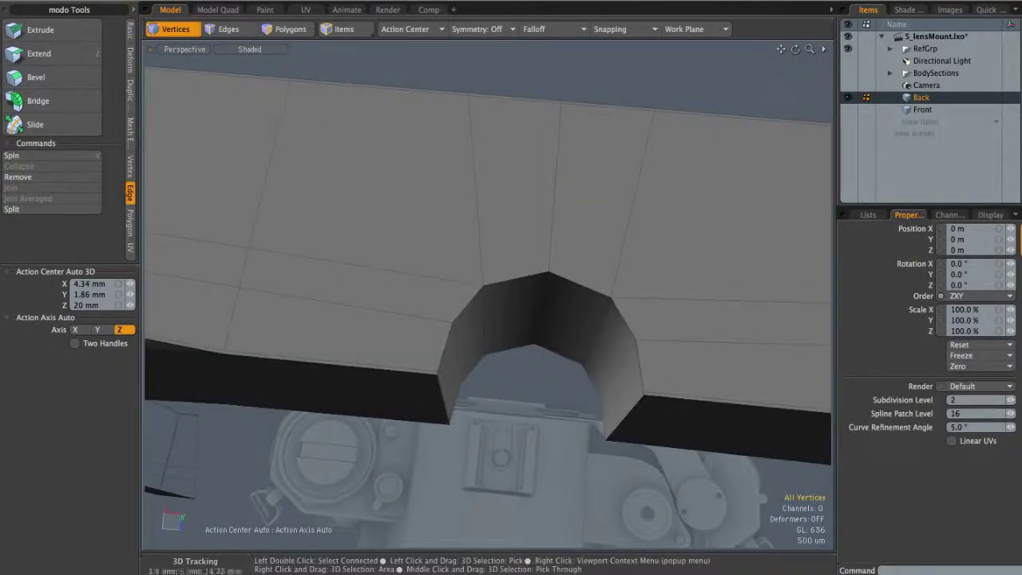
pyautogui.press('2')
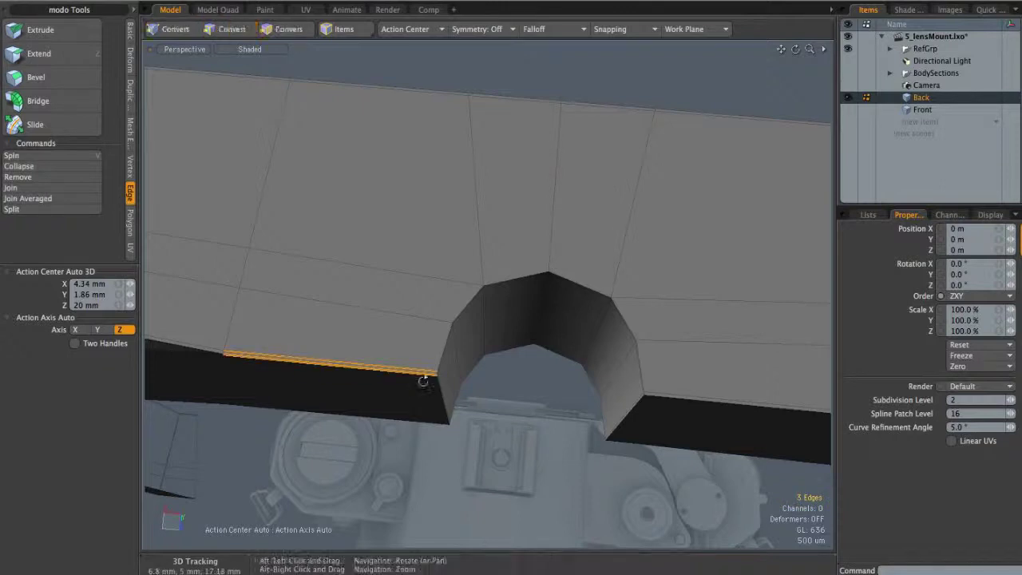
pyautogui.hotkey('alt', 'c')
pyautogui.moveTo(424, 379); pyautogui.dragTo(358, 413)
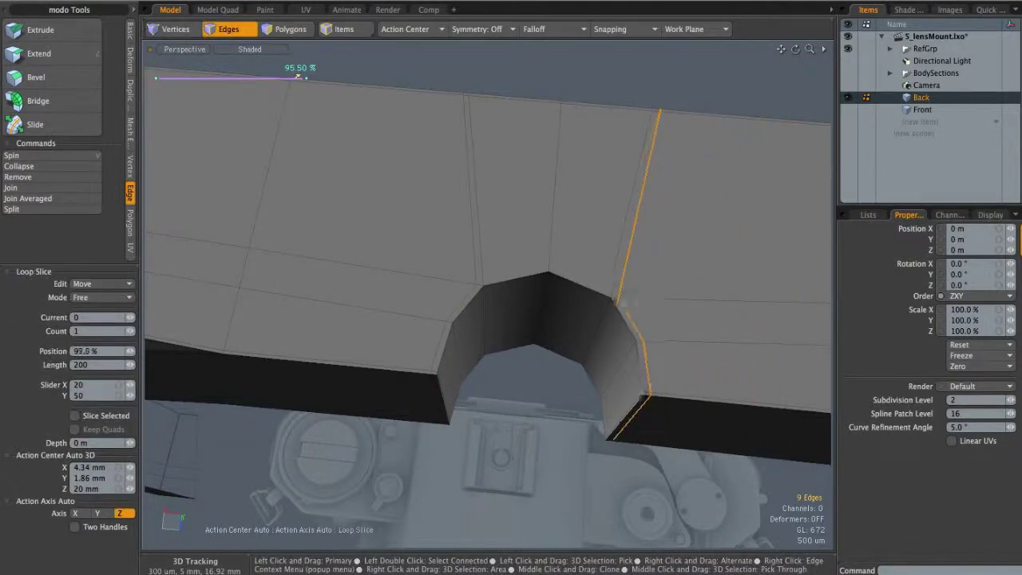
pyautogui.press('space')
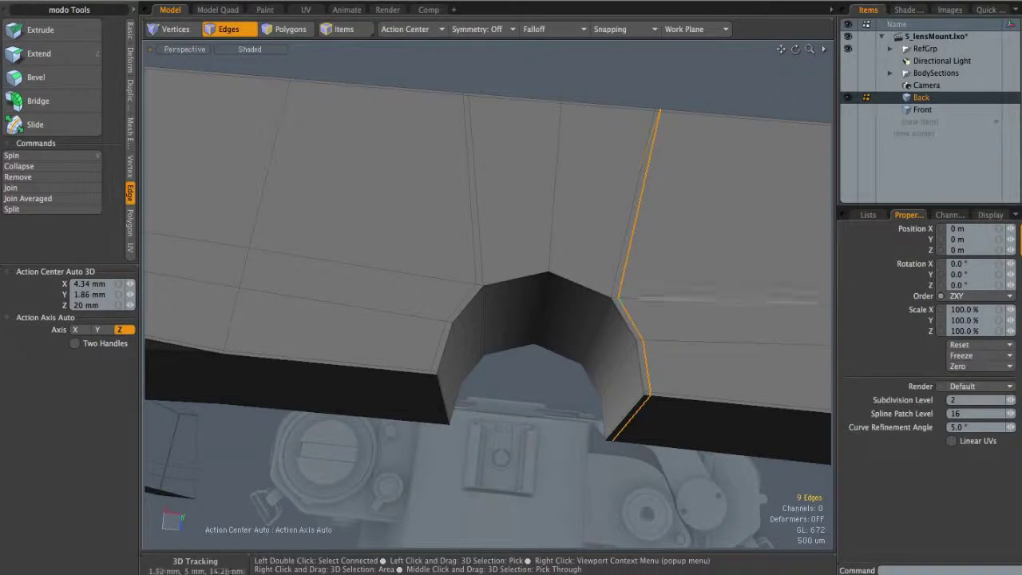
# - Remove the extra slice edges that run from the notch's upper corners across Back's face and outer rim
pyautogui.click(476, 272)
pyautogui.keyDown('shift'); pyautogui.click(637, 207); pyautogui.keyUp('shift')
pyautogui.keyDown('alt'); pyautogui.moveTo(590, 231); pyautogui.dragTo(456, 188); pyautogui.keyUp('alt')
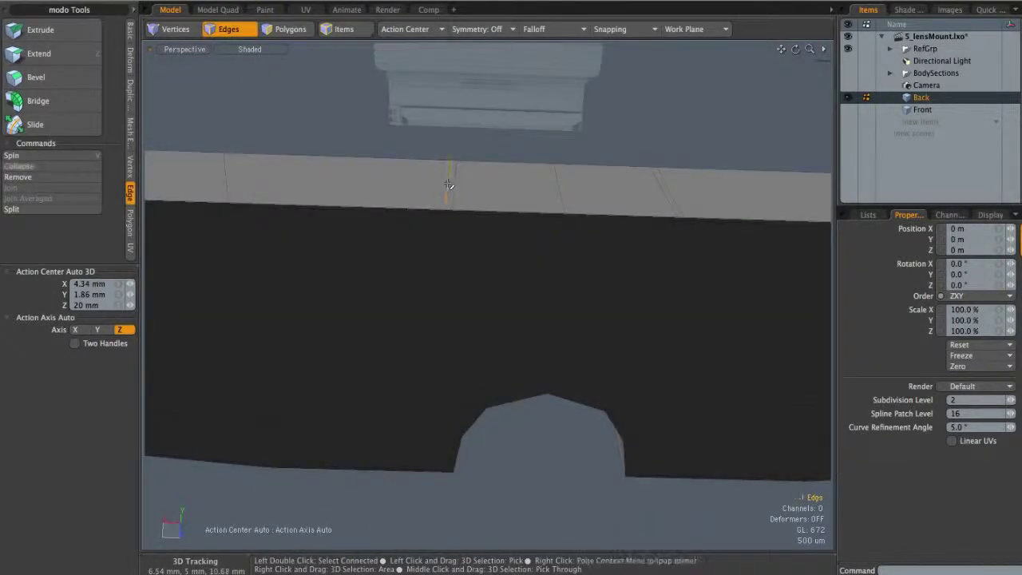
pyautogui.keyDown('alt'); pyautogui.moveTo(632, 207); pyautogui.dragTo(663, 230); pyautogui.keyUp('alt')
# - Use Edge Slice to cut new edges just above the notch's top, linking the slices on both sides
pyautogui.keyDown('alt'); pyautogui.moveTo(567, 328); pyautogui.dragTo(529, 301); pyautogui.keyUp('alt')
pyautogui.press('c')
pyautogui.click(489, 304)
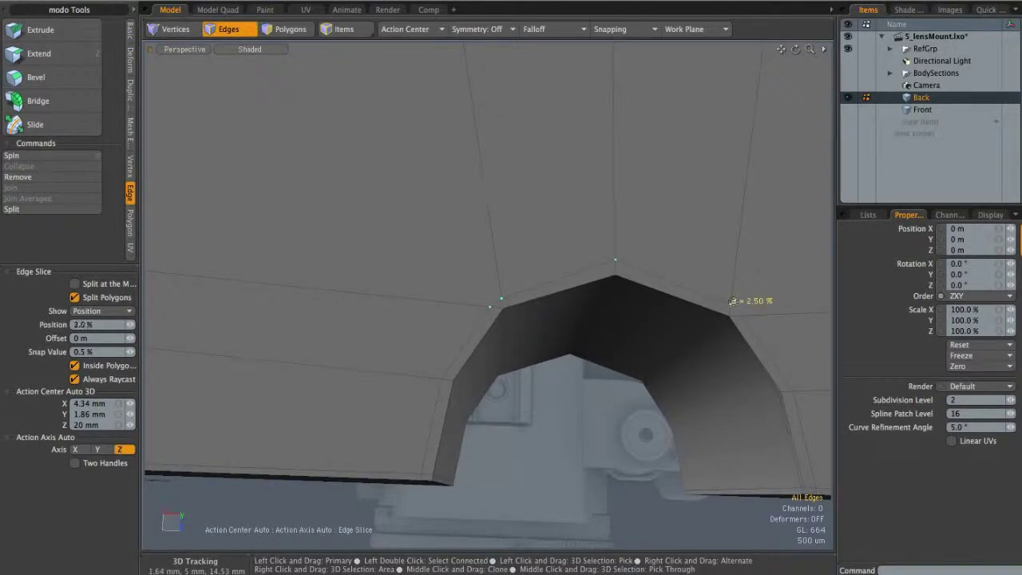
pyautogui.keyDown('alt'); pyautogui.moveTo(732, 312); pyautogui.dragTo(665, 304); pyautogui.keyUp('alt')
pyautogui.press('space')
# - Join the doubled vertices at both upper notch corners and move each joined vertex in line with the surrounding edge loop
pyautogui.press('Home')
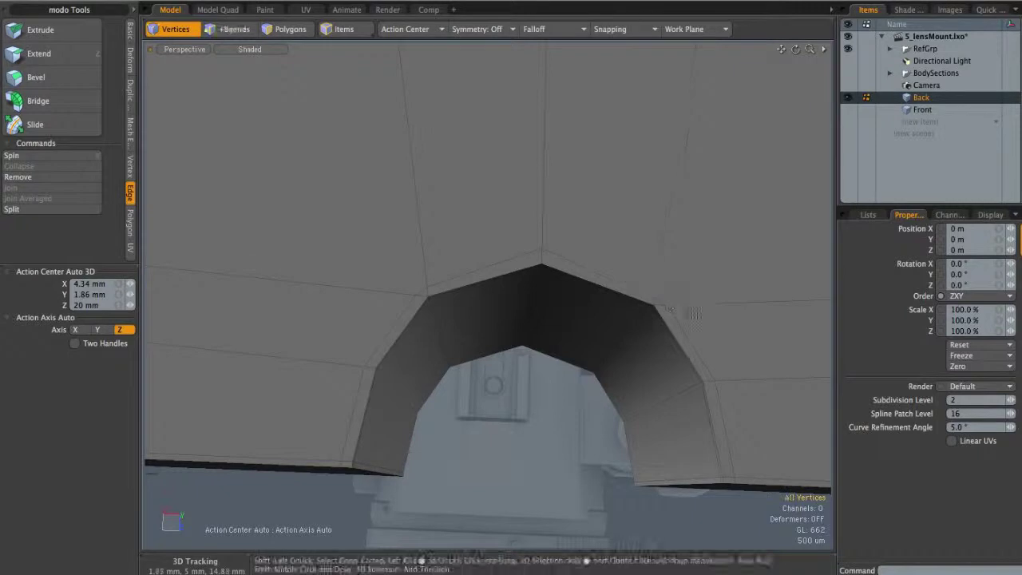
pyautogui.press('w')
pyautogui.keyDown('alt'); pyautogui.moveTo(723, 287); pyautogui.dragTo(677, 294); pyautogui.keyUp('alt')
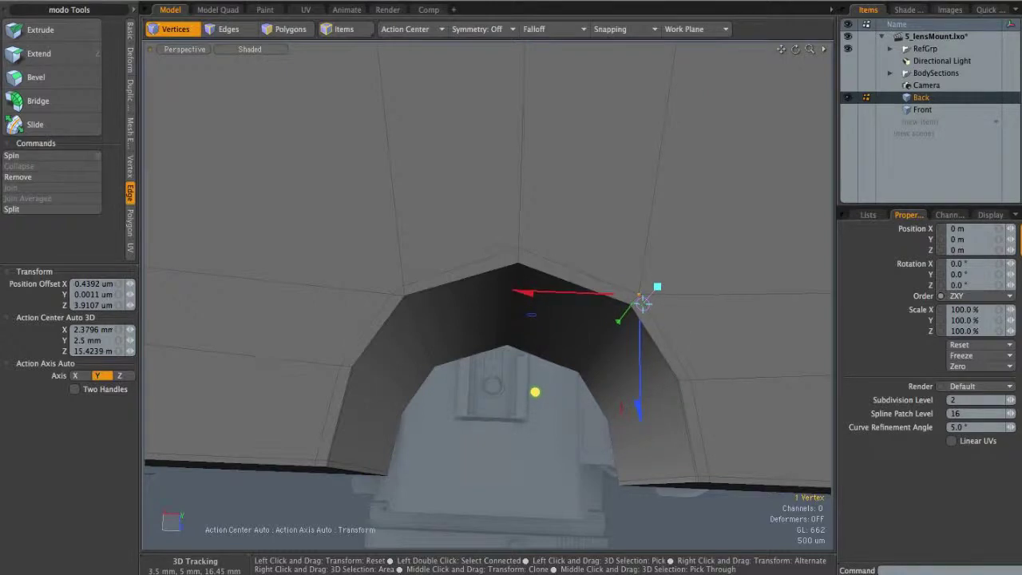
pyautogui.press('space')
pyautogui.click(544, 427)
pyautogui.hotkey('ctrl', 'z')
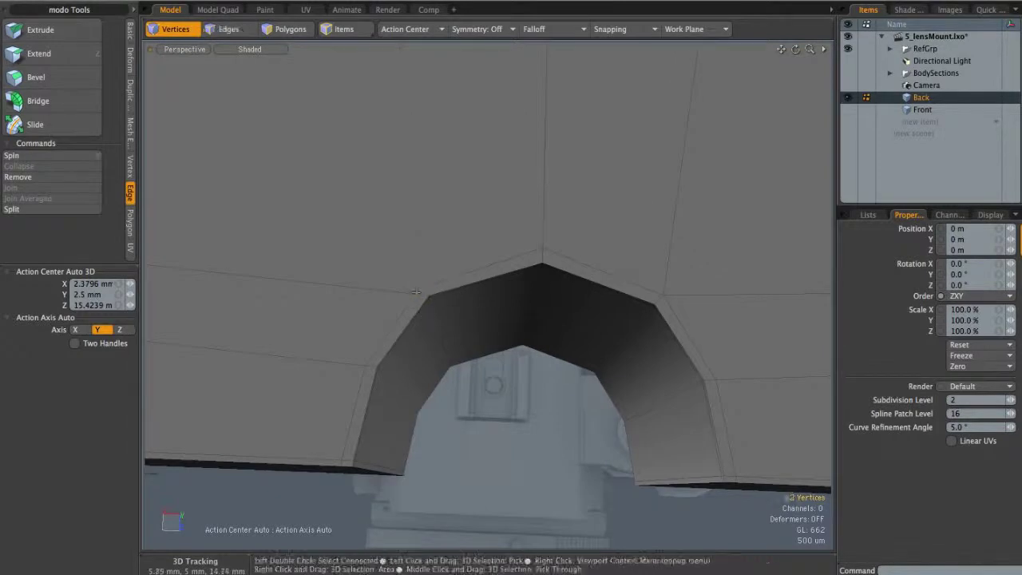
pyautogui.press('w')
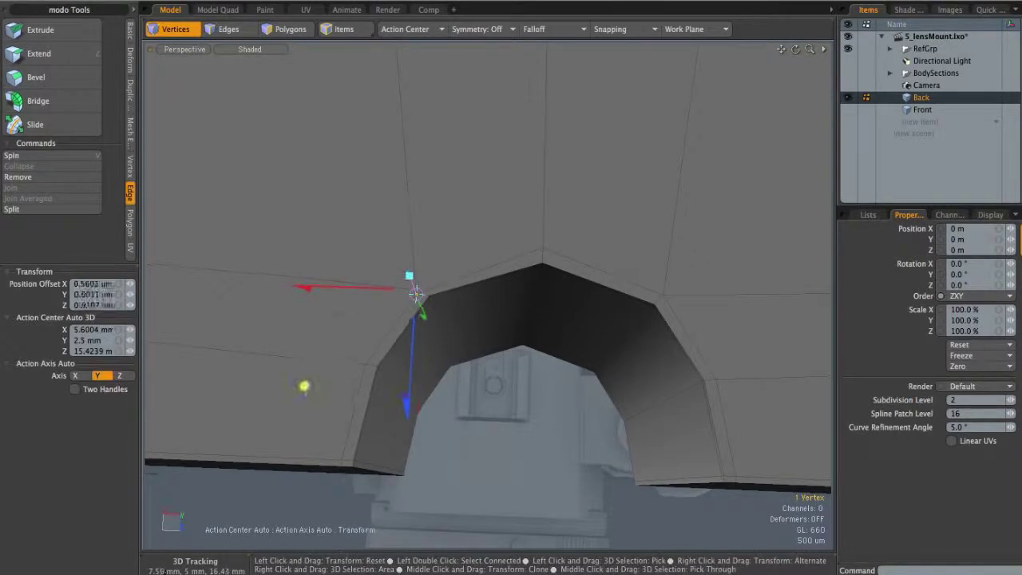
pyautogui.press('q')
pyautogui.click(466, 440)
# - Turn on subdivision for Back and examine the smoothed notch against the Front mesh
pyautogui.keyDown('alt'); pyautogui.moveTo(466, 440); pyautogui.dragTo(440, 252); pyautogui.keyUp('alt')
pyautogui.scroll(-3, 520, 272)
pyautogui.press('Tab')
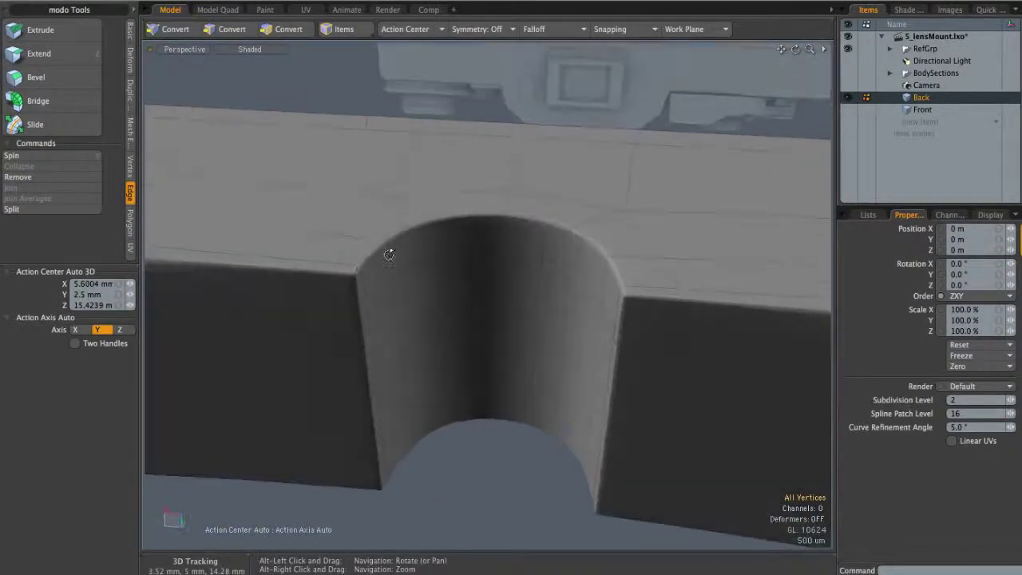
pyautogui.keyDown('alt'); pyautogui.moveTo(552, 229); pyautogui.dragTo(441, 351); pyautogui.keyUp('alt')
pyautogui.click(921, 109)
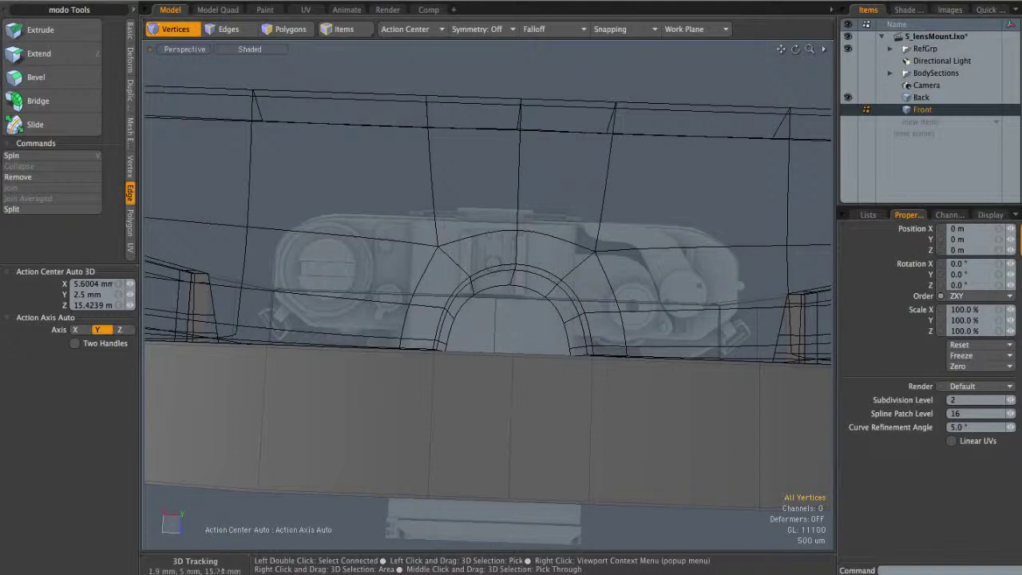
pyautogui.keyDown('alt'); pyautogui.moveTo(511, 416); pyautogui.dragTo(568, 369); pyautogui.keyUp('alt')
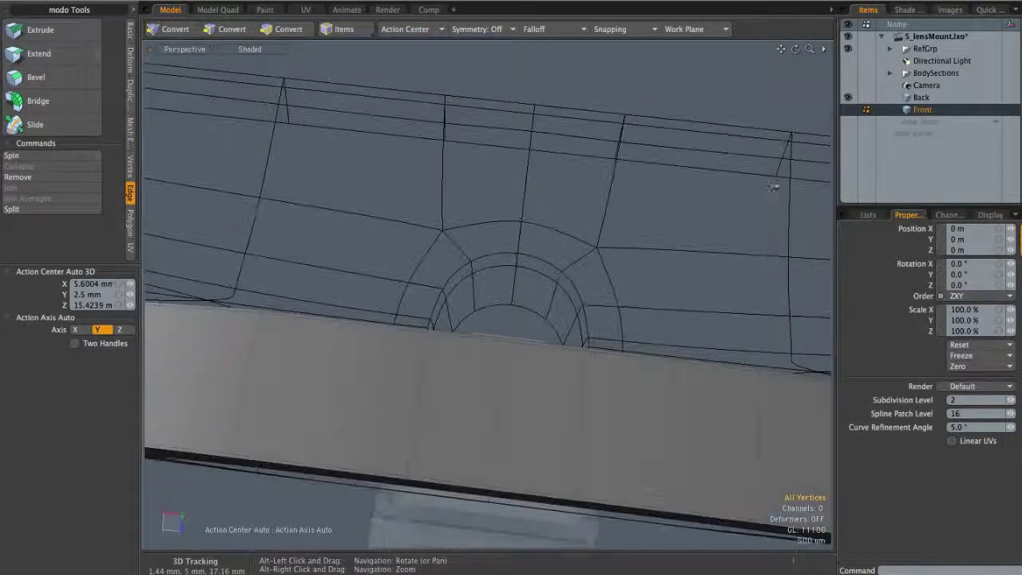
# - Make Back the active mesh again and save the scene
pyautogui.click(921, 98)
pyautogui.keyDown('alt'); pyautogui.moveTo(527, 263); pyautogui.dragTo(503, 229); pyautogui.keyUp('alt')
pyautogui.keyDown('alt'); pyautogui.moveTo(503, 228); pyautogui.dragTo(519, 213); pyautogui.keyUp('alt')
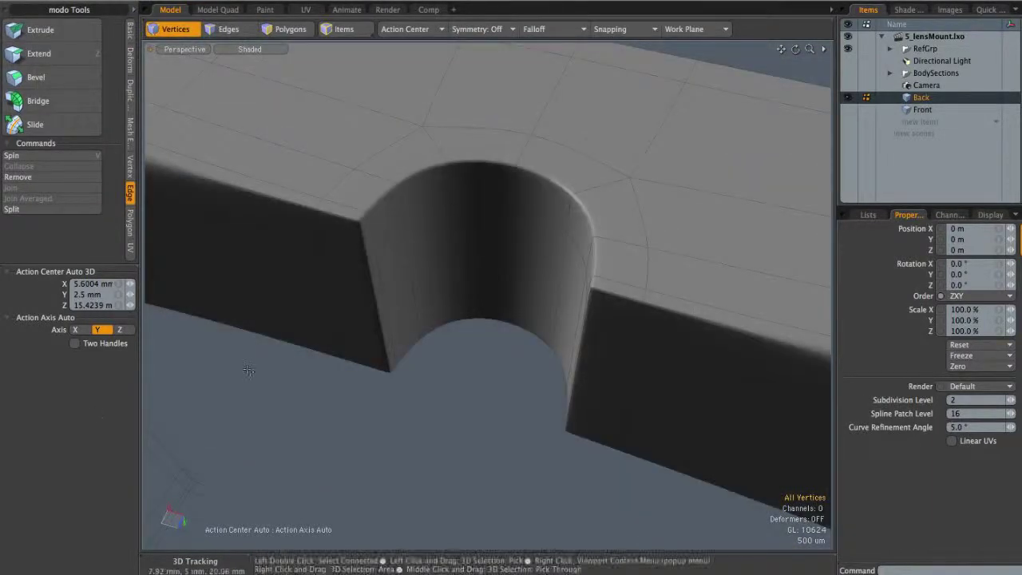
# - Turn off subdivision for Back and bring the notch's upper rim into close view
pyautogui.keyDown('alt'); pyautogui.moveTo(472, 324); pyautogui.dragTo(388, 240); pyautogui.keyUp('alt')
pyautogui.press('Tab')
pyautogui.keyDown('alt'); pyautogui.moveTo(388, 240); pyautogui.dragTo(452, 235, button='right'); pyautogui.keyUp('alt')
pyautogui.keyDown('alt'); pyautogui.moveTo(452, 235); pyautogui.dragTo(465, 180); pyautogui.keyUp('alt')
pyautogui.keyDown('alt'); pyautogui.moveTo(385, 229); pyautogui.dragTo(469, 225, button='right'); pyautogui.keyUp('alt')
# - Select the narrow strip of polygons running along the notch's arched upper rim in Back and copy it
pyautogui.press('3')
pyautogui.click(383, 246)
pyautogui.keyDown('shift'); pyautogui.click(408, 231); pyautogui.keyUp('shift')
pyautogui.keyDown('shift'); pyautogui.click(570, 146); pyautogui.keyUp('shift')
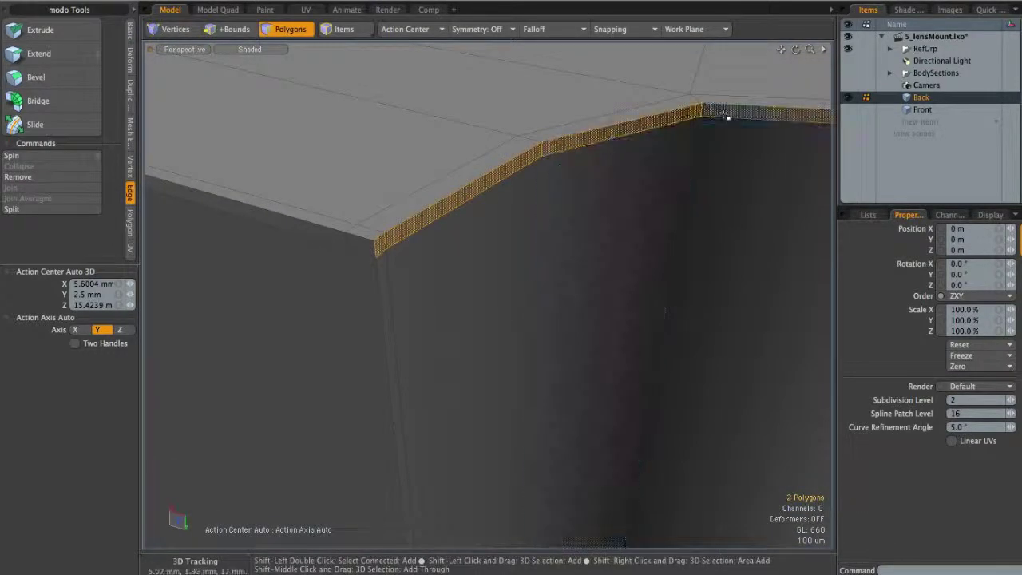
pyautogui.keyDown('shift'); pyautogui.click(727, 117); pyautogui.keyUp('shift')
pyautogui.keyDown('alt'); pyautogui.moveTo(711, 164); pyautogui.dragTo(596, 190, button='right'); pyautogui.keyUp('alt')
pyautogui.keyDown('alt'); pyautogui.moveTo(596, 190); pyautogui.dragTo(511, 206); pyautogui.keyUp('alt')
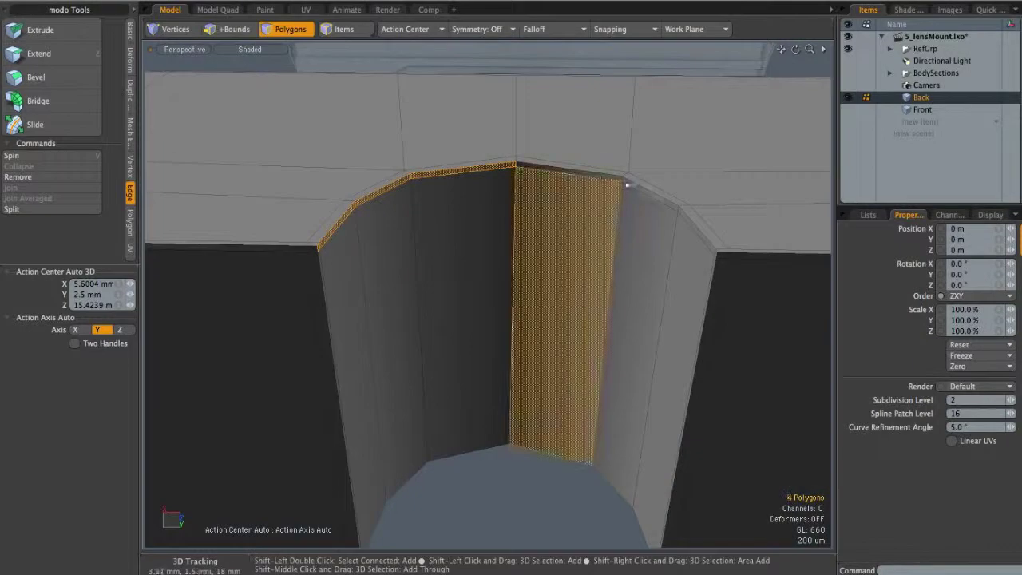
pyautogui.moveTo(608, 192)
pyautogui.keyDown('shift'); pyautogui.mouseDown()
pyautogui.moveTo(638, 186)
pyautogui.moveTo(730, 260)
pyautogui.mouseUp(); pyautogui.keyUp('shift')
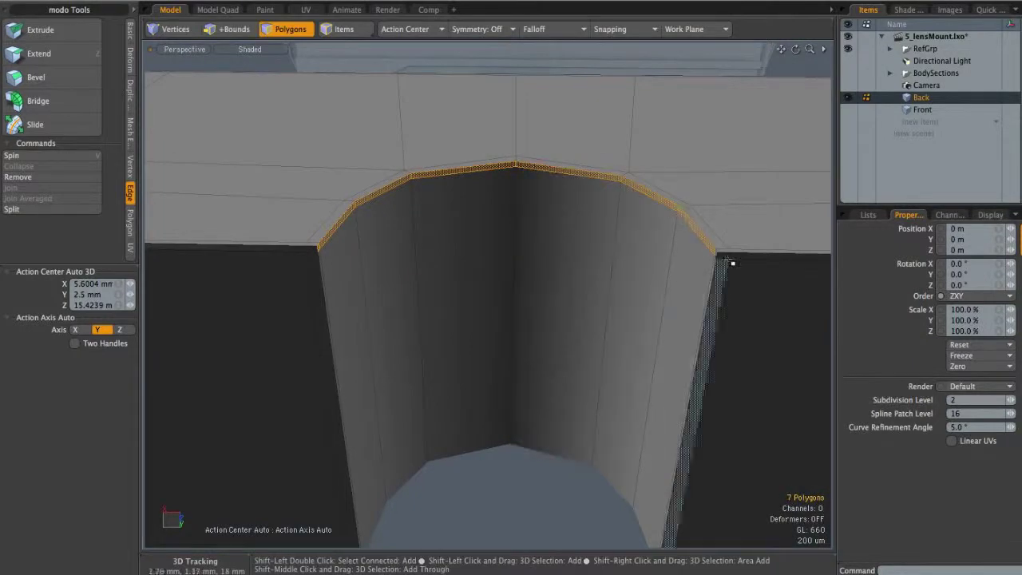
pyautogui.keyDown('shift'); pyautogui.click(710, 245); pyautogui.keyUp('shift')
pyautogui.keyDown('alt'); pyautogui.keyDown('shift'); pyautogui.moveTo(680, 194); pyautogui.dragTo(638, 251); pyautogui.keyUp('shift'); pyautogui.keyUp('alt')
# - Paste the copied arched strip into the Front mesh and flip its polygons to face outward
pyautogui.click(1003, 115)
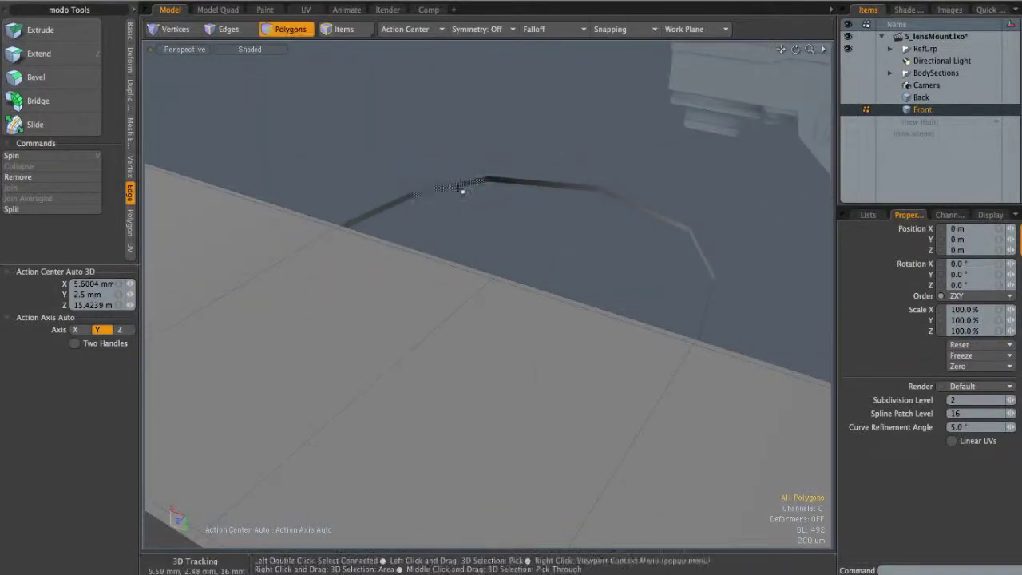
pyautogui.keyDown('shift'); pyautogui.click(499, 185); pyautogui.keyUp('shift')
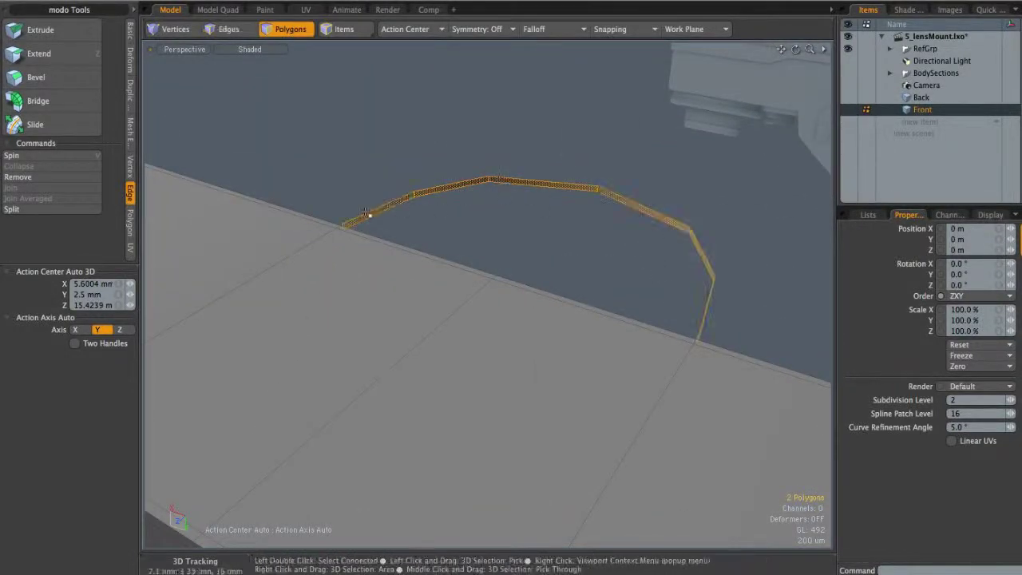
pyautogui.keyDown('alt'); pyautogui.moveTo(691, 208); pyautogui.dragTo(721, 241); pyautogui.keyUp('alt')
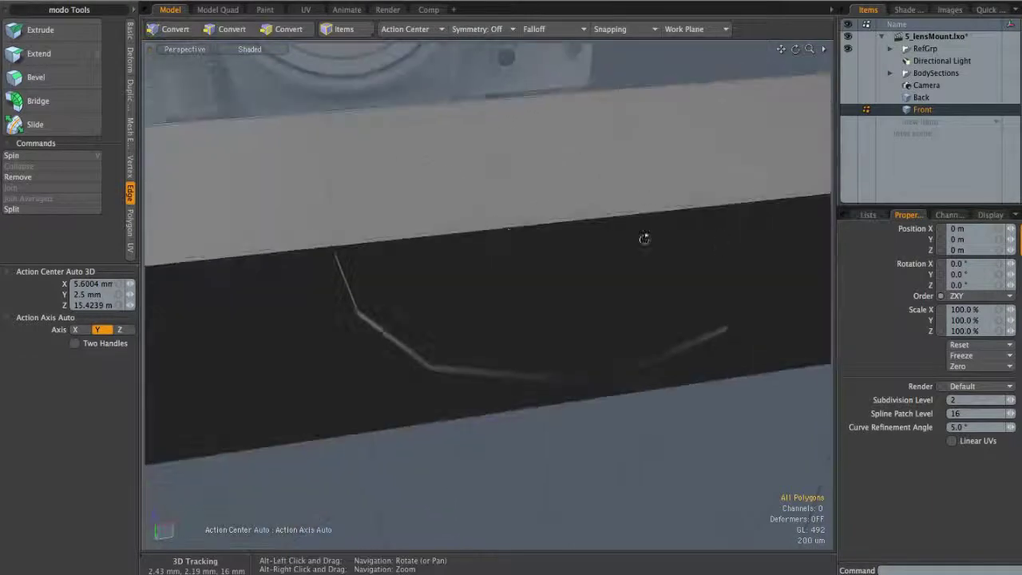
# - Delete the four polygons of Front's side face that lie between the two ends of the arched strip
pyautogui.moveTo(550, 242)
pyautogui.keyDown('alt'); pyautogui.mouseDown()
pyautogui.moveTo(536, 244)
pyautogui.moveTo(563, 224)
pyautogui.moveTo(523, 260)
pyautogui.moveTo(447, 245)
pyautogui.moveTo(550, 253)
pyautogui.mouseUp(); pyautogui.keyUp('alt')
pyautogui.click(515, 231)
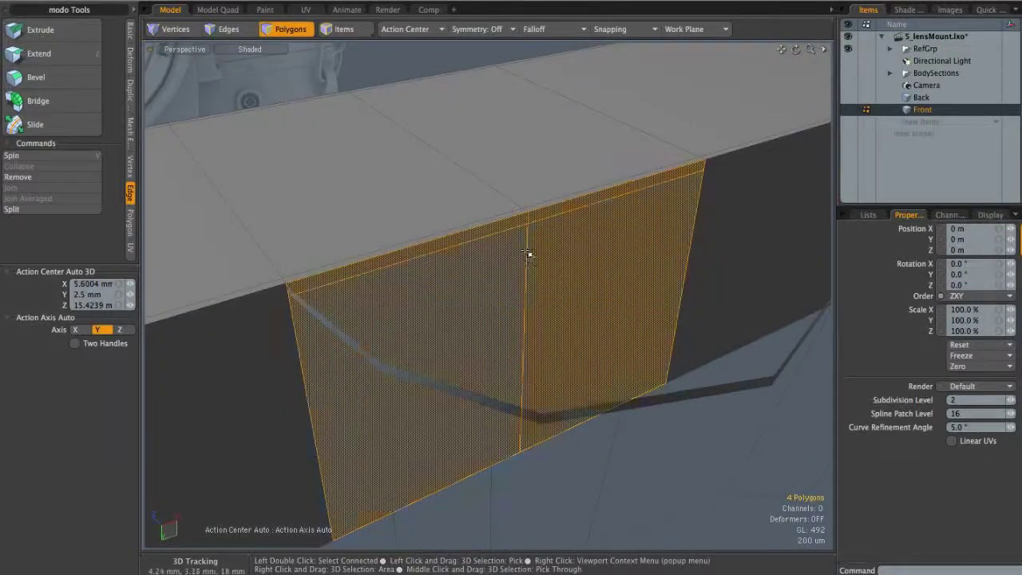
pyautogui.press('Delete')
# - Join the arched strip's end vertices to the neighbouring vertices of Front's opening on both sides
pyautogui.keyDown('alt'); pyautogui.moveTo(445, 265); pyautogui.dragTo(406, 226); pyautogui.keyUp('alt')
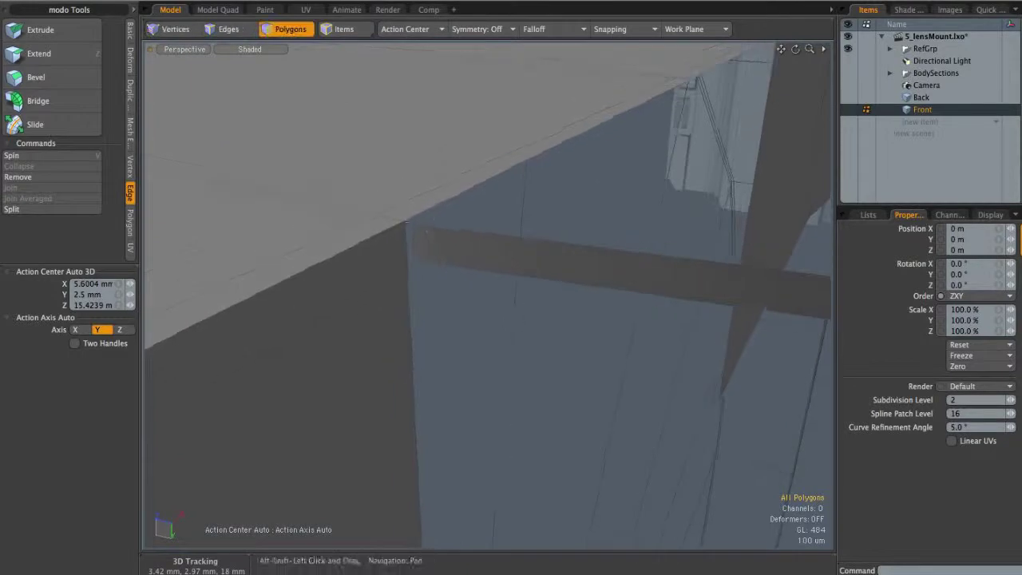
pyautogui.press('1')
pyautogui.click(417, 222)
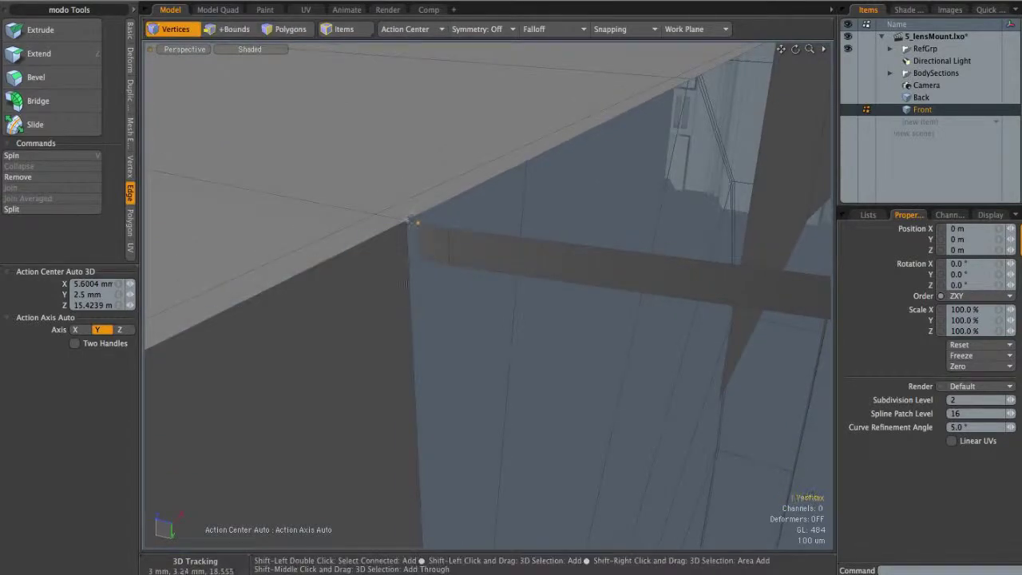
pyautogui.keyDown('shift'); pyautogui.click(412, 218); pyautogui.keyUp('shift')
pyautogui.press('Home')
pyautogui.press('shift')
pyautogui.scroll(-3, 452, 289)
pyautogui.keyDown('alt'); pyautogui.moveTo(452, 289); pyautogui.dragTo(676, 208); pyautogui.keyUp('alt')
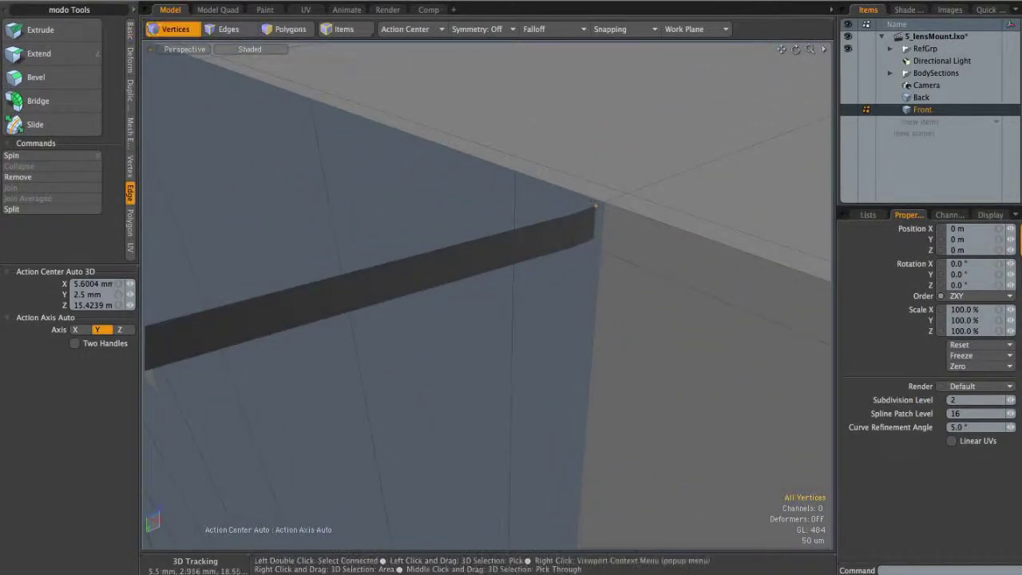
pyautogui.press('Home')
pyautogui.click(595, 238)
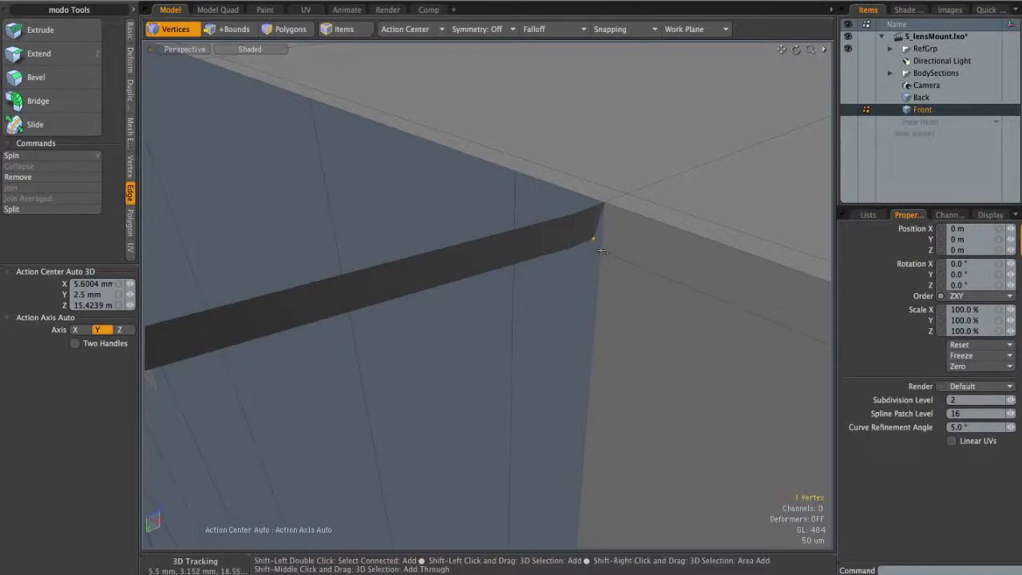
pyautogui.keyDown('ctrl'); pyautogui.keyDown('alt'); pyautogui.moveTo(629, 246); pyautogui.dragTo(543, 281); pyautogui.keyUp('alt'); pyautogui.keyUp('ctrl')
# - Select the strip's free edge loop and move it 40 um along Y
pyautogui.press('2')
pyautogui.click(520, 283)
pyautogui.keyDown('shift'); pyautogui.click(409, 305); pyautogui.keyUp('shift')
pyautogui.keyDown('alt'); pyautogui.moveTo(436, 297); pyautogui.dragTo(568, 298); pyautogui.keyUp('alt')
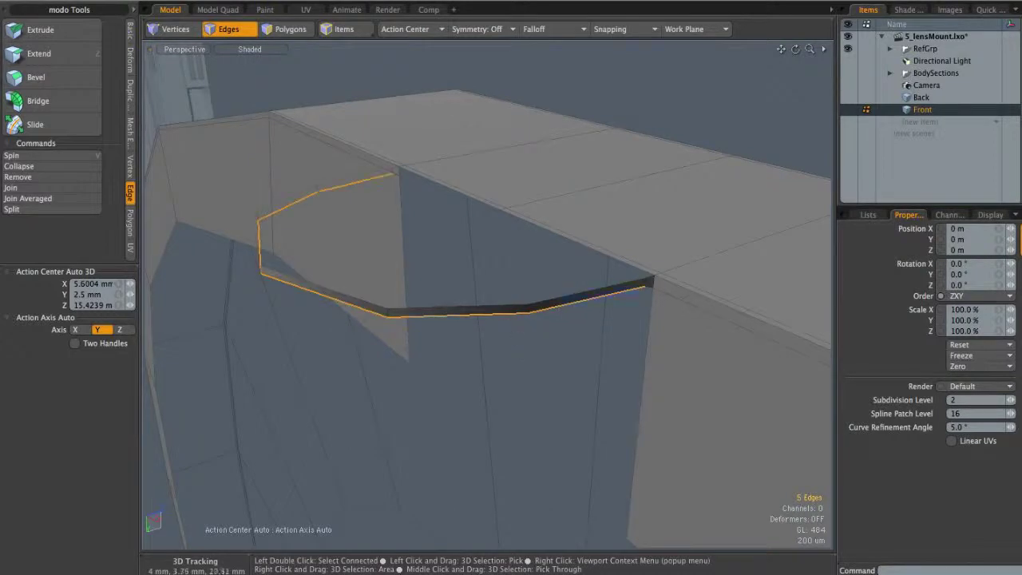
pyautogui.moveTo(531, 253)
pyautogui.keyDown('alt'); pyautogui.mouseDown()
pyautogui.moveTo(487, 199)
pyautogui.moveTo(550, 255)
pyautogui.mouseUp(); pyautogui.keyUp('alt')
pyautogui.press('w')
pyautogui.moveTo(377, 237); pyautogui.dragTo(376, 237)
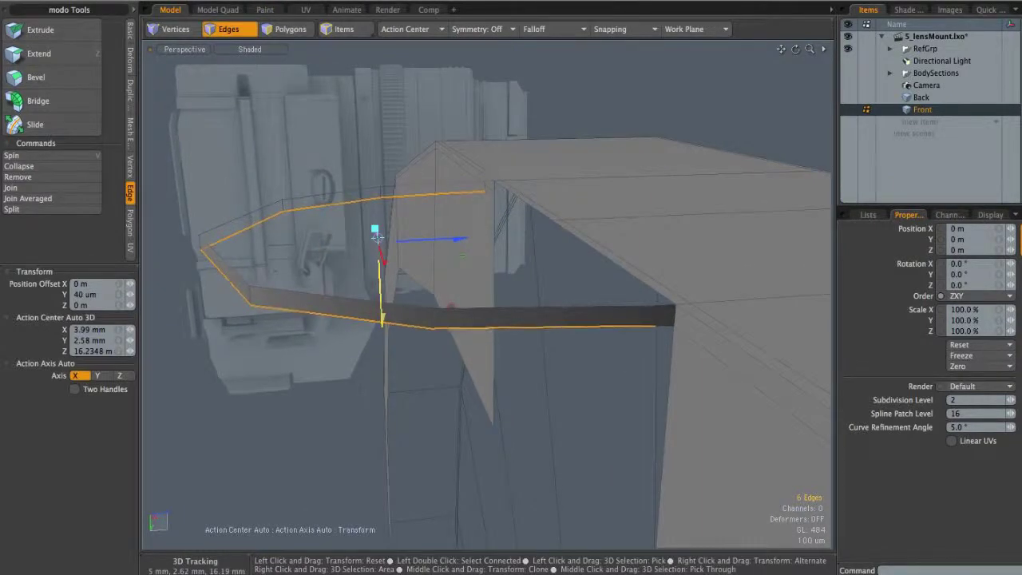
pyautogui.press('q')
# - Select all eight free edges of the arched strip and extend them into a tall curved wall
pyautogui.click(634, 381)
pyautogui.keyDown('alt'); pyautogui.moveTo(632, 301); pyautogui.dragTo(655, 292); pyautogui.keyUp('alt')
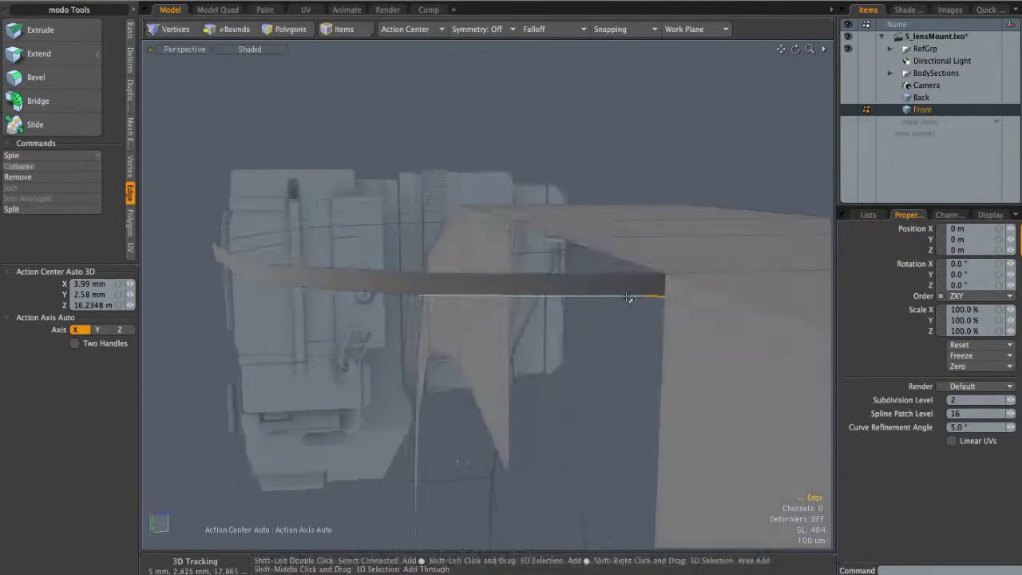
pyautogui.keyDown('shift'); pyautogui.click(397, 295); pyautogui.keyUp('shift')
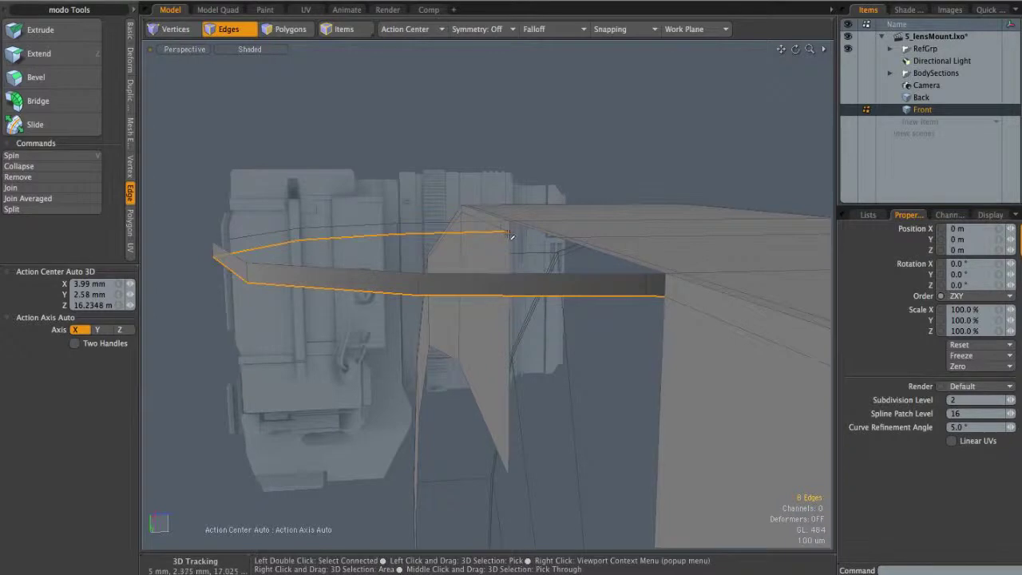
pyautogui.keyDown('ctrl'); pyautogui.keyDown('alt'); pyautogui.moveTo(620, 299); pyautogui.dragTo(529, 192); pyautogui.keyUp('alt'); pyautogui.keyUp('ctrl')
pyautogui.press('z')
pyautogui.press('space')
# - Join the extended wall's end vertices to Front's corner vertices on both sides of the opening
pyautogui.click(604, 399)
pyautogui.keyDown('alt'); pyautogui.moveTo(604, 399); pyautogui.dragTo(662, 359); pyautogui.keyUp('alt')
pyautogui.press('1')
pyautogui.click(602, 356)
pyautogui.keyDown('alt'); pyautogui.moveTo(431, 286); pyautogui.dragTo(559, 289); pyautogui.keyUp('alt')
pyautogui.keyDown('alt'); pyautogui.keyDown('shift'); pyautogui.moveTo(255, 359); pyautogui.dragTo(465, 341); pyautogui.keyUp('shift'); pyautogui.keyUp('alt')
pyautogui.click(543, 303)
pyautogui.keyDown('alt'); pyautogui.moveTo(543, 303); pyautogui.dragTo(567, 296); pyautogui.keyUp('alt')
# - Select the ten-edge boundary at the arched wall's open end and cap it with a new polygon
pyautogui.press('2')
pyautogui.doubleClick(470, 321)
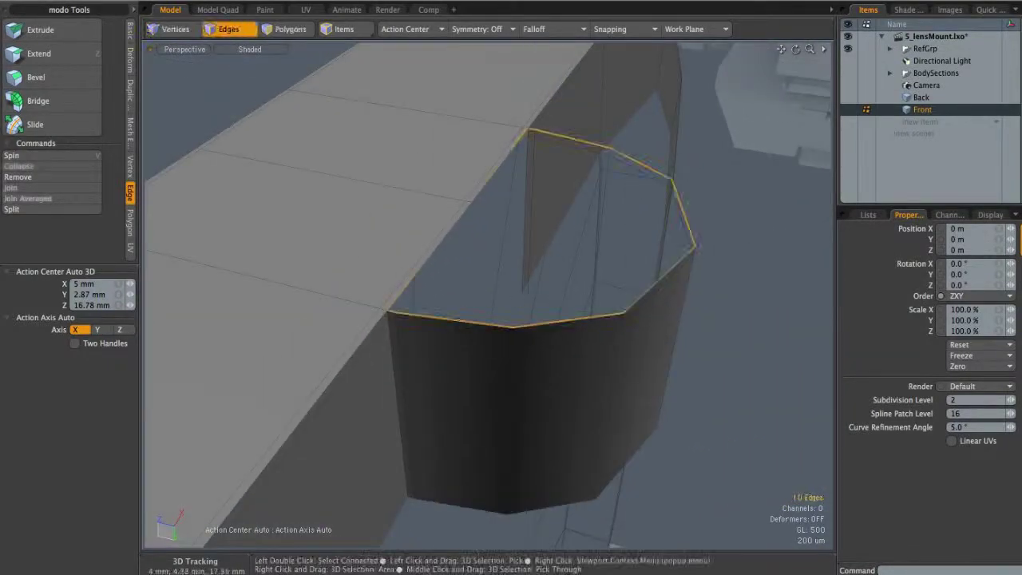
pyautogui.press('p')
pyautogui.press('3')
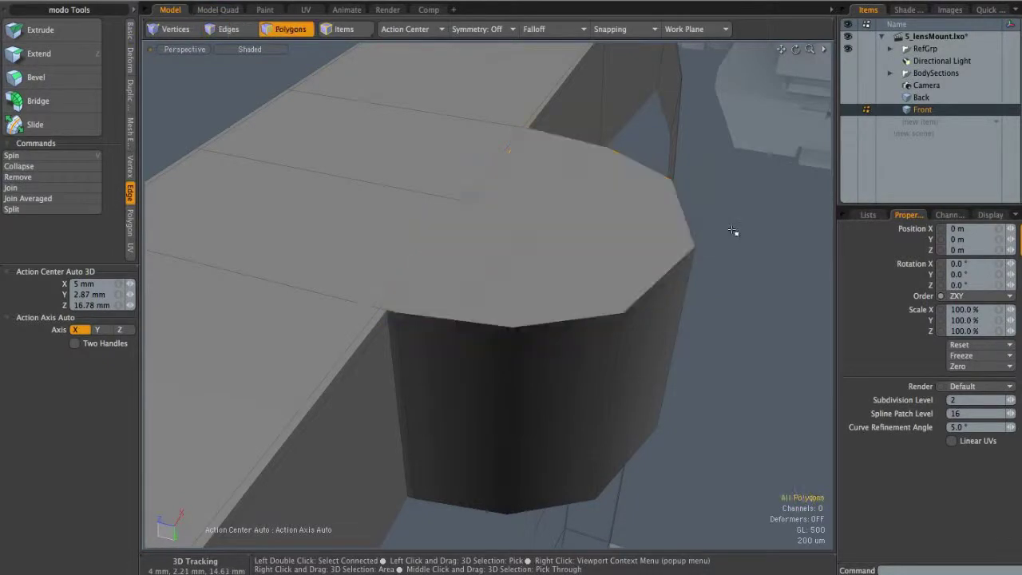
pyautogui.click(734, 234)
pyautogui.keyDown('alt'); pyautogui.moveTo(683, 250); pyautogui.dragTo(693, 274); pyautogui.keyUp('alt')
pyautogui.moveTo(693, 274)
pyautogui.keyDown('alt'); pyautogui.mouseDown()
pyautogui.moveTo(568, 281)
pyautogui.moveTo(602, 308)
pyautogui.moveTo(541, 264)
pyautogui.moveTo(360, 247)
pyautogui.moveTo(375, 415)
pyautogui.mouseUp(); pyautogui.keyUp('alt')
pyautogui.click(695, 212)
# - Inset the arched cap polygon slightly with Polygon Bevel to add a supporting border
pyautogui.keyDown('alt'); pyautogui.moveTo(631, 253); pyautogui.dragTo(511, 232); pyautogui.keyUp('alt')
pyautogui.press('3')
pyautogui.click(498, 224)
pyautogui.scroll(3, 519, 226)
pyautogui.press('b')
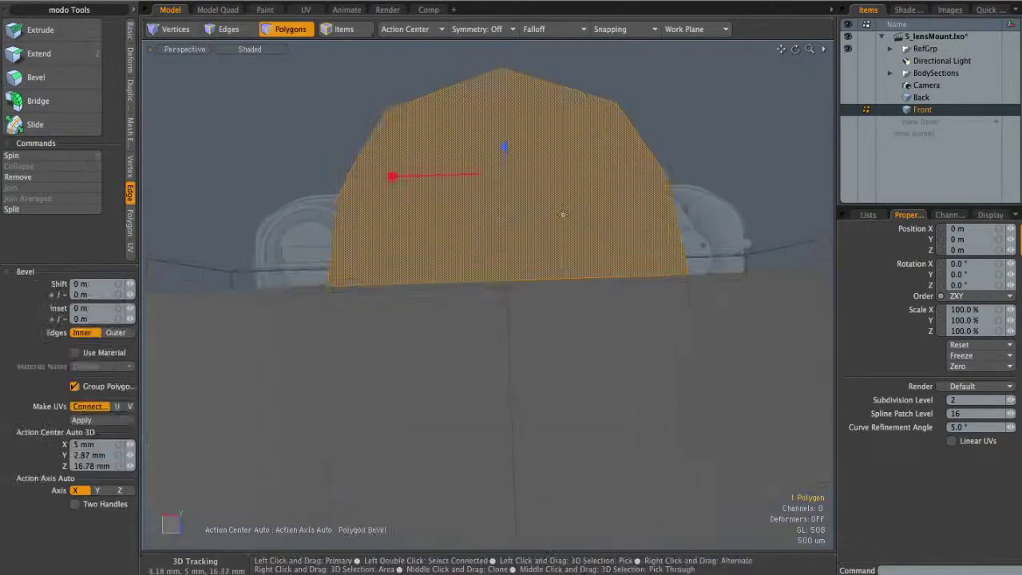
pyautogui.moveTo(391, 181); pyautogui.dragTo(393, 179)
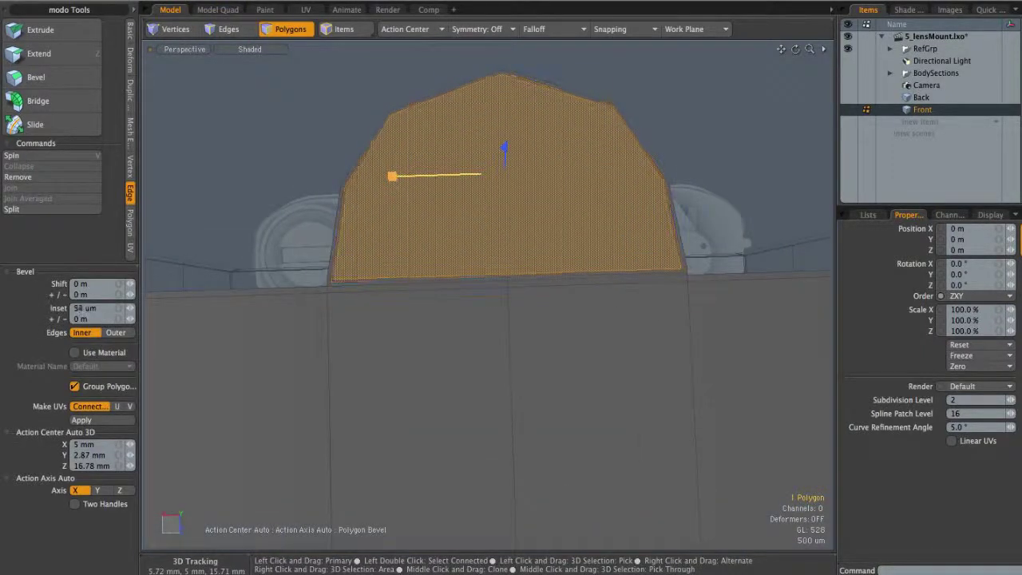
pyautogui.press('space')
pyautogui.click(696, 187)
# - Delete the two thin border polygons between the inset cap's straight side and the main body of Front
pyautogui.keyDown('alt'); pyautogui.keyDown('shift'); pyautogui.moveTo(399, 277); pyautogui.dragTo(567, 236); pyautogui.keyUp('shift'); pyautogui.keyUp('alt')
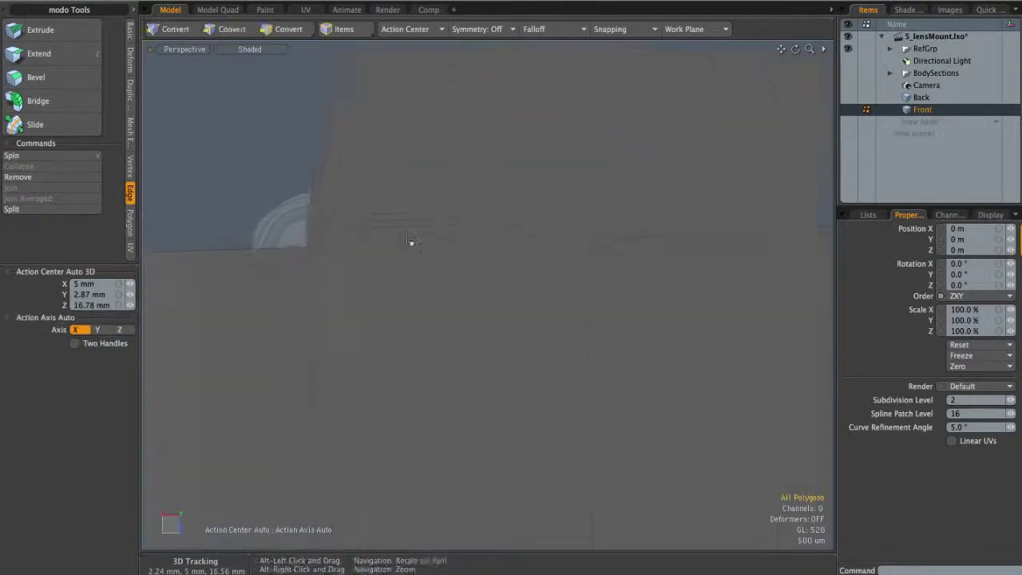
pyautogui.click(518, 233)
pyautogui.scroll(-3, 587, 233)
pyautogui.press('Delete')
pyautogui.click(732, 226)
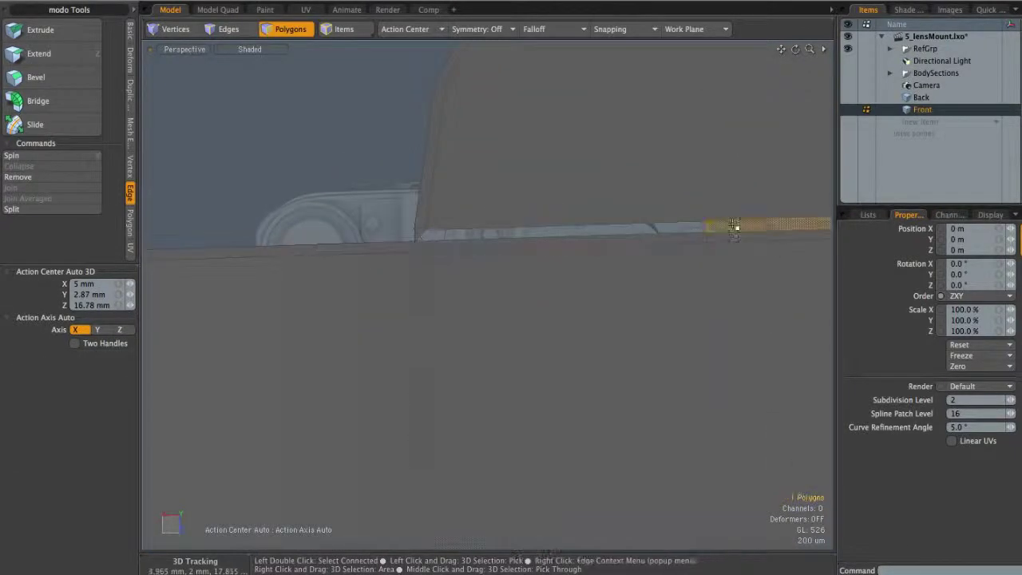
pyautogui.press('Delete')
# - Add a Loop Slice at 4% through Front's body, just inside one side of the arched bump
pyautogui.keyDown('alt'); pyautogui.keyDown('shift'); pyautogui.moveTo(638, 264); pyautogui.dragTo(376, 196); pyautogui.keyUp('shift'); pyautogui.keyUp('alt')
pyautogui.press('2')
pyautogui.click(365, 199)
pyautogui.press('alt')
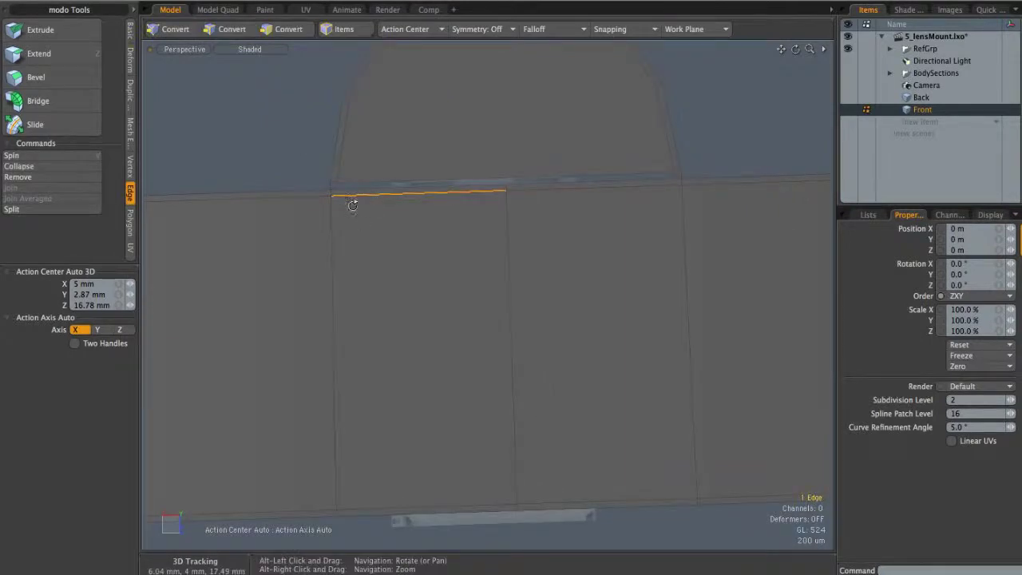
pyautogui.hotkey('alt', 'c')
pyautogui.moveTo(360, 199)
pyautogui.mouseDown()
pyautogui.moveTo(491, 193)
pyautogui.moveTo(340, 197)
pyautogui.mouseUp()
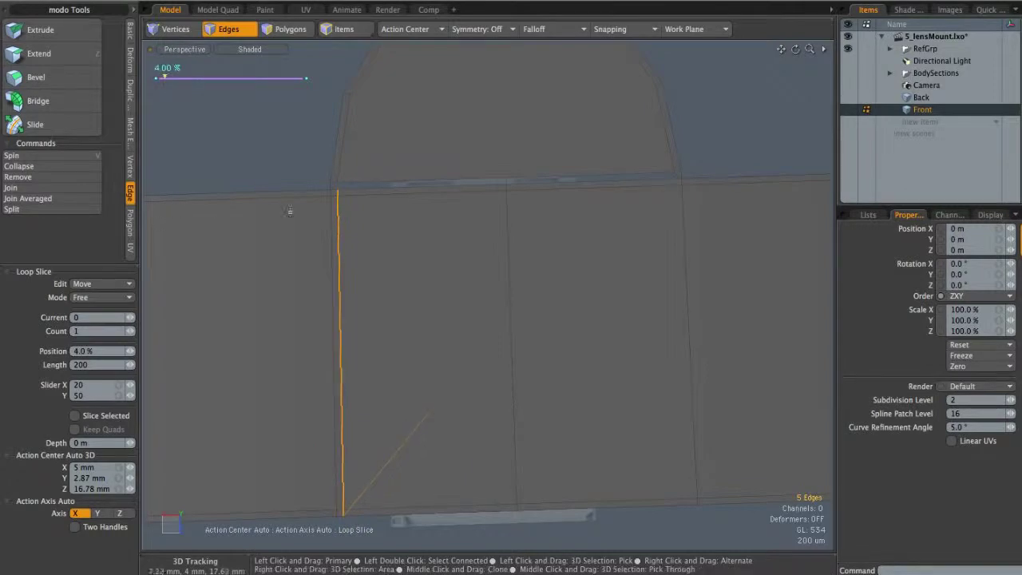
pyautogui.press('q')
# - Add a Loop Slice at 96.5% through Front's body, just inside the opposite side of the bump
pyautogui.hotkey('alt', '1')
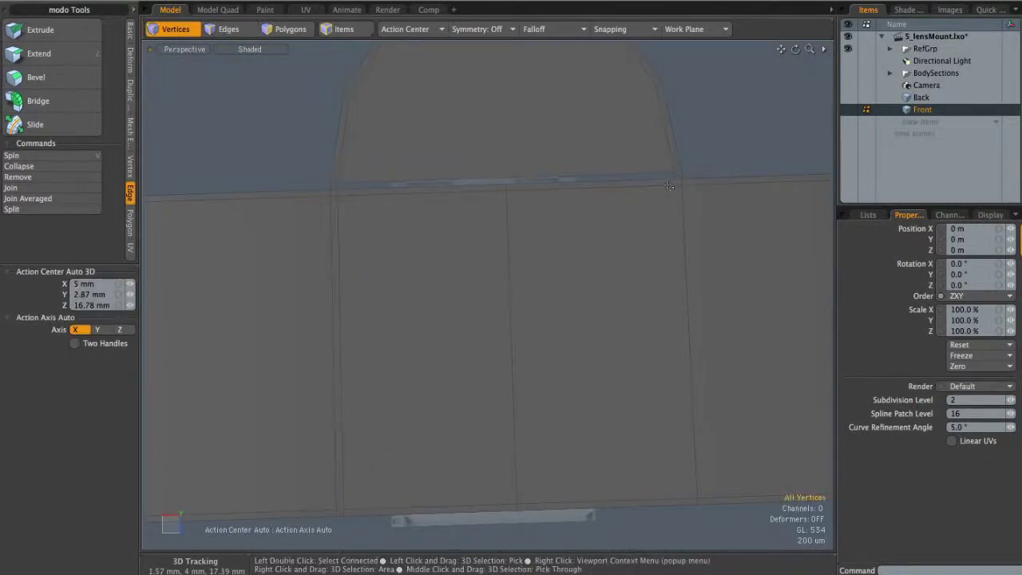
pyautogui.press('2')
pyautogui.doubleClick(662, 186)
pyautogui.click(667, 185)
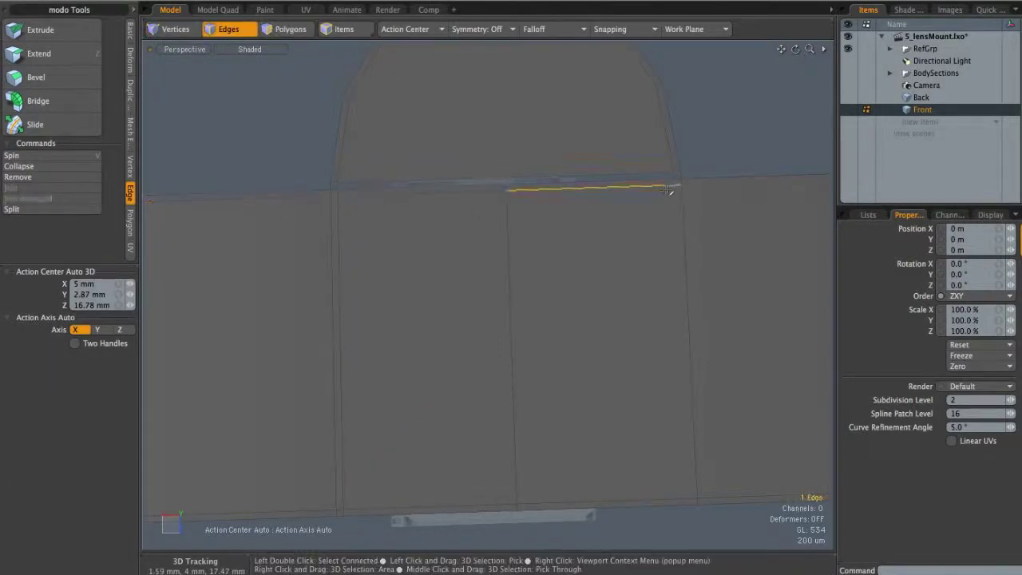
pyautogui.hotkey('alt', 'c')
pyautogui.moveTo(669, 186); pyautogui.dragTo(812, 186)
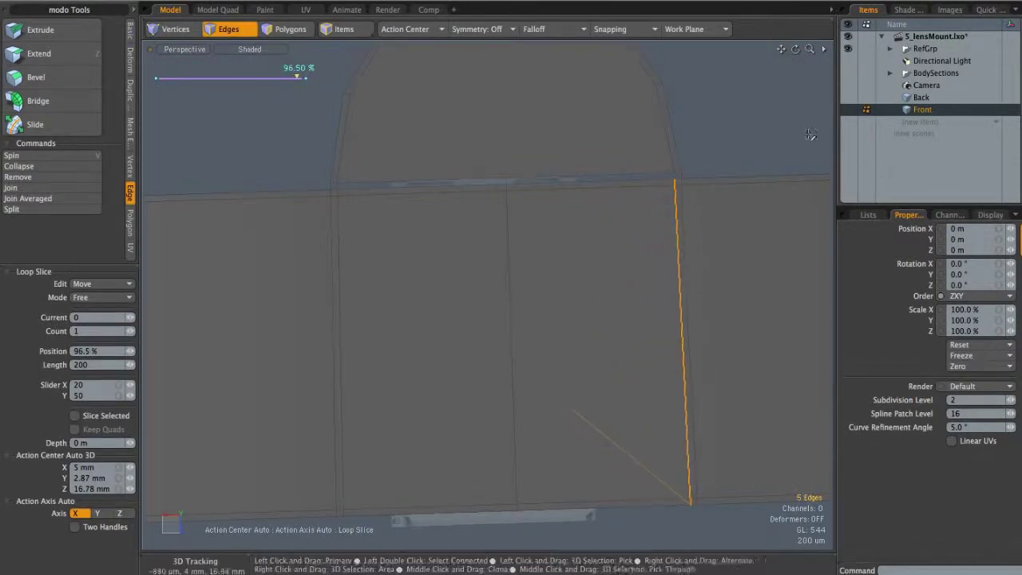
pyautogui.press('Escape')
# - Join the inset cap's corner vertex to the new slice's vertex at one end of the gap
pyautogui.keyDown('alt'); pyautogui.moveTo(695, 208); pyautogui.dragTo(636, 173); pyautogui.keyUp('alt')
pyautogui.scroll(3, 636, 173)
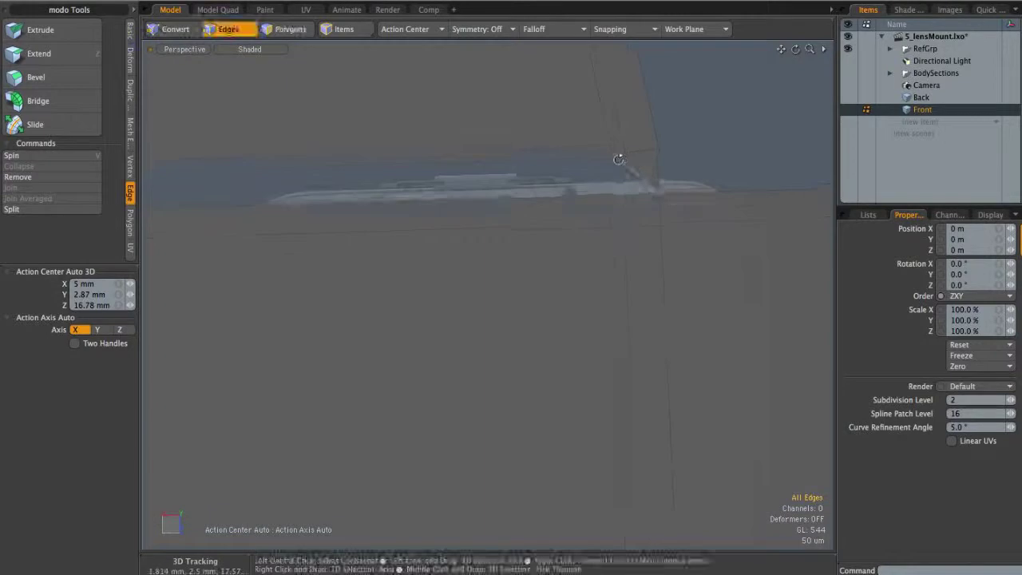
pyautogui.press('1')
pyautogui.scroll(3, 620, 160)
pyautogui.click(612, 278)
pyautogui.click(732, 232)
# - Join the inset cap's other corner vertex to the matching slice vertex at the gap's opposite end
pyautogui.scroll(-5, 732, 232)
pyautogui.keyDown('alt'); pyautogui.moveTo(490, 247); pyautogui.dragTo(562, 238); pyautogui.keyUp('alt')
pyautogui.click(440, 273)
pyautogui.hotkey('shift', 'j')
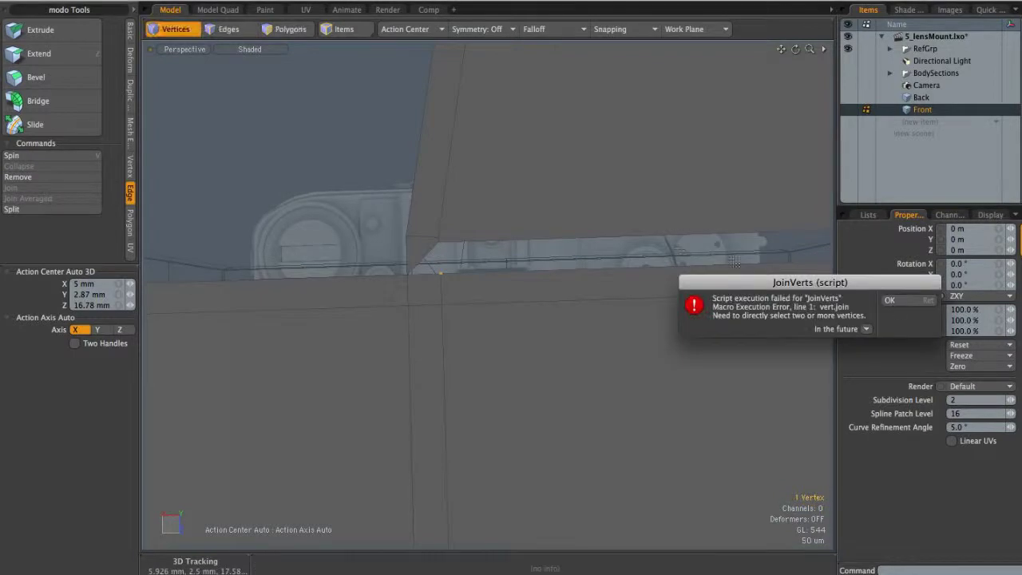
pyautogui.click(916, 301)
pyautogui.press('shift')
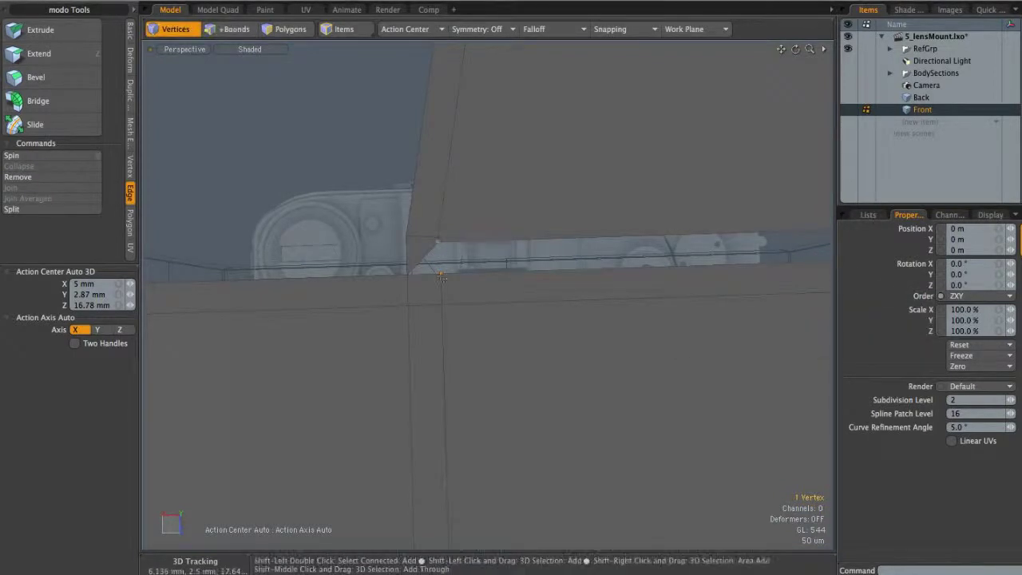
pyautogui.hotkey('shift', 'j')
# - Join the two vertices at the middle of the gap to connect the cap with Front's body
pyautogui.scroll(-4, 624, 248)
pyautogui.keyDown('alt'); pyautogui.keyDown('shift'); pyautogui.moveTo(644, 256); pyautogui.dragTo(612, 245); pyautogui.keyUp('shift'); pyautogui.keyUp('alt')
pyautogui.click(605, 234)
pyautogui.keyDown('shift'); pyautogui.click(605, 246); pyautogui.keyUp('shift')
pyautogui.press('Home')
# - Turn on subdivision for Front and examine the smoothed bump and its junction with the body
pyautogui.keyDown('ctrl'); pyautogui.keyDown('alt'); pyautogui.moveTo(675, 245); pyautogui.dragTo(583, 319); pyautogui.keyUp('alt'); pyautogui.keyUp('ctrl')
pyautogui.press('Tab')
pyautogui.moveTo(593, 285)
pyautogui.keyDown('alt'); pyautogui.mouseDown()
pyautogui.moveTo(619, 403)
pyautogui.moveTo(582, 246)
pyautogui.moveTo(588, 376)
pyautogui.moveTo(584, 300)
pyautogui.moveTo(595, 285)
pyautogui.mouseUp(); pyautogui.keyUp('alt')
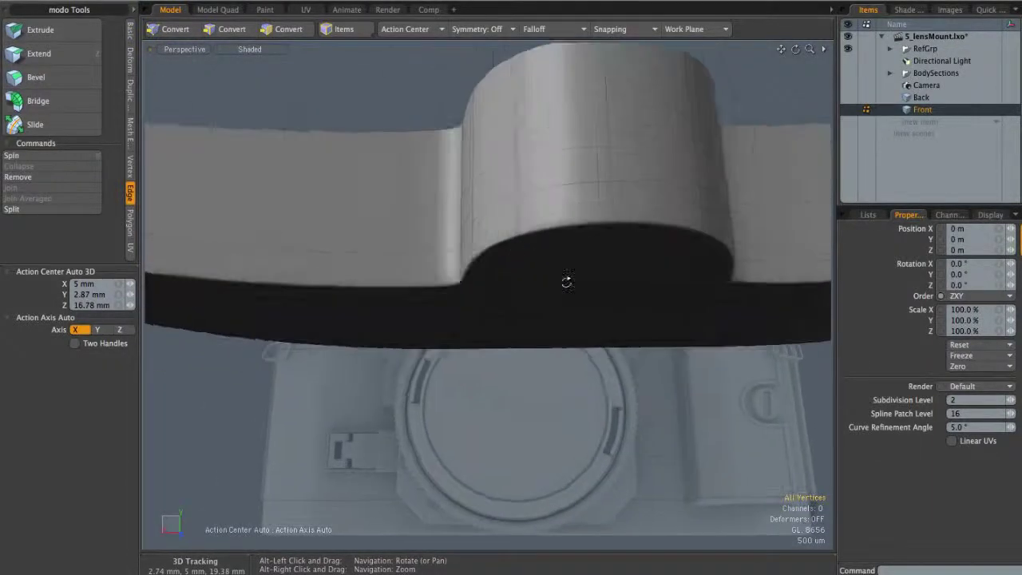
pyautogui.keyDown('alt'); pyautogui.moveTo(657, 221); pyautogui.dragTo(494, 280); pyautogui.keyUp('alt')
# - Turn off subdivision and add a Loop Slice through Front's body just outside one side of the bump
pyautogui.press('2')
pyautogui.hotkey('alt', 'c')
pyautogui.moveTo(298, 76); pyautogui.dragTo(300, 76)
pyautogui.press('space')
pyautogui.click(567, 482)
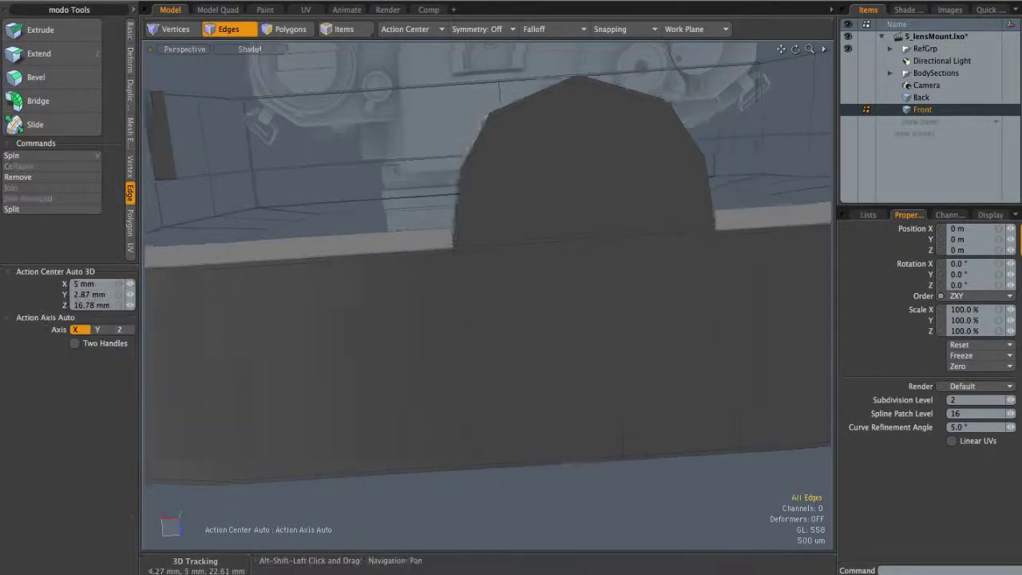
# - Add a Loop Slice at 2% through Front's body just outside the opposite side of the bump
pyautogui.keyDown('alt'); pyautogui.keyDown('shift'); pyautogui.moveTo(670, 372); pyautogui.dragTo(351, 382); pyautogui.keyUp('shift'); pyautogui.keyUp('alt')
pyautogui.moveTo(485, 230); pyautogui.dragTo(486, 257)
pyautogui.keyDown('alt'); pyautogui.moveTo(495, 238); pyautogui.dragTo(529, 239); pyautogui.keyUp('alt')
pyautogui.hotkey('alt', 'c')
pyautogui.moveTo(276, 76); pyautogui.dragTo(162, 76)
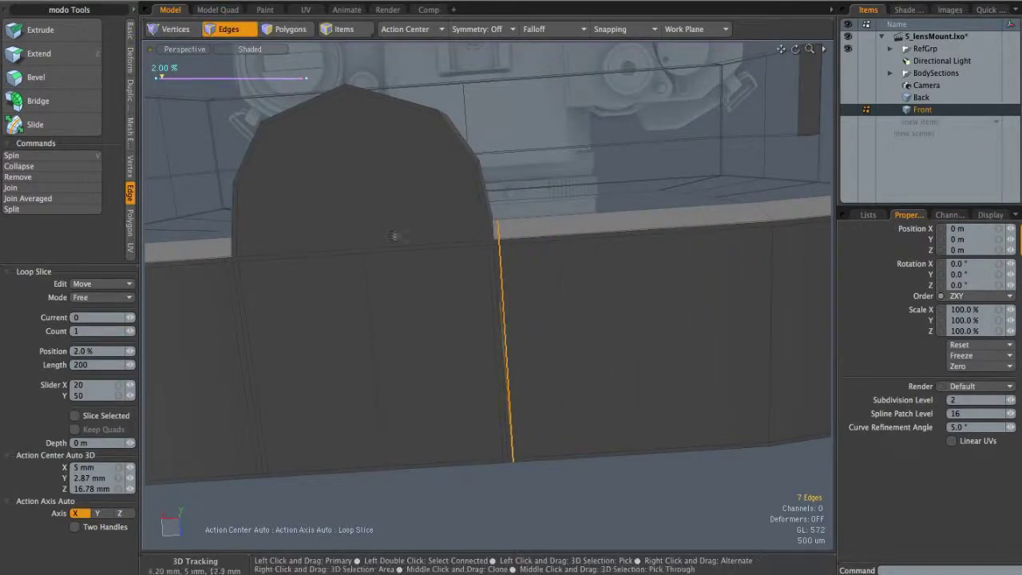
pyautogui.press('space')
pyautogui.click(636, 200)
# - Switch to the bottom view and add a lengthwise Loop Slice at 35.5% across Front's body below the bump
pyautogui.keyDown('alt'); pyautogui.keyDown('shift'); pyautogui.moveTo(493, 286); pyautogui.dragTo(579, 233); pyautogui.keyUp('shift'); pyautogui.keyUp('alt')
pyautogui.scroll(-3, 628, 266)
pyautogui.hotkey('ctrl', 'space')
pyautogui.click(584, 270)
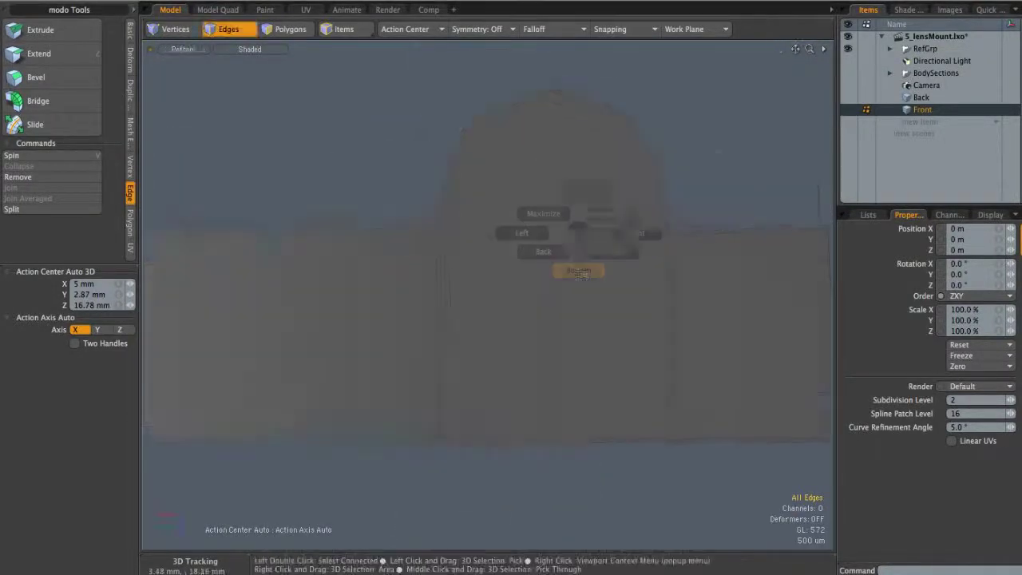
pyautogui.keyDown('alt'); pyautogui.moveTo(585, 245); pyautogui.dragTo(561, 246, button='right'); pyautogui.keyUp('alt')
pyautogui.keyDown('alt'); pyautogui.keyDown('shift'); pyautogui.moveTo(561, 246); pyautogui.dragTo(518, 232); pyautogui.keyUp('shift'); pyautogui.keyUp('alt')
pyautogui.keyDown('alt'); pyautogui.moveTo(517, 232); pyautogui.dragTo(524, 245, button='right'); pyautogui.keyUp('alt')
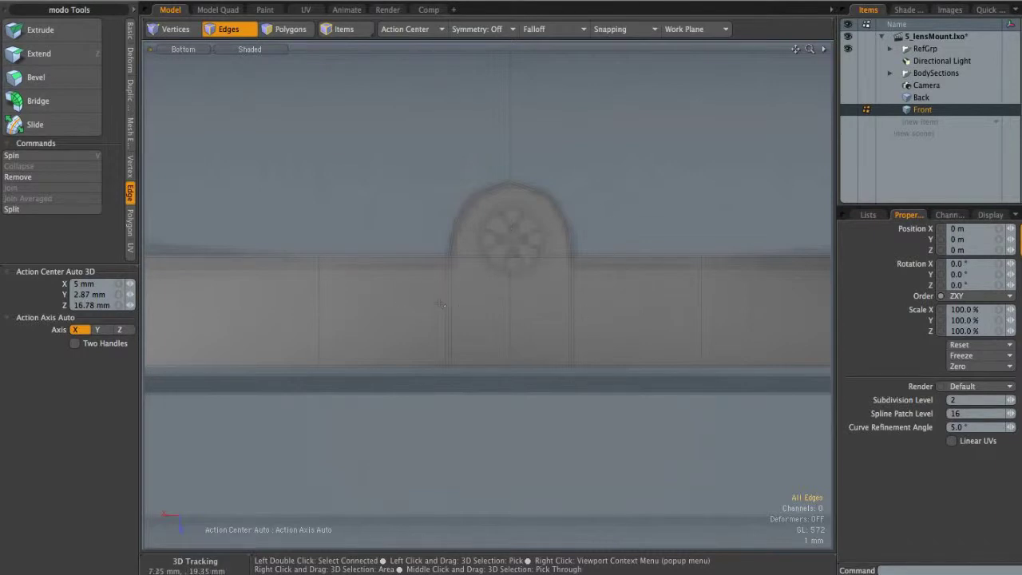
pyautogui.click(447, 308)
pyautogui.hotkey('alt', 'c')
pyautogui.moveTo(456, 359); pyautogui.dragTo(508, 239)
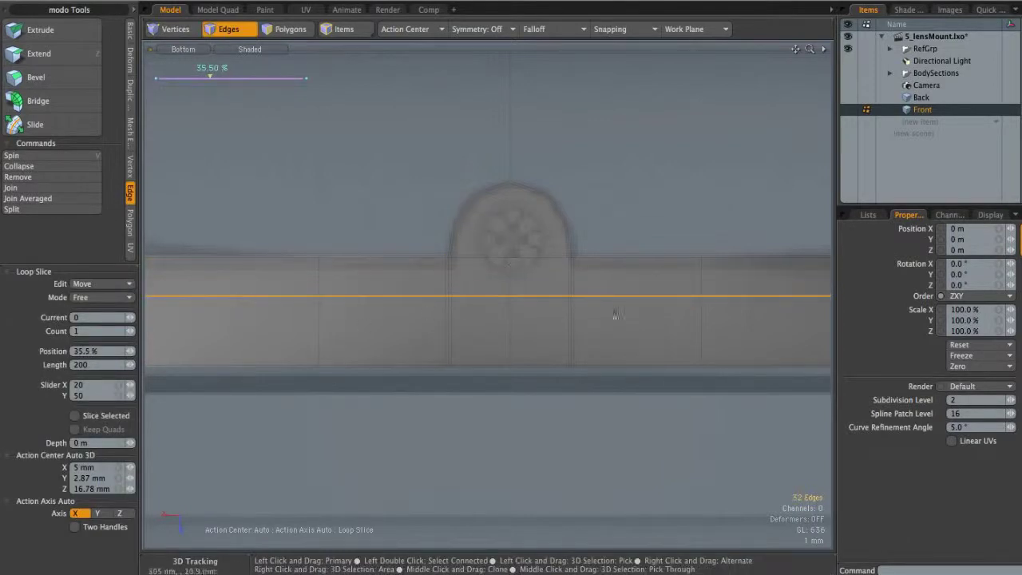
# - Delete the polygons forming the arched end face of Front's bump, down to the new lengthwise edge
pyautogui.press('space')
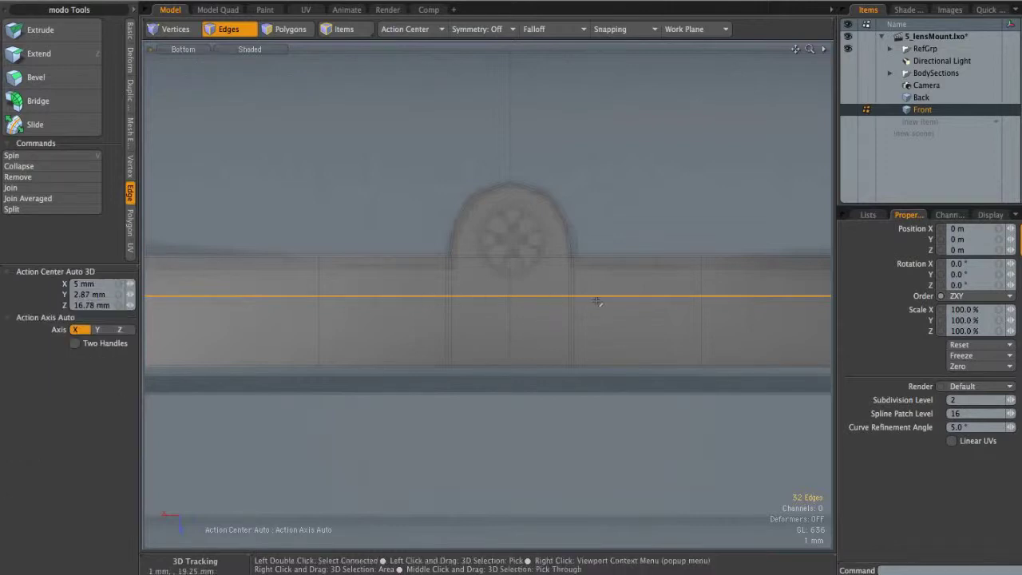
pyautogui.click(658, 199)
pyautogui.keyDown('ctrl'); pyautogui.keyDown('alt'); pyautogui.moveTo(510, 257); pyautogui.dragTo(576, 265); pyautogui.keyUp('alt'); pyautogui.keyUp('ctrl')
pyautogui.press('3')
pyautogui.click(503, 221)
pyautogui.moveTo(504, 221); pyautogui.dragTo(527, 261)
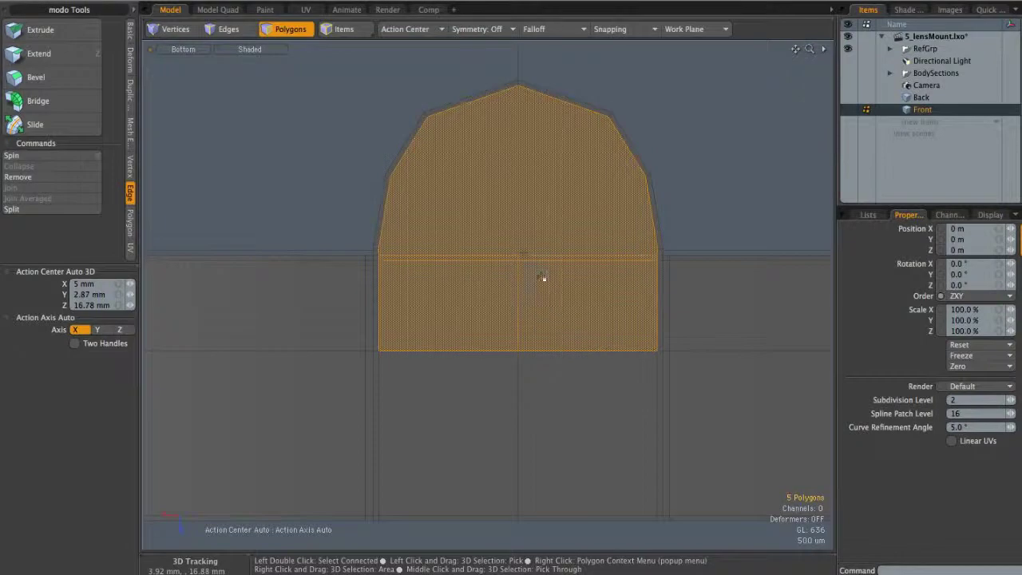
pyautogui.press('Delete')
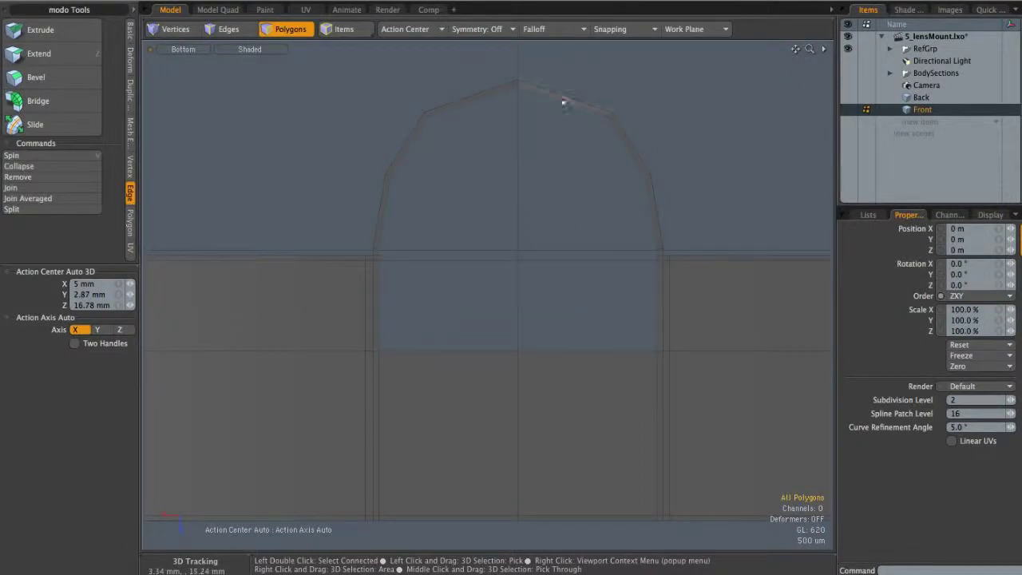
# - Select the edge loop around the arched opening and check its point count by converting the selection to vertices and returning to edges
pyautogui.press('2')
pyautogui.doubleClick(556, 104)
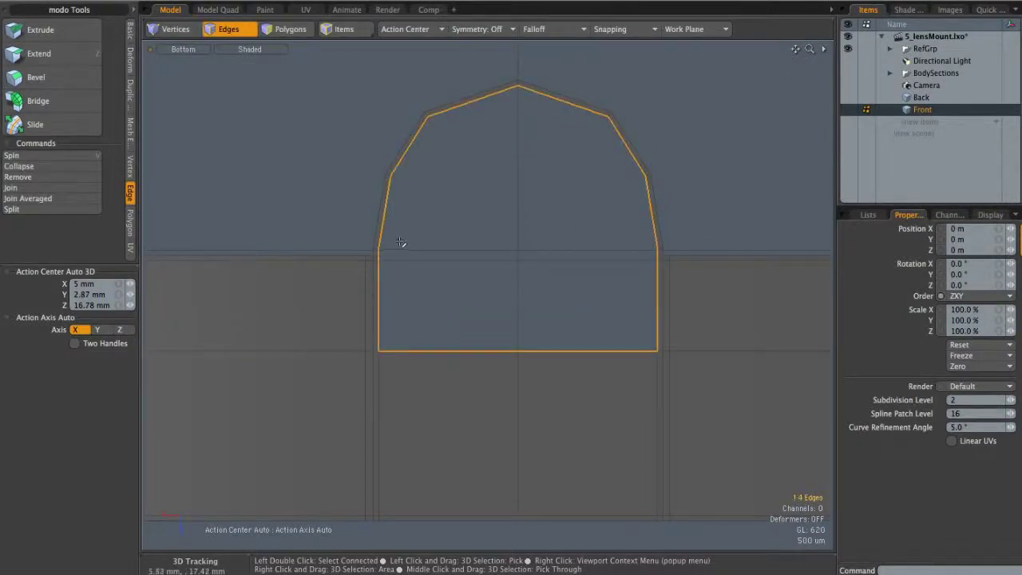
pyautogui.press('alt')
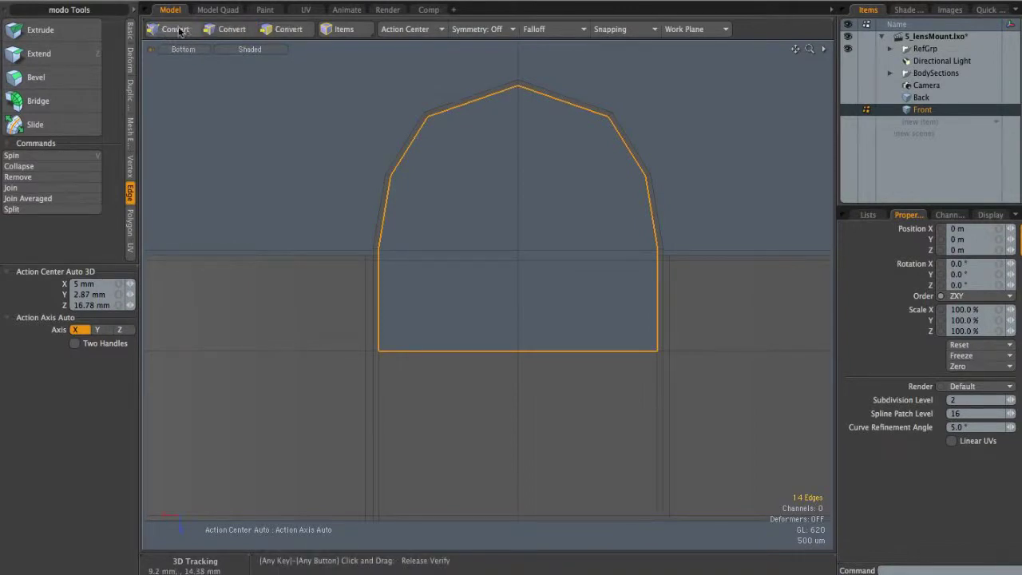
pyautogui.keyDown('shift'); pyautogui.click(169, 29); pyautogui.keyUp('shift')
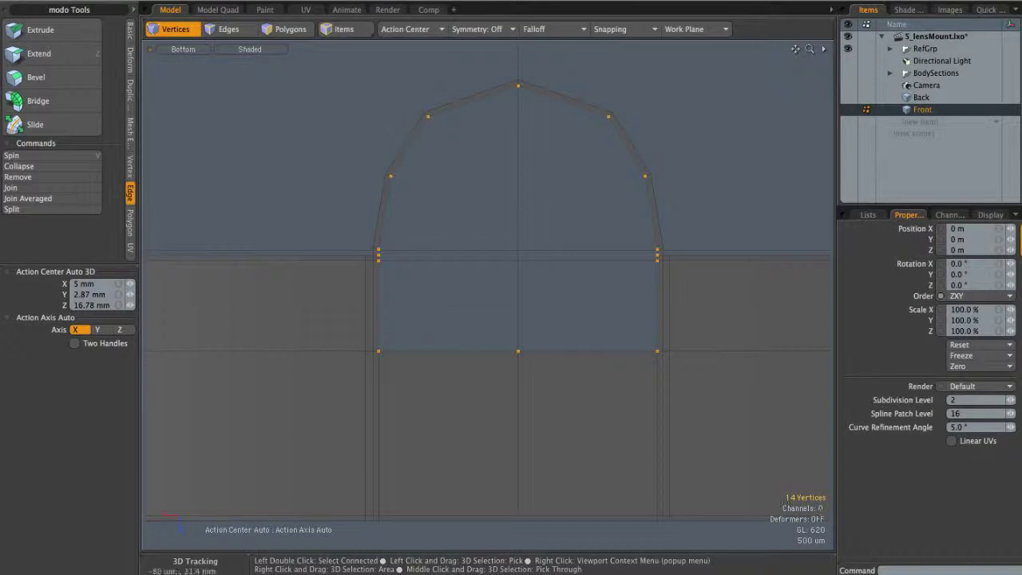
pyautogui.keyDown('alt'); pyautogui.keyDown('shift'); pyautogui.moveTo(562, 208); pyautogui.dragTo(479, 217); pyautogui.keyUp('shift'); pyautogui.keyUp('alt')
pyautogui.keyDown('alt'); pyautogui.moveTo(479, 216); pyautogui.dragTo(384, 238, button='right'); pyautogui.keyUp('alt')
pyautogui.keyDown('alt'); pyautogui.keyDown('shift'); pyautogui.moveTo(536, 207); pyautogui.dragTo(560, 214); pyautogui.keyUp('shift'); pyautogui.keyUp('alt')
pyautogui.press('2')
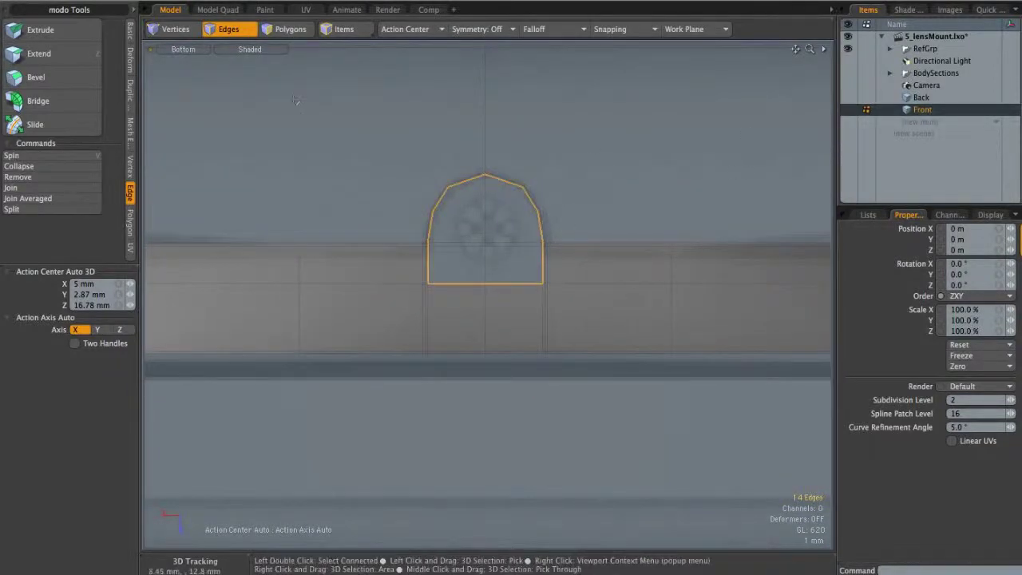
# - Create a flat 14-sided cylinder disc on the Y axis inside the opening, with a radius of 1.35 mm in X and Z
pyautogui.click(131, 33)
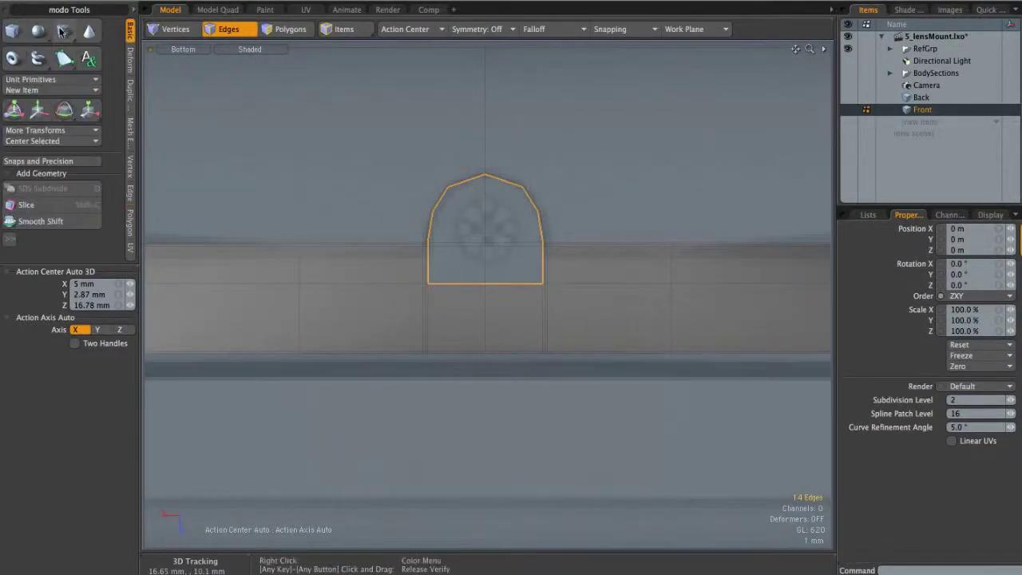
pyautogui.click(63, 32)
pyautogui.moveTo(484, 226); pyautogui.dragTo(486, 228)
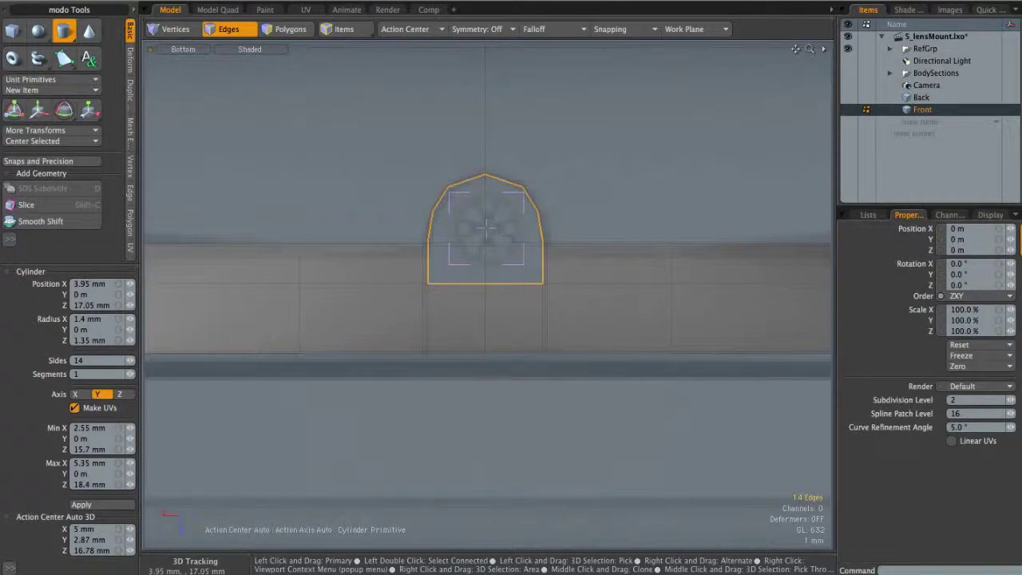
pyautogui.moveTo(524, 264); pyautogui.dragTo(525, 264)
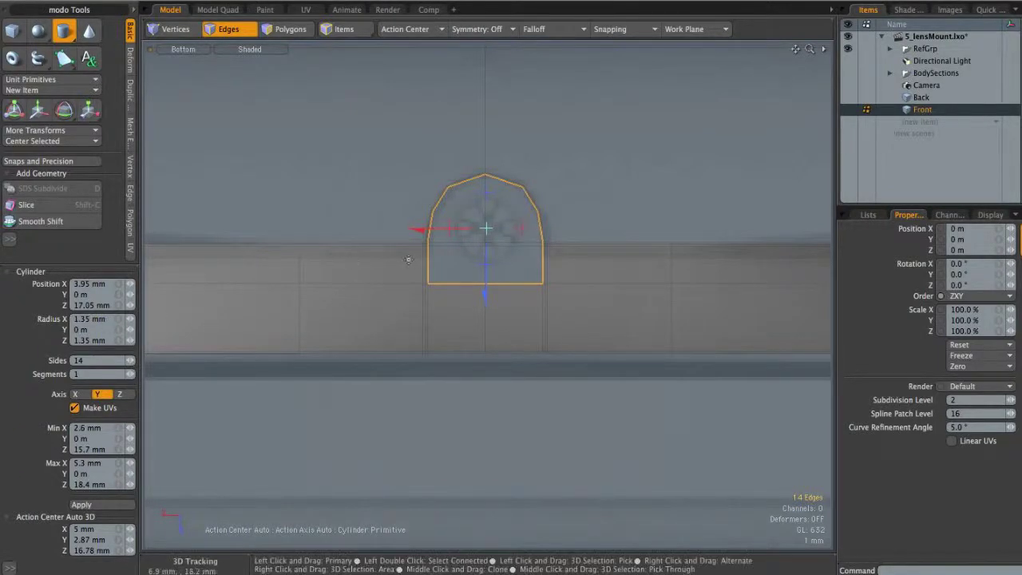
pyautogui.press('space')
# - Select the disc polygon and move it vertically in the front view to the level of the bump's open face
pyautogui.hotkey('ctrl', 'space')
pyautogui.click(518, 215)
pyautogui.keyDown('alt'); pyautogui.moveTo(519, 216); pyautogui.dragTo(511, 407); pyautogui.keyUp('alt')
pyautogui.press('3')
pyautogui.click(493, 368)
pyautogui.keyDown('alt'); pyautogui.moveTo(492, 368); pyautogui.dragTo(506, 342); pyautogui.keyUp('alt')
pyautogui.keyDown('alt'); pyautogui.moveTo(506, 343); pyautogui.dragTo(544, 339, button='right'); pyautogui.keyUp('alt')
pyautogui.keyDown('alt'); pyautogui.moveTo(542, 339); pyautogui.dragTo(555, 313); pyautogui.keyUp('alt')
pyautogui.hotkey('ctrl', 'space')
pyautogui.click(581, 327)
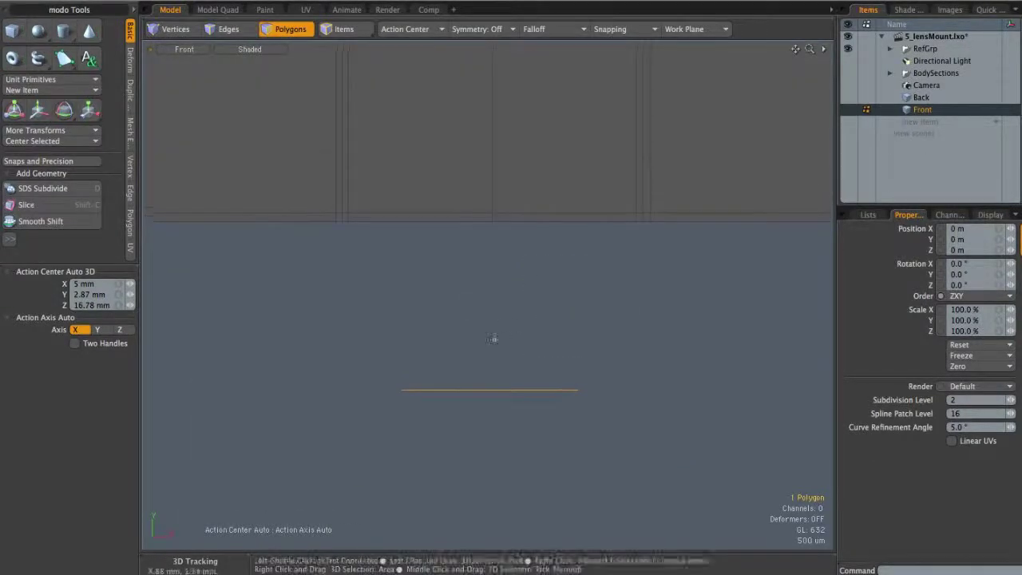
pyautogui.press('w')
pyautogui.moveTo(488, 357); pyautogui.dragTo(543, 194)
# - Select the disc's boundary together with the arched opening's edge loop and bridge them with one segment in Curve mode
pyautogui.hotkey('ctrl', 'space')
pyautogui.click(548, 192)
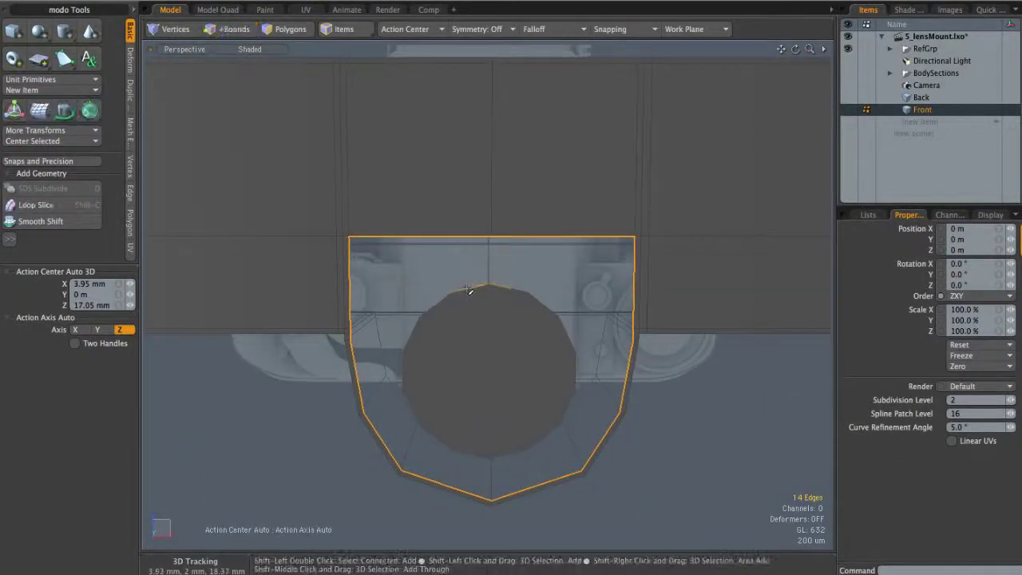
pyautogui.keyDown('shift'); pyautogui.doubleClick(469, 289); pyautogui.keyUp('shift')
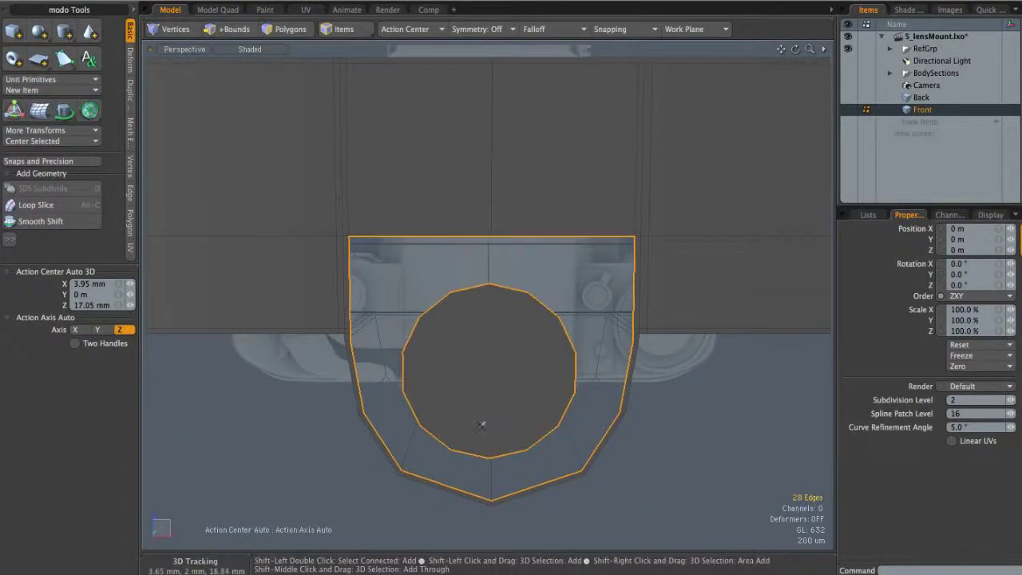
pyautogui.keyDown('alt'); pyautogui.moveTo(503, 312); pyautogui.dragTo(274, 388, button='right'); pyautogui.keyUp('alt')
pyautogui.keyDown('alt'); pyautogui.moveTo(478, 319); pyautogui.dragTo(481, 435); pyautogui.keyUp('alt')
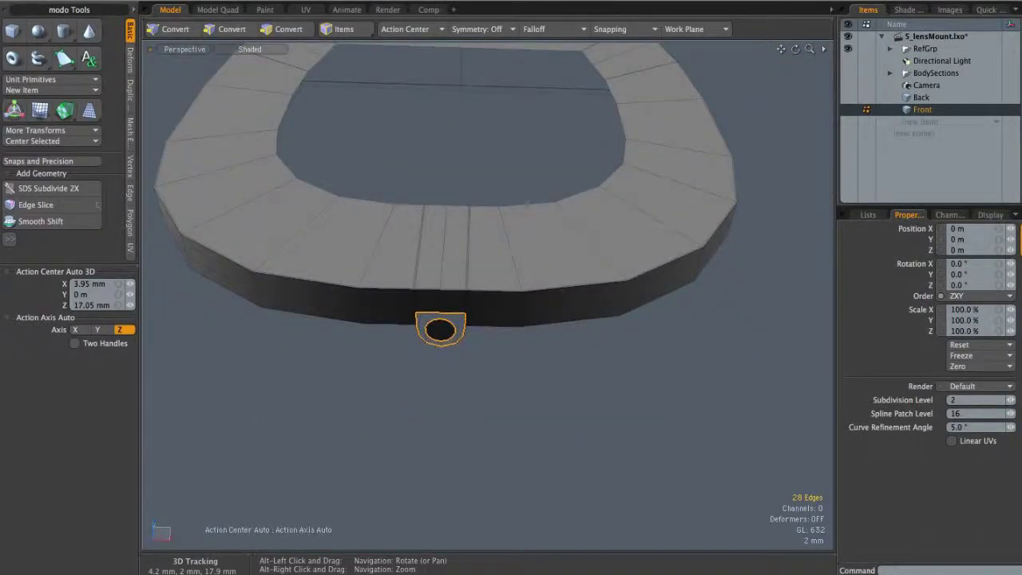
pyautogui.keyDown('alt'); pyautogui.moveTo(521, 319); pyautogui.dragTo(515, 219); pyautogui.keyUp('alt')
pyautogui.keyDown('alt'); pyautogui.moveTo(515, 219); pyautogui.dragTo(606, 228, button='right'); pyautogui.keyUp('alt')
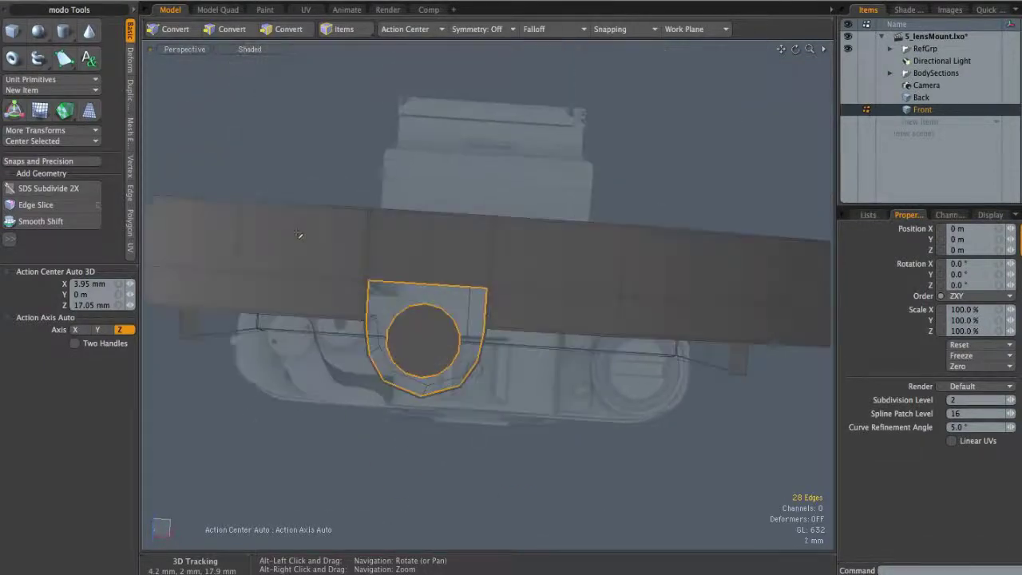
pyautogui.click(130, 192)
pyautogui.click(38, 100)
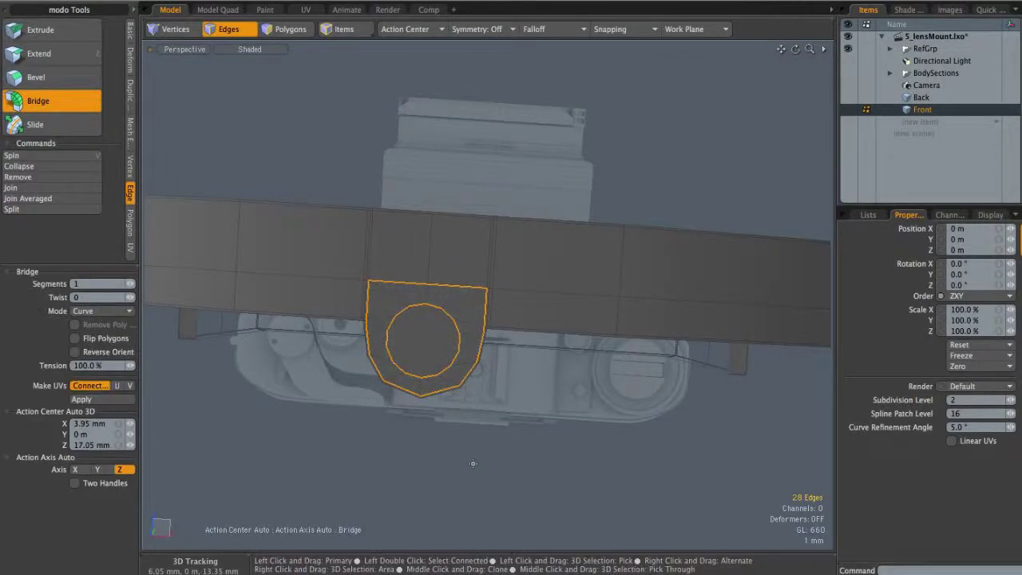
pyautogui.press('space')
# - Bevel the circular polygon on the bump's face to add a tight rim loop and a shallow tapered recess
pyautogui.keyDown('alt'); pyautogui.moveTo(466, 401); pyautogui.dragTo(452, 324); pyautogui.keyUp('alt')
pyautogui.keyDown('alt'); pyautogui.moveTo(452, 324); pyautogui.dragTo(497, 328, button='right'); pyautogui.keyUp('alt')
pyautogui.moveTo(494, 322)
pyautogui.keyDown('alt'); pyautogui.mouseDown()
pyautogui.moveTo(474, 310)
pyautogui.moveTo(487, 338)
pyautogui.moveTo(427, 288)
pyautogui.mouseUp(); pyautogui.keyUp('alt')
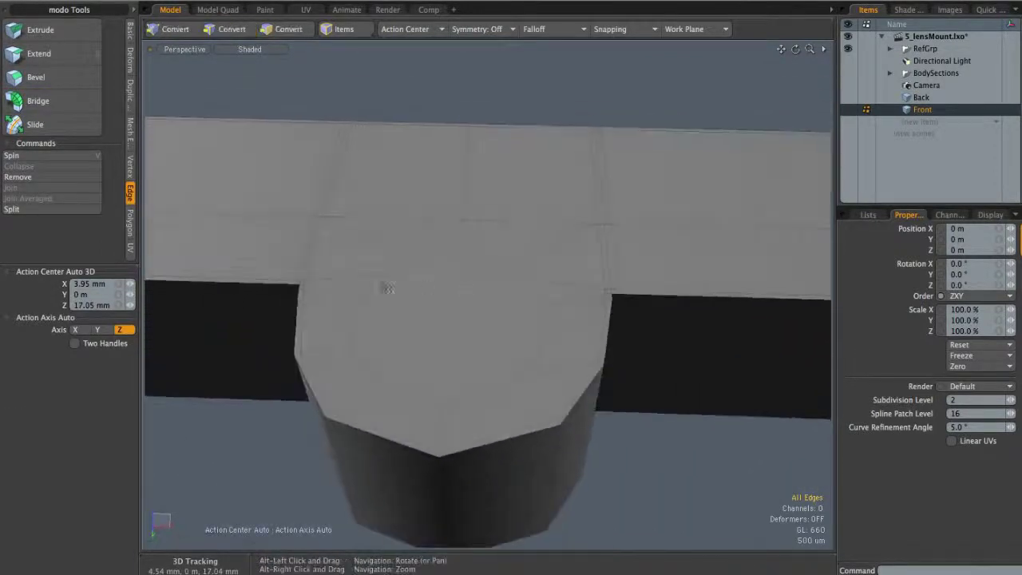
pyautogui.keyDown('alt'); pyautogui.moveTo(399, 320); pyautogui.dragTo(458, 298); pyautogui.keyUp('alt')
pyautogui.press('3')
pyautogui.click(467, 335)
pyautogui.press('b')
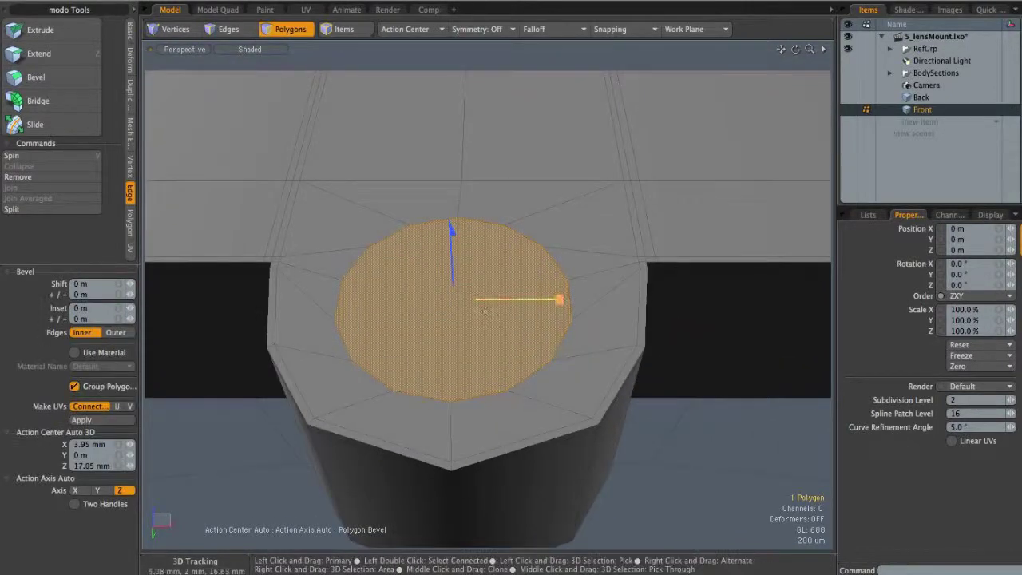
pyautogui.keyDown('shift'); pyautogui.click(531, 309); pyautogui.keyUp('shift')
pyautogui.moveTo(556, 300); pyautogui.dragTo(457, 261)
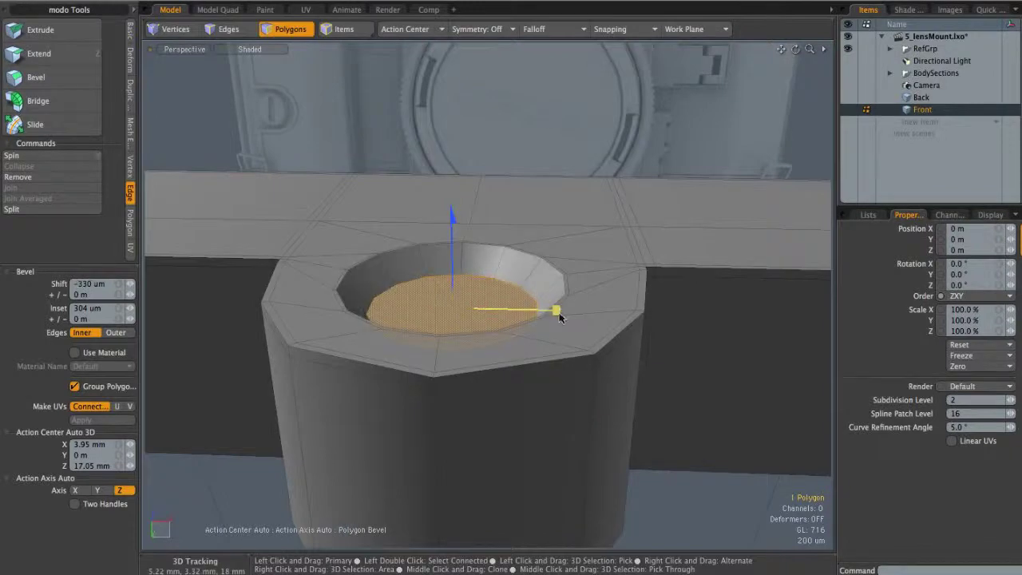
pyautogui.moveTo(544, 310); pyautogui.dragTo(552, 311)
pyautogui.moveTo(452, 257); pyautogui.dragTo(451, 267)
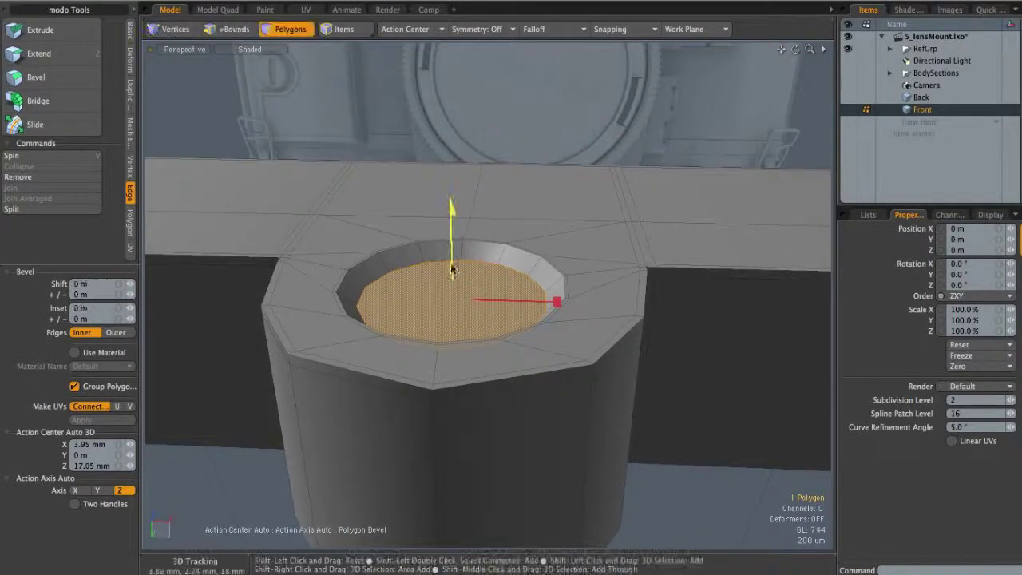
# - Bevel the recess floor down by 950 um, inset it to leave a ledge, and delete the center polygon
pyautogui.moveTo(451, 269); pyautogui.dragTo(452, 289)
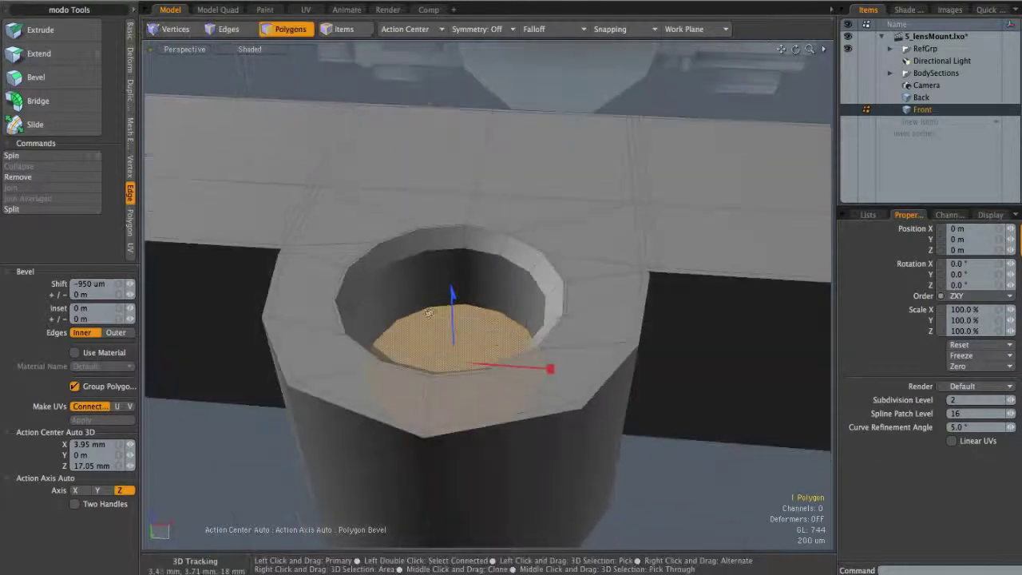
pyautogui.keyDown('shift'); pyautogui.click(423, 302); pyautogui.keyUp('shift')
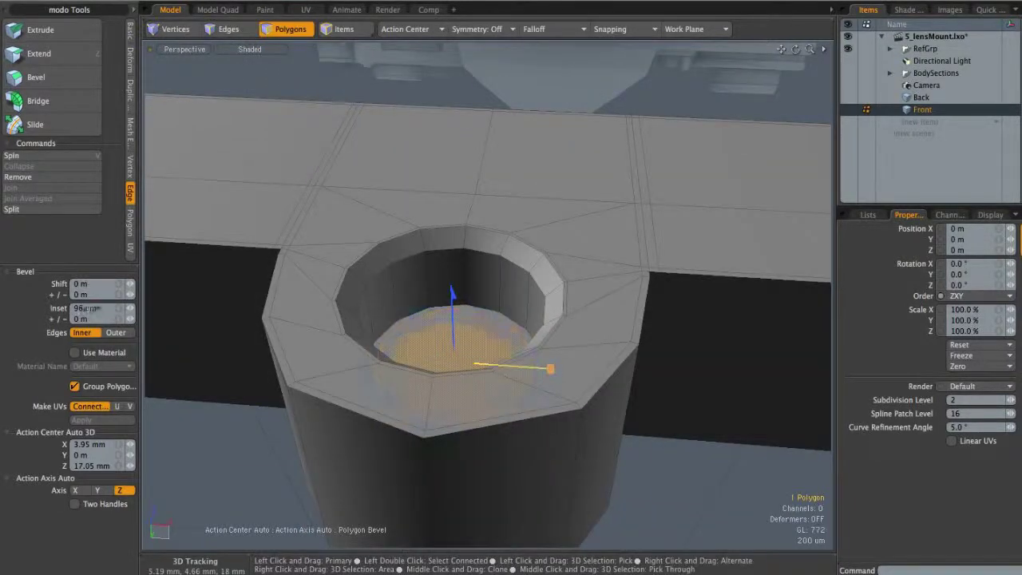
pyautogui.press('Delete')
pyautogui.press('space')
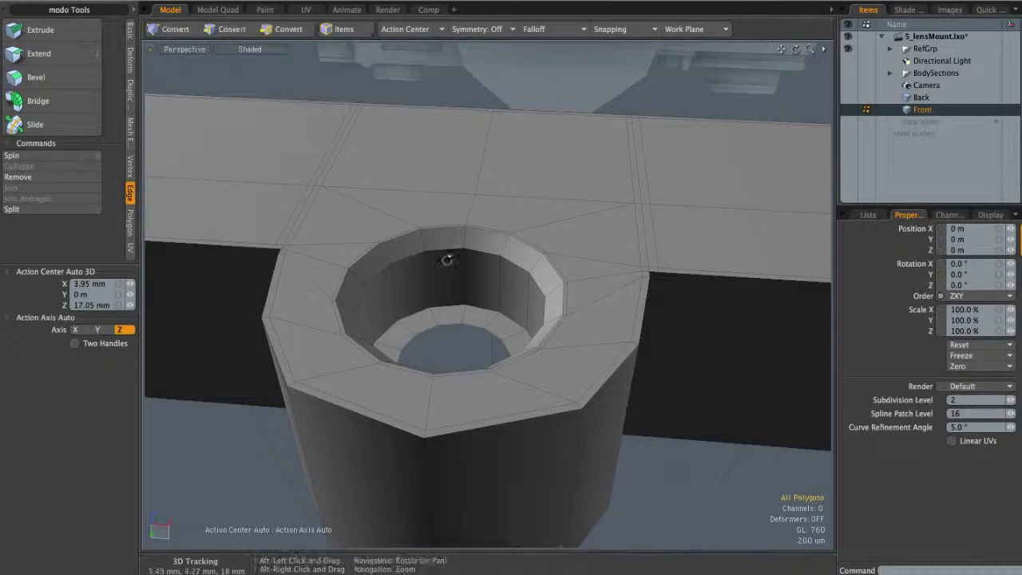
# - Add two symmetric Loop Slices at 12.5% to both the tapered and the straight wall bands of the hole
pyautogui.keyDown('alt'); pyautogui.moveTo(481, 278); pyautogui.dragTo(399, 283); pyautogui.keyUp('alt')
pyautogui.keyDown('alt'); pyautogui.scroll(5, 403, 263); pyautogui.keyUp('alt')
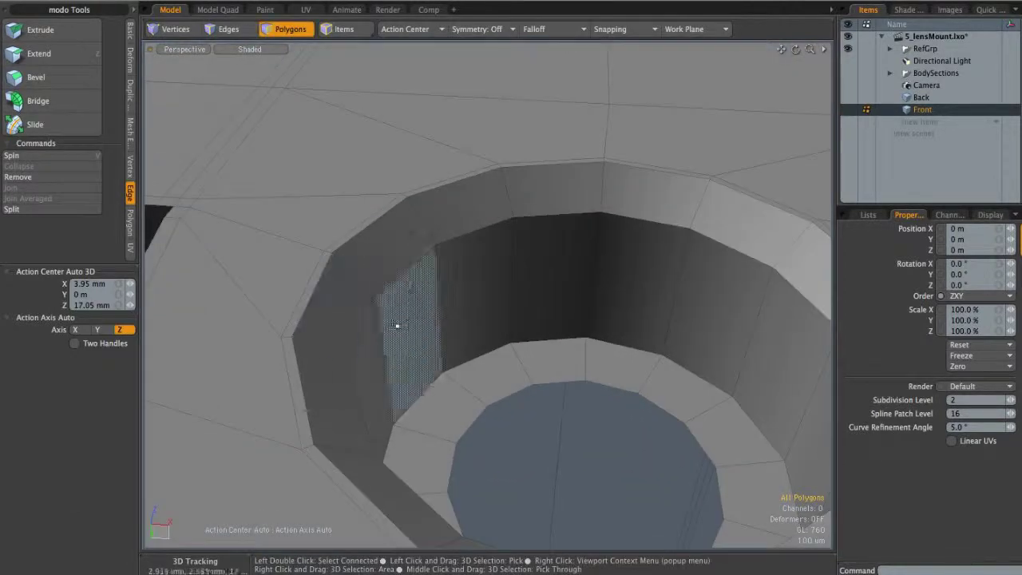
pyautogui.press('2')
pyautogui.keyDown('shift'); pyautogui.click(388, 363); pyautogui.keyUp('shift')
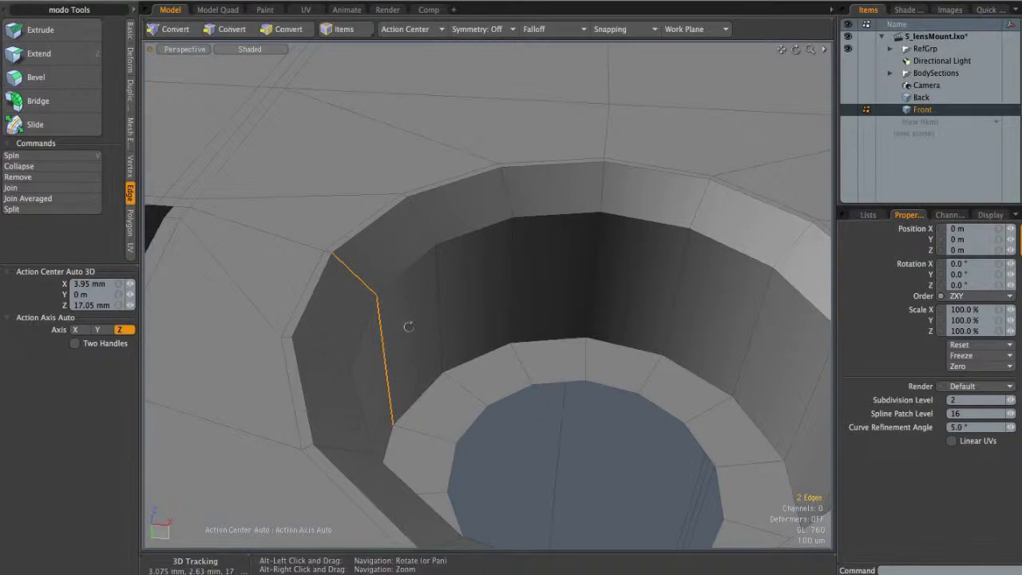
pyautogui.hotkey('alt', 'c')
pyautogui.click(94, 297)
pyautogui.moveTo(512, 292); pyautogui.dragTo(364, 337)
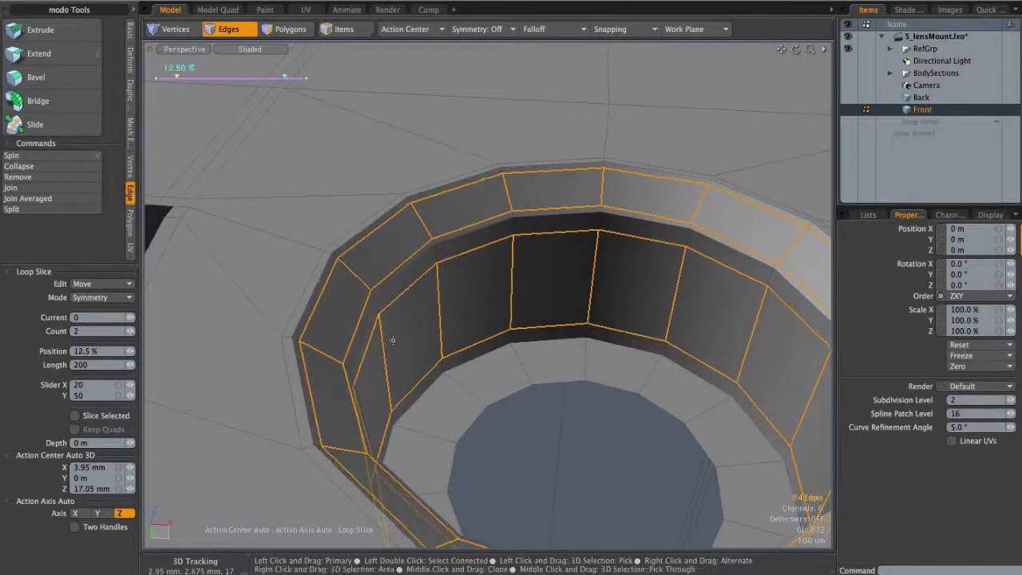
pyautogui.press('q')
# - Turn on subdivision for Front and examine the smoothed screw hole and its bump
pyautogui.click(620, 388)
pyautogui.scroll(-4, 620, 375)
pyautogui.keyDown('alt'); pyautogui.moveTo(610, 307); pyautogui.dragTo(592, 324); pyautogui.keyUp('alt')
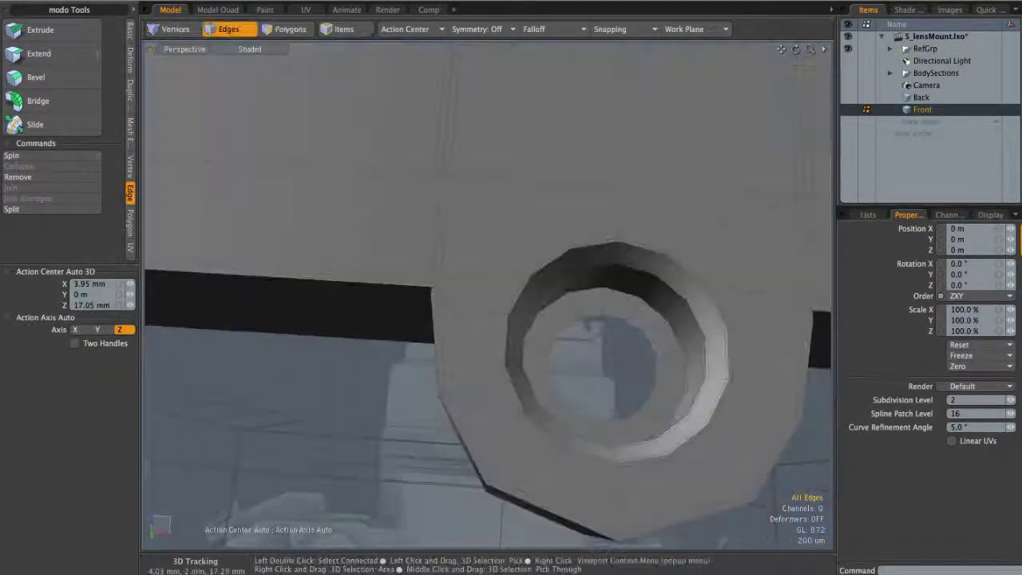
pyautogui.keyDown('alt'); pyautogui.moveTo(647, 306); pyautogui.dragTo(533, 285); pyautogui.keyUp('alt')
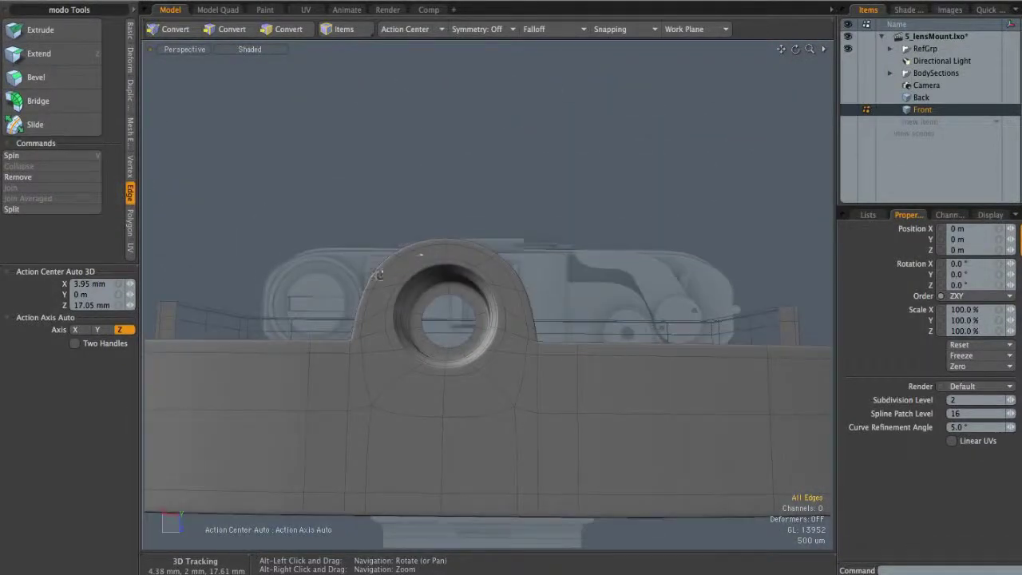
# - Show Back, turn on its subdivision, and view it together with Front
pyautogui.click(849, 97)
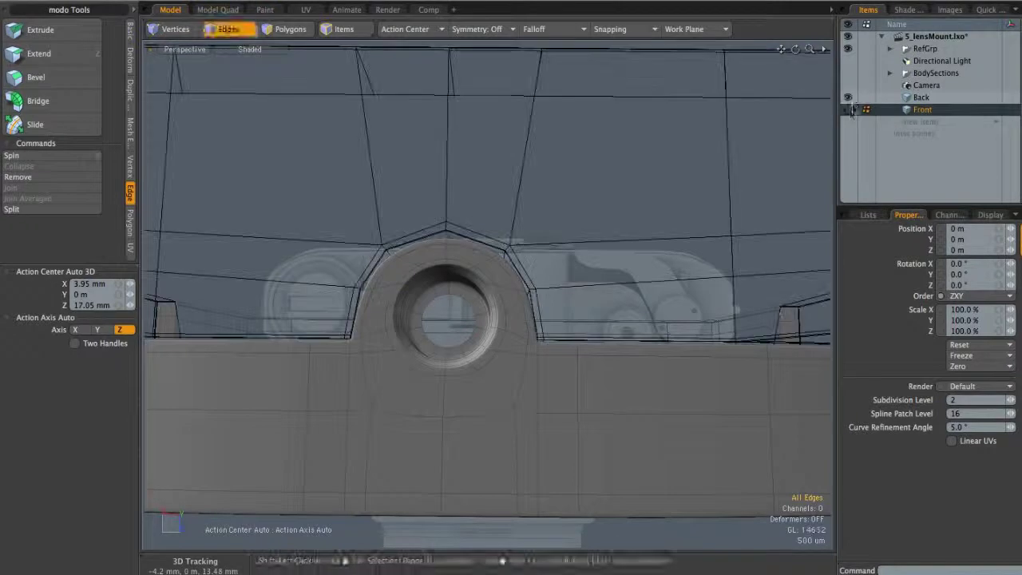
pyautogui.keyDown('shift'); pyautogui.click(923, 97); pyautogui.keyUp('shift')
pyautogui.keyDown('ctrl'); pyautogui.click(910, 115); pyautogui.keyUp('ctrl')
pyautogui.press('Tab')
pyautogui.keyDown('shift'); pyautogui.click(918, 110); pyautogui.keyUp('shift')
pyautogui.keyDown('alt'); pyautogui.moveTo(747, 196); pyautogui.dragTo(565, 315); pyautogui.keyUp('alt')
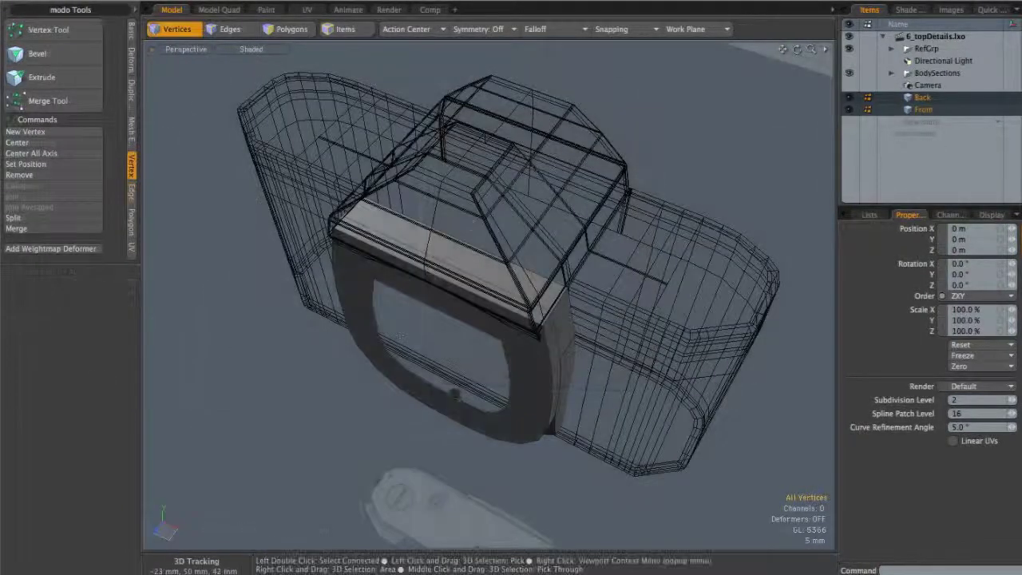
# - Group Back and Front under a group locator and rename it LensMount
pyautogui.hotkey('ctrl', 'g')
pyautogui.rightClick(931, 100)
pyautogui.click(931, 101)
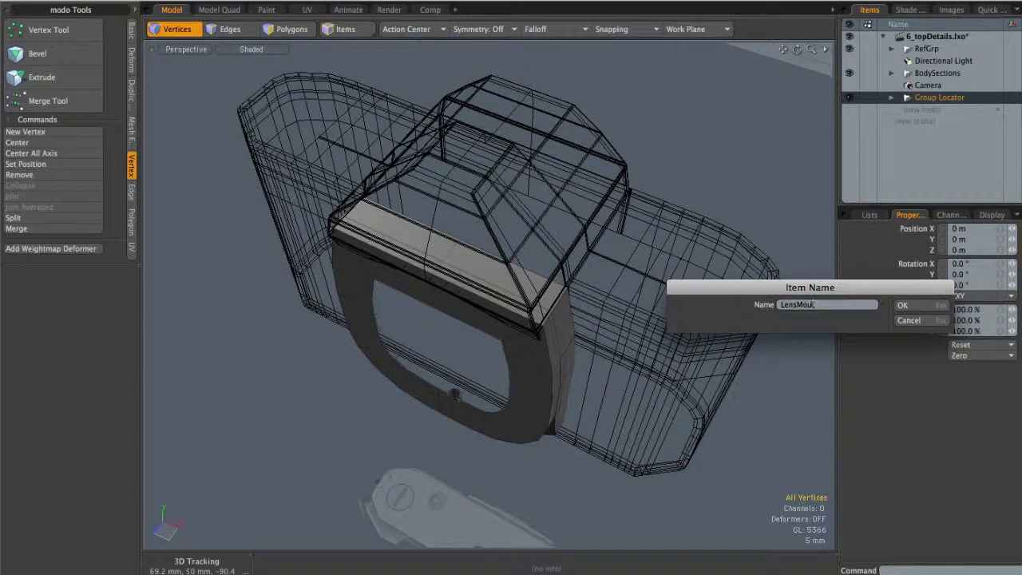
pyautogui.press('Return')
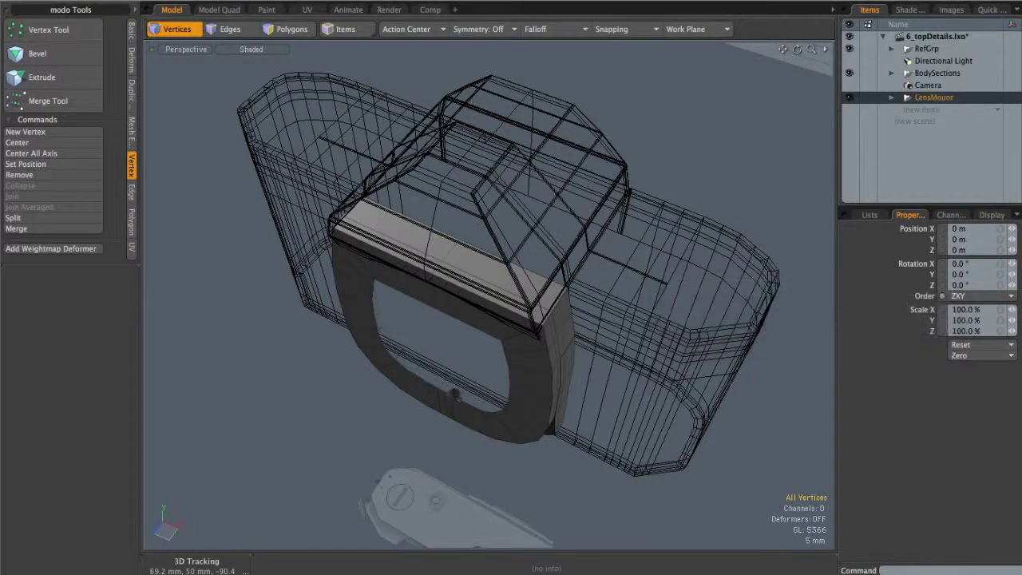
# - Add a new mesh item and draw a flat cube about 9.9 by 30.3 mm over the reference plate beside the dial in top view
pyautogui.click(934, 110)
pyautogui.click(942, 113)
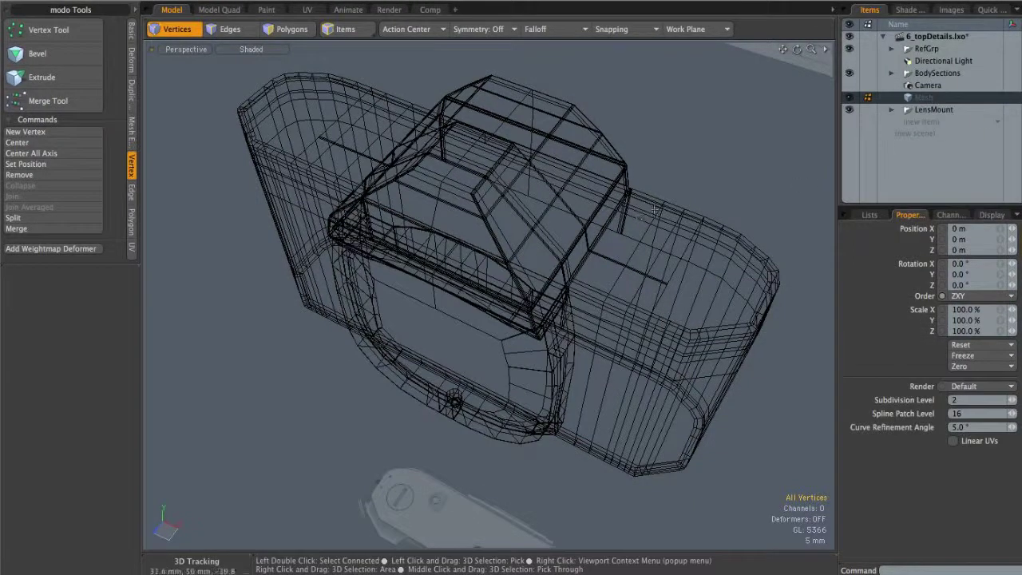
pyautogui.hotkey('ctrl', 'space')
pyautogui.click(667, 182)
pyautogui.keyDown('alt'); pyautogui.keyDown('shift'); pyautogui.moveTo(616, 177); pyautogui.dragTo(561, 227); pyautogui.keyUp('shift'); pyautogui.keyUp('alt')
pyautogui.keyDown('alt'); pyautogui.moveTo(559, 227); pyautogui.dragTo(626, 227, button='right'); pyautogui.keyUp('alt')
pyautogui.keyDown('alt'); pyautogui.moveTo(626, 227); pyautogui.dragTo(613, 233); pyautogui.keyUp('alt')
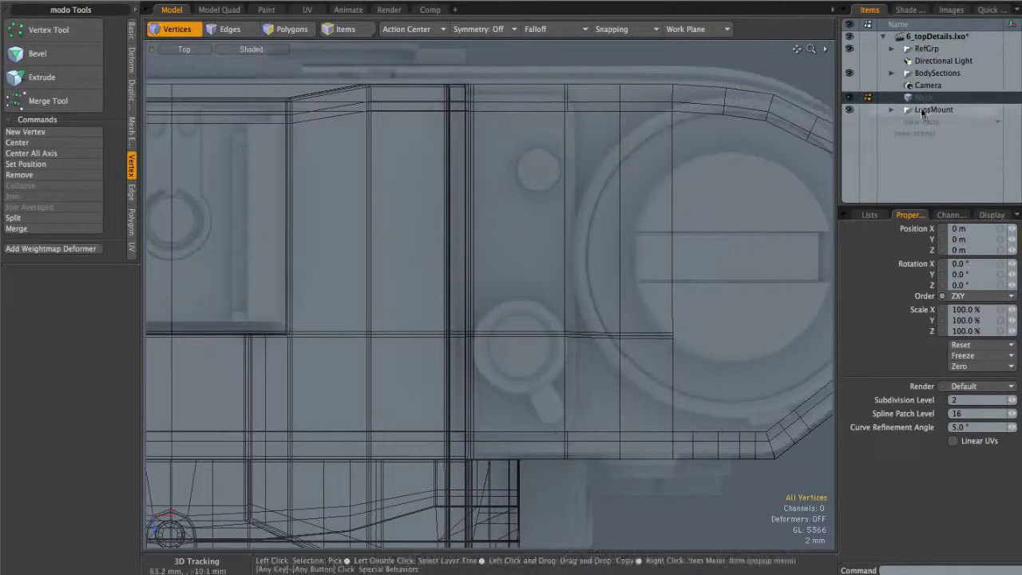
pyautogui.click(132, 32)
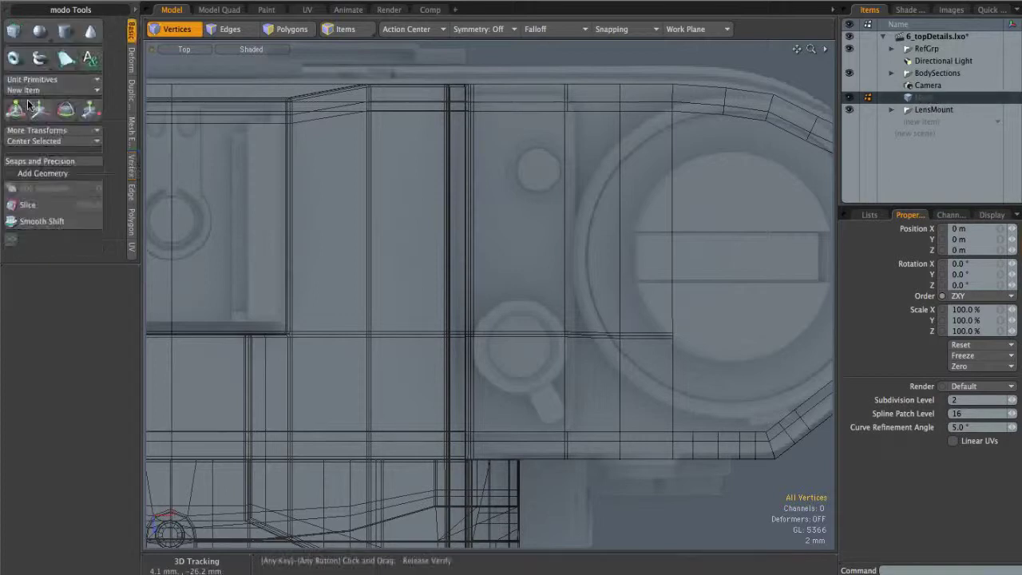
pyautogui.click(13, 32)
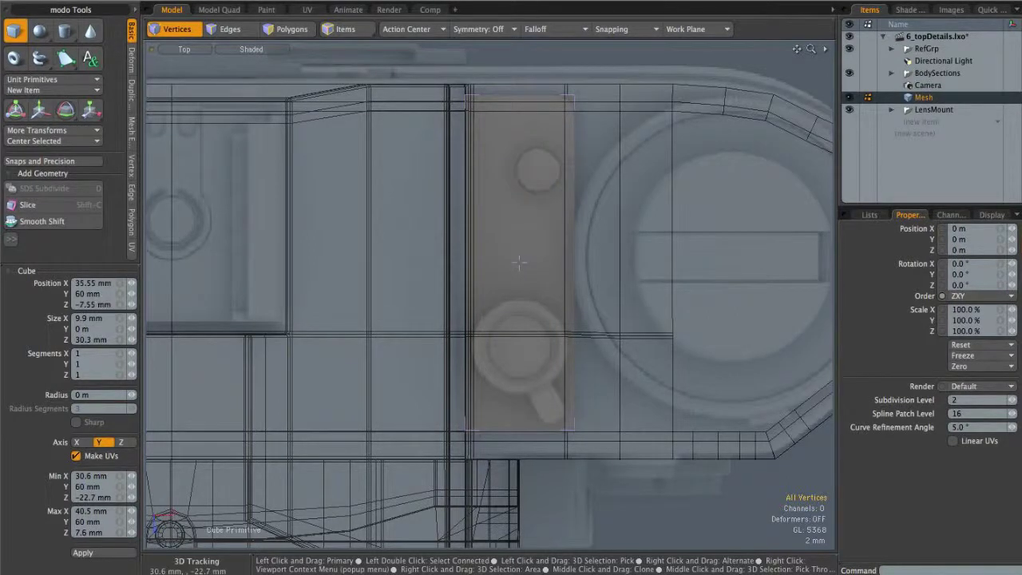
# - Fit the flat cube's edges to the reference plate, about 10 mm wide and 30.63 mm long
pyautogui.keyDown('ctrl'); pyautogui.keyDown('alt'); pyautogui.moveTo(498, 102); pyautogui.dragTo(623, 131); pyautogui.keyUp('alt'); pyautogui.keyUp('ctrl')
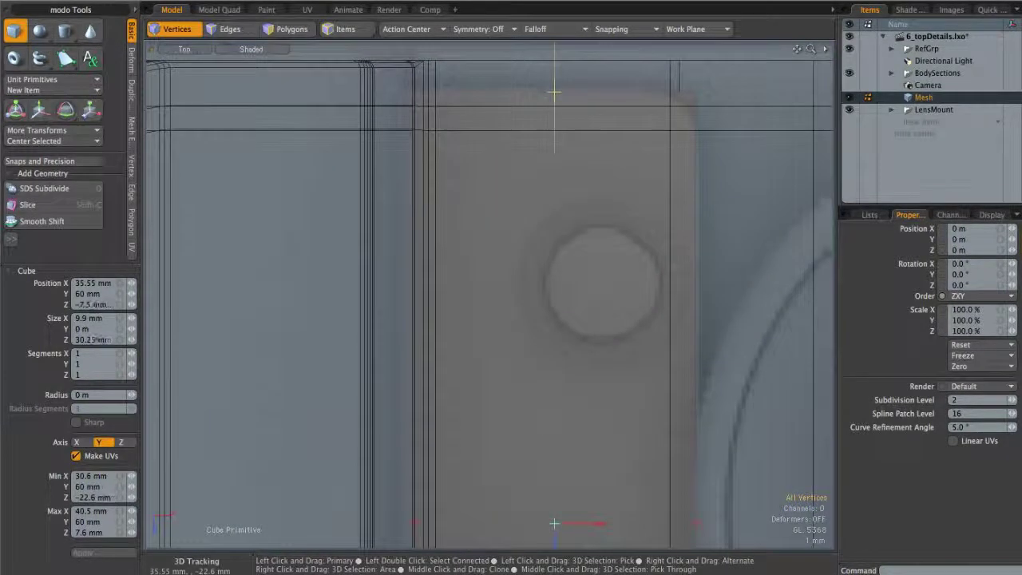
pyautogui.moveTo(554, 93); pyautogui.dragTo(554, 91)
pyautogui.keyDown('ctrl'); pyautogui.keyDown('alt'); pyautogui.moveTo(659, 306); pyautogui.dragTo(581, 295); pyautogui.keyUp('alt'); pyautogui.keyUp('ctrl')
pyautogui.keyDown('ctrl'); pyautogui.keyDown('alt'); pyautogui.moveTo(592, 198); pyautogui.dragTo(649, 252); pyautogui.keyUp('alt'); pyautogui.keyUp('ctrl')
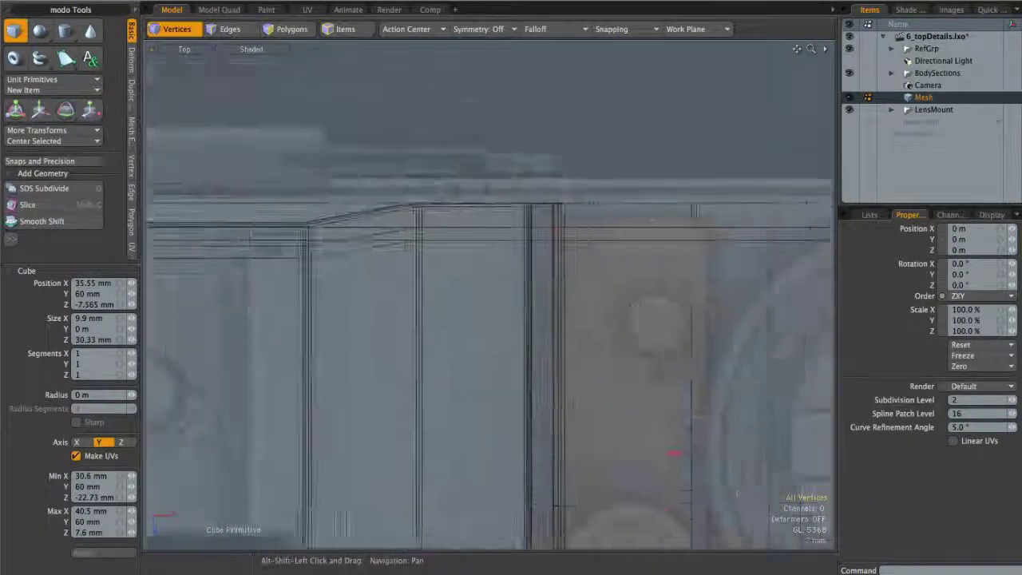
pyautogui.keyDown('ctrl'); pyautogui.keyDown('alt'); pyautogui.moveTo(645, 251); pyautogui.dragTo(615, 77); pyautogui.keyUp('alt'); pyautogui.keyUp('ctrl')
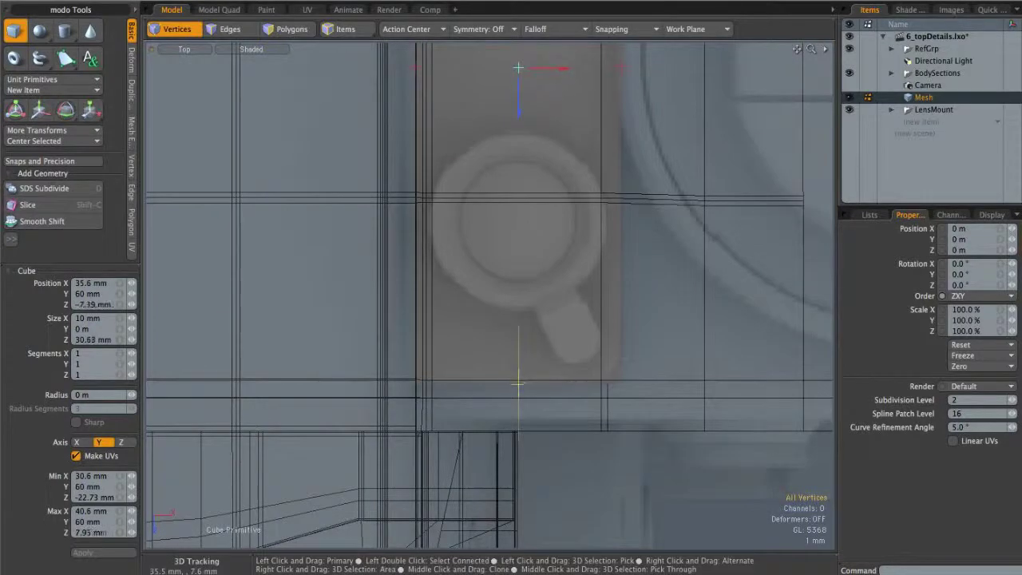
pyautogui.keyDown('ctrl'); pyautogui.keyDown('alt'); pyautogui.moveTo(518, 381); pyautogui.dragTo(565, 301); pyautogui.keyUp('alt'); pyautogui.keyUp('ctrl')
# - Raise the cube onto the camera's shoulder in Front view and make it about 1.45 mm thick, spanning Y 69.8 to 71.25 mm
pyautogui.hotkey('ctrl', 'space')
pyautogui.click(589, 325)
pyautogui.keyDown('alt'); pyautogui.moveTo(531, 255); pyautogui.dragTo(548, 48); pyautogui.keyUp('alt')
pyautogui.scroll(3, 532, 237)
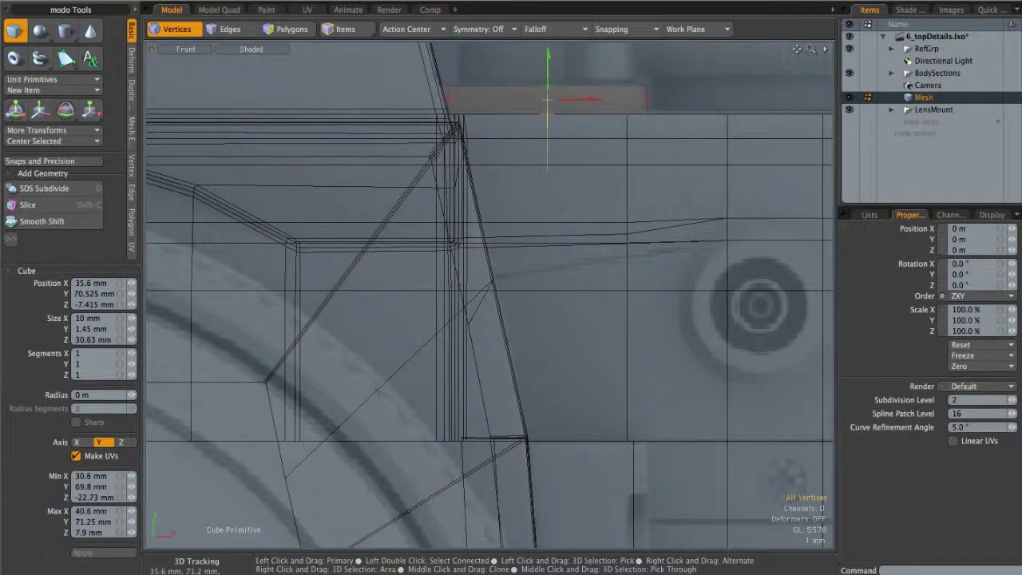
pyautogui.hotkey('ctrl', 'space')
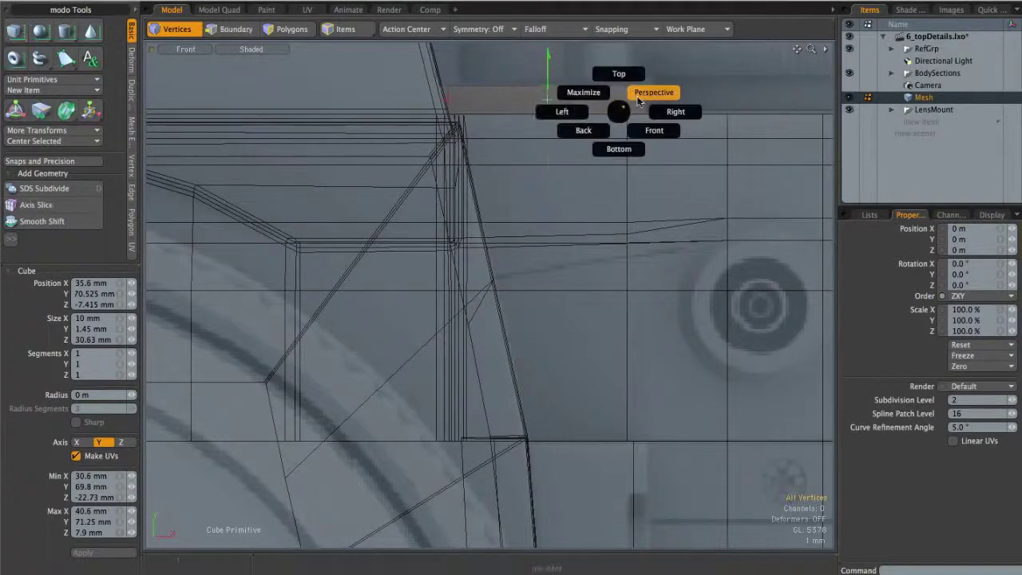
pyautogui.click(653, 93)
pyautogui.keyDown('alt'); pyautogui.moveTo(653, 99); pyautogui.dragTo(694, 320); pyautogui.keyUp('alt')
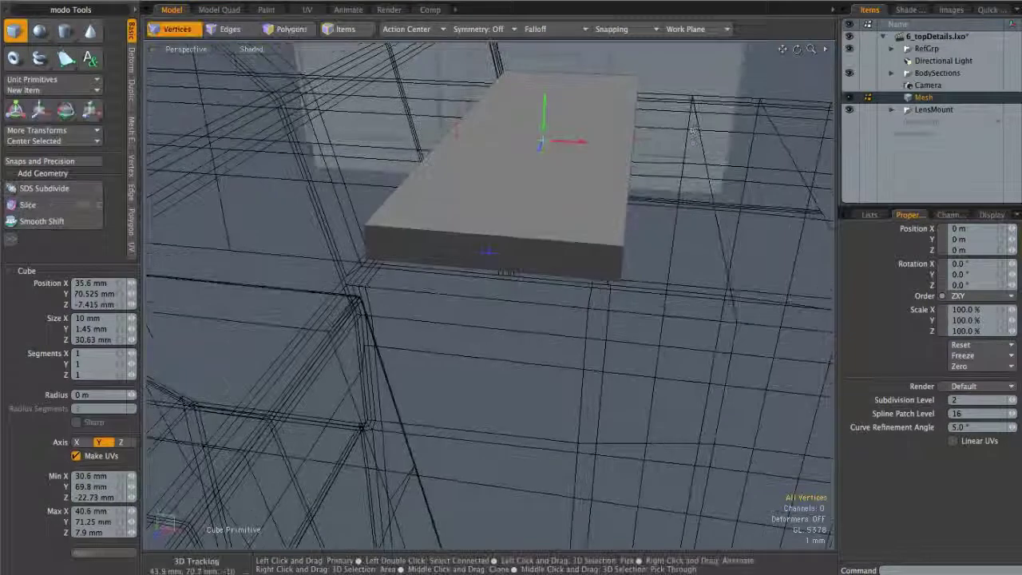
pyautogui.press('space')
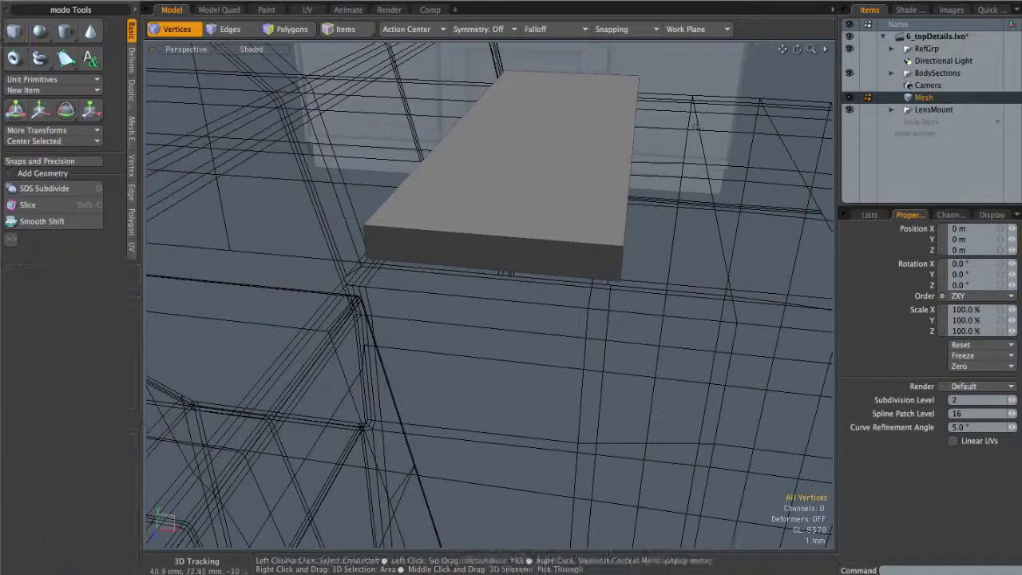
# - Hide BodySections and LensMount so only the new plate block is shown
pyautogui.click(849, 72)
pyautogui.click(848, 110)
pyautogui.keyDown('alt'); pyautogui.moveTo(655, 194); pyautogui.dragTo(702, 198); pyautogui.keyUp('alt')
pyautogui.keyDown('alt'); pyautogui.moveTo(568, 185); pyautogui.dragTo(501, 223); pyautogui.keyUp('alt')
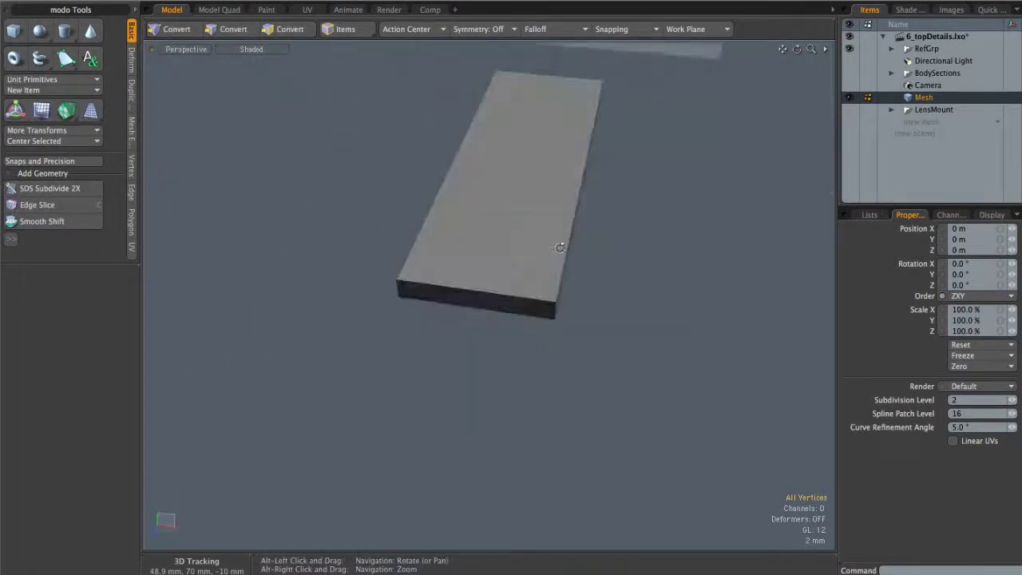
# - Add a single Loop Slice at 50% across the block's two long edges
pyautogui.hotkey('ctrl', 'space')
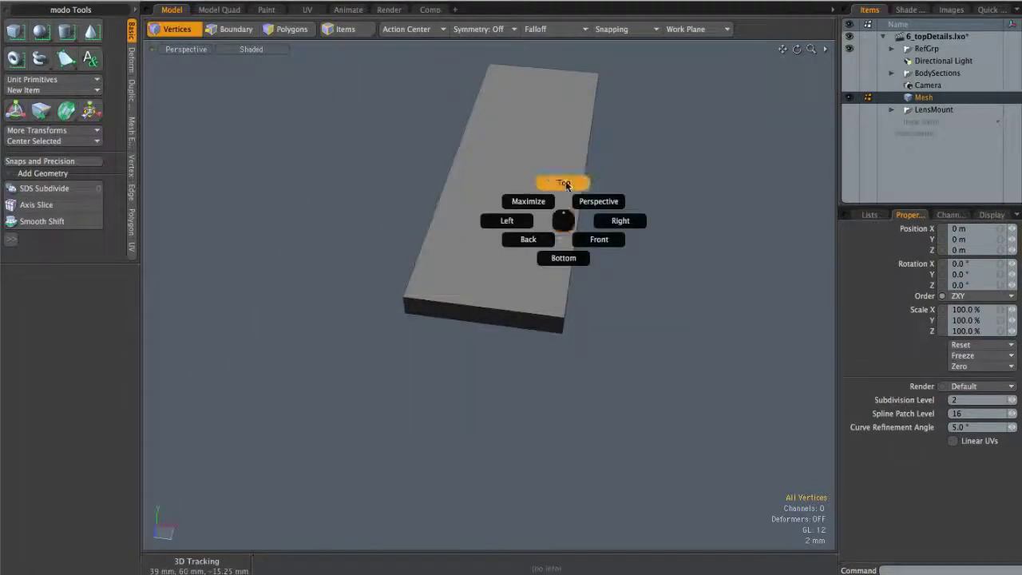
pyautogui.click(565, 185)
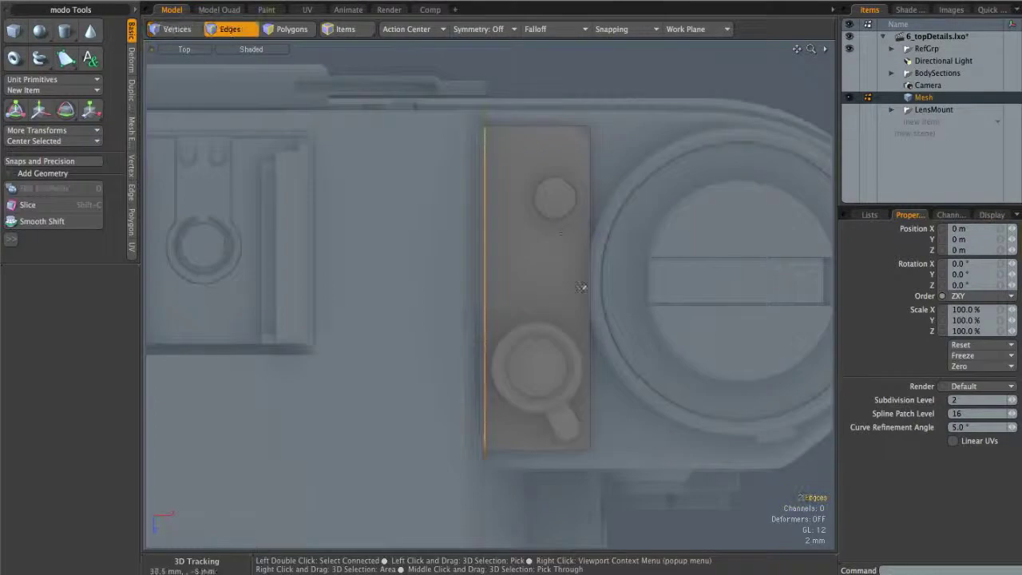
pyautogui.keyDown('shift'); pyautogui.click(588, 287); pyautogui.keyUp('shift')
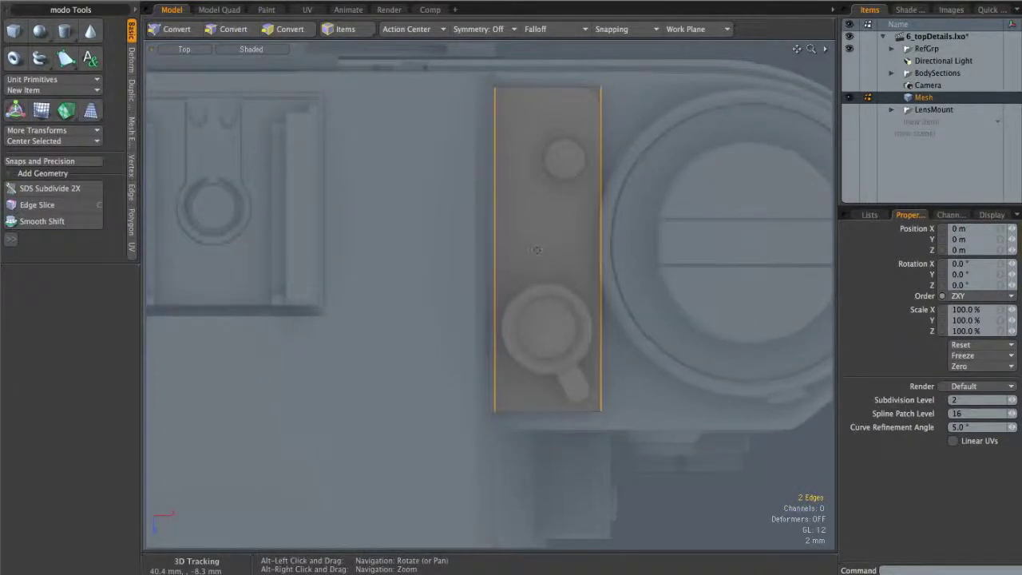
pyautogui.hotkey('alt', 'c')
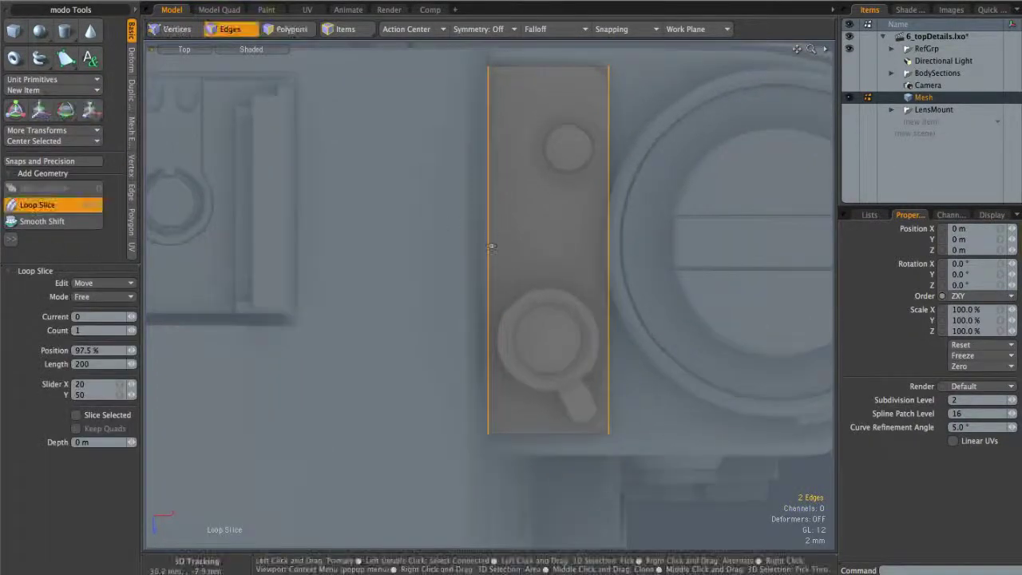
pyautogui.click(550, 256)
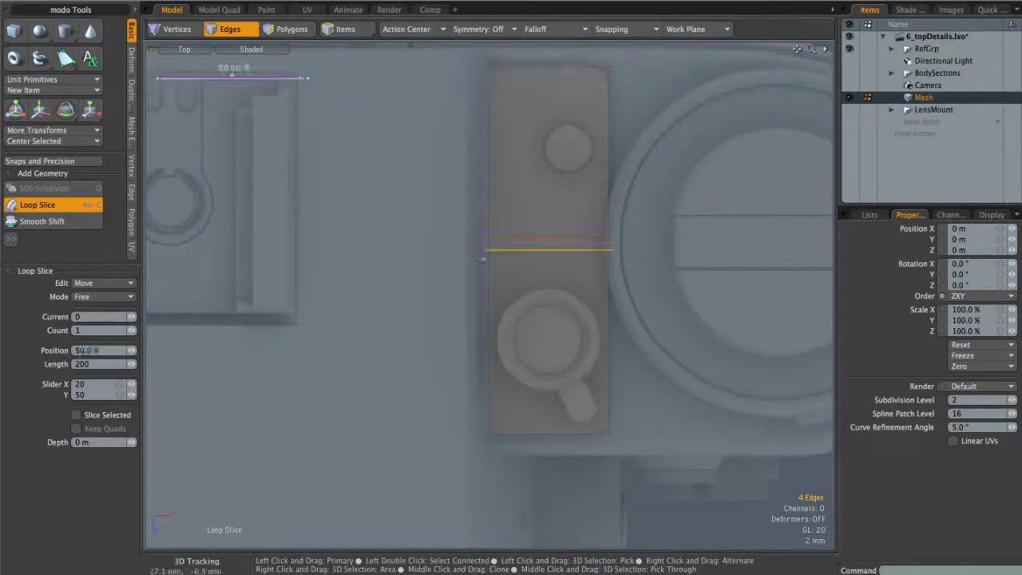
# - Delete the polygons of the block's half that covers the small round button in the reference
pyautogui.press('3')
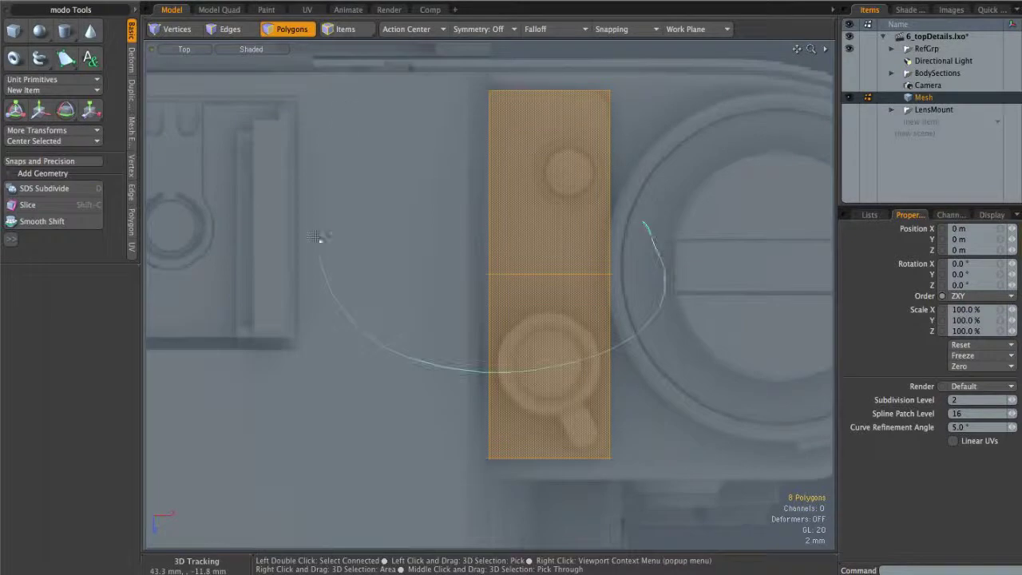
pyautogui.keyDown('ctrl'); pyautogui.moveTo(721, 109); pyautogui.dragTo(708, 321, button='right'); pyautogui.keyUp('ctrl')
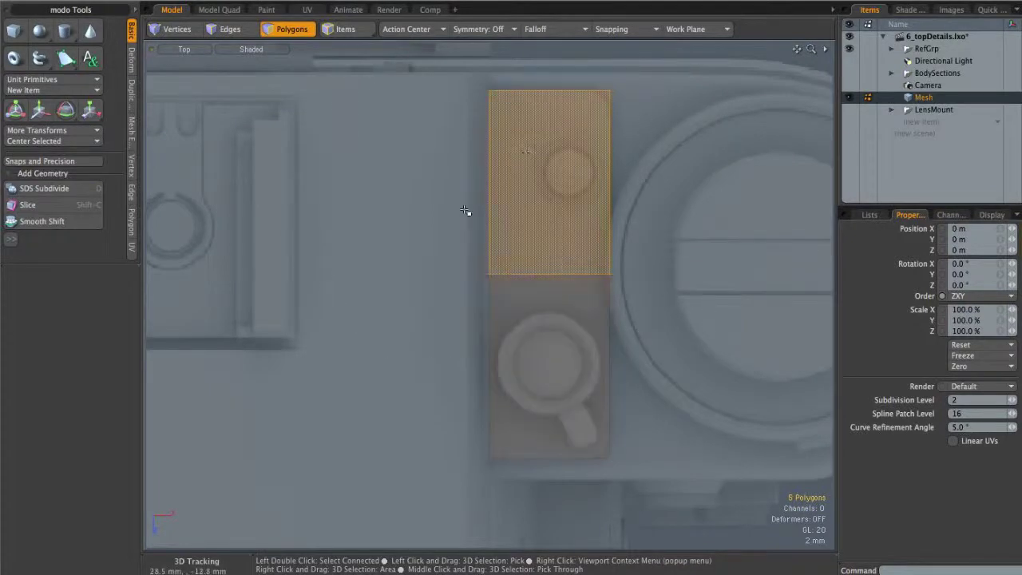
pyautogui.press('Delete')
# - Bevel the vertical corner edge beside the reference lever's tip with an inset of about 1.58 mm and round level 1
pyautogui.keyDown('alt'); pyautogui.keyDown('shift'); pyautogui.moveTo(525, 285); pyautogui.dragTo(522, 261); pyautogui.keyUp('shift'); pyautogui.keyUp('alt')
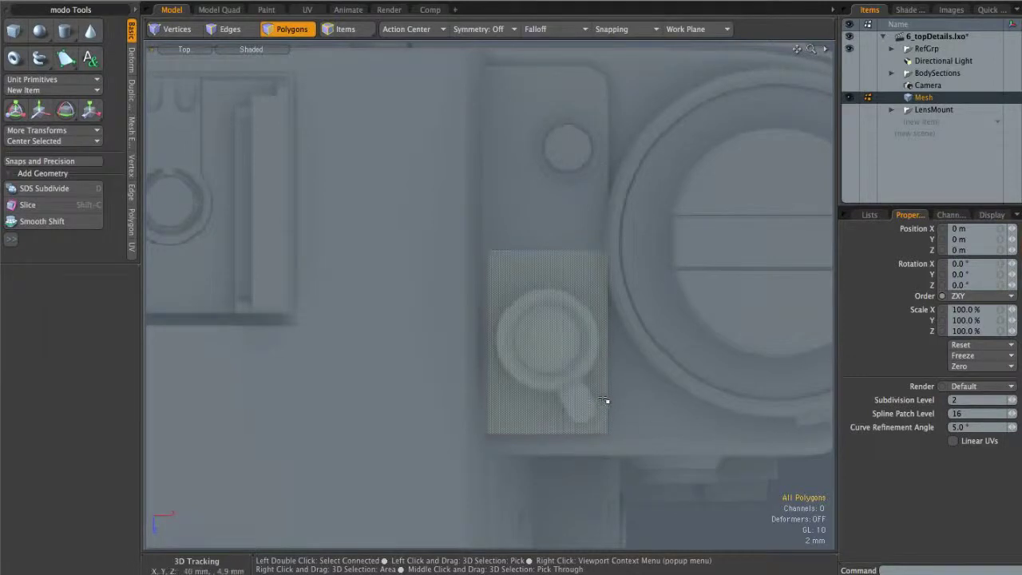
pyautogui.keyDown('alt'); pyautogui.keyDown('shift'); pyautogui.moveTo(654, 426); pyautogui.dragTo(601, 341); pyautogui.keyUp('shift'); pyautogui.keyUp('alt')
pyautogui.keyDown('ctrl'); pyautogui.keyDown('alt'); pyautogui.moveTo(601, 341); pyautogui.dragTo(618, 369); pyautogui.keyUp('alt'); pyautogui.keyUp('ctrl')
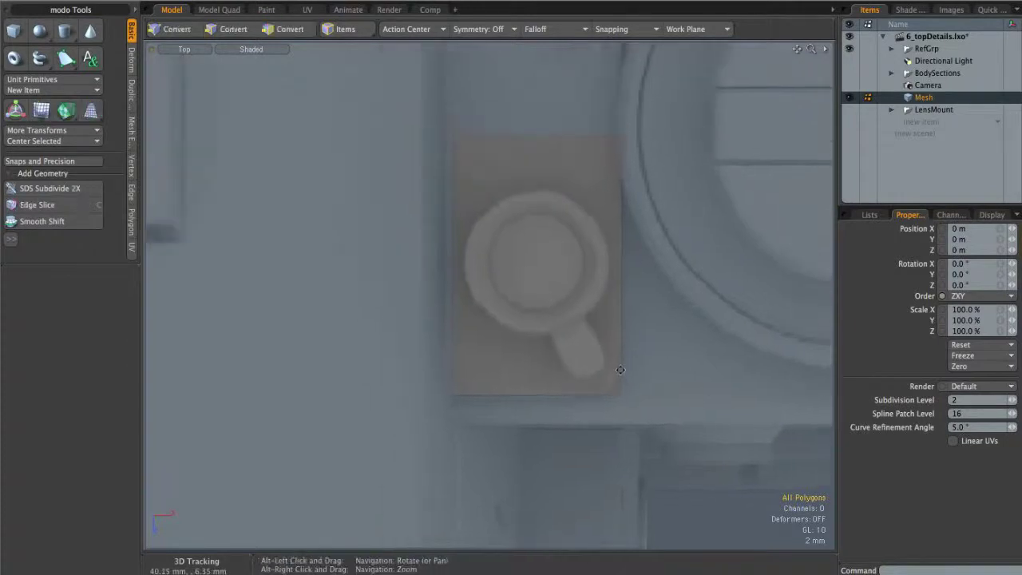
pyautogui.press('2')
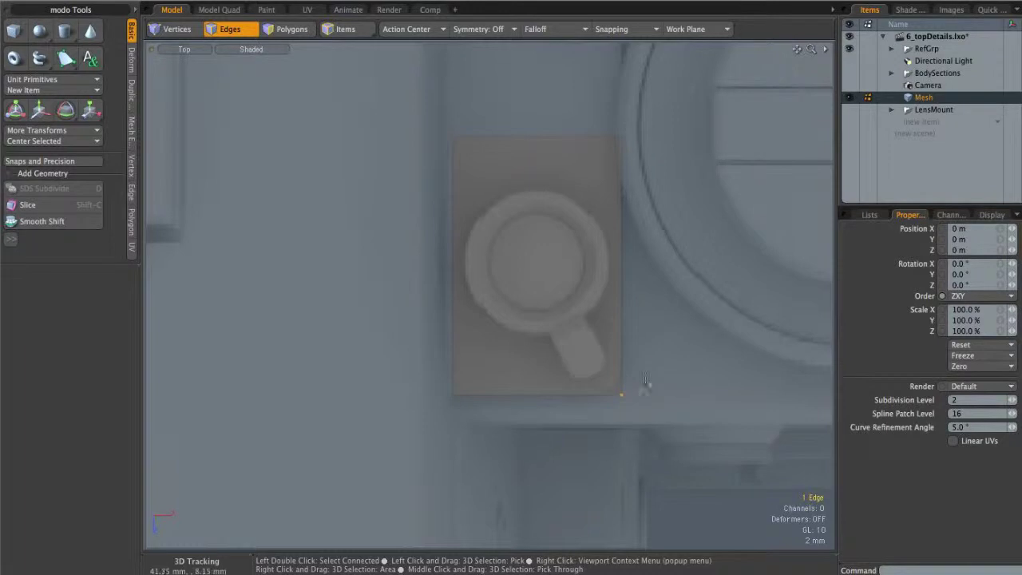
pyautogui.press('b')
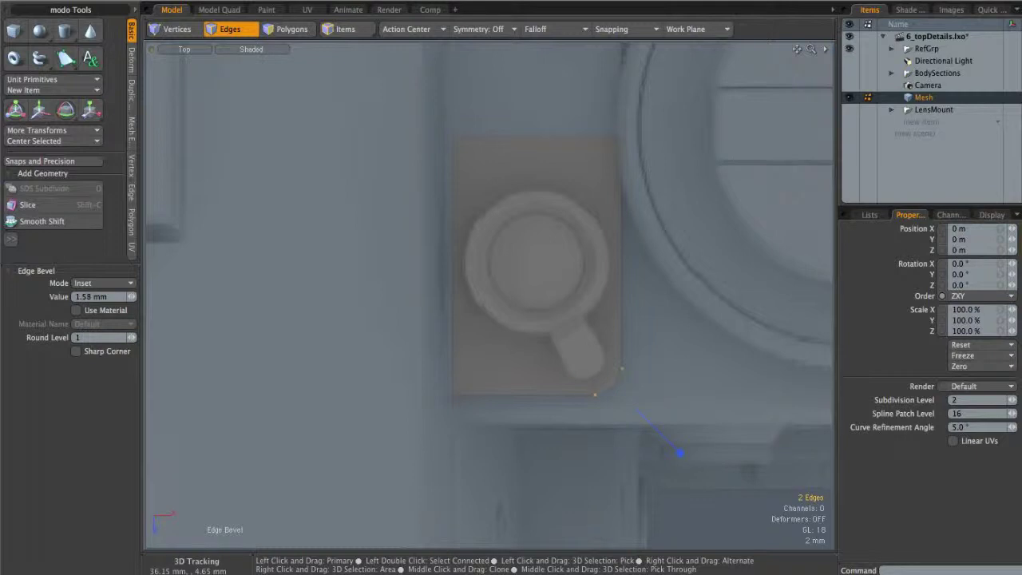
pyautogui.press('space')
pyautogui.click(650, 348)
# - Add two symmetric Loop Slices at 7% around the block's side walls
pyautogui.hotkey('ctrl', 'space')
pyautogui.click(641, 334)
pyautogui.keyDown('alt'); pyautogui.moveTo(641, 334); pyautogui.dragTo(563, 325); pyautogui.keyUp('alt')
pyautogui.press('Tab')
pyautogui.press('Tab')
pyautogui.press('2')
pyautogui.click(574, 322)
pyautogui.hotkey('alt', 'c')
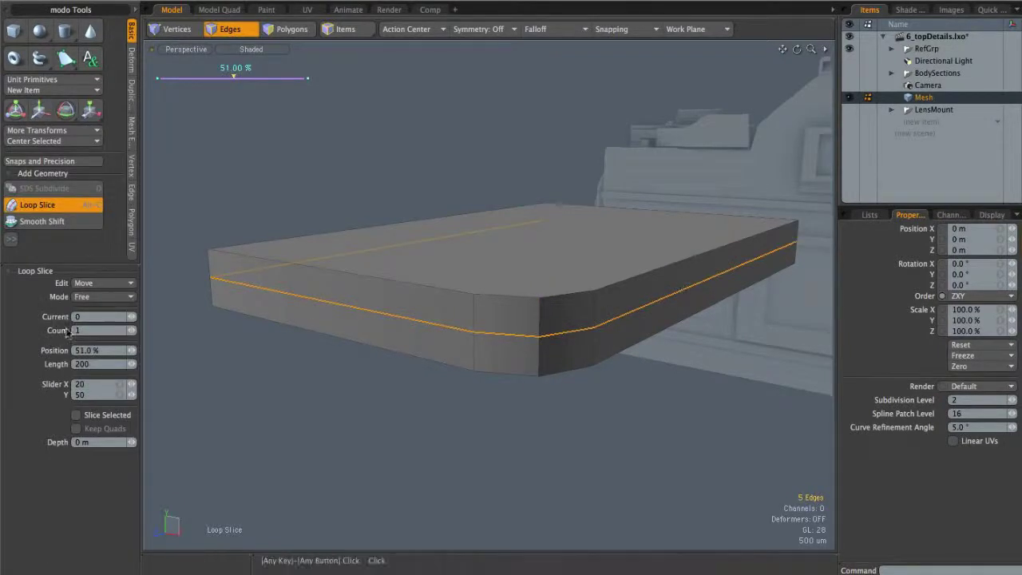
pyautogui.click(91, 297)
pyautogui.moveTo(506, 358); pyautogui.dragTo(466, 364)
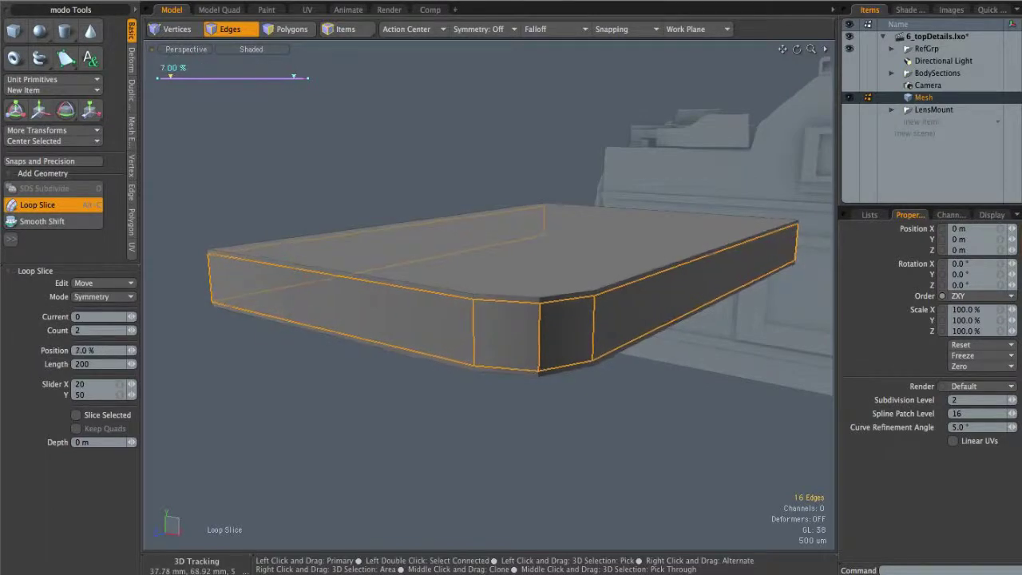
pyautogui.press('q')
pyautogui.click(442, 413)
pyautogui.press('Tab')
# - Bevel the block's large top and bottom polygons with an inset of 140 um and no shift
pyautogui.keyDown('alt'); pyautogui.moveTo(489, 322); pyautogui.dragTo(543, 296); pyautogui.keyUp('alt')
pyautogui.press('3')
pyautogui.click(542, 296)
pyautogui.keyDown('alt'); pyautogui.moveTo(564, 417); pyautogui.dragTo(577, 265); pyautogui.keyUp('alt')
pyautogui.keyDown('shift'); pyautogui.click(577, 233); pyautogui.keyUp('shift')
pyautogui.press('b')
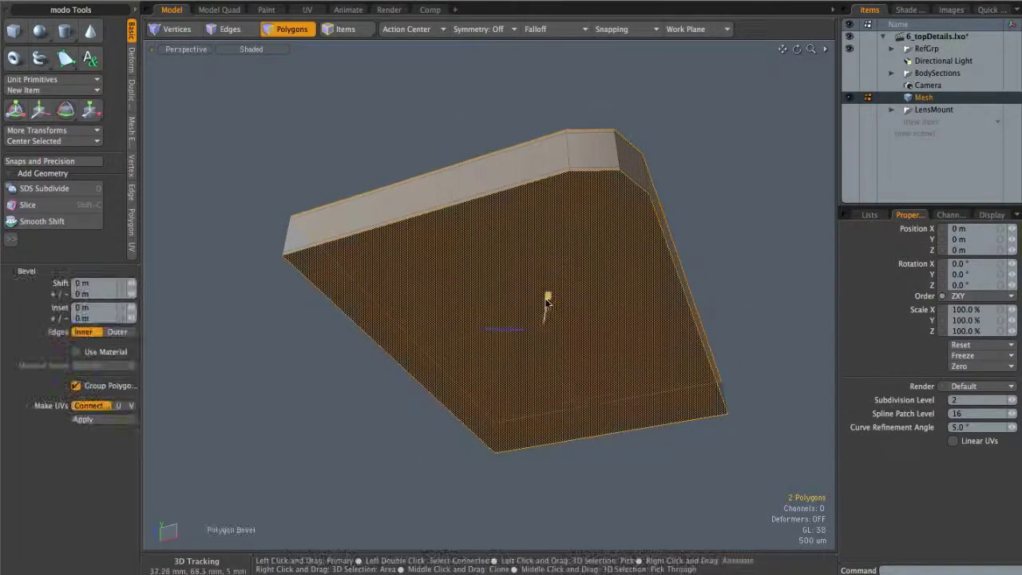
pyautogui.moveTo(548, 295); pyautogui.dragTo(492, 166)
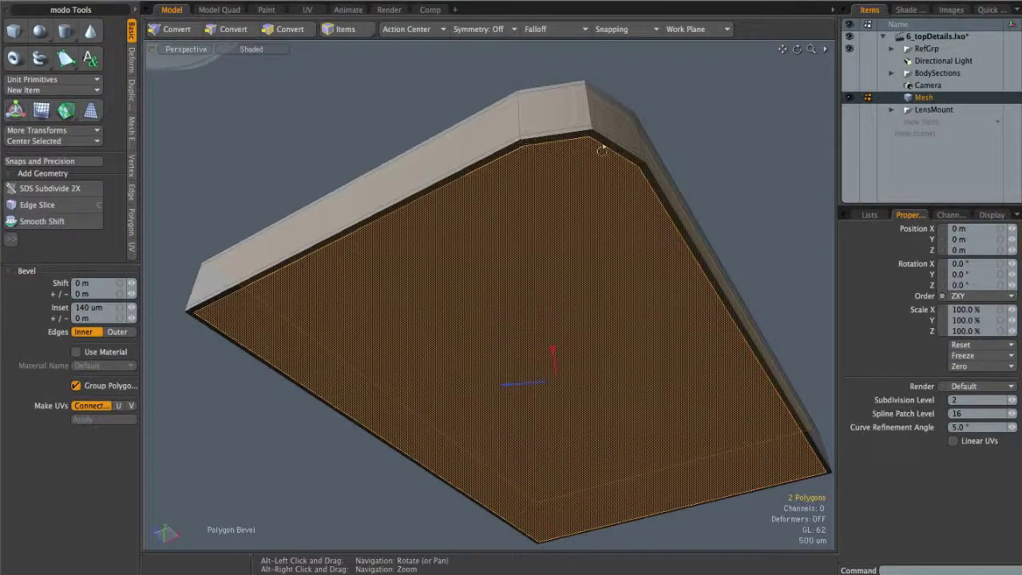
pyautogui.keyDown('alt'); pyautogui.moveTo(717, 253); pyautogui.dragTo(618, 210); pyautogui.keyUp('alt')
pyautogui.press('space')
# - Delete the thin inset strips along the open cut end together with the large underside polygon
pyautogui.click(679, 174)
pyautogui.keyDown('alt'); pyautogui.moveTo(682, 220); pyautogui.dragTo(473, 145); pyautogui.keyUp('alt')
pyautogui.keyDown('shift'); pyautogui.click(465, 210); pyautogui.keyUp('shift')
pyautogui.keyDown('shift'); pyautogui.click(591, 181); pyautogui.keyUp('shift')
pyautogui.press('Delete')
# - Move the four inset vertices at the open end about -138 um in Z to line them up with the cut edge
pyautogui.keyDown('alt'); pyautogui.moveTo(578, 188); pyautogui.dragTo(523, 123); pyautogui.keyUp('alt')
pyautogui.keyDown('alt'); pyautogui.moveTo(723, 295); pyautogui.dragTo(725, 281); pyautogui.keyUp('alt')
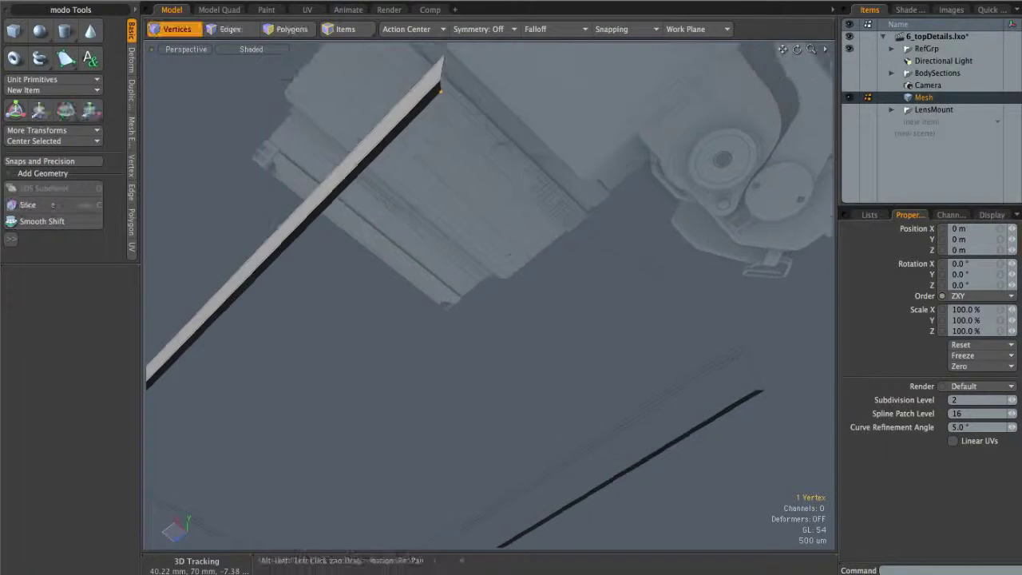
pyautogui.keyDown('shift'); pyautogui.click(762, 390); pyautogui.keyUp('shift')
pyautogui.keyDown('alt'); pyautogui.moveTo(762, 348); pyautogui.dragTo(742, 267); pyautogui.keyUp('alt')
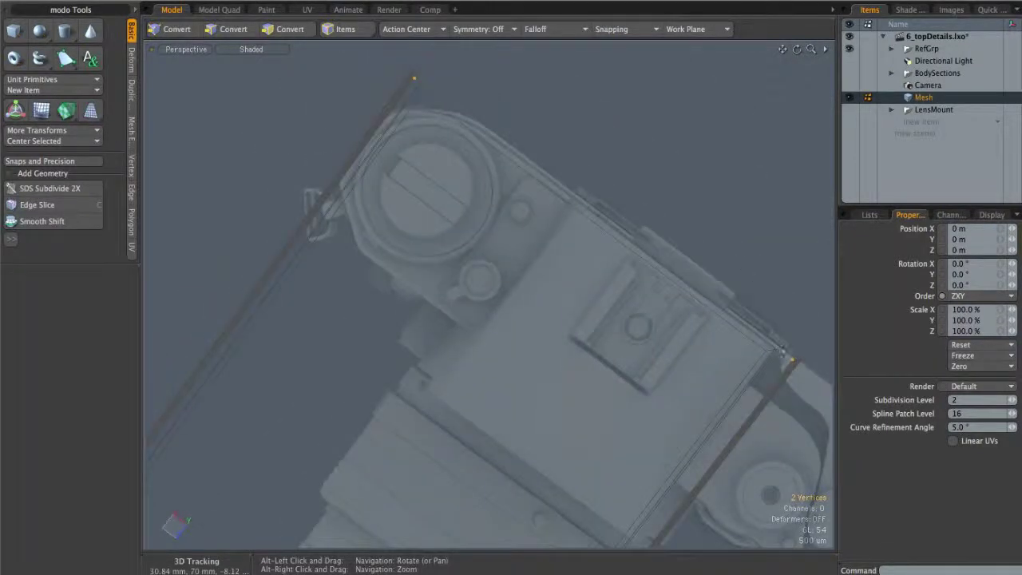
pyautogui.keyDown('alt'); pyautogui.moveTo(504, 107); pyautogui.dragTo(619, 396); pyautogui.keyUp('alt')
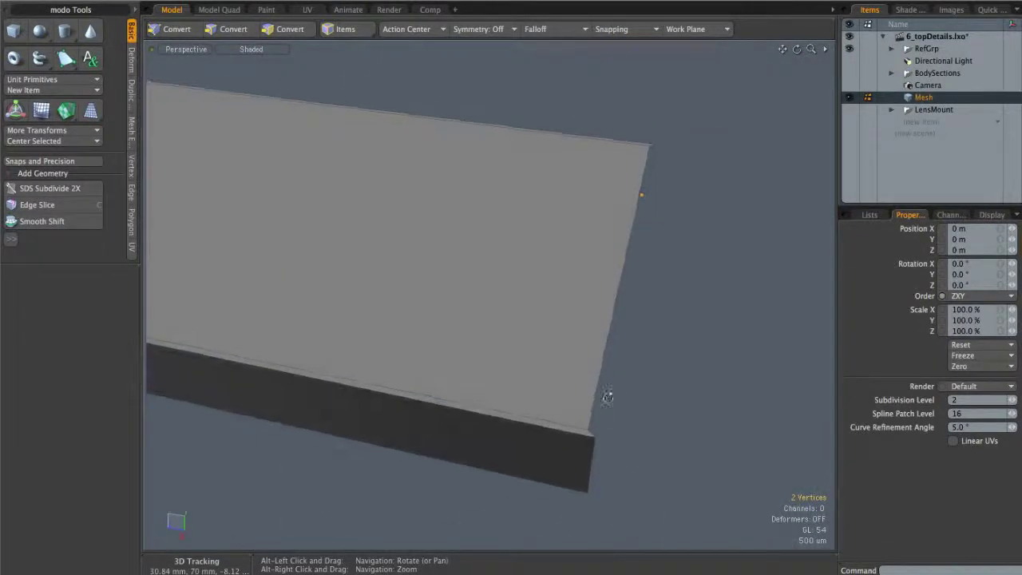
pyautogui.keyDown('shift'); pyautogui.click(589, 430); pyautogui.keyUp('shift')
pyautogui.keyDown('alt'); pyautogui.moveTo(672, 249); pyautogui.dragTo(668, 272); pyautogui.keyUp('alt')
pyautogui.keyDown('shift'); pyautogui.click(650, 126); pyautogui.keyUp('shift')
pyautogui.hotkey('ctrl', 'space')
pyautogui.click(619, 195)
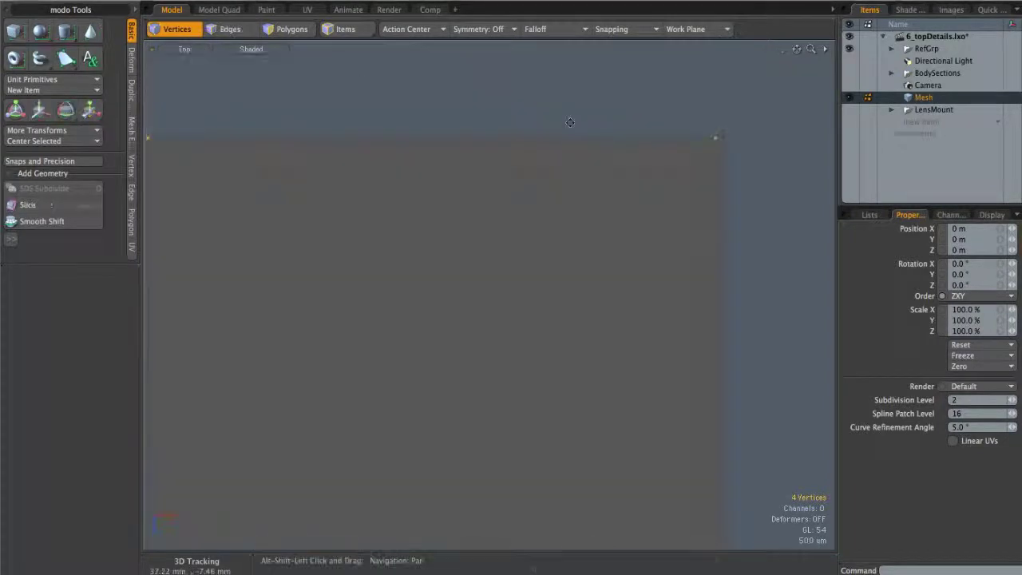
pyautogui.press('w')
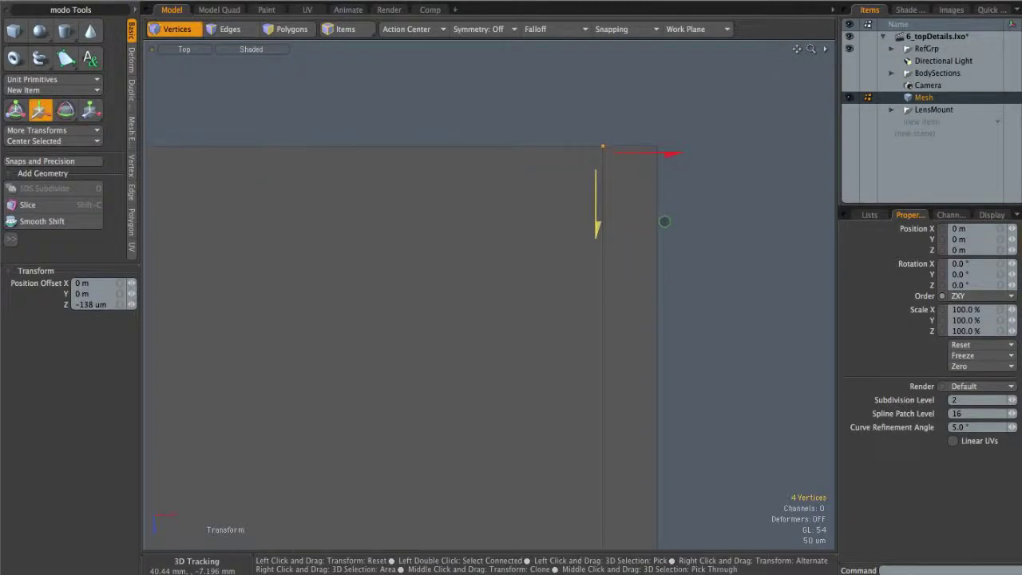
pyautogui.keyDown('alt'); pyautogui.moveTo(665, 189); pyautogui.dragTo(472, 211, button='right'); pyautogui.keyUp('alt')
pyautogui.hotkey('ctrl', 'space')
pyautogui.click(500, 191)
pyautogui.press('space')
pyautogui.click(513, 298)
# - Use Edge Slice to extend the inset lines to the outer edges and down the walls at the block's square corners
pyautogui.keyDown('alt'); pyautogui.moveTo(513, 298); pyautogui.dragTo(609, 328); pyautogui.keyUp('alt')
pyautogui.keyDown('alt'); pyautogui.moveTo(609, 328); pyautogui.dragTo(695, 415, button='right'); pyautogui.keyUp('alt')
pyautogui.keyDown('alt'); pyautogui.keyDown('shift'); pyautogui.moveTo(694, 415); pyautogui.dragTo(546, 276); pyautogui.keyUp('shift'); pyautogui.keyUp('alt')
pyautogui.press('2')
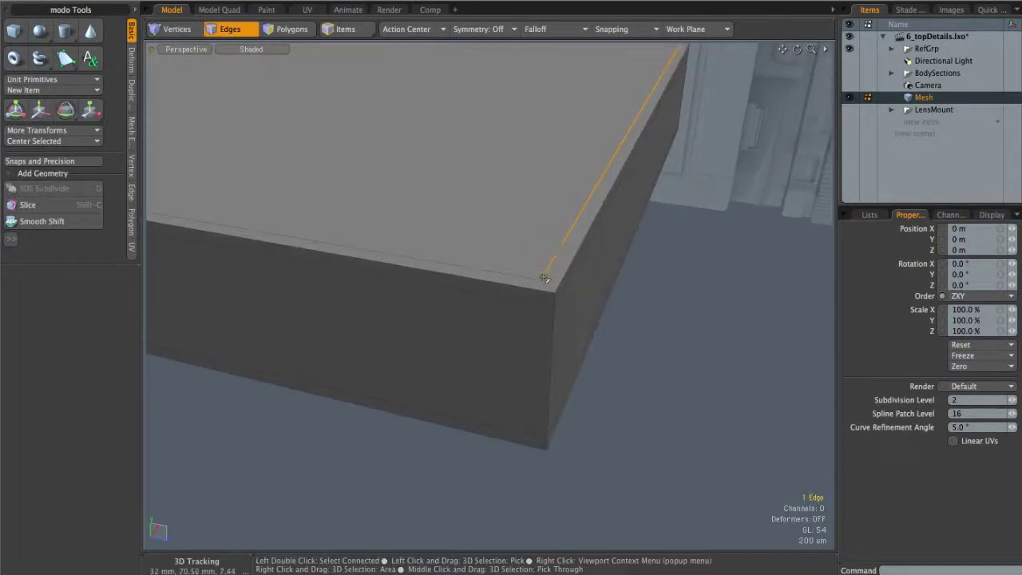
pyautogui.keyDown('alt'); pyautogui.moveTo(529, 428); pyautogui.dragTo(529, 184); pyautogui.keyUp('alt')
pyautogui.keyDown('alt'); pyautogui.moveTo(534, 146); pyautogui.dragTo(388, 173); pyautogui.keyUp('alt')
pyautogui.keyDown('alt'); pyautogui.moveTo(440, 62); pyautogui.dragTo(645, 248); pyautogui.keyUp('alt')
pyautogui.click(645, 249)
pyautogui.keyDown('alt'); pyautogui.moveTo(636, 292); pyautogui.dragTo(605, 291); pyautogui.keyUp('alt')
pyautogui.keyDown('alt'); pyautogui.keyDown('shift'); pyautogui.moveTo(606, 290); pyautogui.dragTo(542, 207); pyautogui.keyUp('shift'); pyautogui.keyUp('alt')
pyautogui.press('c')
pyautogui.click(493, 234)
pyautogui.click(518, 281)
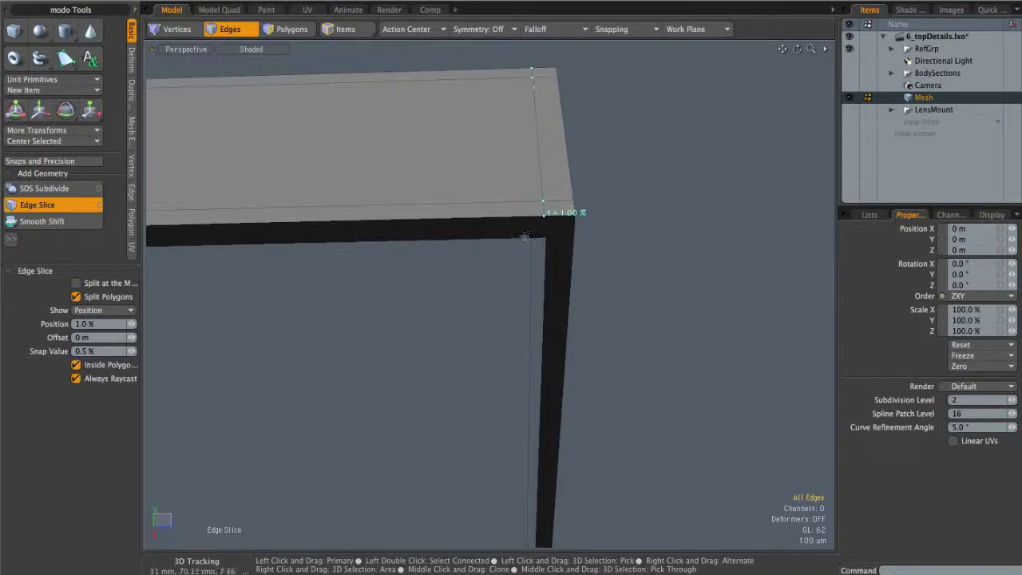
pyautogui.keyDown('alt'); pyautogui.moveTo(545, 236); pyautogui.dragTo(502, 154); pyautogui.keyUp('alt')
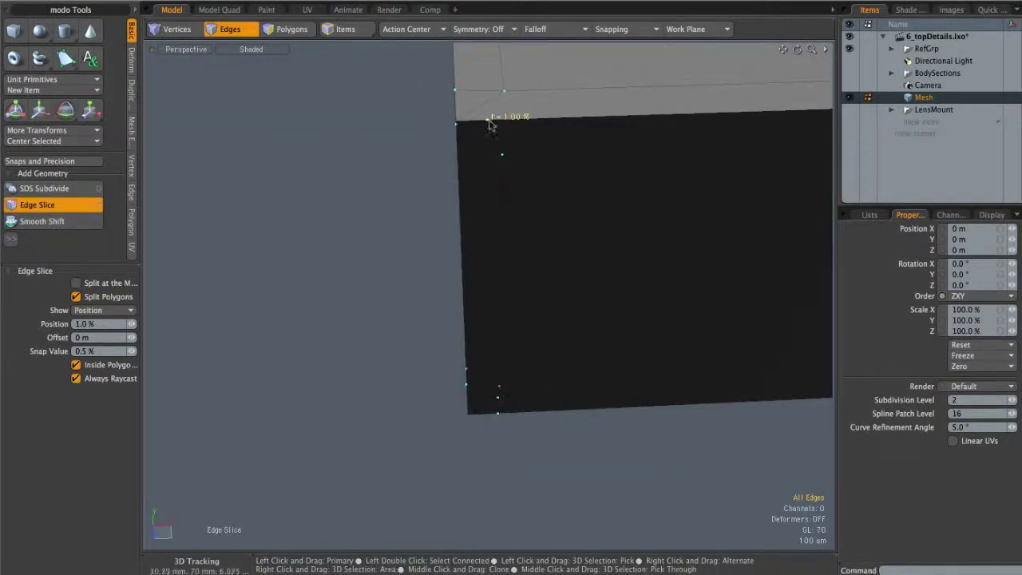
pyautogui.press('space')
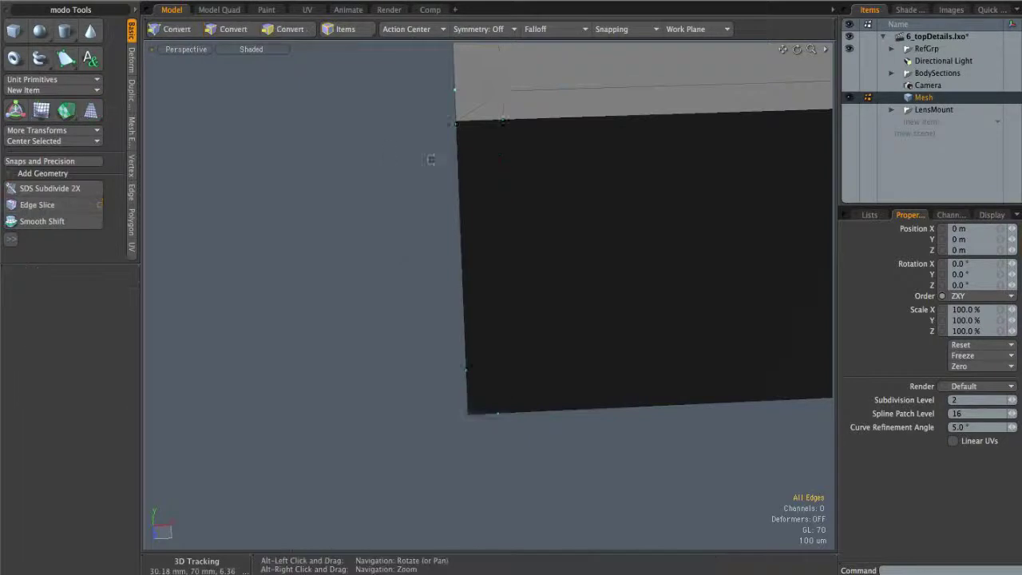
# - Preview the block subdivided and examine how sharply its sliced square corner holds
pyautogui.keyDown('alt'); pyautogui.moveTo(388, 155); pyautogui.dragTo(570, 175); pyautogui.keyUp('alt')
pyautogui.keyDown('alt'); pyautogui.moveTo(590, 209); pyautogui.dragTo(568, 193); pyautogui.keyUp('alt')
pyautogui.click(641, 252)
pyautogui.keyDown('alt'); pyautogui.moveTo(640, 250); pyautogui.dragTo(410, 273); pyautogui.keyUp('alt')
pyautogui.press('Tab')
pyautogui.keyDown('alt'); pyautogui.moveTo(490, 269); pyautogui.dragTo(402, 248); pyautogui.keyUp('alt')
pyautogui.keyDown('alt'); pyautogui.moveTo(458, 269); pyautogui.dragTo(414, 248); pyautogui.keyUp('alt')
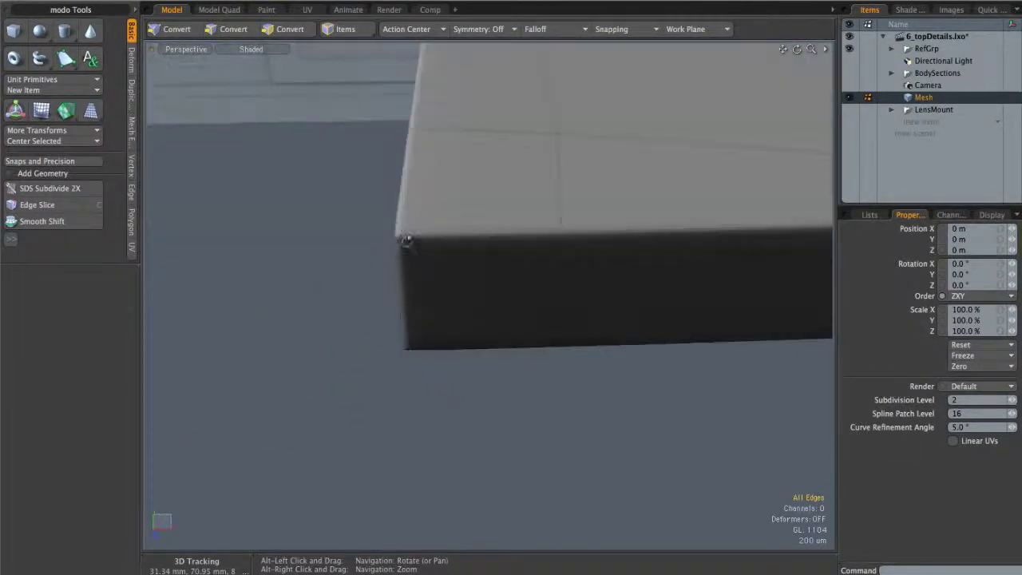
pyautogui.press('Tab')
# - Add a single Loop Slice in Free mode at 2% across the wall beside the square corner
pyautogui.scroll(-2, 566, 234)
pyautogui.keyDown('alt'); pyautogui.moveTo(566, 234); pyautogui.dragTo(513, 262); pyautogui.keyUp('alt')
pyautogui.hotkey('alt', 'c')
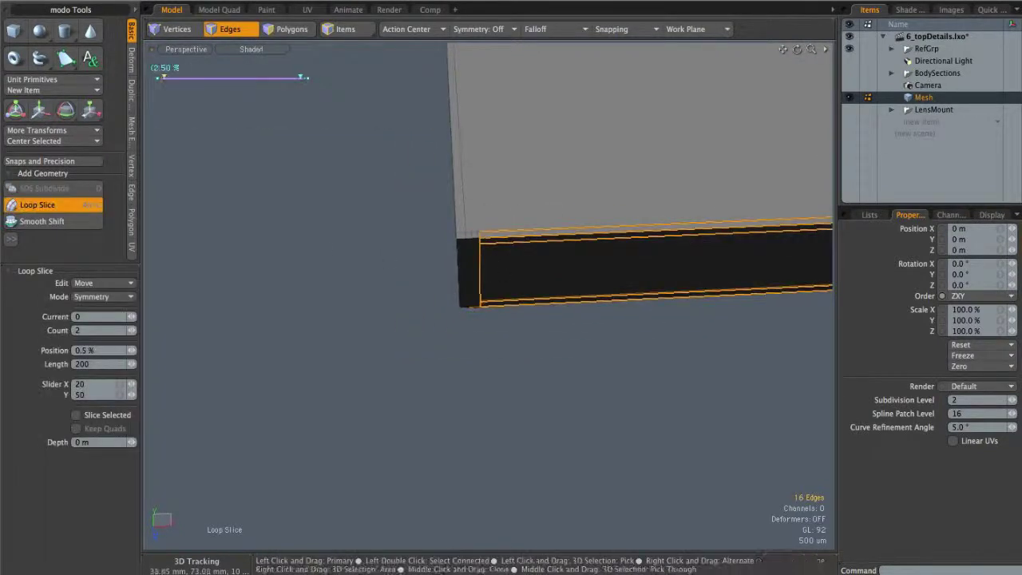
pyautogui.click(79, 300)
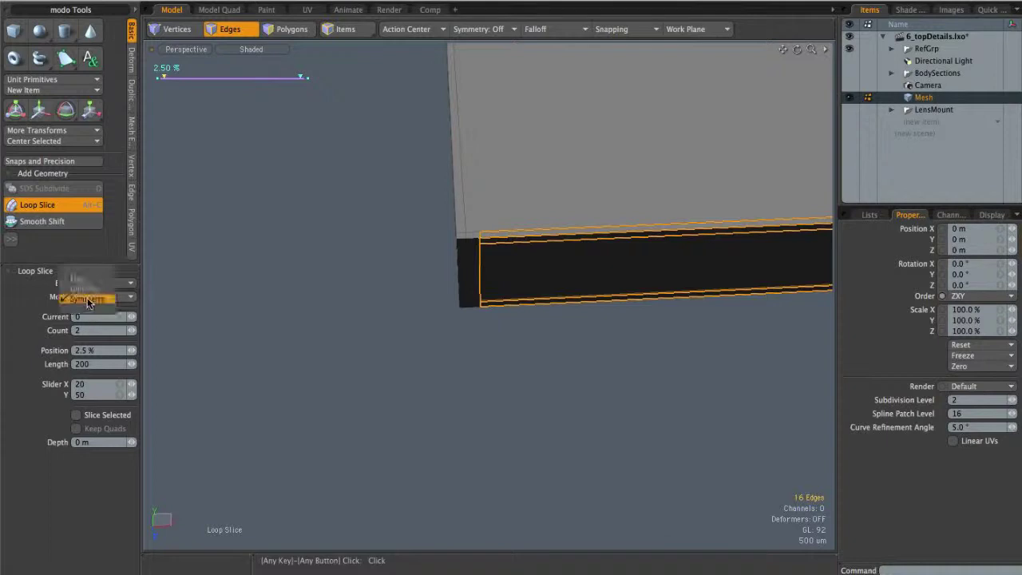
pyautogui.click(80, 275)
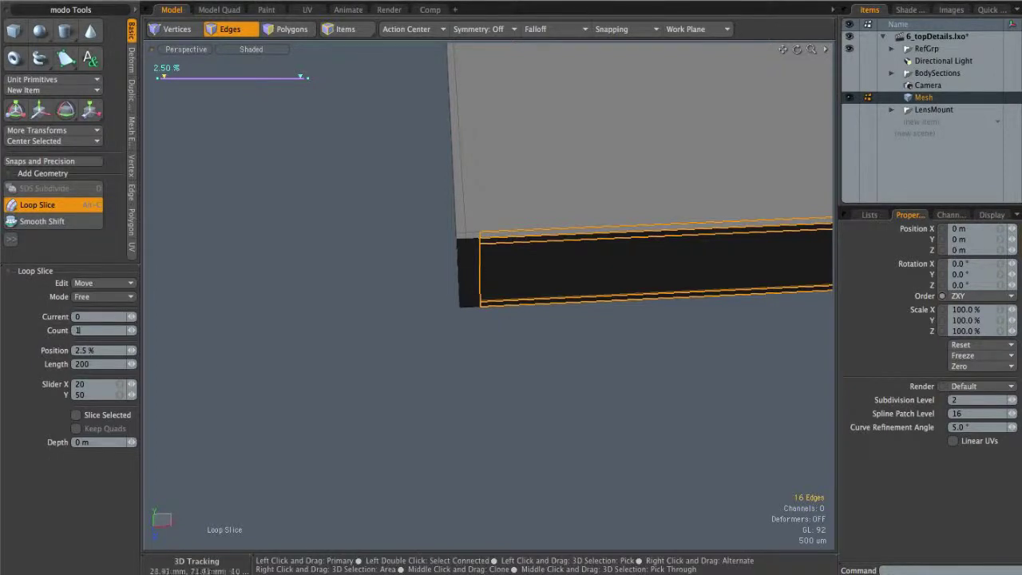
pyautogui.click(706, 231)
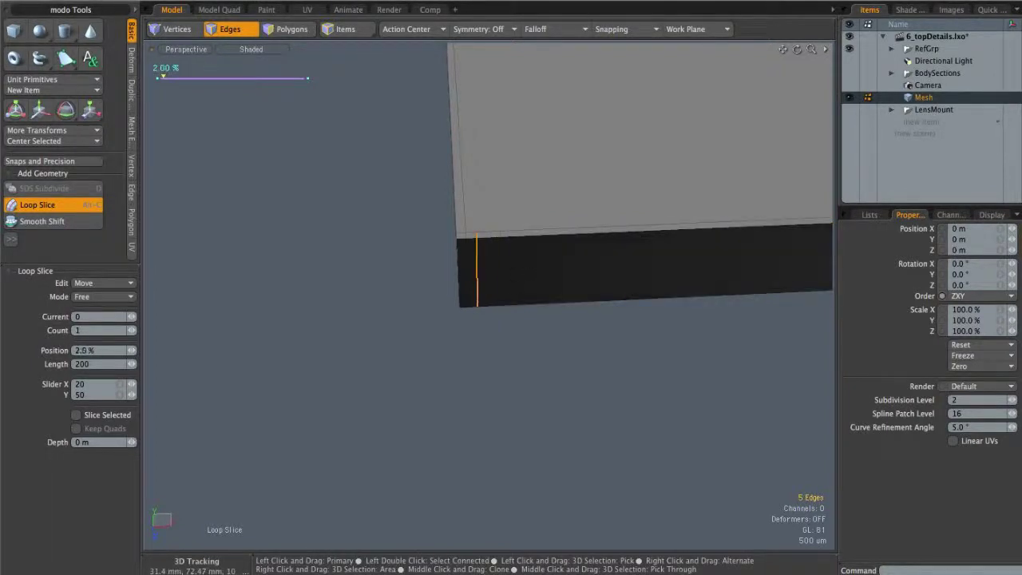
pyautogui.press('space')
# - Use Edge Slice to continue the new cut across the narrow strip on the top face near the corner
pyautogui.keyDown('alt'); pyautogui.moveTo(483, 235); pyautogui.dragTo(491, 281); pyautogui.keyUp('alt')
pyautogui.hotkey('alt', 'c')
pyautogui.click(486, 228)
pyautogui.keyDown('alt'); pyautogui.keyDown('shift'); pyautogui.moveTo(489, 233); pyautogui.dragTo(554, 313); pyautogui.keyUp('shift'); pyautogui.keyUp('alt')
pyautogui.scroll(-3, 551, 312)
pyautogui.keyDown('alt'); pyautogui.keyDown('shift'); pyautogui.moveTo(459, 314); pyautogui.dragTo(540, 273); pyautogui.keyUp('shift'); pyautogui.keyUp('alt')
pyautogui.scroll(5, 422, 304)
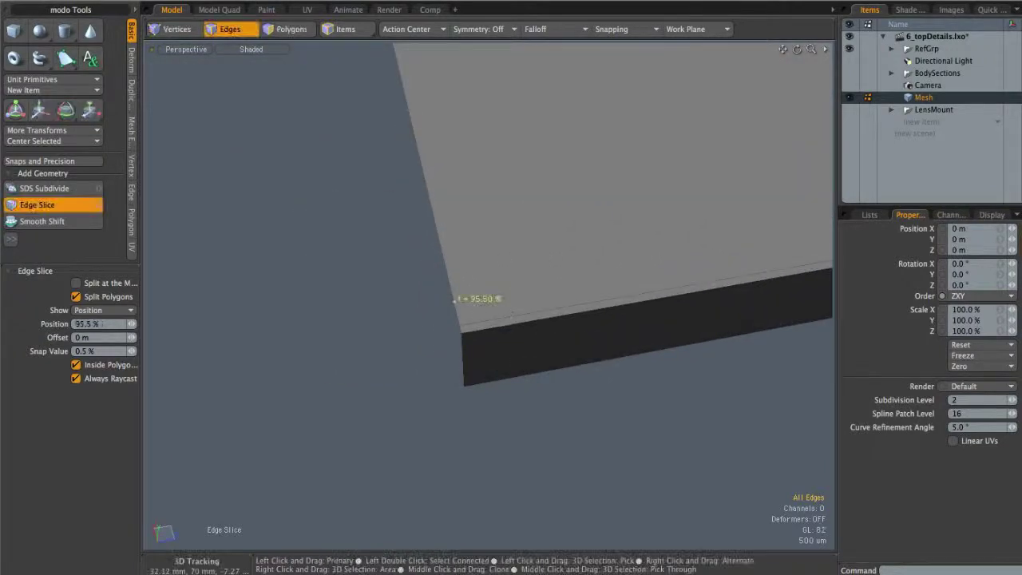
pyautogui.press('q')
# - Slice the block with two straight cuts near the rounded corner, one lengthwise and one crosswise at about Z 5.25 mm
pyautogui.keyDown('alt'); pyautogui.moveTo(454, 310); pyautogui.dragTo(629, 275); pyautogui.keyUp('alt')
pyautogui.scroll(-4, 503, 327)
pyautogui.hotkey('ctrl', 'space')
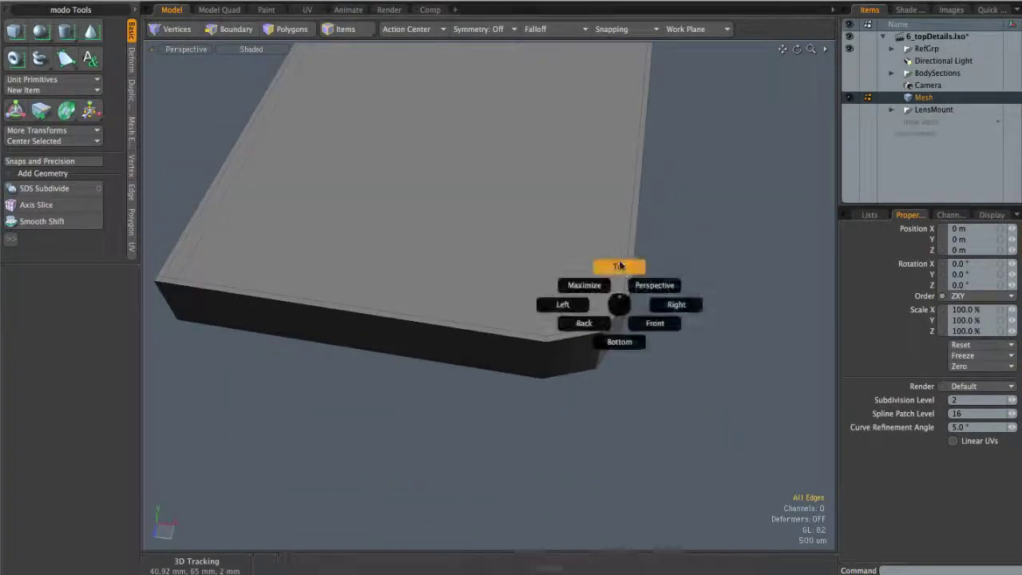
pyautogui.click(605, 264)
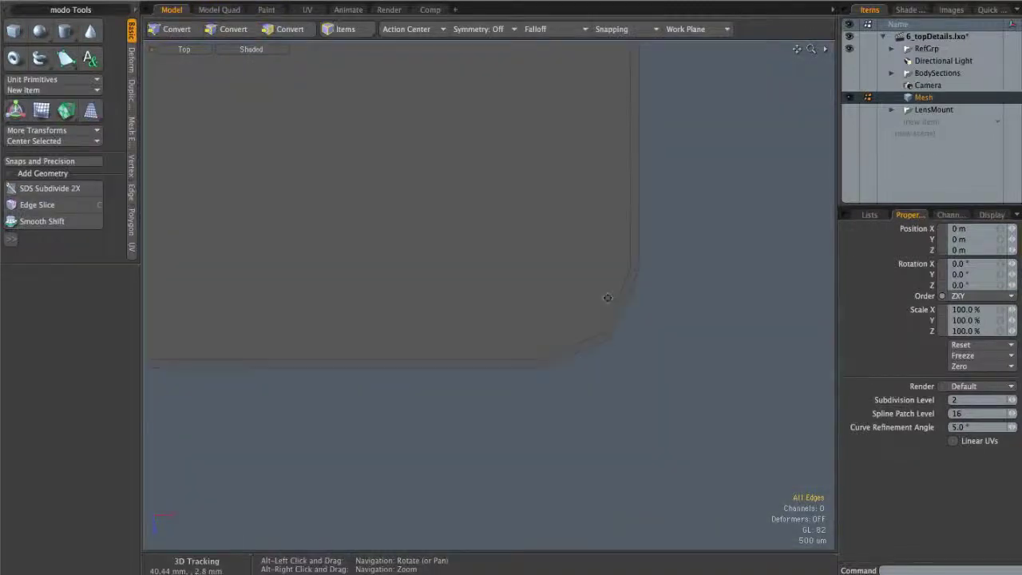
pyautogui.press('Tab')
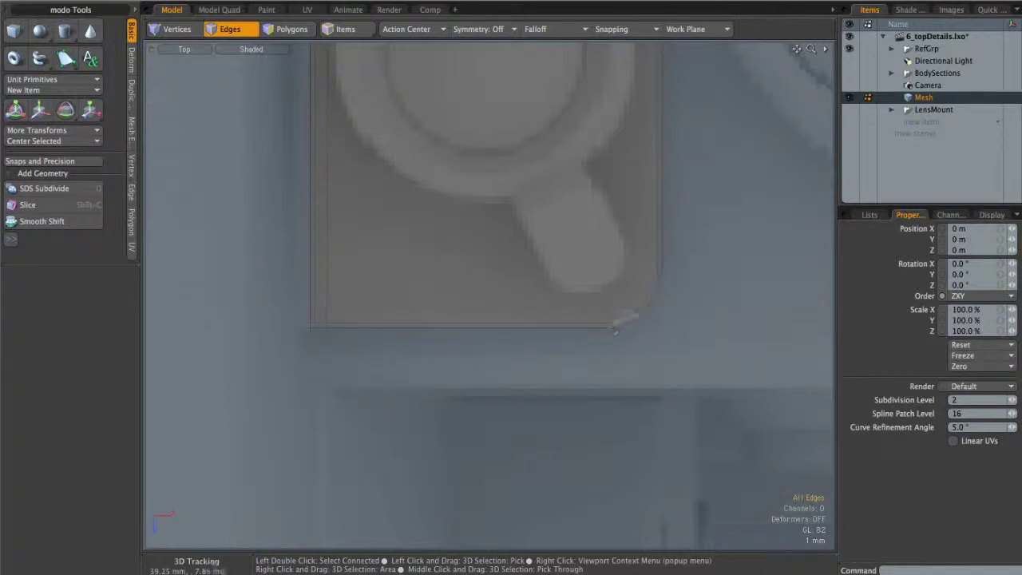
pyautogui.scroll(-4, 570, 274)
pyautogui.keyDown('alt'); pyautogui.keyDown('shift'); pyautogui.moveTo(573, 189); pyautogui.dragTo(580, 301); pyautogui.keyUp('shift'); pyautogui.keyUp('alt')
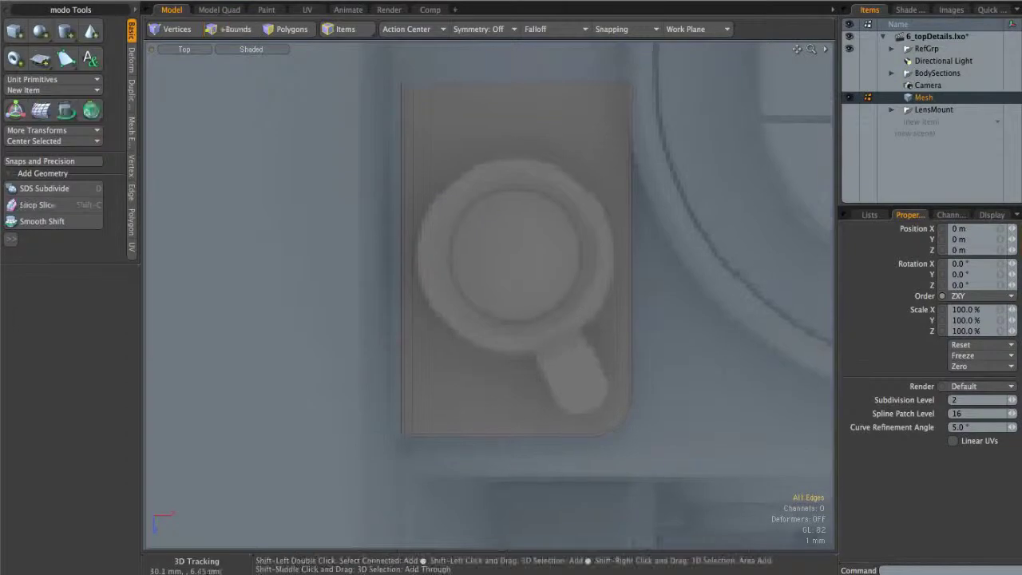
pyautogui.press('c')
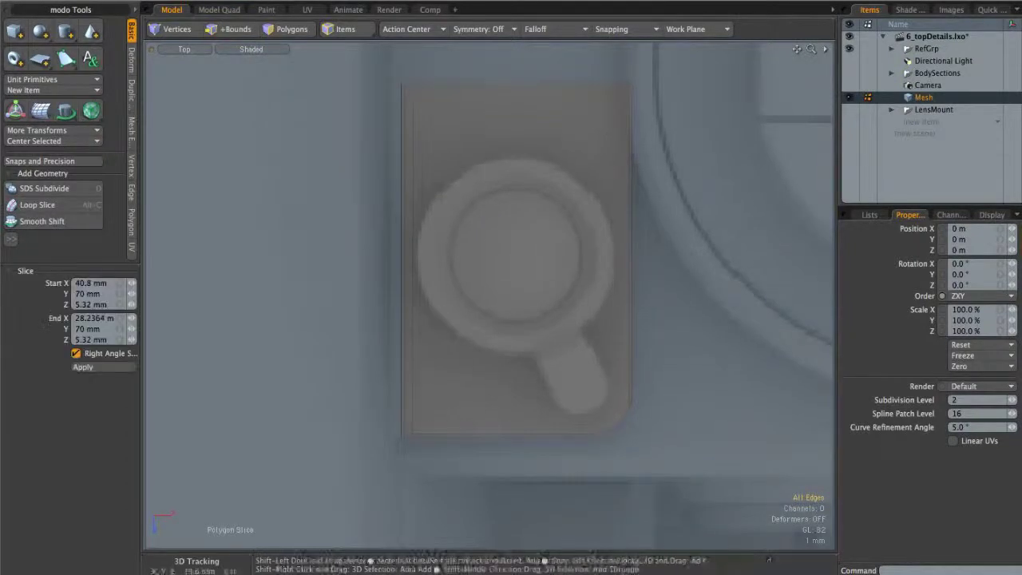
pyautogui.press('shift')
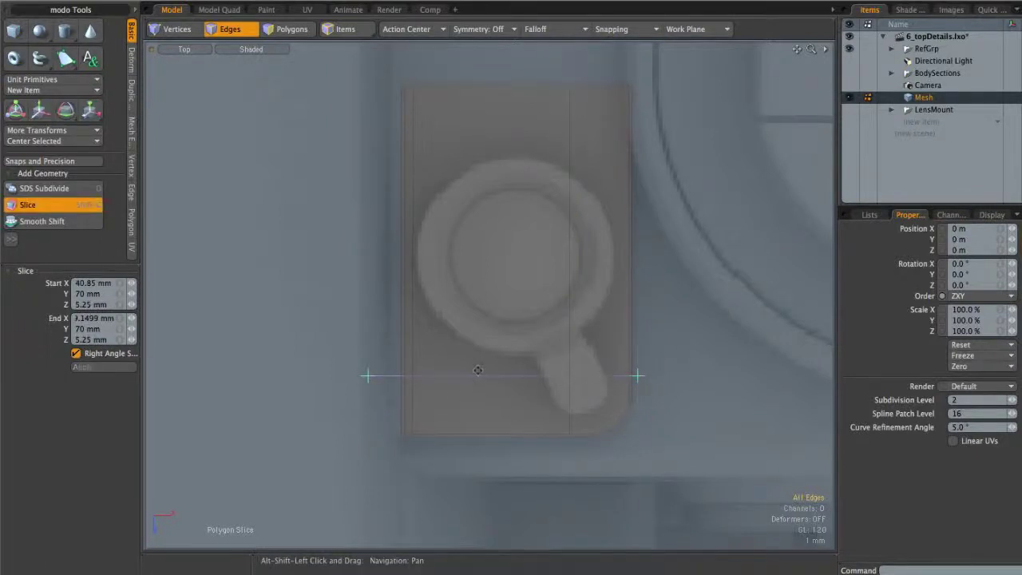
pyautogui.keyDown('alt'); pyautogui.keyDown('shift'); pyautogui.moveTo(616, 383); pyautogui.dragTo(596, 290); pyautogui.keyUp('shift'); pyautogui.keyUp('alt')
pyautogui.press('space')
# - Select the four narrow strips around the rounded corner and the vertical edge beside it to inspect the corner's supporting geometry
pyautogui.keyDown('alt'); pyautogui.moveTo(641, 312); pyautogui.dragTo(676, 325, button='right'); pyautogui.keyUp('alt')
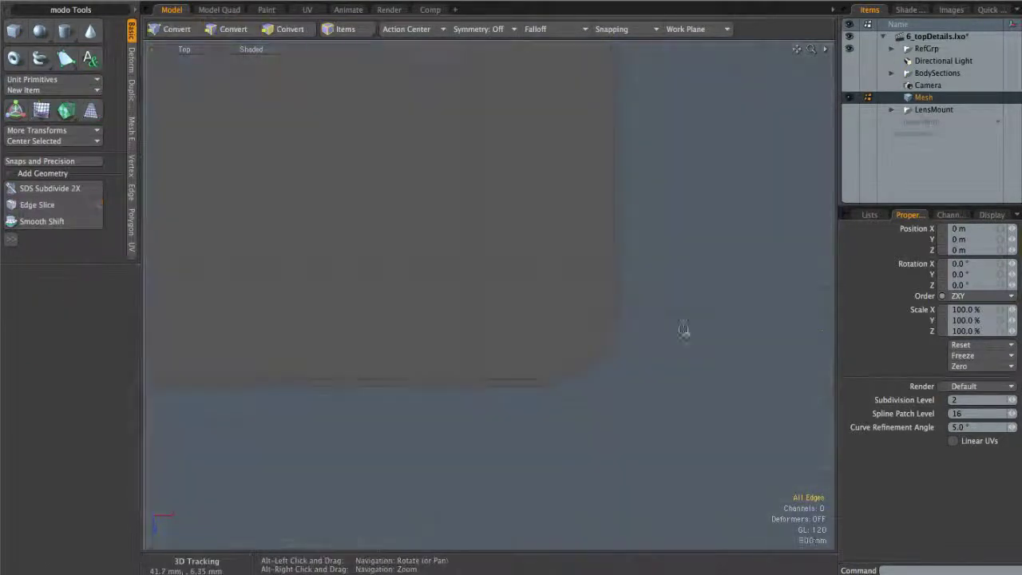
pyautogui.press('3')
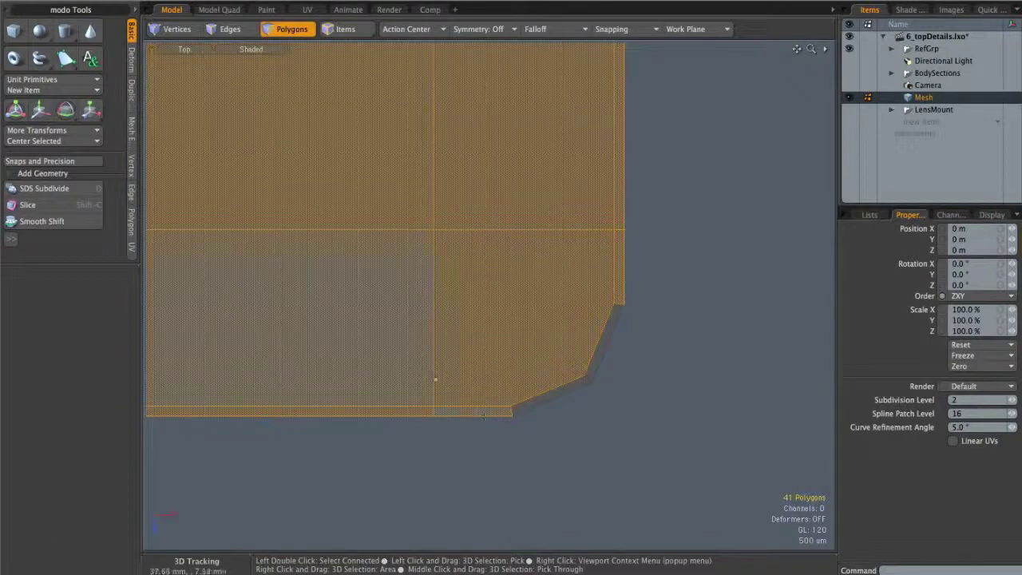
pyautogui.click(620, 261)
pyautogui.keyDown('shift'); pyautogui.click(617, 319); pyautogui.keyUp('shift')
pyautogui.keyDown('shift'); pyautogui.click(540, 399); pyautogui.keyUp('shift')
pyautogui.keyDown('shift'); pyautogui.click(487, 414); pyautogui.keyUp('shift')
pyautogui.hotkey('ctrl', 'space')
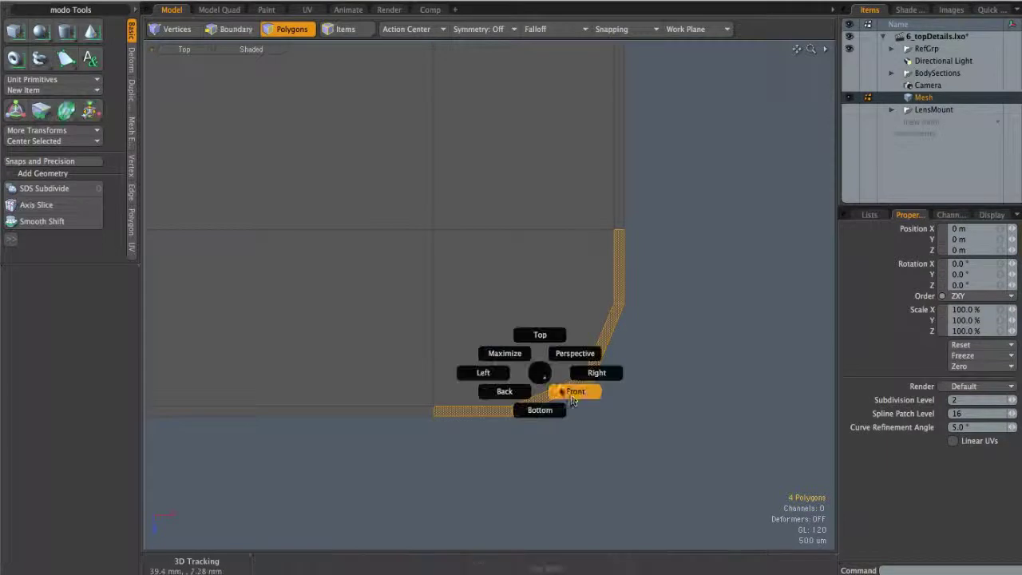
pyautogui.click(578, 351)
pyautogui.keyDown('alt'); pyautogui.moveTo(580, 352); pyautogui.dragTo(511, 221); pyautogui.keyUp('alt')
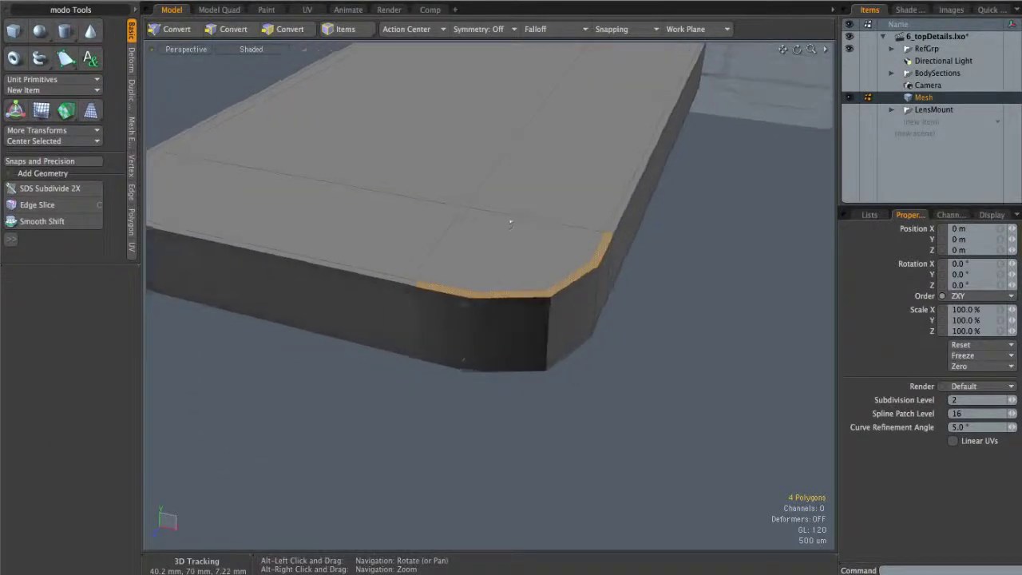
pyautogui.keyDown('alt'); pyautogui.moveTo(466, 399); pyautogui.dragTo(494, 397); pyautogui.keyUp('alt')
pyautogui.press('2')
pyautogui.click(417, 319)
pyautogui.keyDown('alt'); pyautogui.moveTo(417, 319); pyautogui.dragTo(440, 296); pyautogui.keyUp('alt')
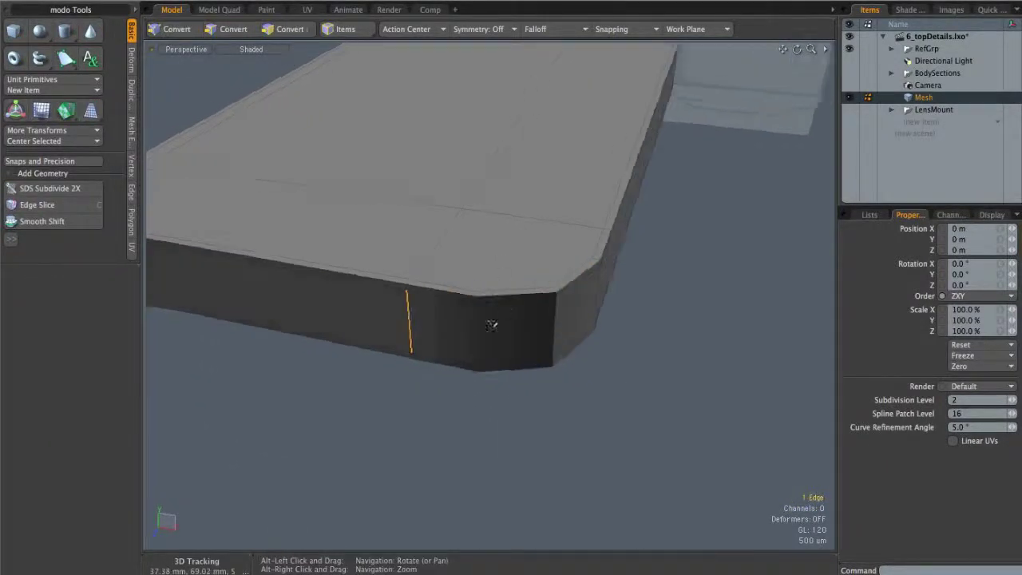
pyautogui.keyDown('alt'); pyautogui.moveTo(502, 324); pyautogui.dragTo(553, 343); pyautogui.keyUp('alt')
# - Turn on subdivision for the block and check its shape against the reference from above
pyautogui.hotkey('ctrl', 'space')
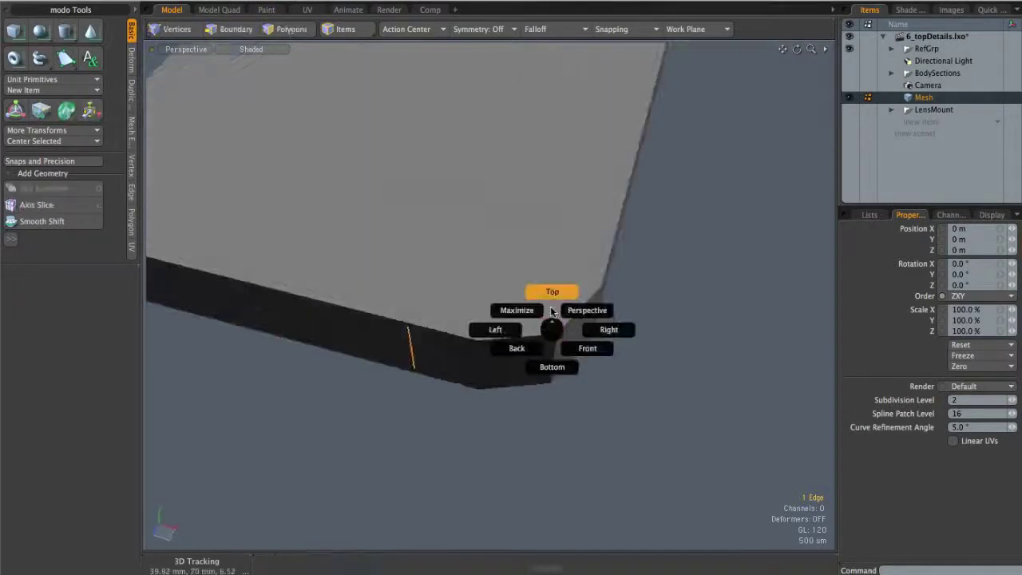
pyautogui.click(551, 289)
pyautogui.keyDown('ctrl'); pyautogui.keyDown('alt'); pyautogui.moveTo(666, 306); pyautogui.dragTo(594, 339); pyautogui.keyUp('alt'); pyautogui.keyUp('ctrl')
pyautogui.keyDown('ctrl'); pyautogui.keyDown('alt'); pyautogui.moveTo(653, 287); pyautogui.dragTo(583, 303); pyautogui.keyUp('alt'); pyautogui.keyUp('ctrl')
pyautogui.hotkey('ctrl', 'space')
pyautogui.click(638, 312)
pyautogui.hotkey('ctrl', 'space')
pyautogui.click(582, 267)
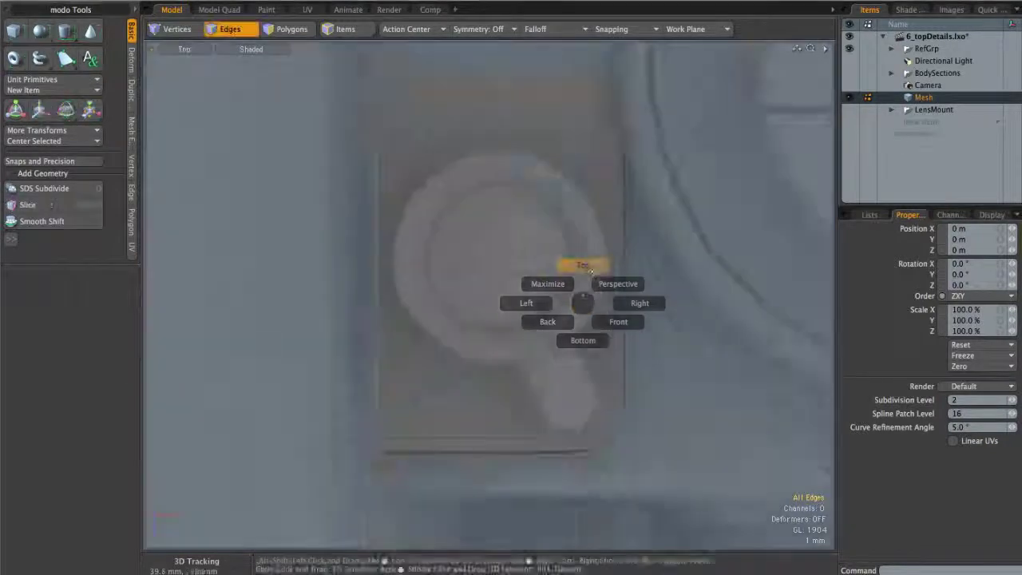
# - Mirror the whole block along the Z axis at its open end, with the mirror centre at Z -7.4252 mm
pyautogui.keyDown('alt'); pyautogui.keyDown('shift'); pyautogui.moveTo(579, 257); pyautogui.dragTo(589, 431); pyautogui.keyUp('shift'); pyautogui.keyUp('alt')
pyautogui.keyDown('ctrl'); pyautogui.keyDown('alt'); pyautogui.moveTo(583, 367); pyautogui.dragTo(514, 335); pyautogui.keyUp('alt'); pyautogui.keyUp('ctrl')
pyautogui.keyDown('alt'); pyautogui.keyDown('shift'); pyautogui.moveTo(512, 240); pyautogui.dragTo(542, 274); pyautogui.keyUp('shift'); pyautogui.keyUp('alt')
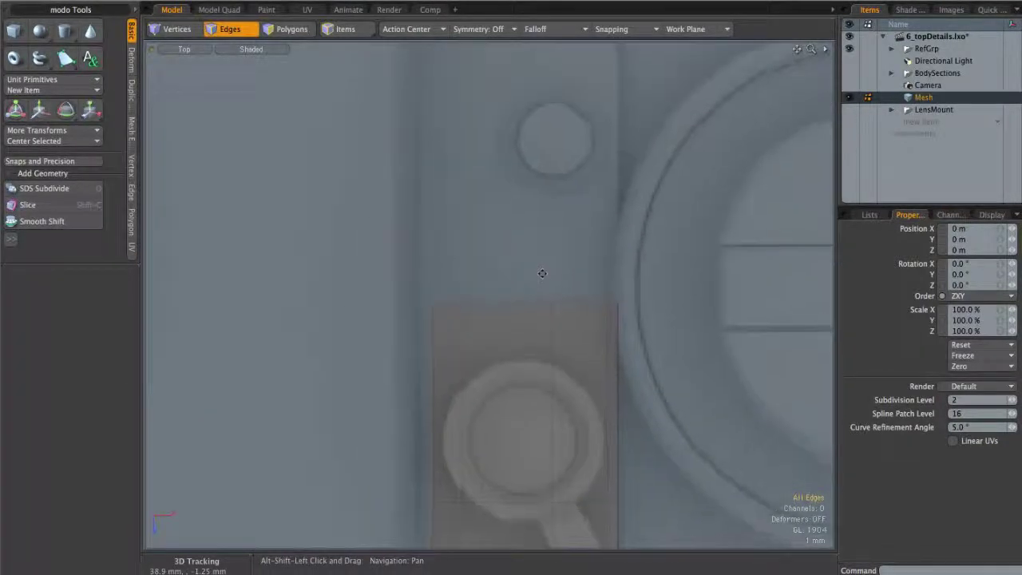
pyautogui.press('3')
pyautogui.doubleClick(525, 354)
pyautogui.keyDown('ctrl'); pyautogui.keyDown('alt'); pyautogui.moveTo(491, 339); pyautogui.dragTo(529, 321); pyautogui.keyUp('alt'); pyautogui.keyUp('ctrl')
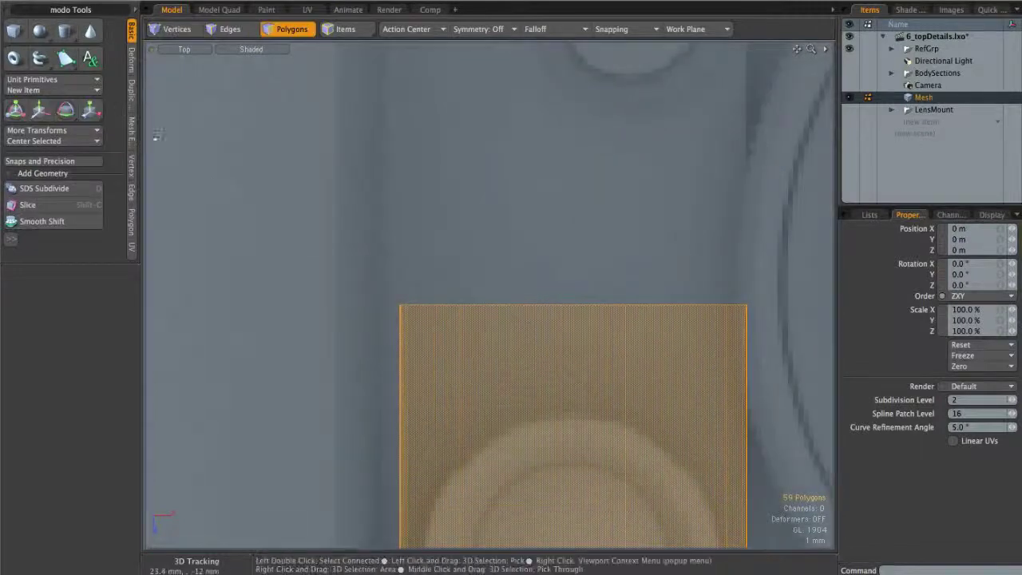
pyautogui.click(134, 94)
pyautogui.click(32, 60)
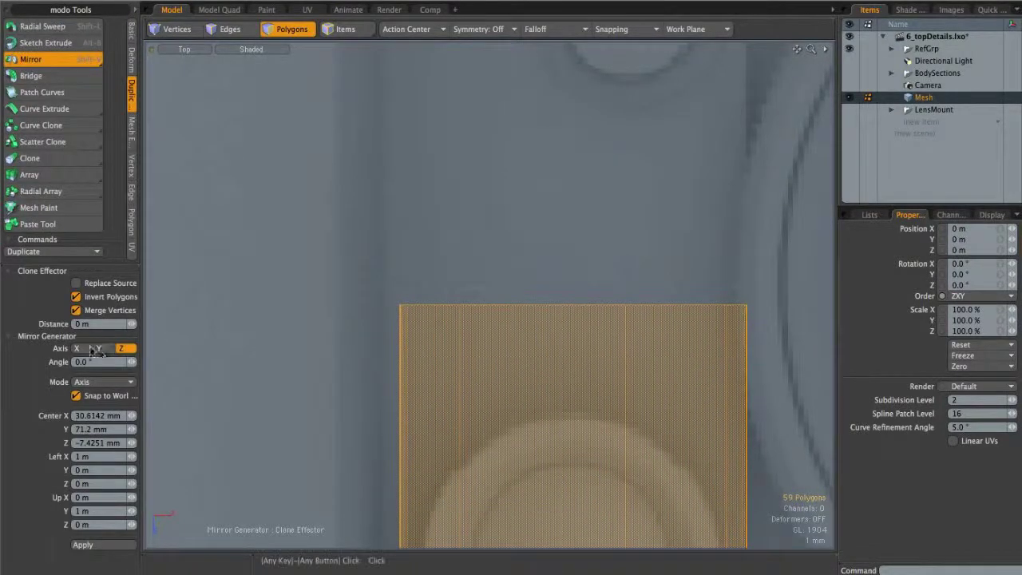
pyautogui.keyDown('alt'); pyautogui.scroll(10, 402, 305); pyautogui.keyUp('alt')
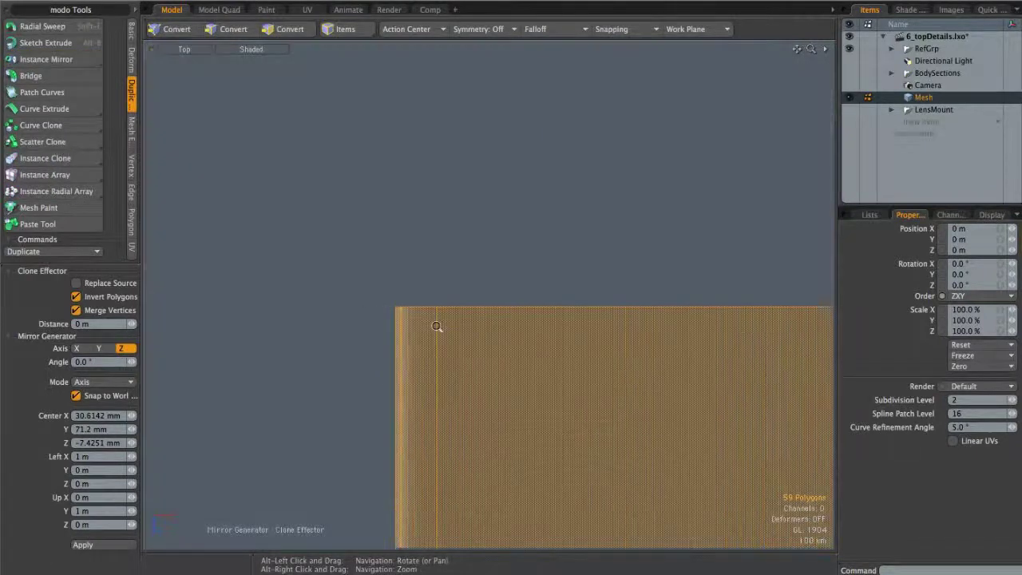
pyautogui.keyDown('alt'); pyautogui.scroll(5, 479, 311); pyautogui.keyUp('alt')
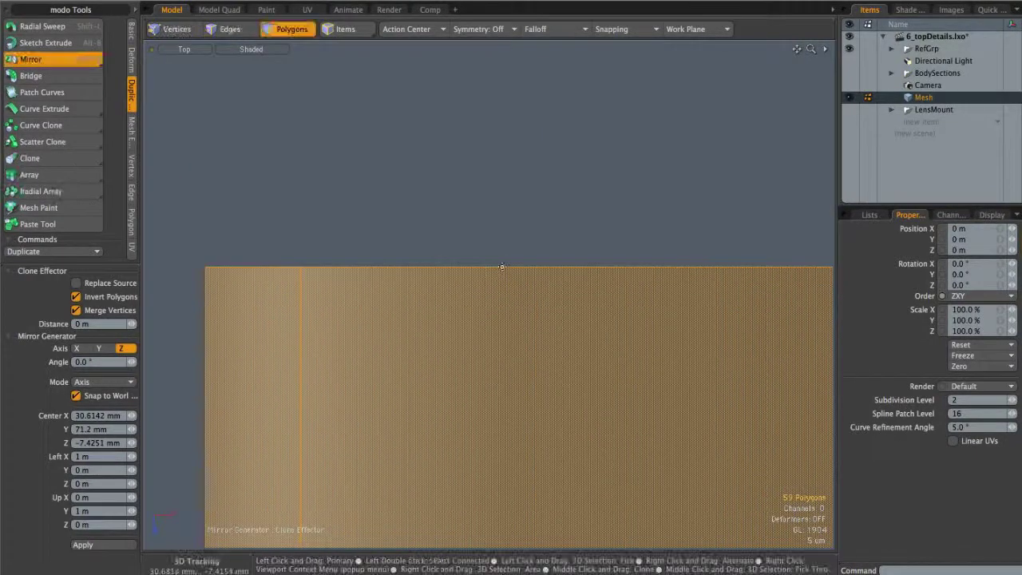
pyautogui.click(502, 266)
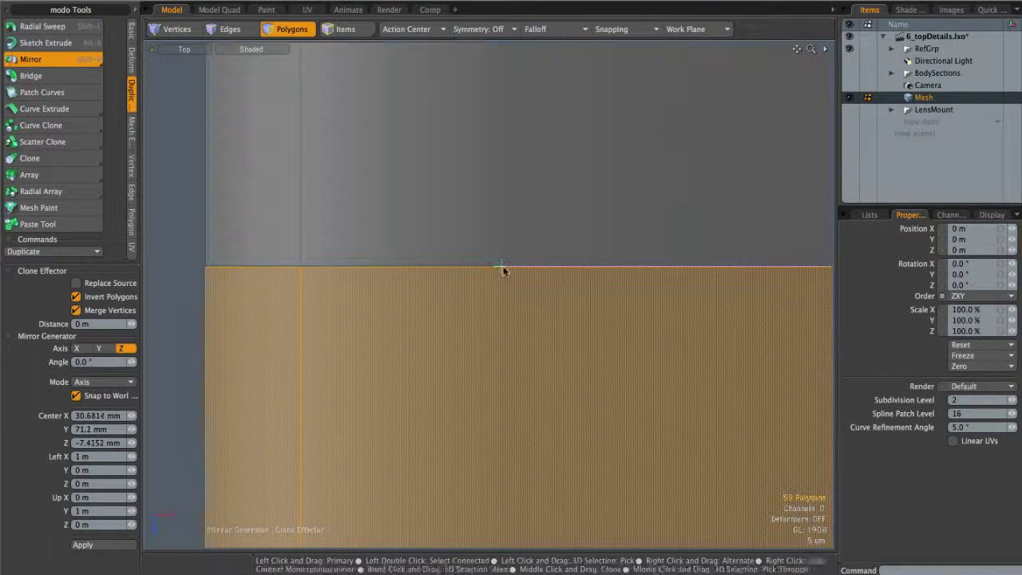
pyautogui.keyDown('alt'); pyautogui.scroll(-10, 694, 247); pyautogui.keyUp('alt')
pyautogui.keyDown('alt'); pyautogui.keyDown('shift'); pyautogui.moveTo(678, 248); pyautogui.dragTo(222, 258); pyautogui.keyUp('shift'); pyautogui.keyUp('alt')
pyautogui.hotkey('ctrl', 'space')
pyautogui.click(419, 246)
pyautogui.press('space')
# - Select all the vertices along the middle seam where the plate's two mirrored halves meet, including those on the underside
pyautogui.click(255, 300)
pyautogui.keyDown('alt'); pyautogui.moveTo(470, 337); pyautogui.dragTo(499, 261); pyautogui.keyUp('alt')
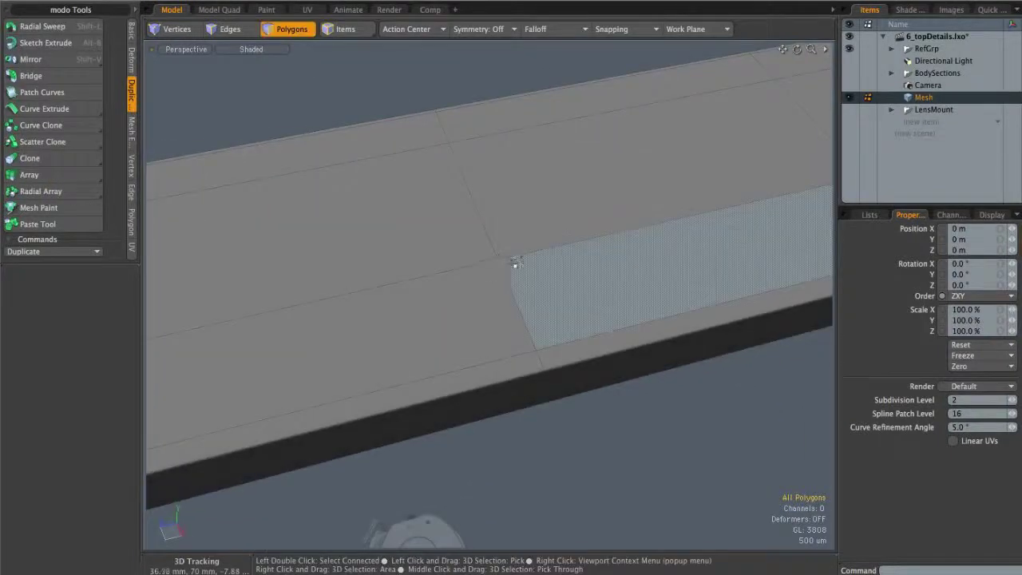
pyautogui.press('1')
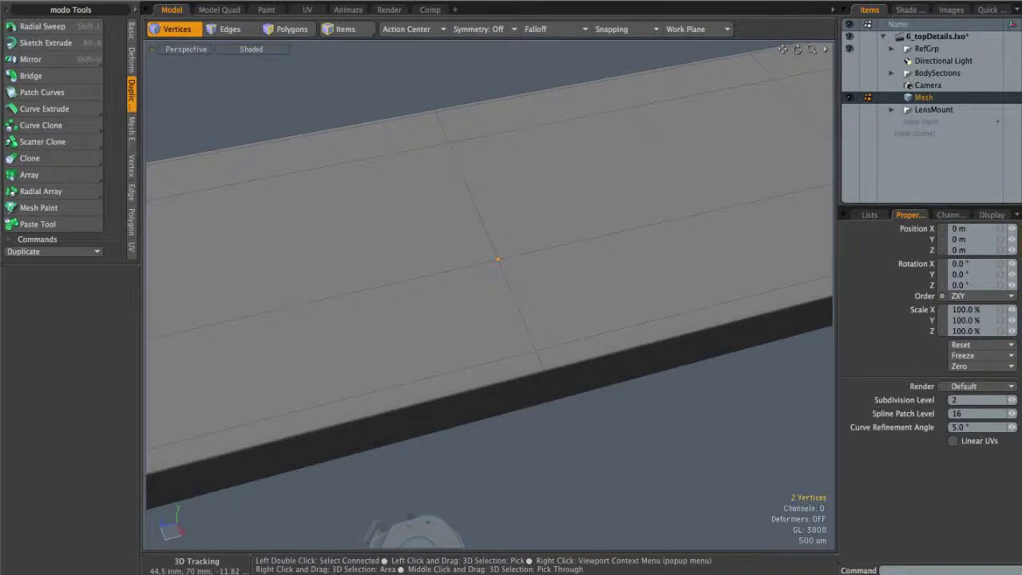
pyautogui.keyDown('alt'); pyautogui.moveTo(581, 365); pyautogui.dragTo(570, 214); pyautogui.keyUp('alt')
pyautogui.moveTo(376, 353); pyautogui.dragTo(572, 334, button='right')
pyautogui.scroll(3, 551, 312)
pyautogui.keyDown('alt'); pyautogui.moveTo(529, 295); pyautogui.dragTo(507, 107); pyautogui.keyUp('alt')
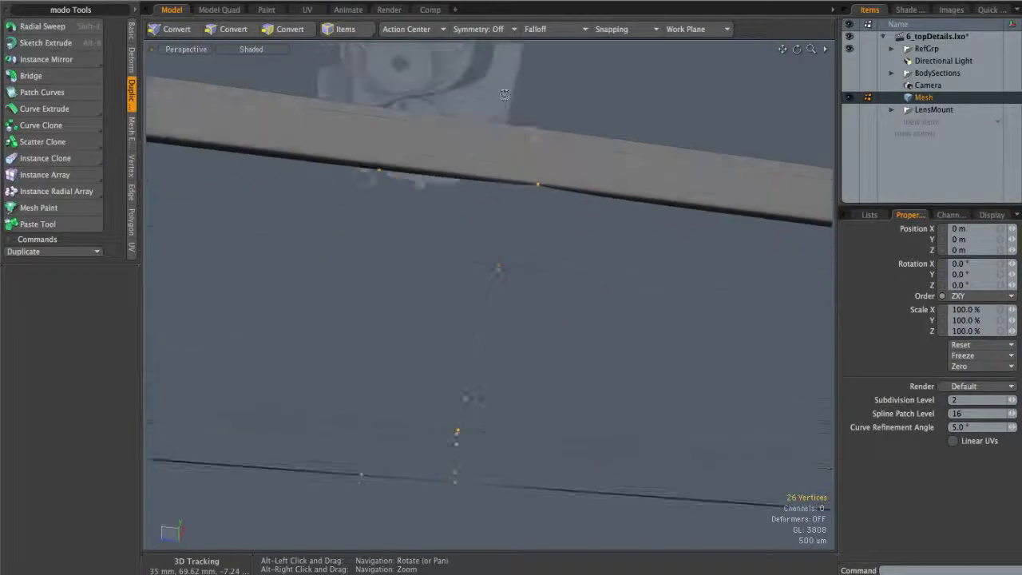
pyautogui.keyDown('alt'); pyautogui.moveTo(389, 186); pyautogui.dragTo(478, 185); pyautogui.keyUp('alt')
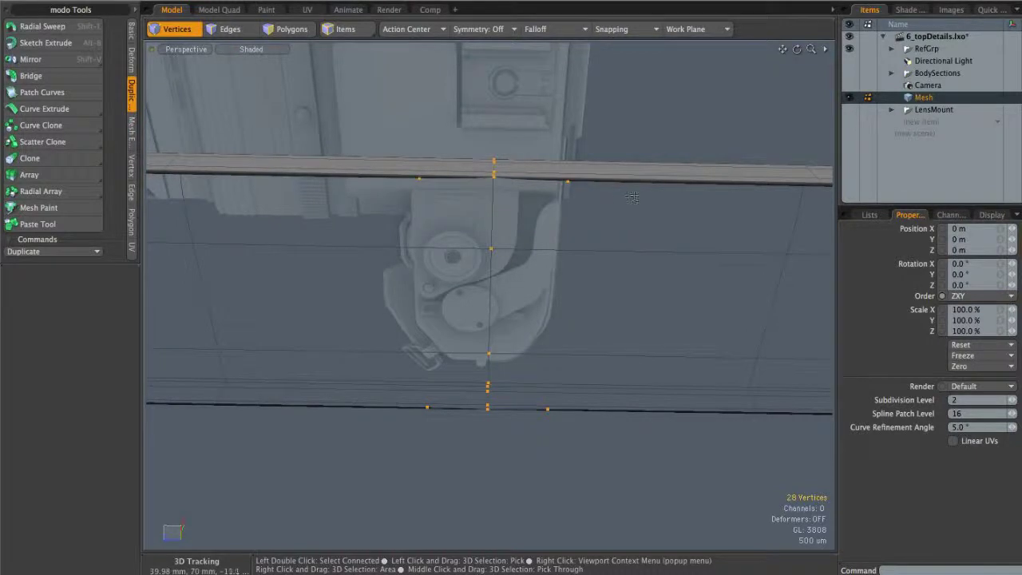
pyautogui.keyDown('alt'); pyautogui.moveTo(598, 162); pyautogui.dragTo(601, 142); pyautogui.keyUp('alt')
pyautogui.keyDown('alt'); pyautogui.moveTo(552, 174); pyautogui.dragTo(530, 245); pyautogui.keyUp('alt')
# - Flatten the seam vertices to 0% scale along Z and merge them using the Automatic range
pyautogui.press('r')
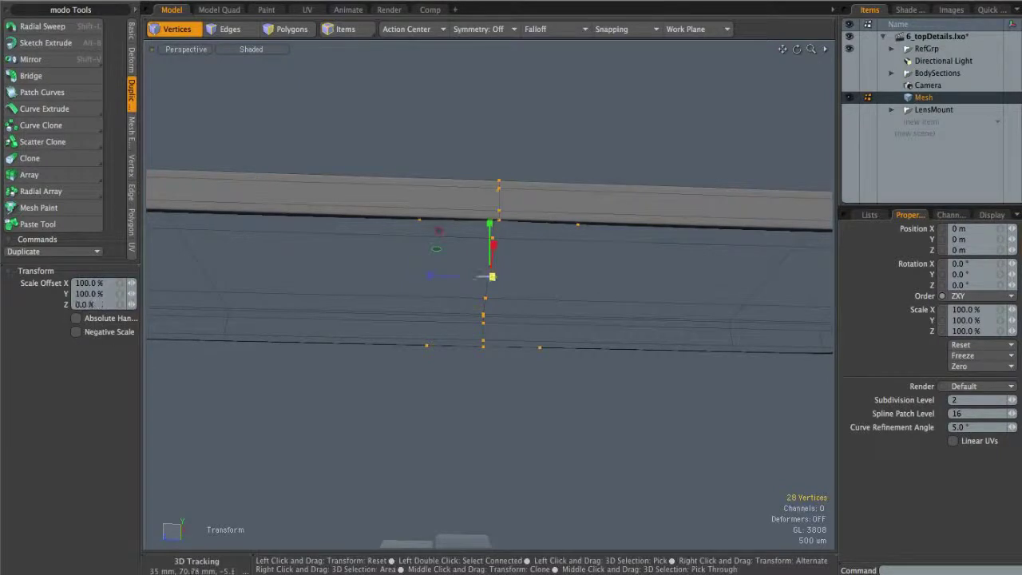
pyautogui.click(132, 177)
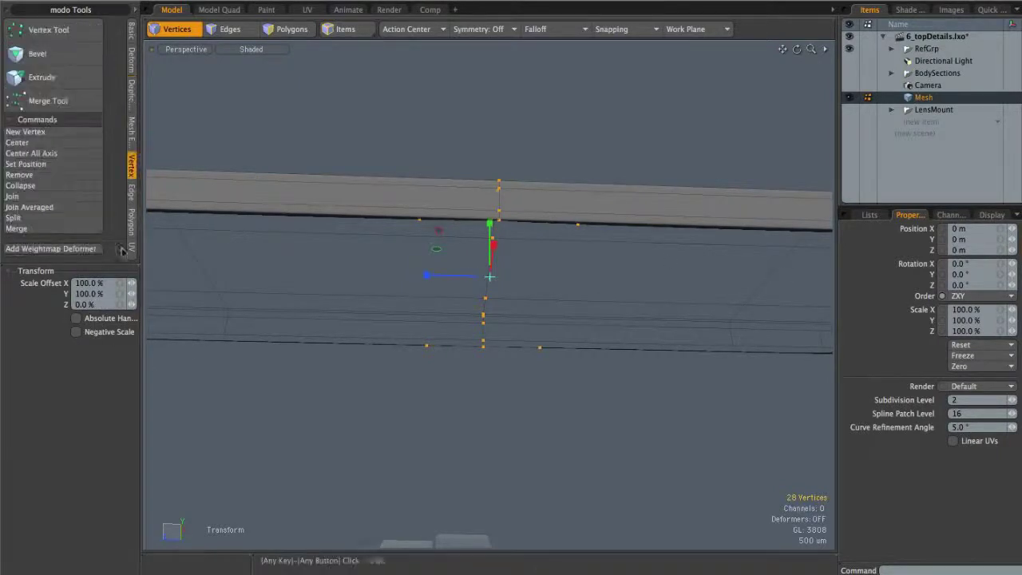
pyautogui.click(20, 231)
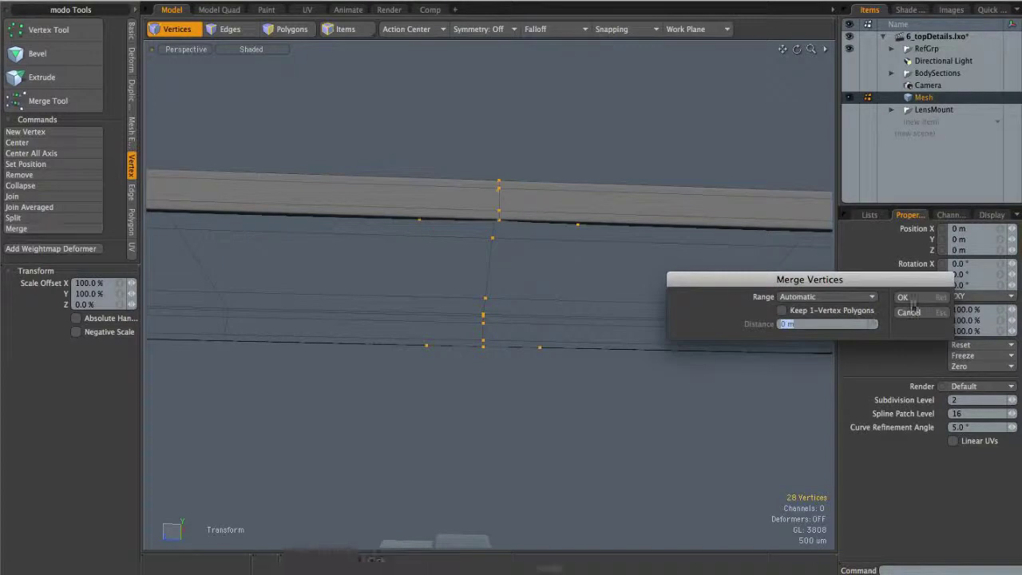
pyautogui.click(898, 300)
pyautogui.click(874, 305)
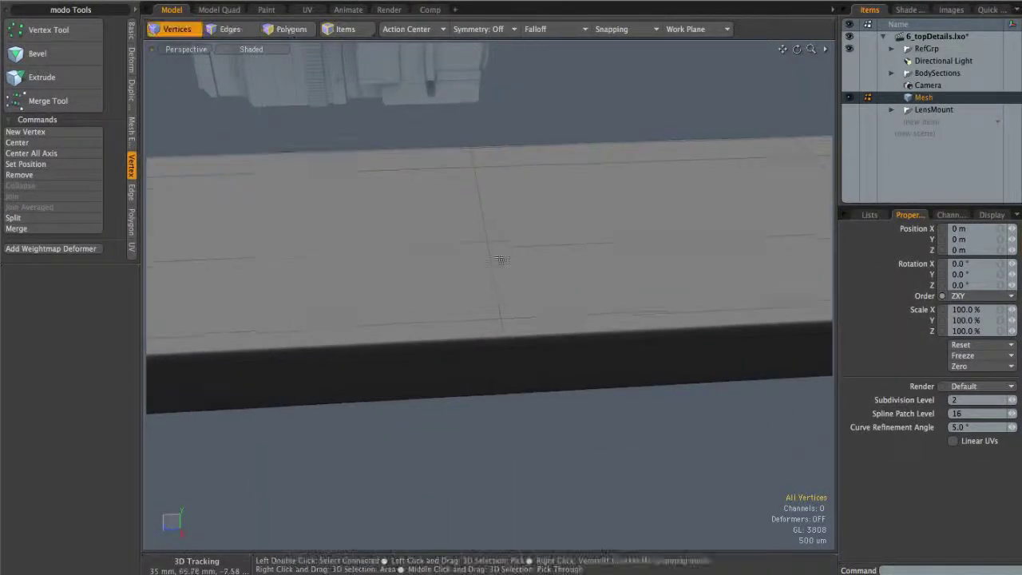
pyautogui.click(489, 248)
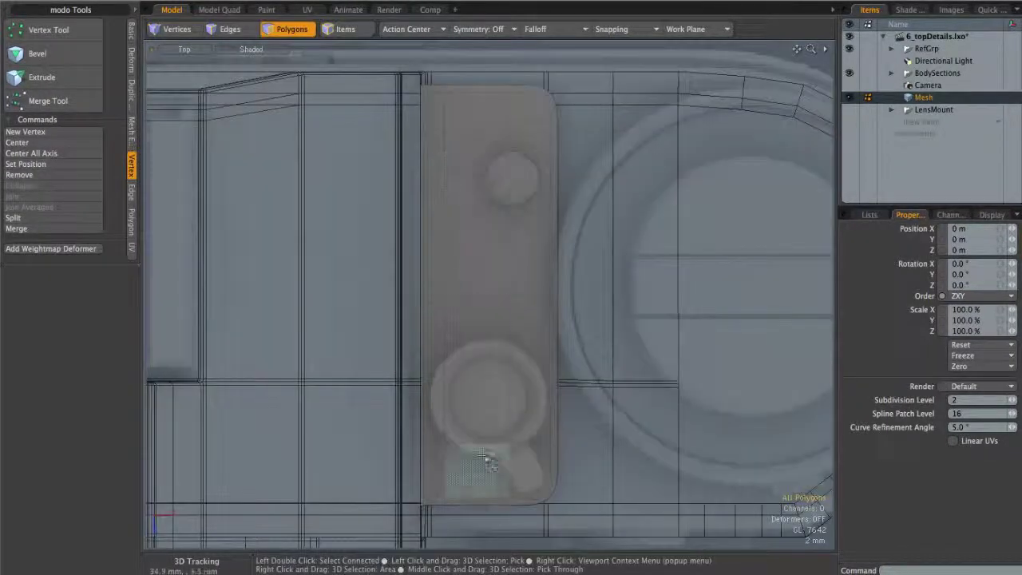
# - In the front view, select the plate's end polygons beside the sloped body wall and move them 50 um in X
pyautogui.hotkey('ctrl', 'space')
pyautogui.click(526, 360)
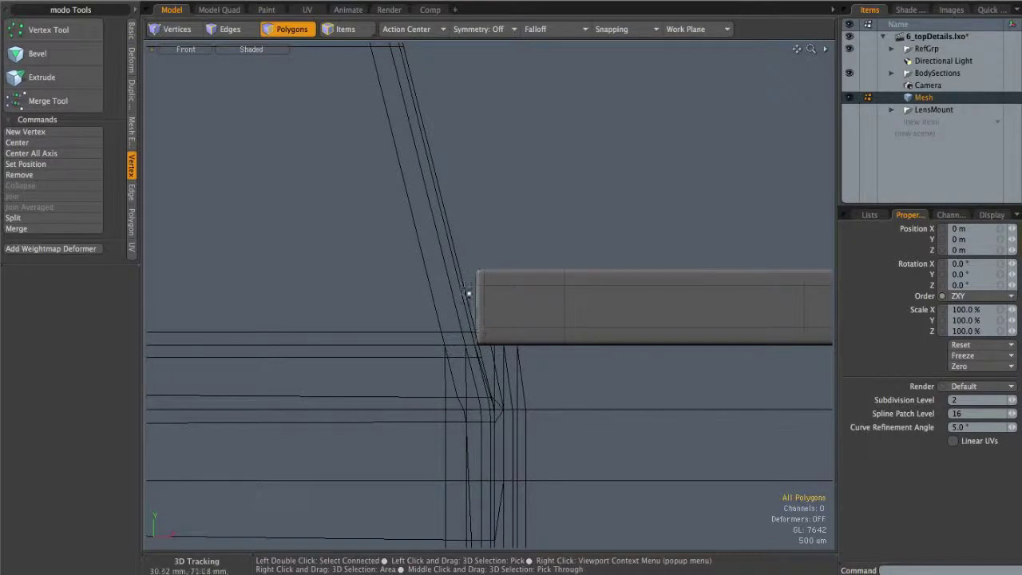
pyautogui.keyDown('alt'); pyautogui.keyDown('shift'); pyautogui.moveTo(473, 334); pyautogui.dragTo(416, 316); pyautogui.keyUp('shift'); pyautogui.keyUp('alt')
pyautogui.keyDown('ctrl'); pyautogui.keyDown('alt'); pyautogui.moveTo(416, 316); pyautogui.dragTo(519, 240); pyautogui.keyUp('alt'); pyautogui.keyUp('ctrl')
pyautogui.moveTo(499, 164)
pyautogui.mouseDown(button='right')
pyautogui.moveTo(411, 449)
pyautogui.moveTo(583, 212)
pyautogui.mouseUp(button='right')
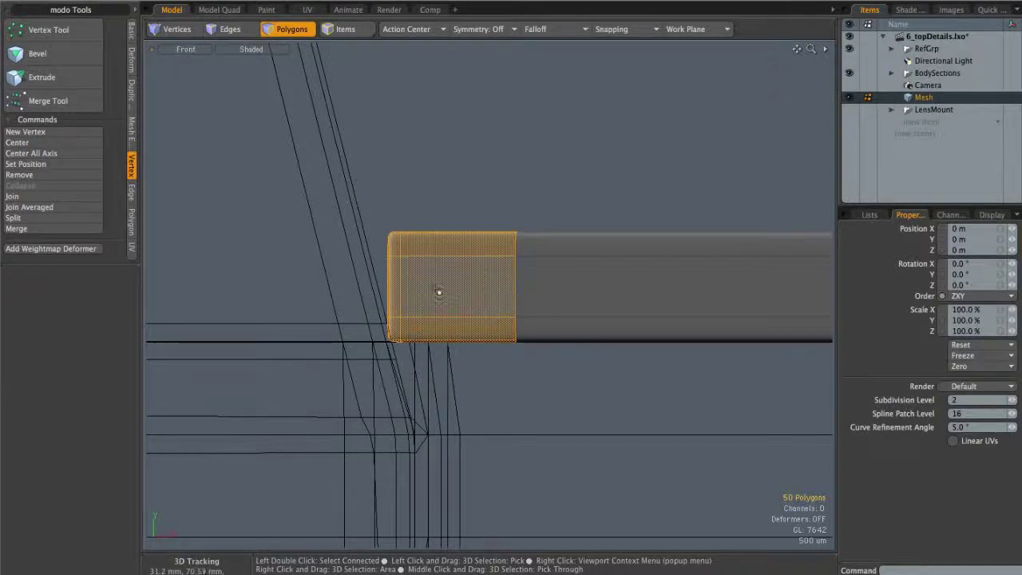
pyautogui.press('w')
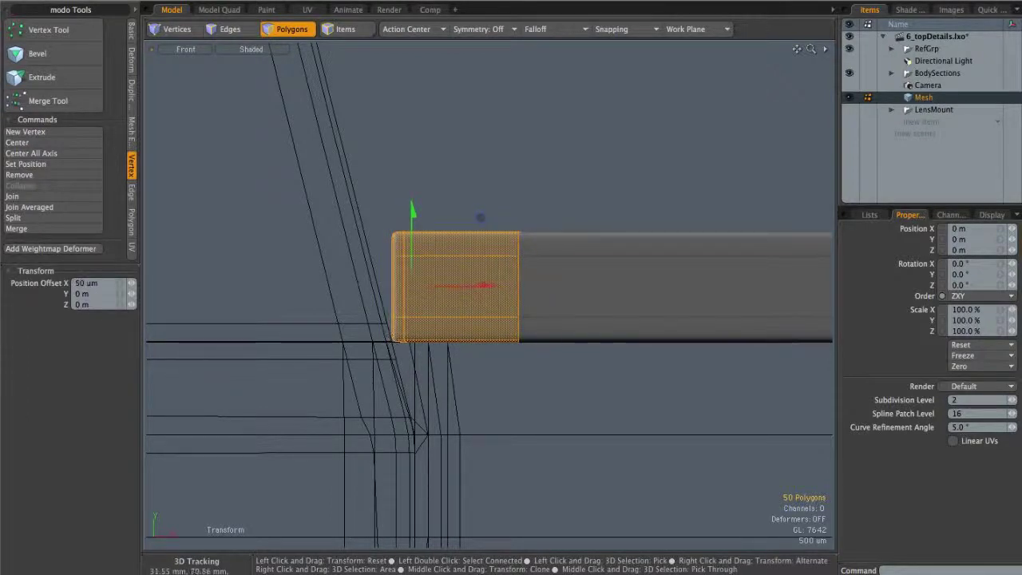
pyautogui.press('q')
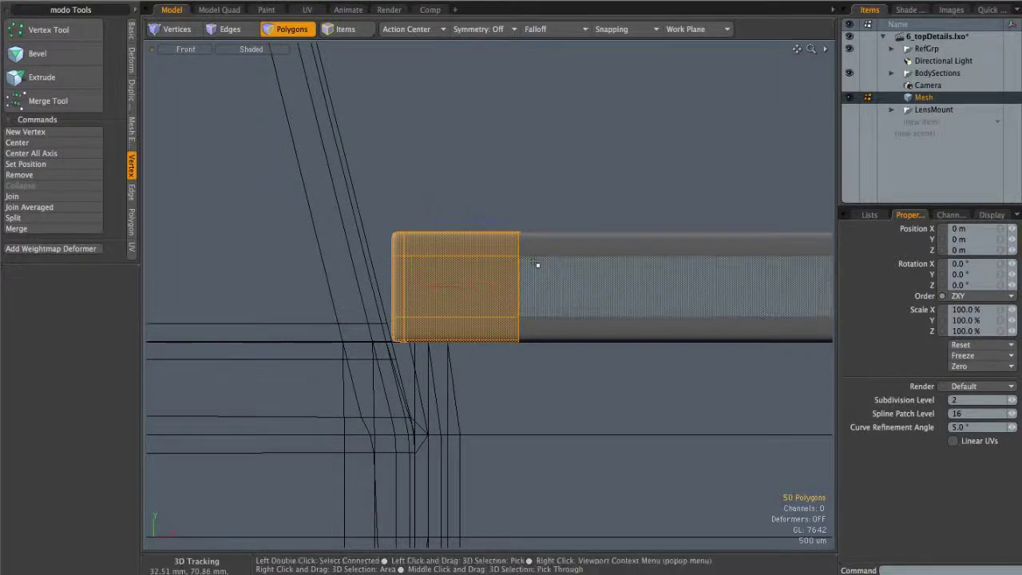
# - Set up a linear falloff across the plate's height, from Y 71.26 mm to Y 69.8 mm at about X 32.35 mm
pyautogui.click(539, 33)
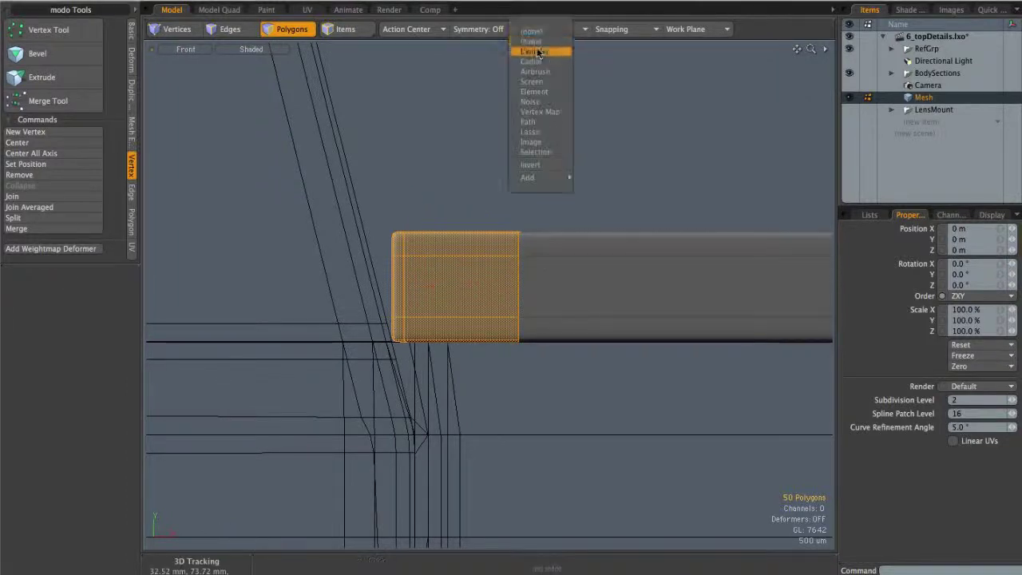
pyautogui.click(535, 44)
pyautogui.scroll(1, 504, 281)
pyautogui.scroll(2, 504, 280)
pyautogui.press('3')
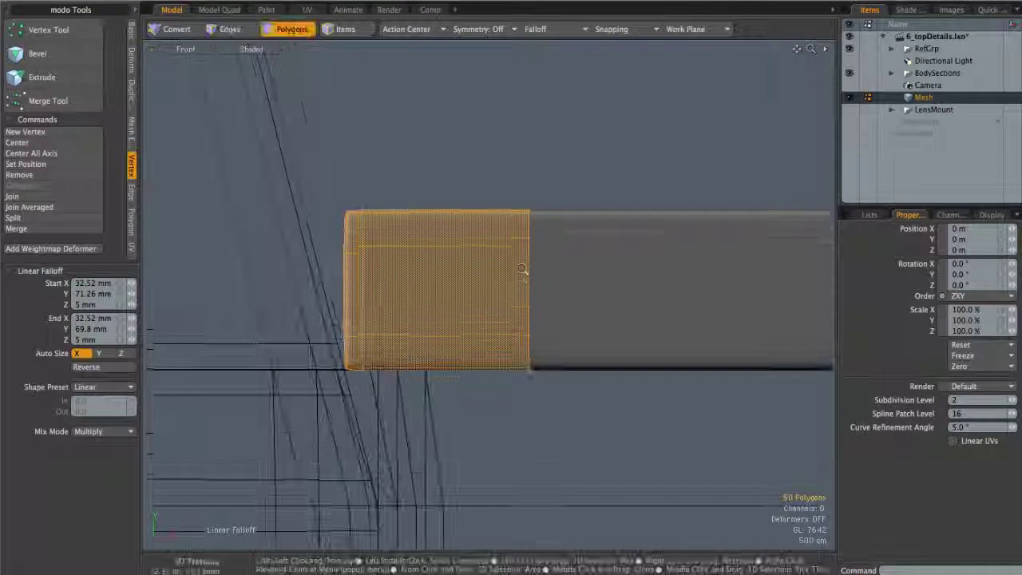
pyautogui.moveTo(533, 369); pyautogui.dragTo(533, 279)
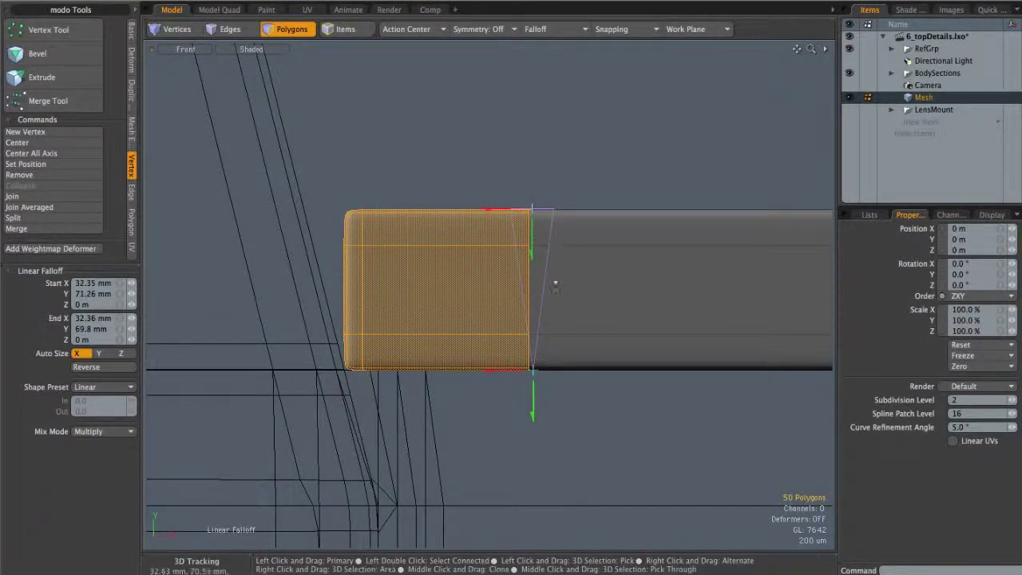
# - Slant the plate's end parallel to the sloped wall by moving it -370 um in X with the falloff, and clear the falloff
pyautogui.press('w')
pyautogui.moveTo(449, 289); pyautogui.dragTo(404, 289)
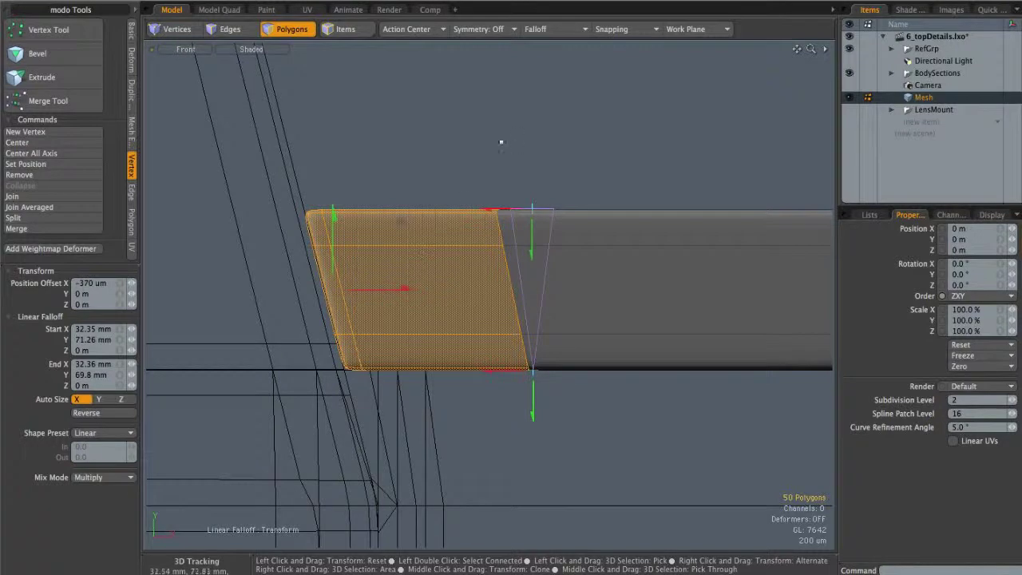
pyautogui.click(539, 29)
pyautogui.click(543, 39)
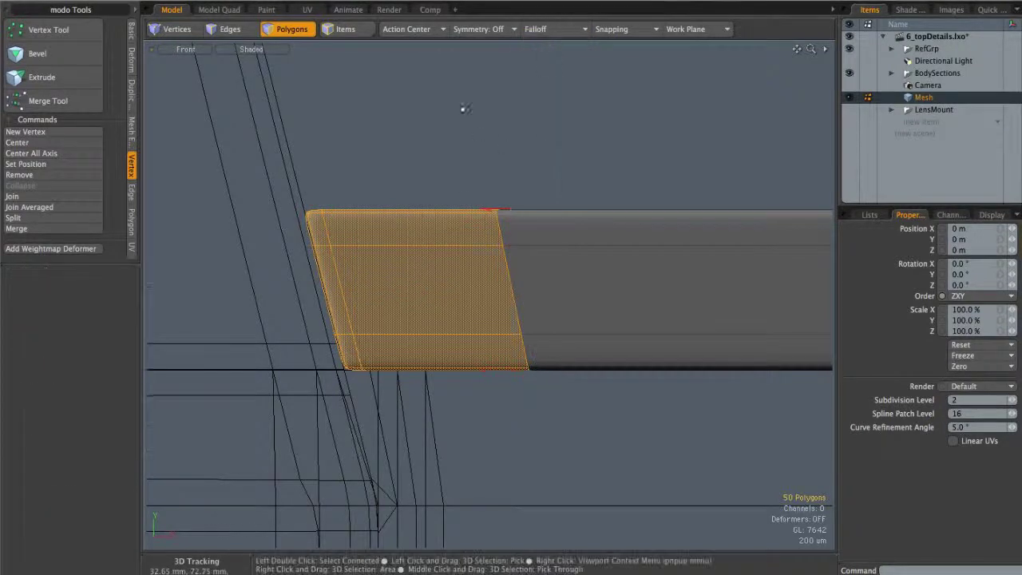
# - Nudge the slanted end slightly in positive X, away from the sloped wall, and drop the selection
pyautogui.press('w')
pyautogui.moveTo(376, 290); pyautogui.dragTo(379, 290)
pyautogui.press('q')
pyautogui.click(444, 169)
# - Show the top body section shaded together with the plate in perspective and inspect how the slanted end fits the wall
pyautogui.hotkey('ctrl', 'space')
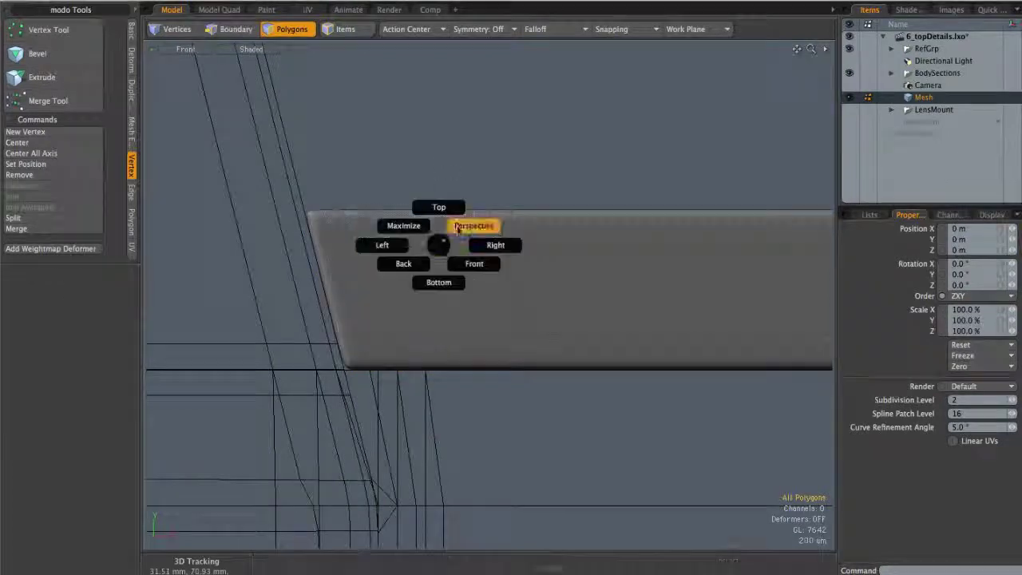
pyautogui.click(473, 226)
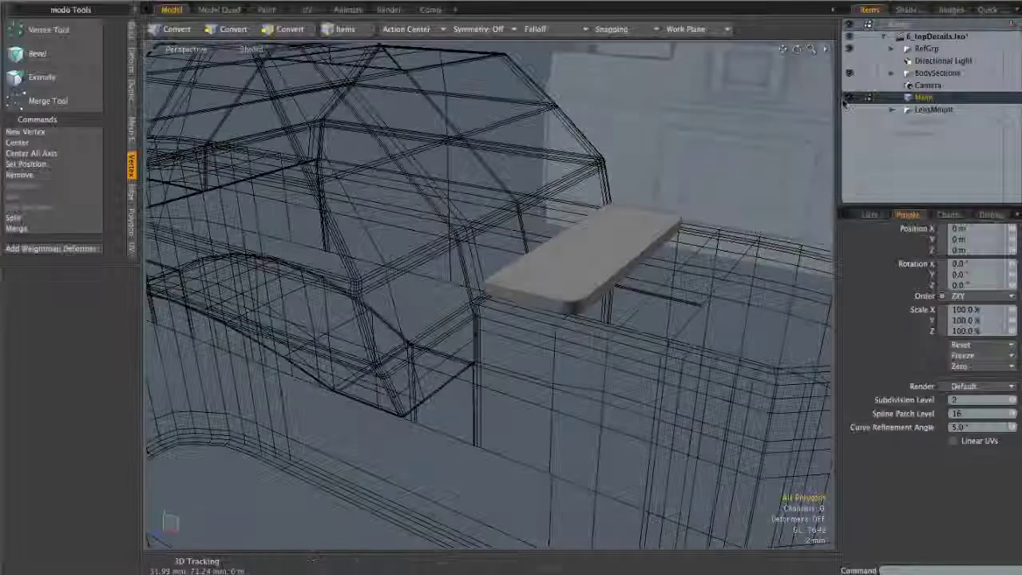
pyautogui.press('3')
pyautogui.click(891, 73)
pyautogui.keyDown('ctrl'); pyautogui.click(950, 85); pyautogui.keyUp('ctrl')
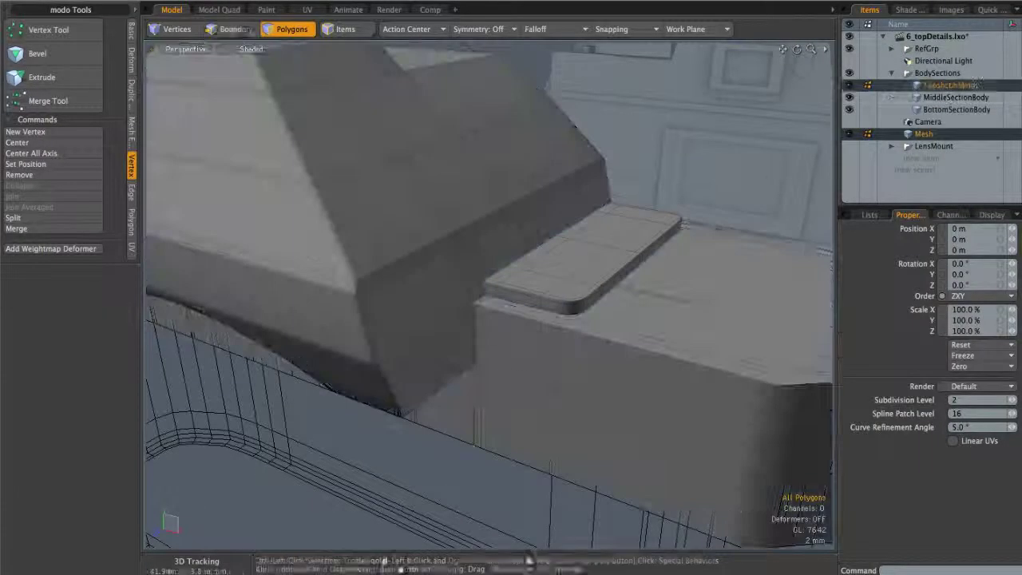
pyautogui.keyDown('alt'); pyautogui.moveTo(551, 319); pyautogui.dragTo(569, 257); pyautogui.keyUp('alt')
pyautogui.keyDown('alt'); pyautogui.moveTo(569, 258); pyautogui.dragTo(593, 261, button='right'); pyautogui.keyUp('alt')
pyautogui.keyDown('alt'); pyautogui.moveTo(541, 262); pyautogui.dragTo(472, 298); pyautogui.keyUp('alt')
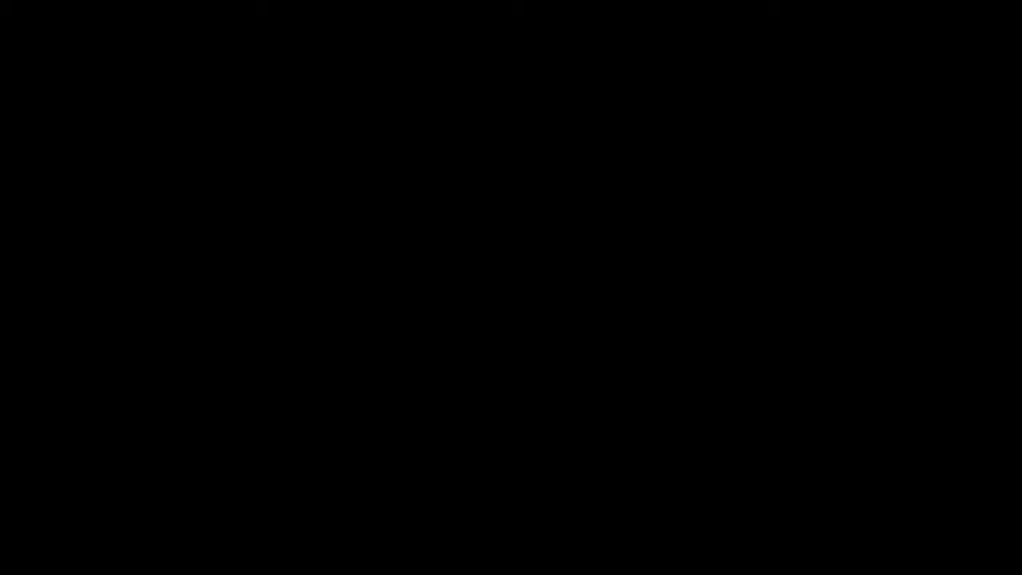